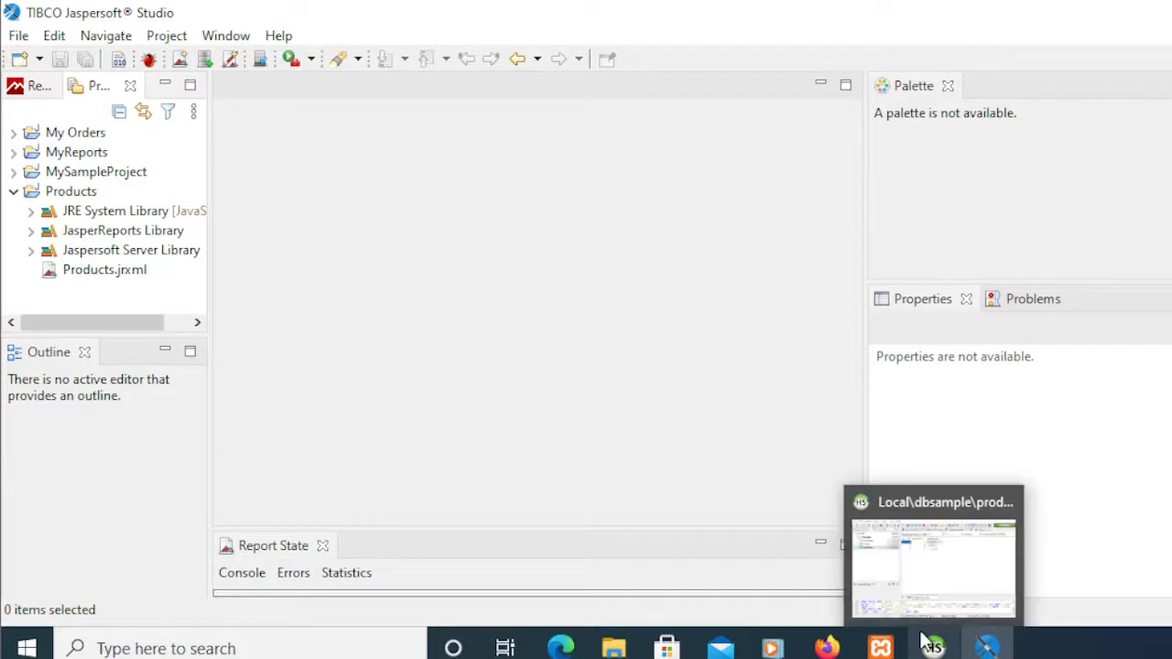
# Switch to HeidiSQL, examine the records of the products and orders tables in dbsample, and return to Jaspersoft Studio
pyautogui.click(933, 649)
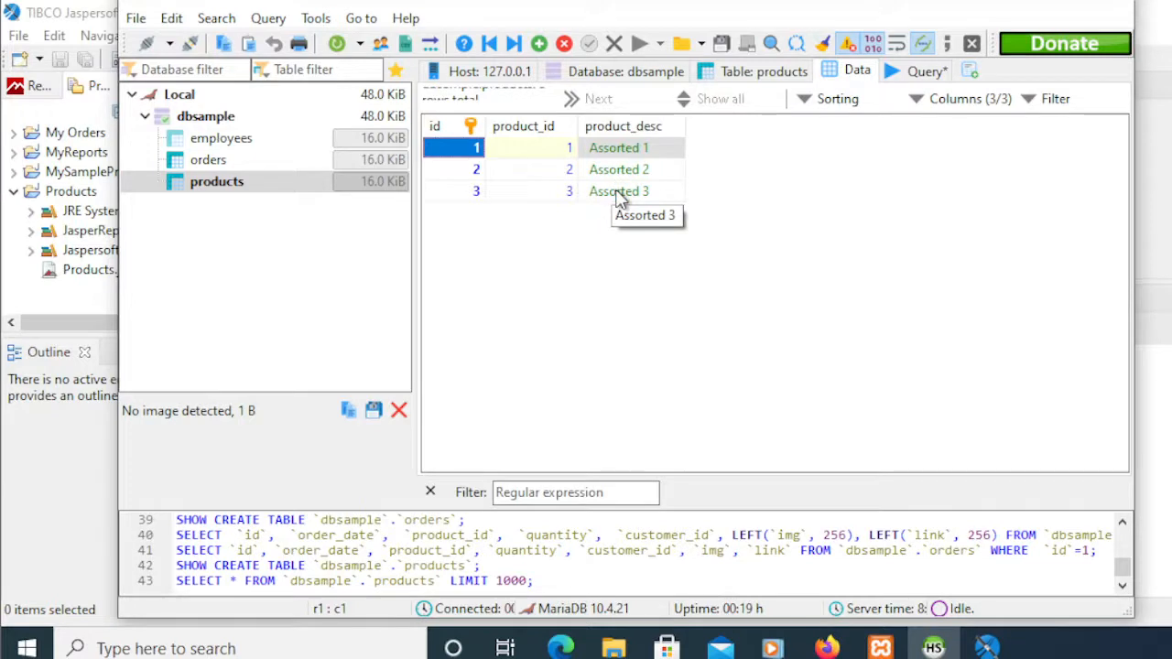
pyautogui.click(212, 160)
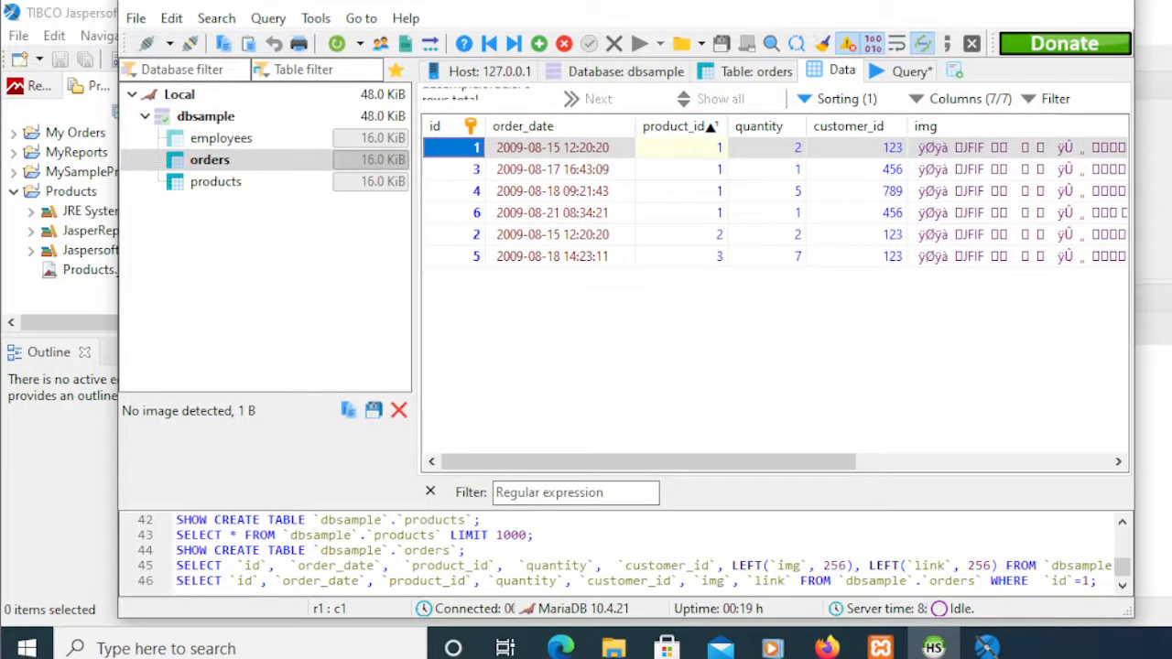
pyautogui.click(987, 648)
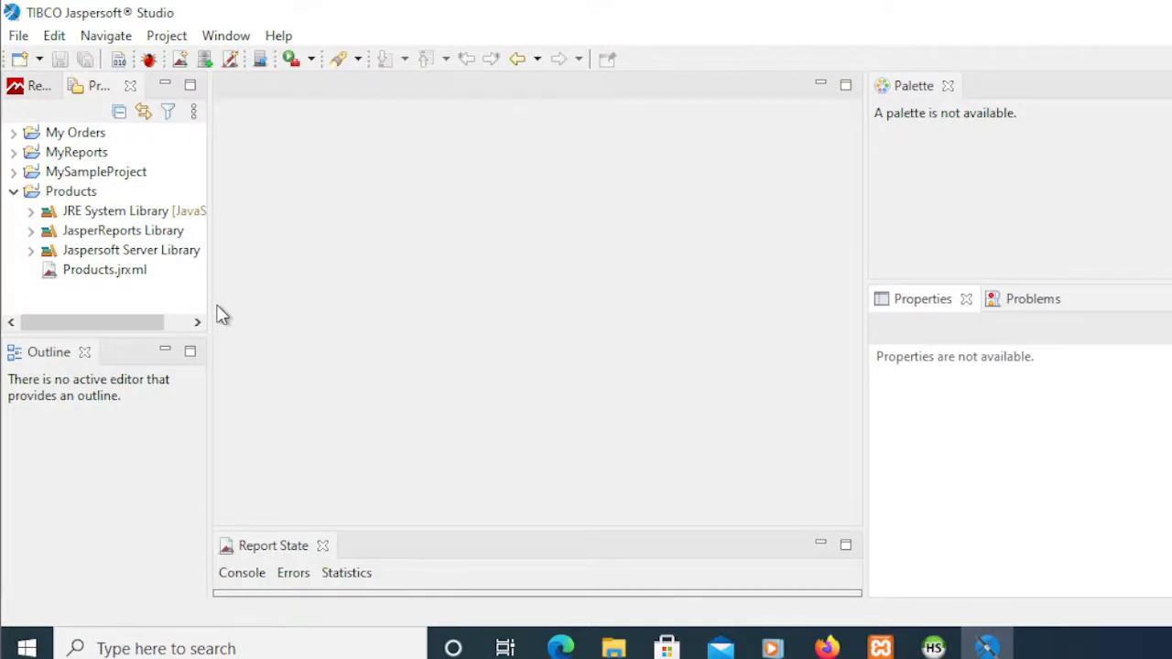
# Start a new Jasper report based on the Blank A4 template
pyautogui.click(17, 36)
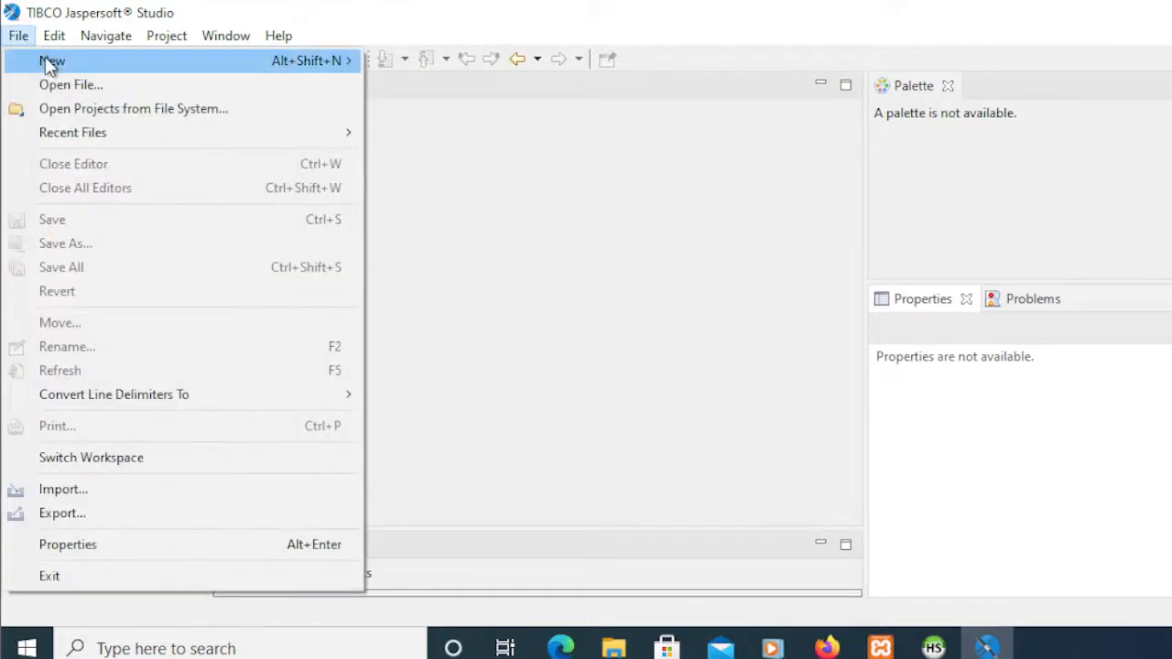
pyautogui.moveTo(51, 64)
pyautogui.click(544, 59)
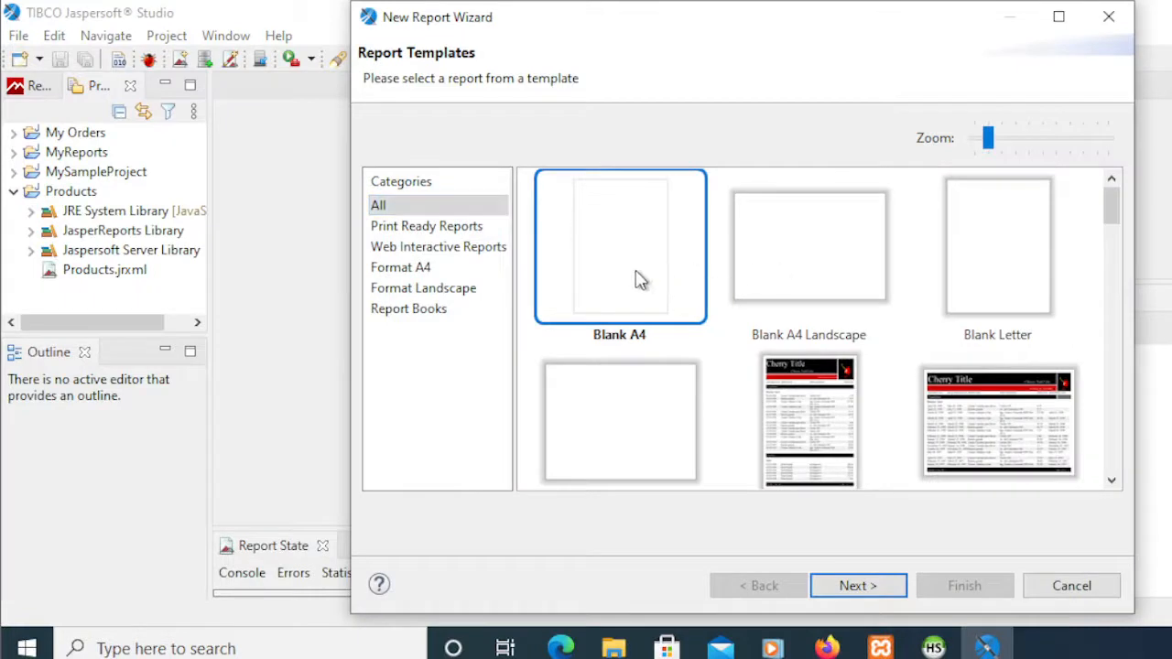
pyautogui.moveTo(636, 25); pyautogui.dragTo(556, 34)
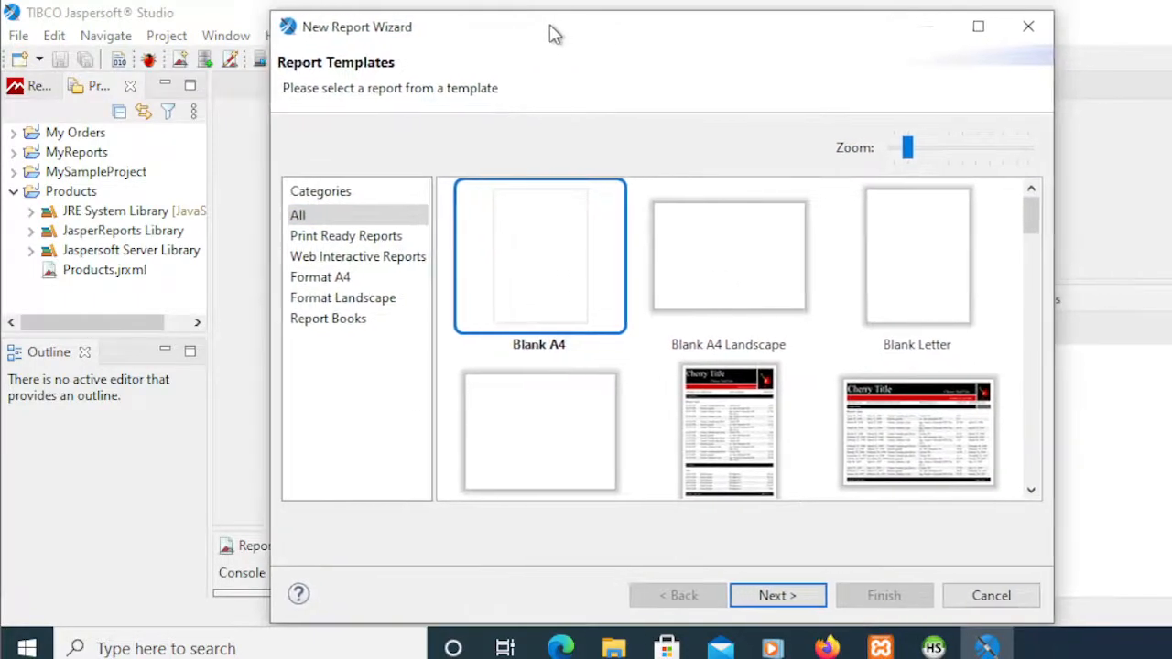
pyautogui.click(789, 597)
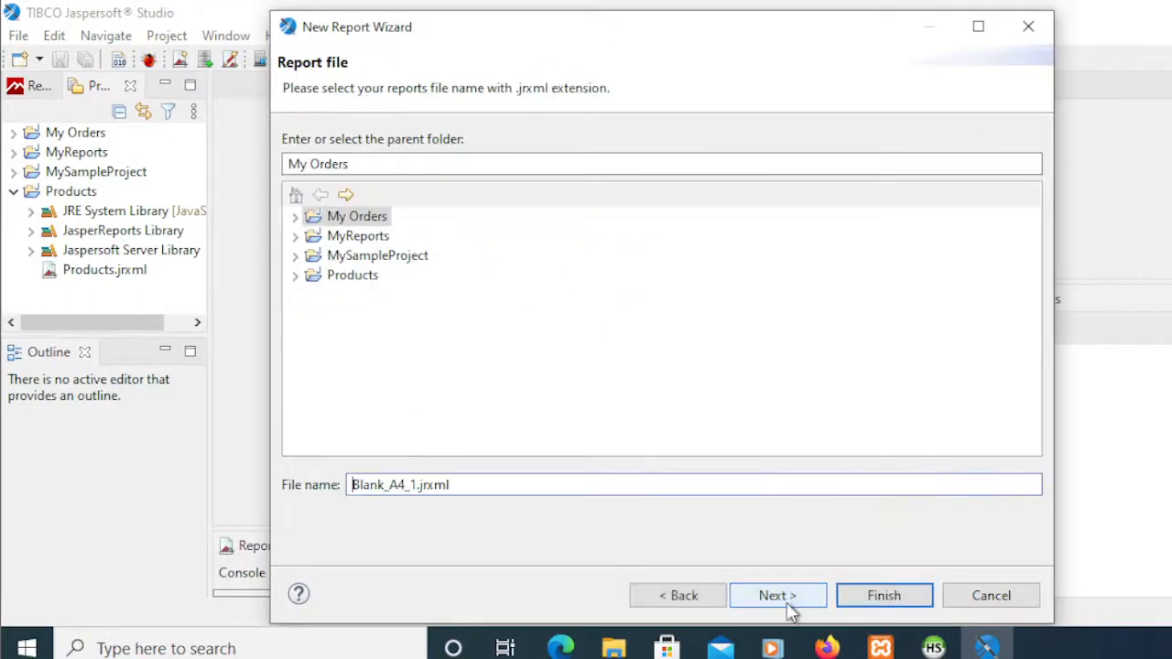
# Place the report in the Products project and name its file ProdTable.jrxml
pyautogui.click(350, 278)
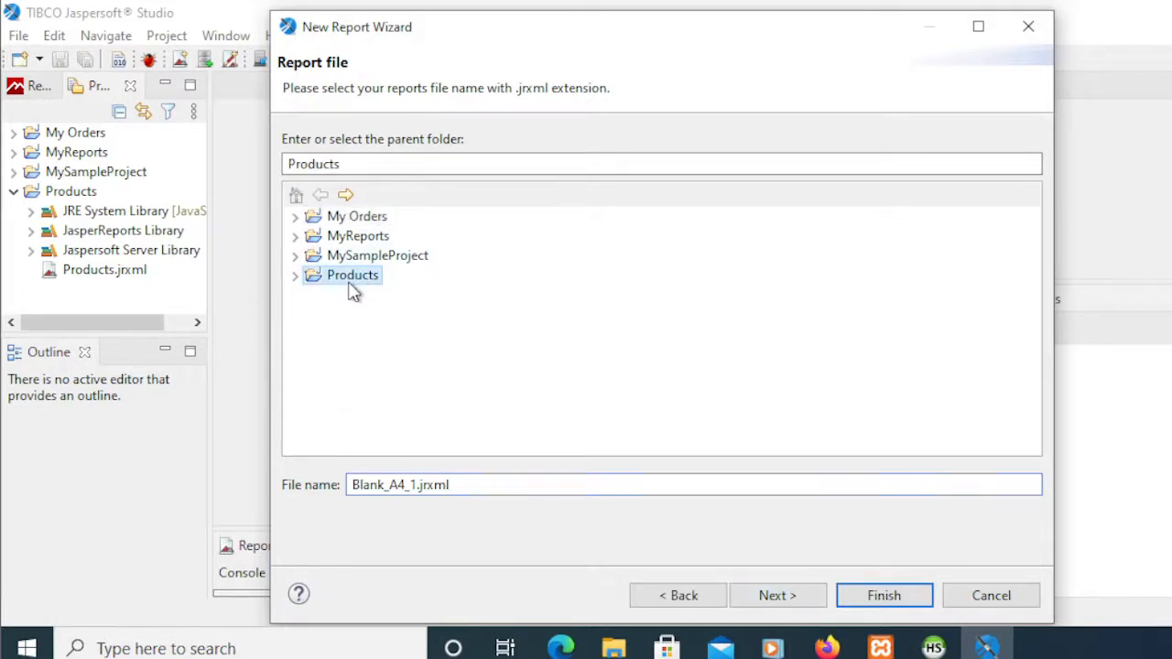
pyautogui.click(413, 486)
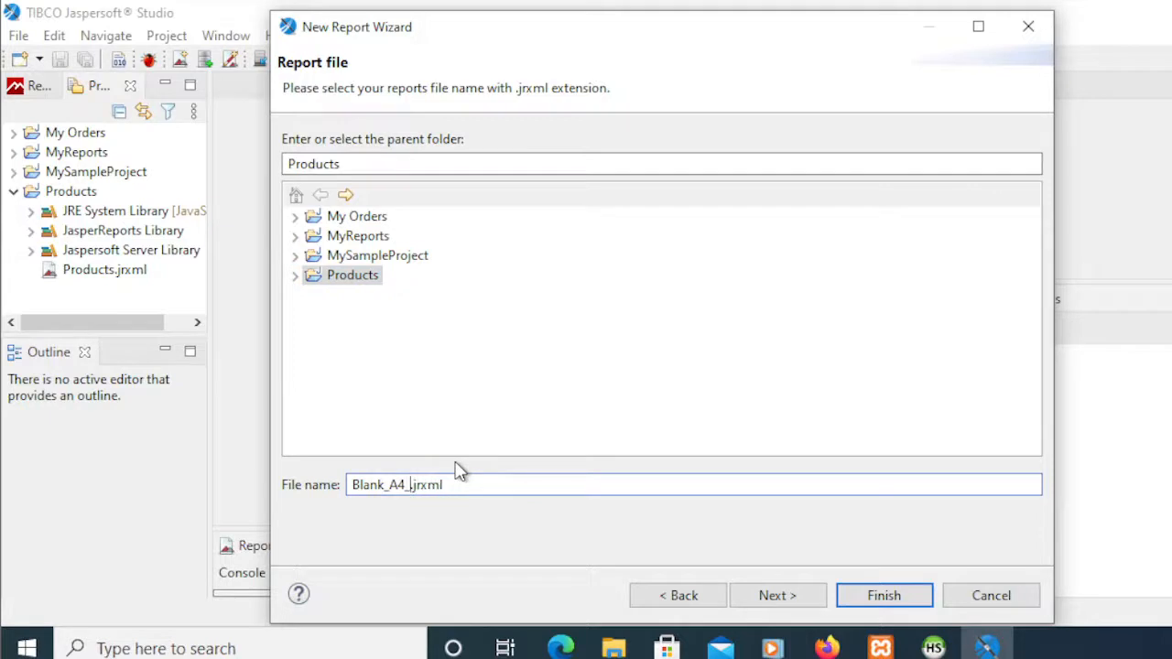
pyautogui.press('BackSpace')
pyautogui.press('BackSpace')
pyautogui.press('BackSpace')
pyautogui.press('BackSpace')
pyautogui.press('BackSpace')
pyautogui.press('BackSpace')
pyautogui.press('BackSpace')
pyautogui.write('P')
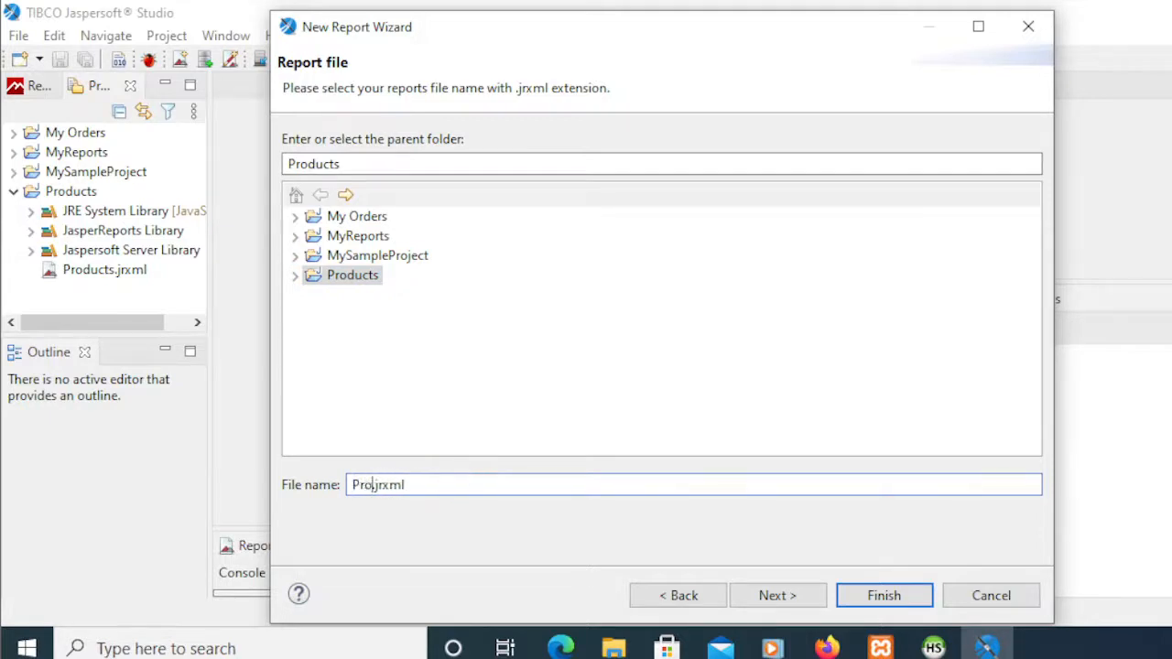
pyautogui.write('rodTable')
pyautogui.click(774, 597)
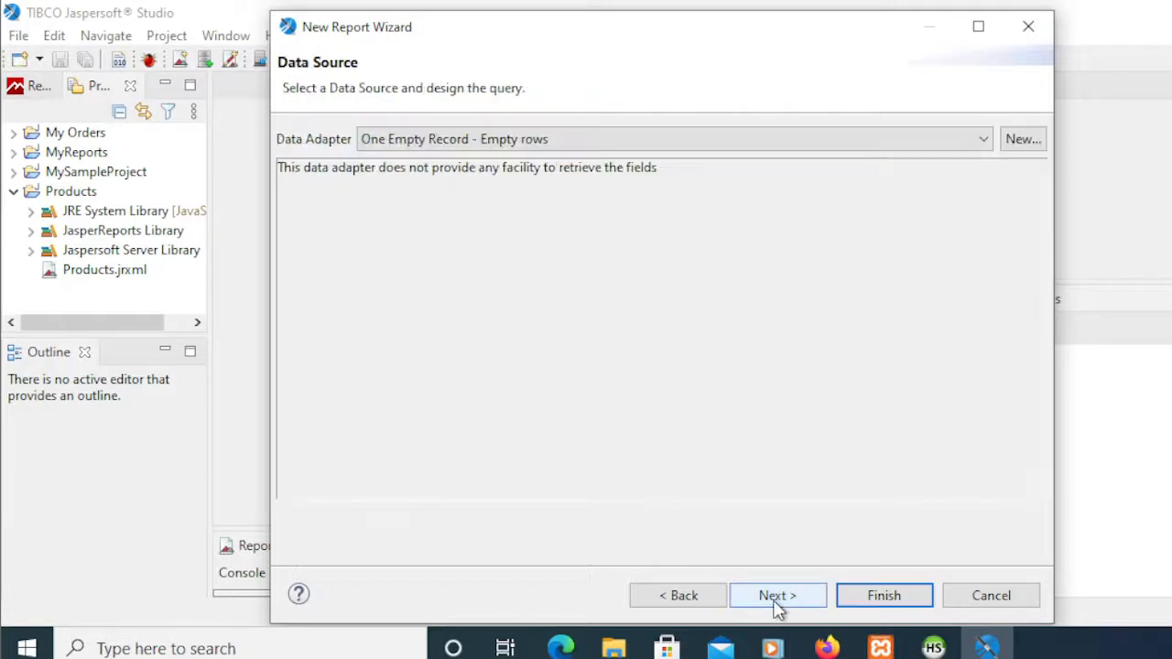
# Choose the Sample DB - Database JDBC Connection data adapter as the report's data source
pyautogui.click(610, 147)
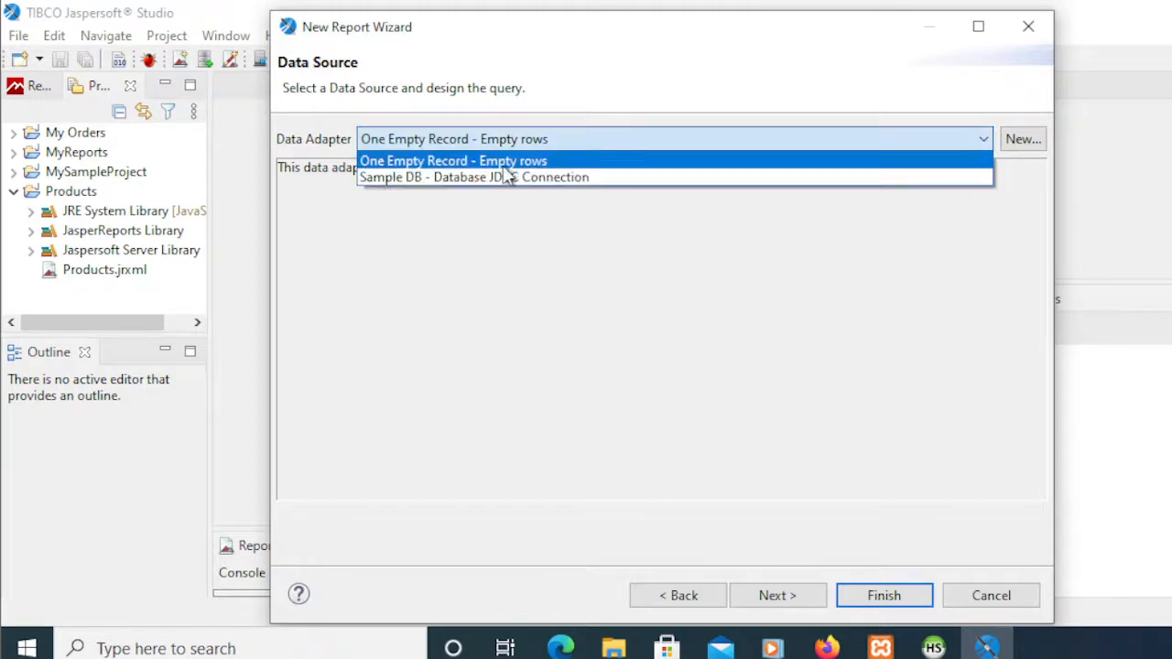
pyautogui.click(399, 178)
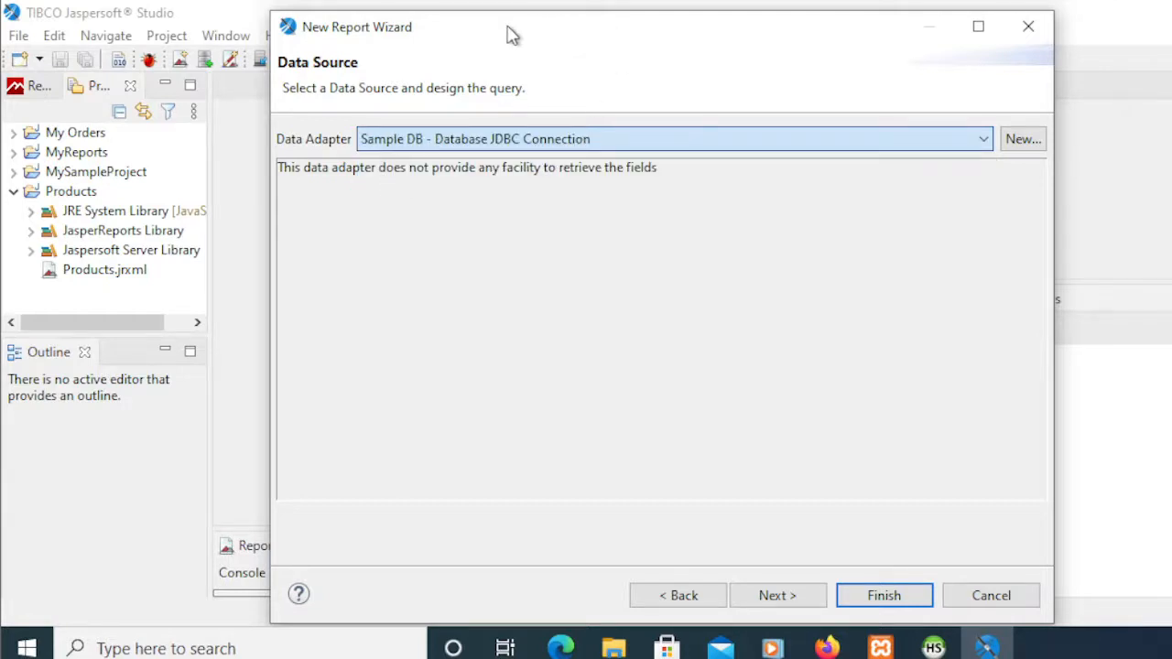
pyautogui.click(1021, 140)
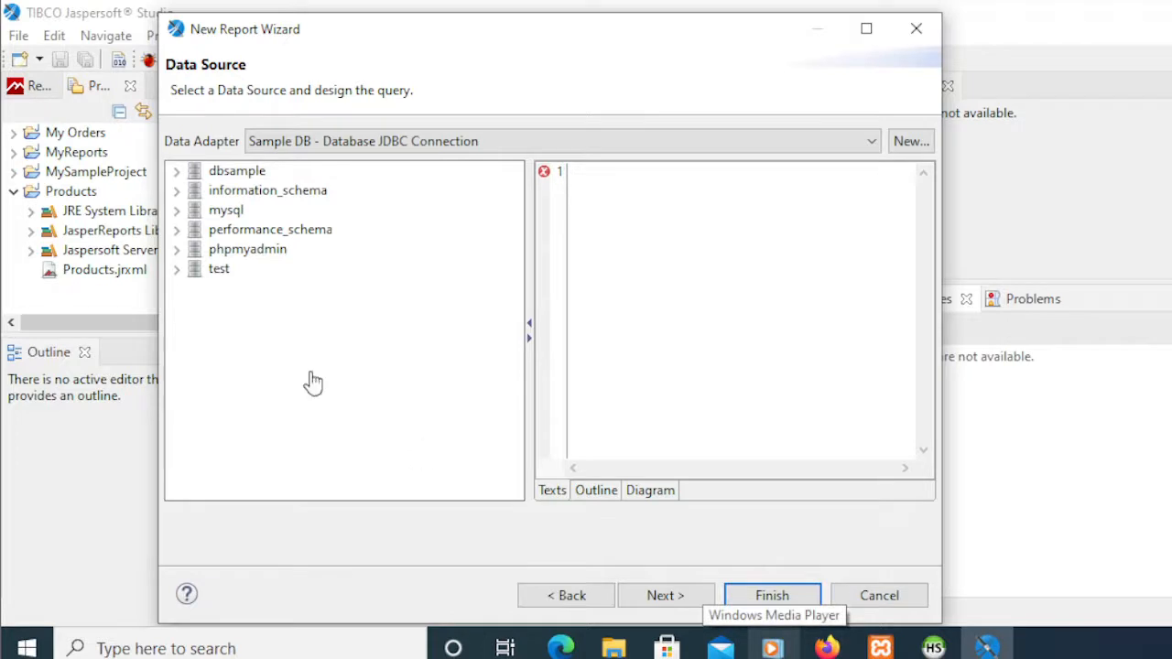
# Add the products table from the dbsample database to the query diagram
pyautogui.click(176, 170)
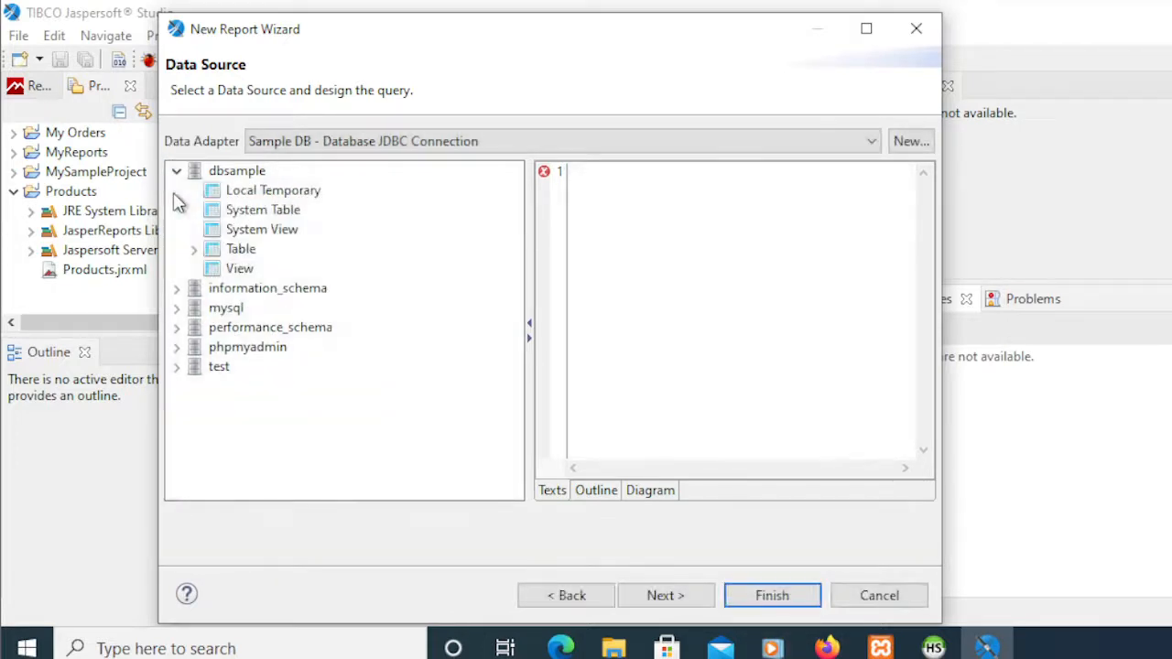
pyautogui.click(195, 250)
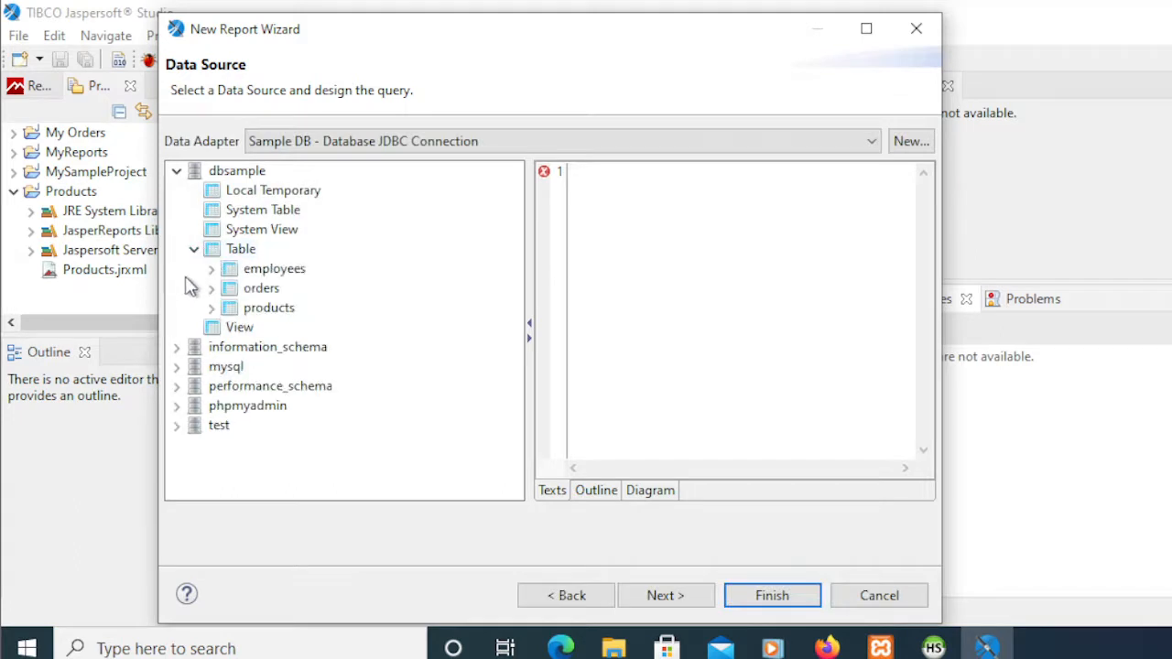
pyautogui.click(212, 309)
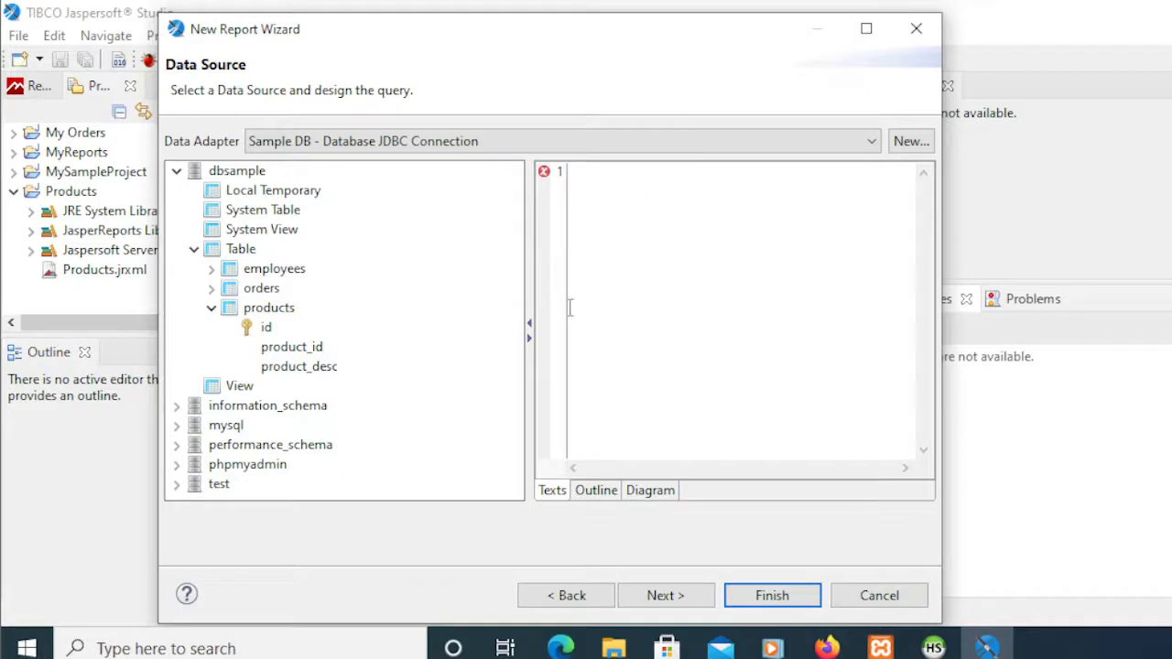
pyautogui.click(650, 493)
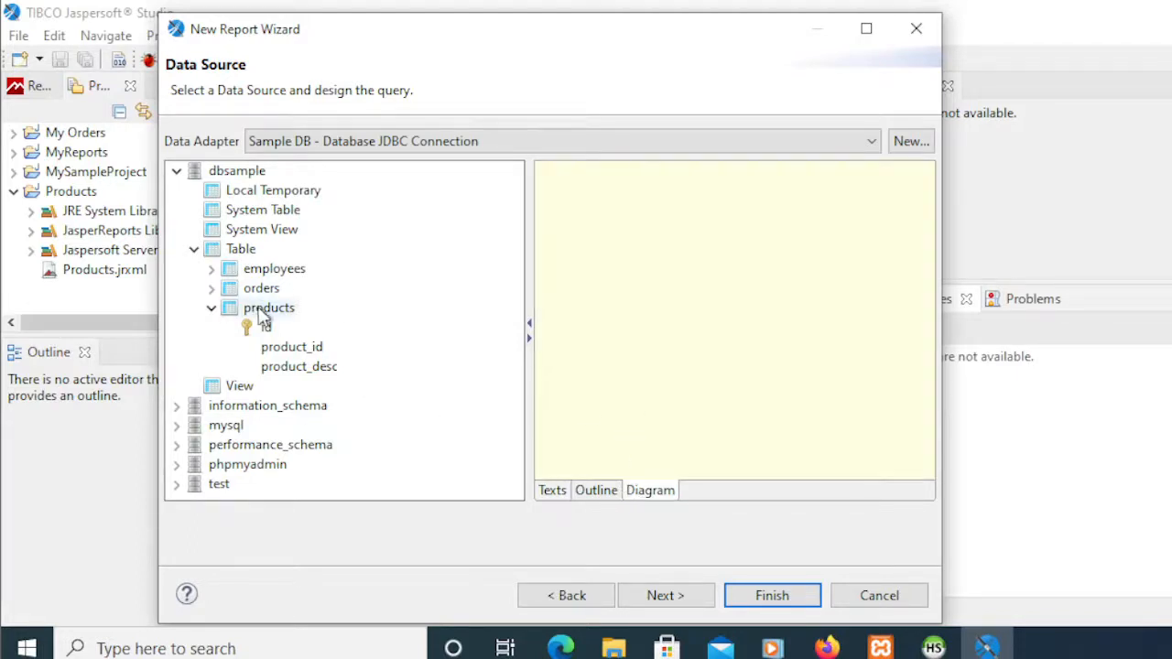
pyautogui.moveTo(263, 316); pyautogui.dragTo(629, 306)
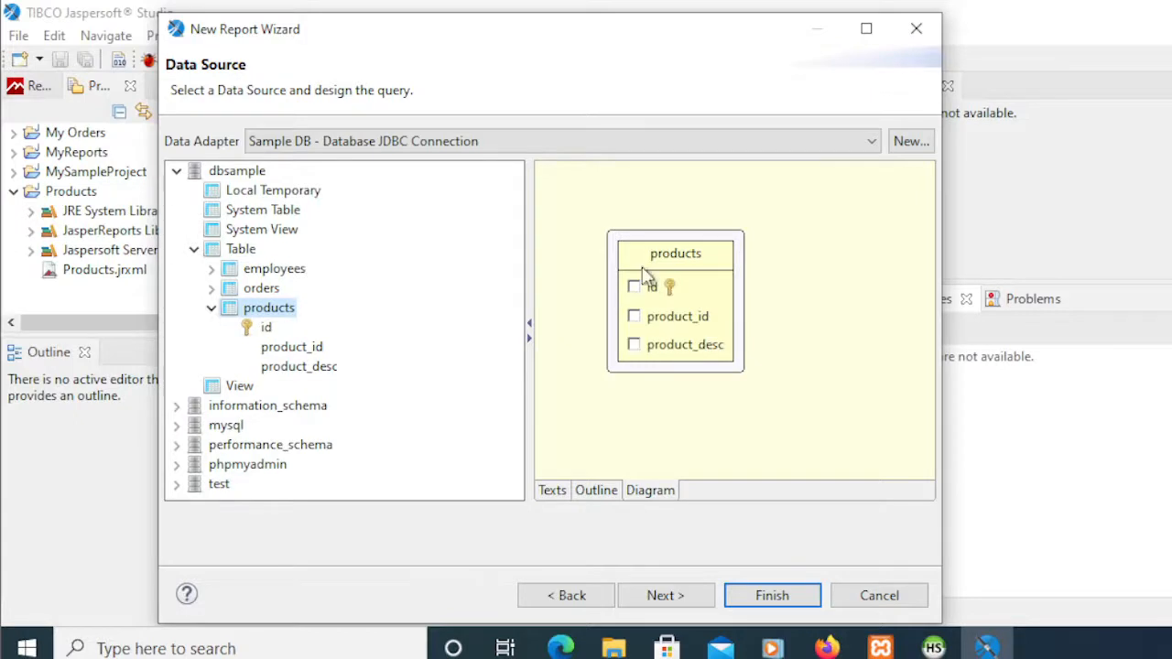
pyautogui.moveTo(689, 250); pyautogui.dragTo(648, 243)
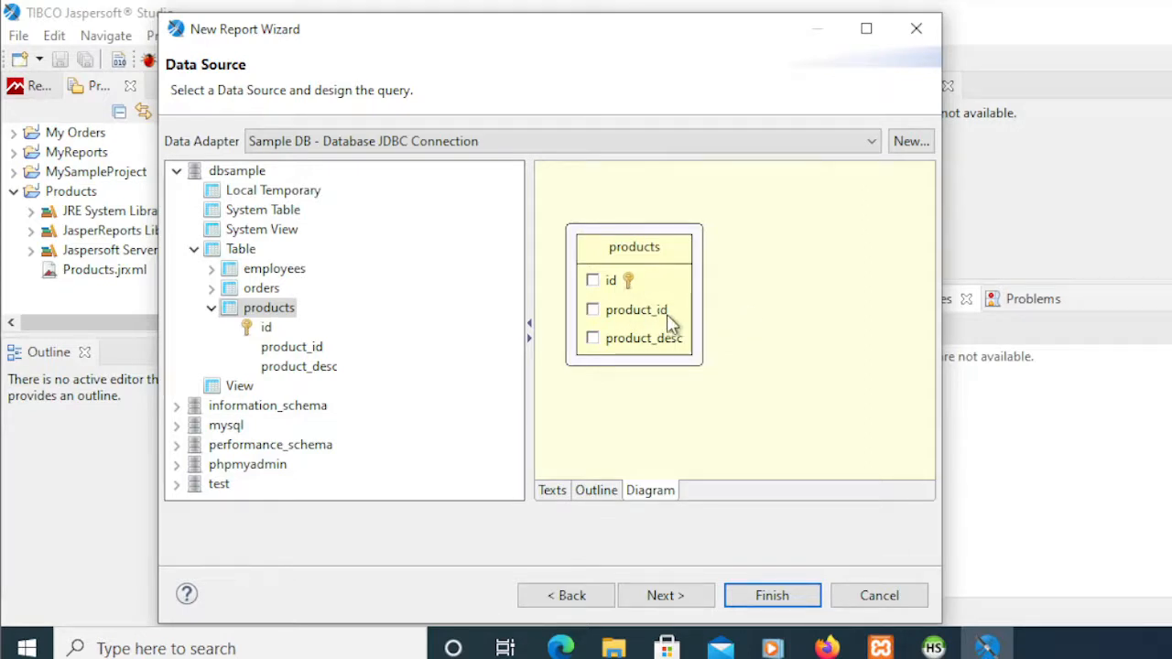
# Select product_id and product_desc in the query's products table and include both dataset fields in the report
pyautogui.click(593, 310)
pyautogui.click(669, 596)
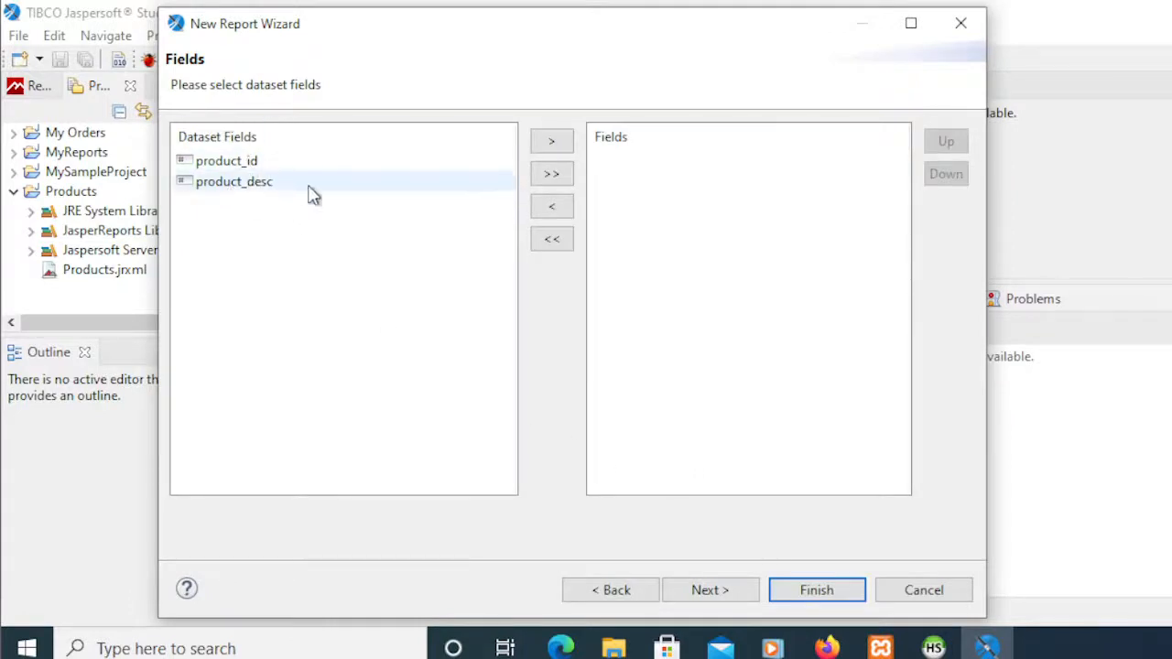
pyautogui.click(550, 176)
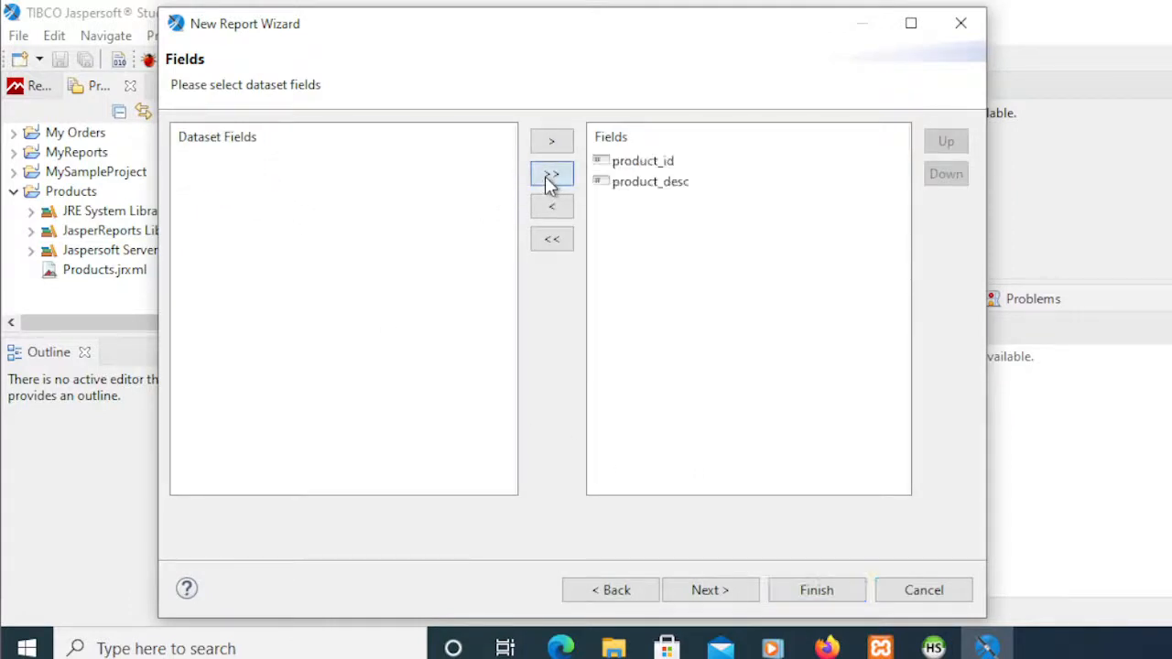
pyautogui.click(705, 580)
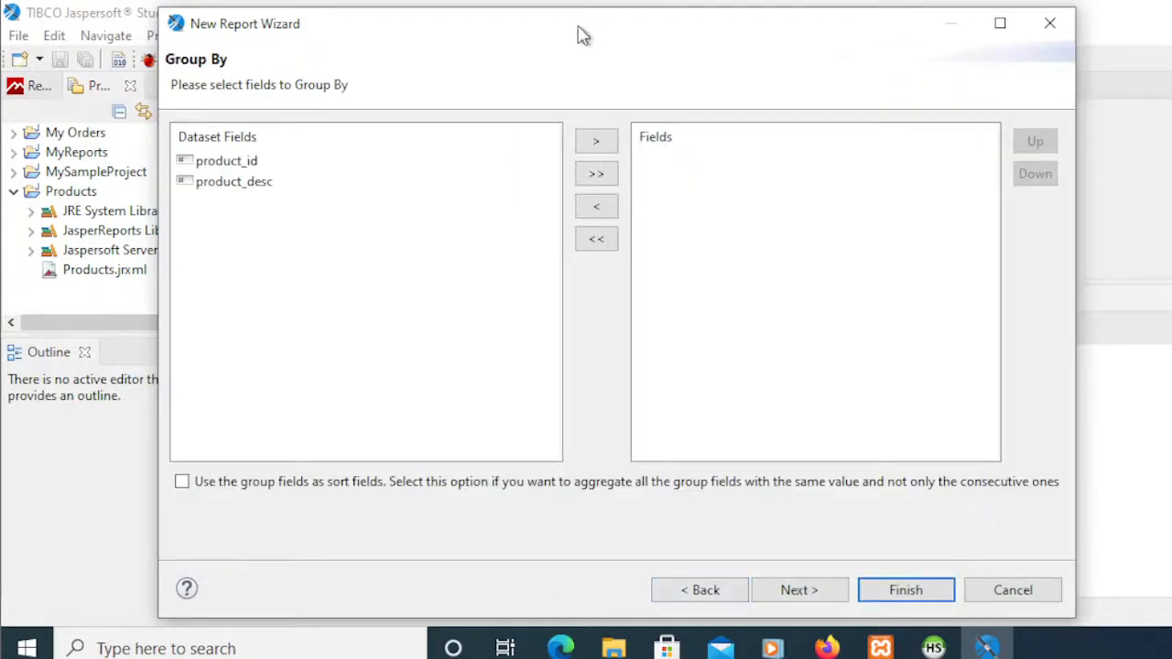
# Leave the report without group-by fields and generate it
pyautogui.moveTo(592, 34); pyautogui.dragTo(555, 33)
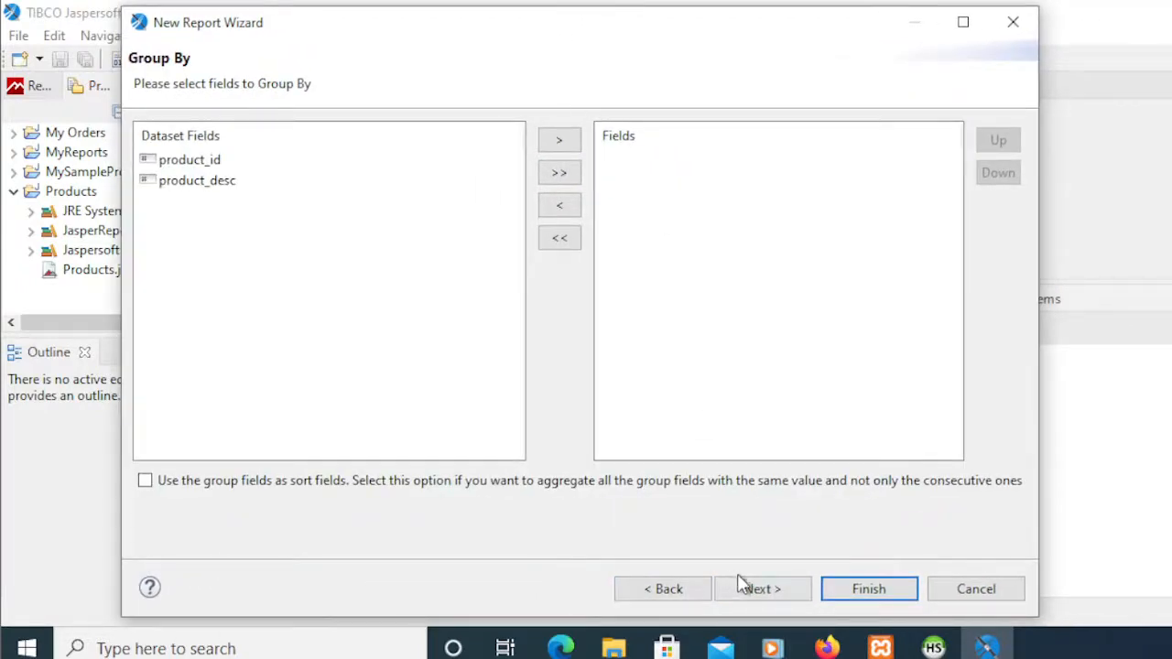
pyautogui.click(760, 597)
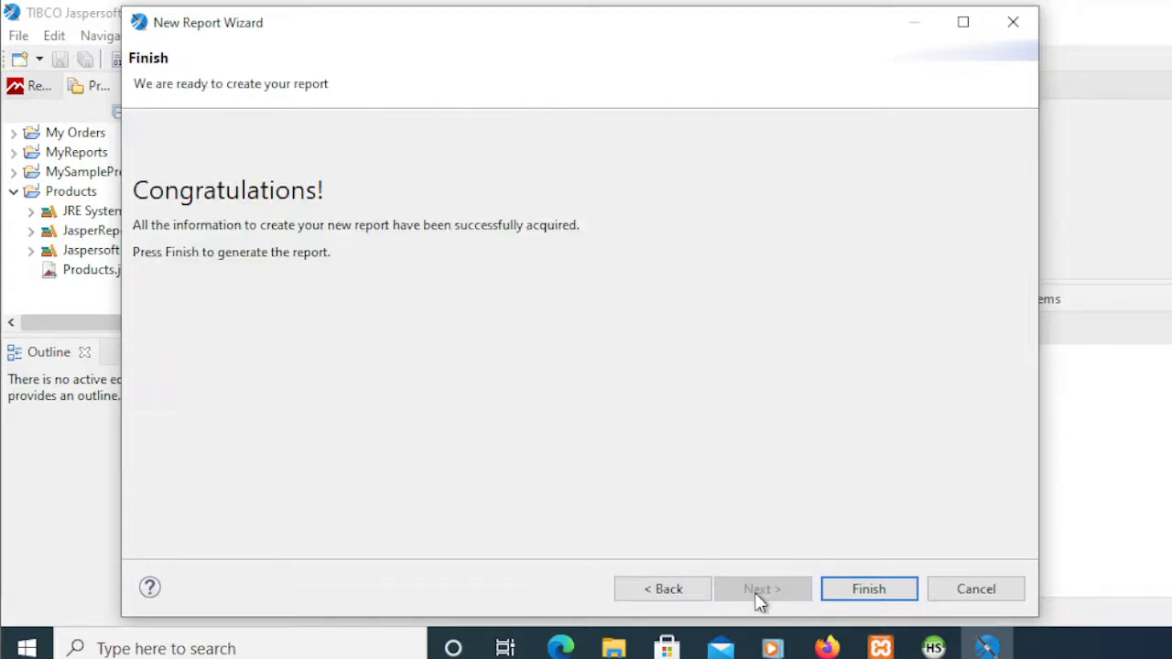
pyautogui.click(858, 591)
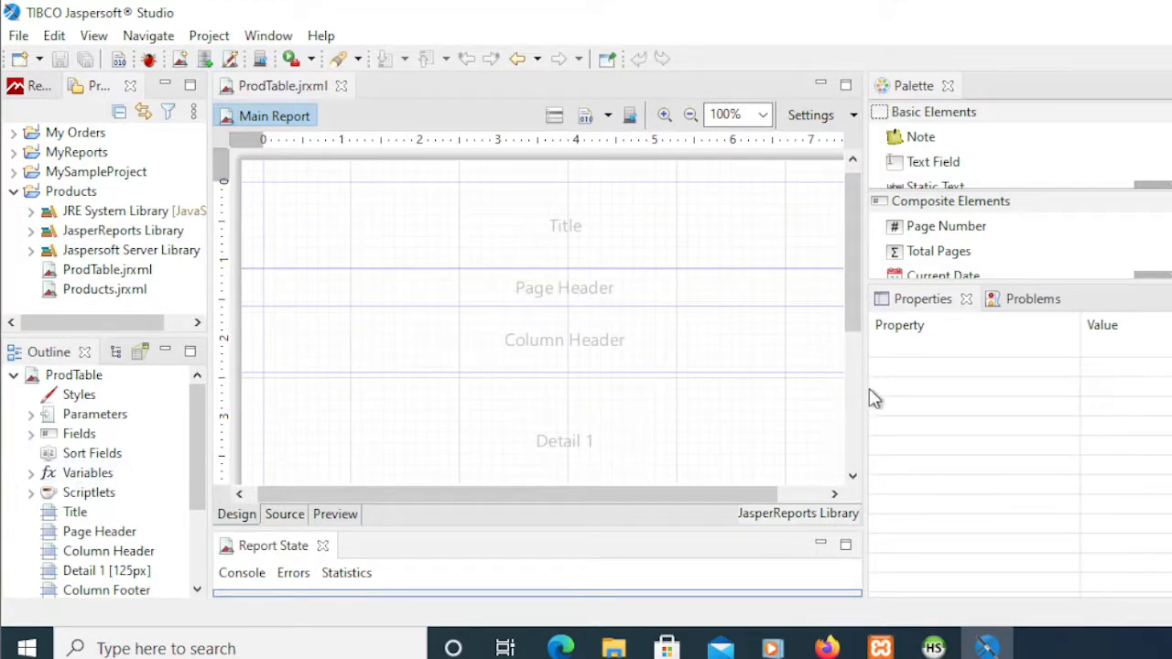
# Widen the Palette and Properties area slightly and delete the Title band from the ProdTable report
pyautogui.moveTo(867, 385); pyautogui.dragTo(842, 385)
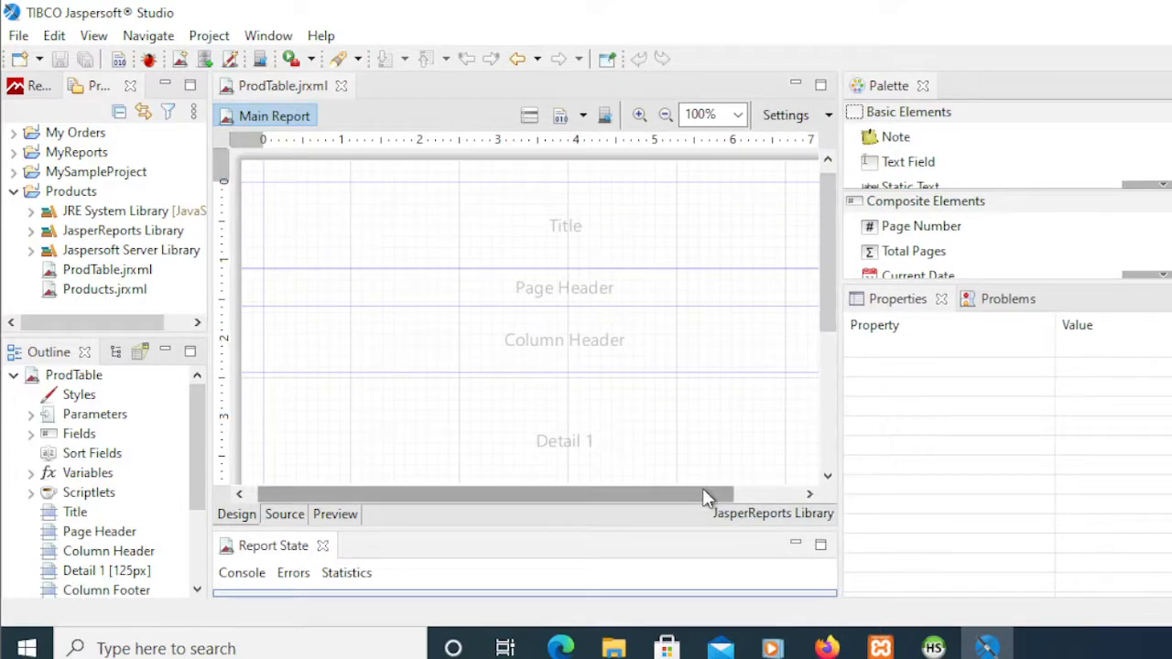
pyautogui.moveTo(703, 489); pyautogui.dragTo(699, 493)
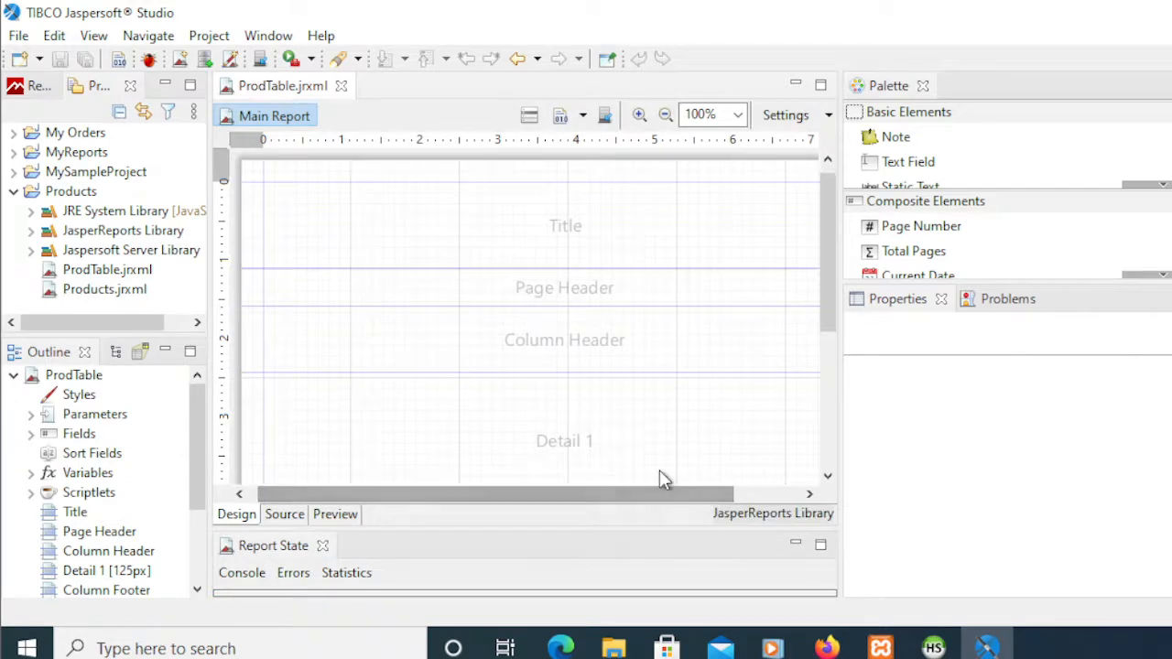
pyautogui.click(458, 214)
pyautogui.rightClick(462, 218)
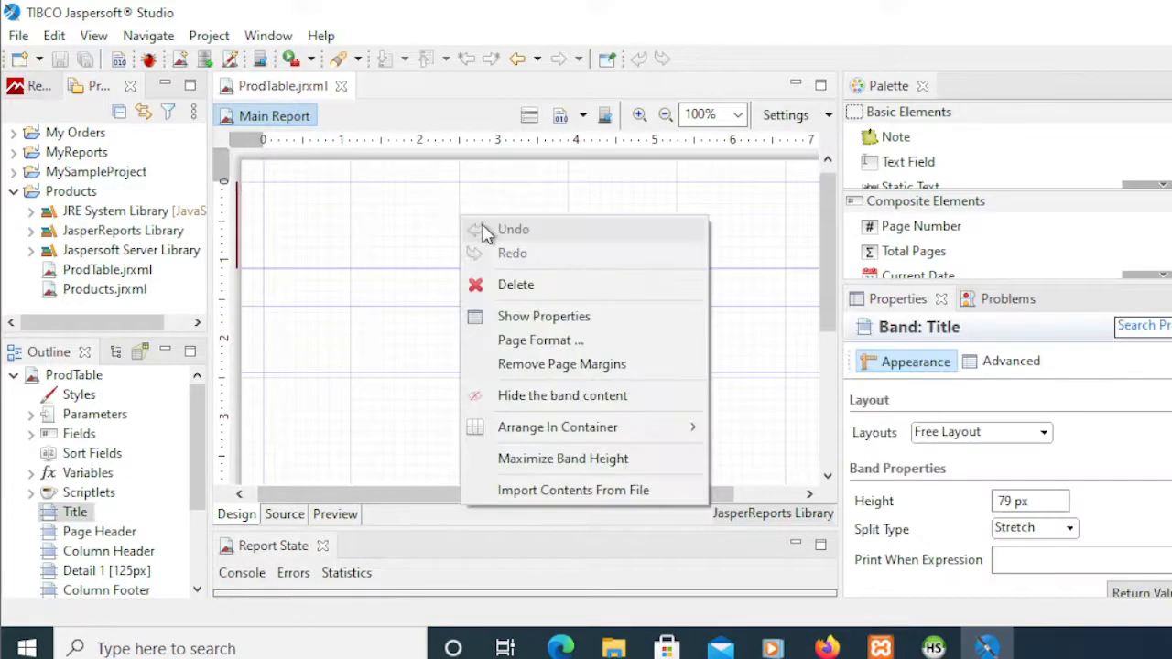
pyautogui.click(512, 284)
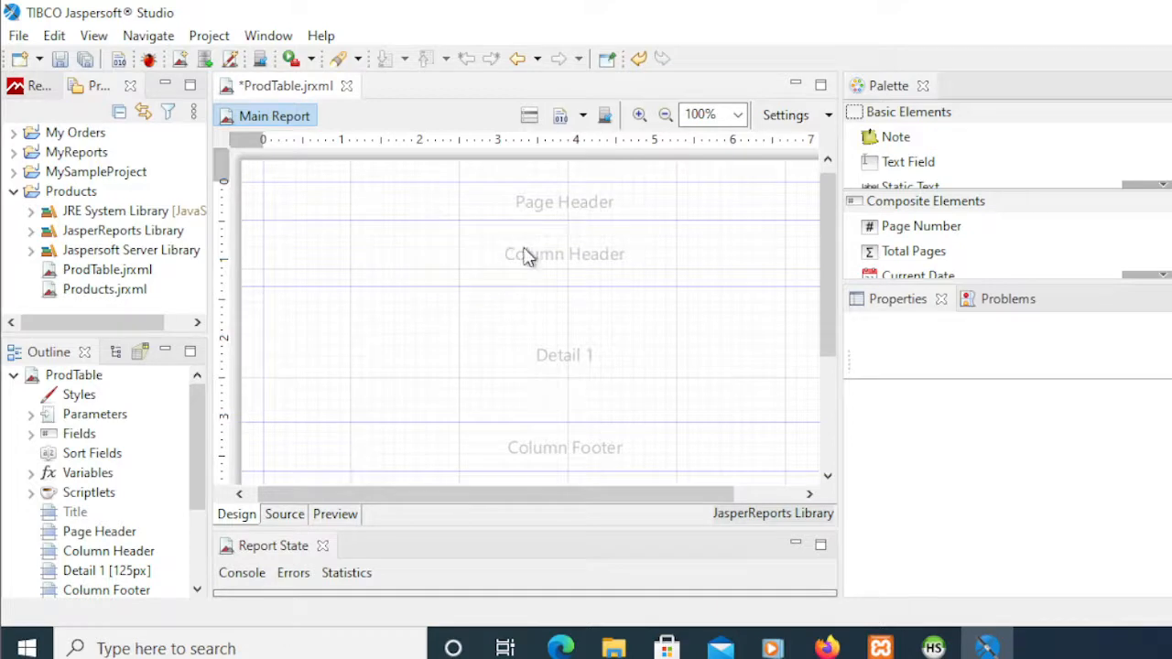
# Delete the Column Footer, Page Footer and Summary bands from the report design
pyautogui.moveTo(824, 329); pyautogui.dragTo(828, 397)
pyautogui.rightClick(364, 332)
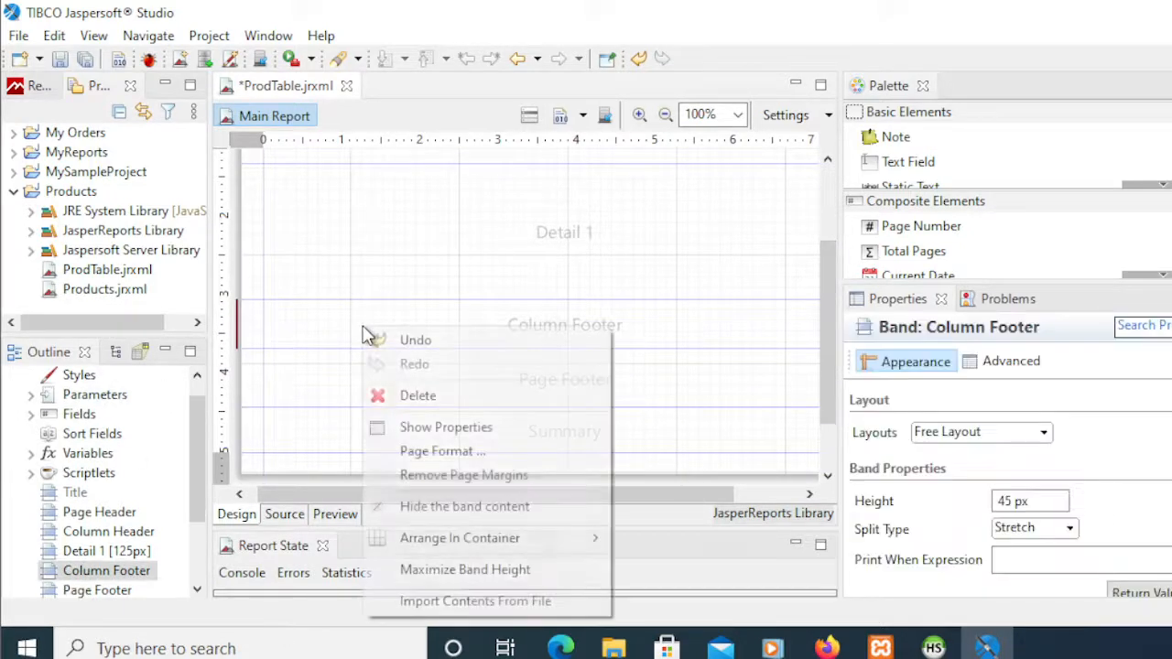
pyautogui.click(404, 397)
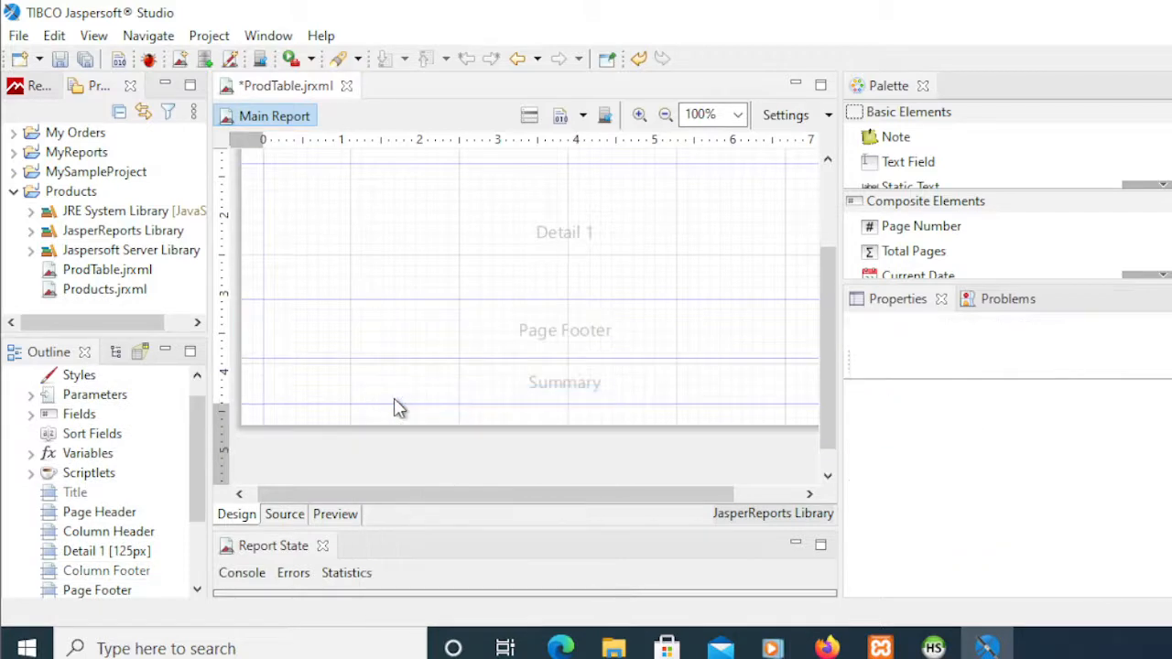
pyautogui.rightClick(391, 334)
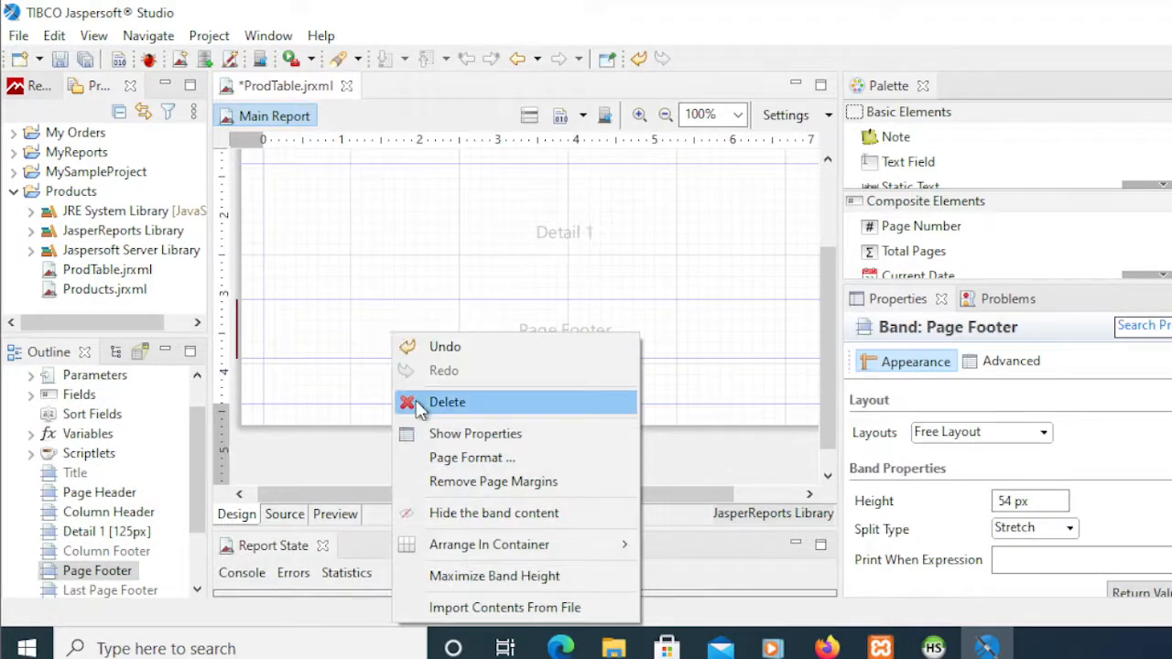
pyautogui.click(447, 402)
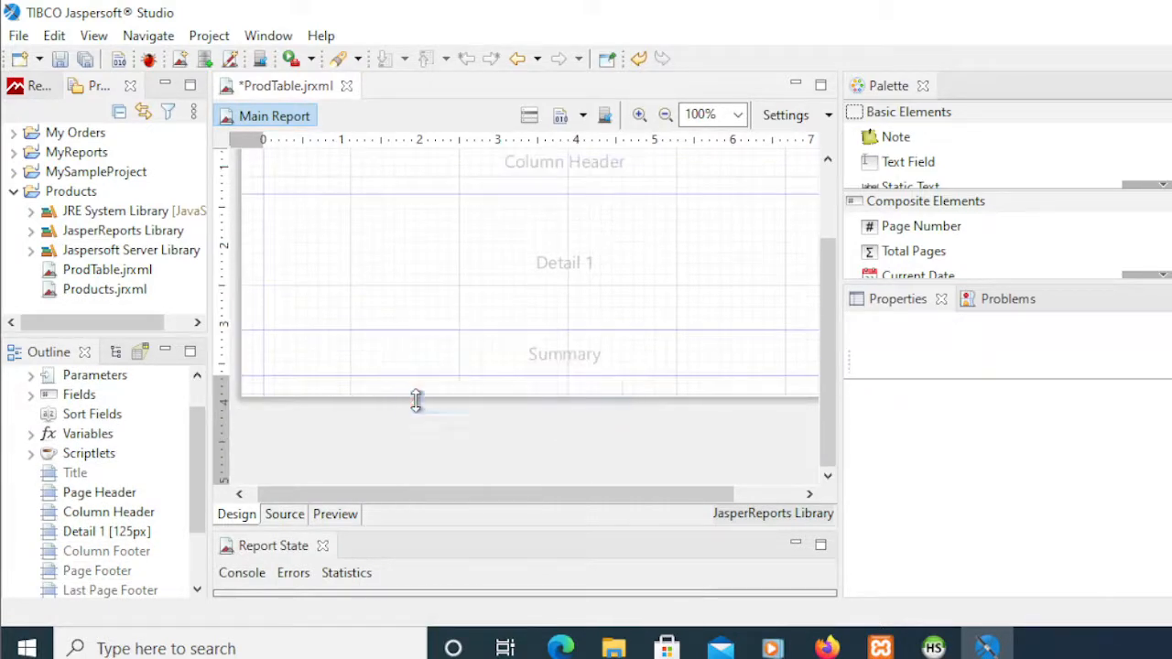
pyautogui.rightClick(400, 356)
pyautogui.click(424, 126)
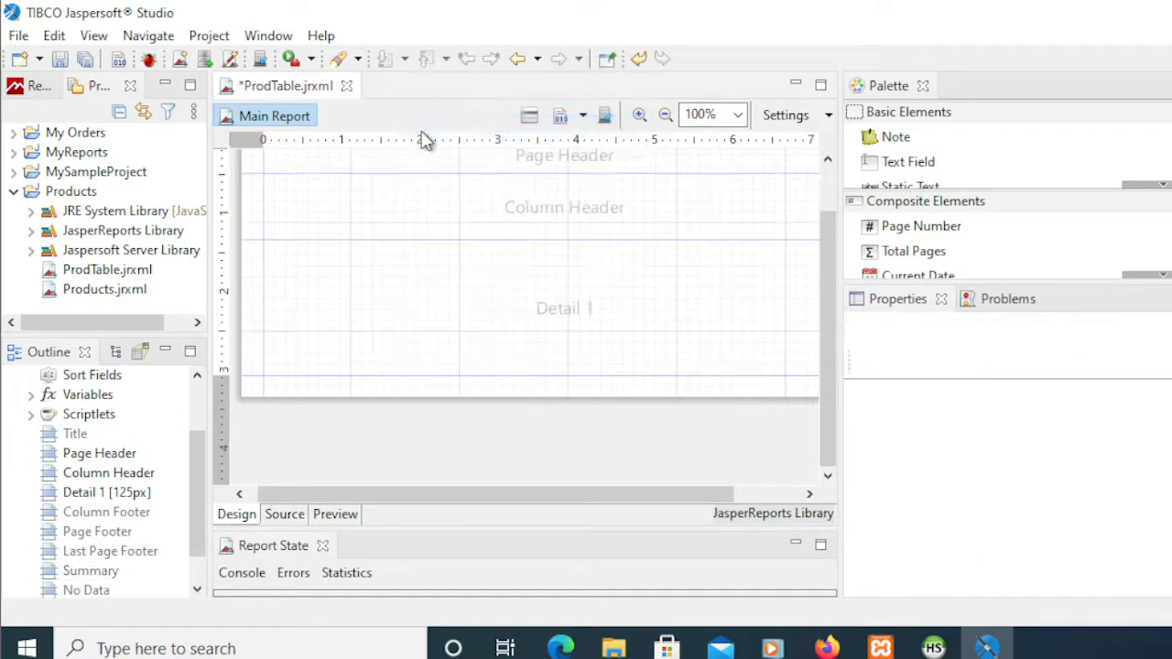
# Add a static text element reading "Product List" to the Page Header band
pyautogui.moveTo(828, 378); pyautogui.dragTo(823, 332)
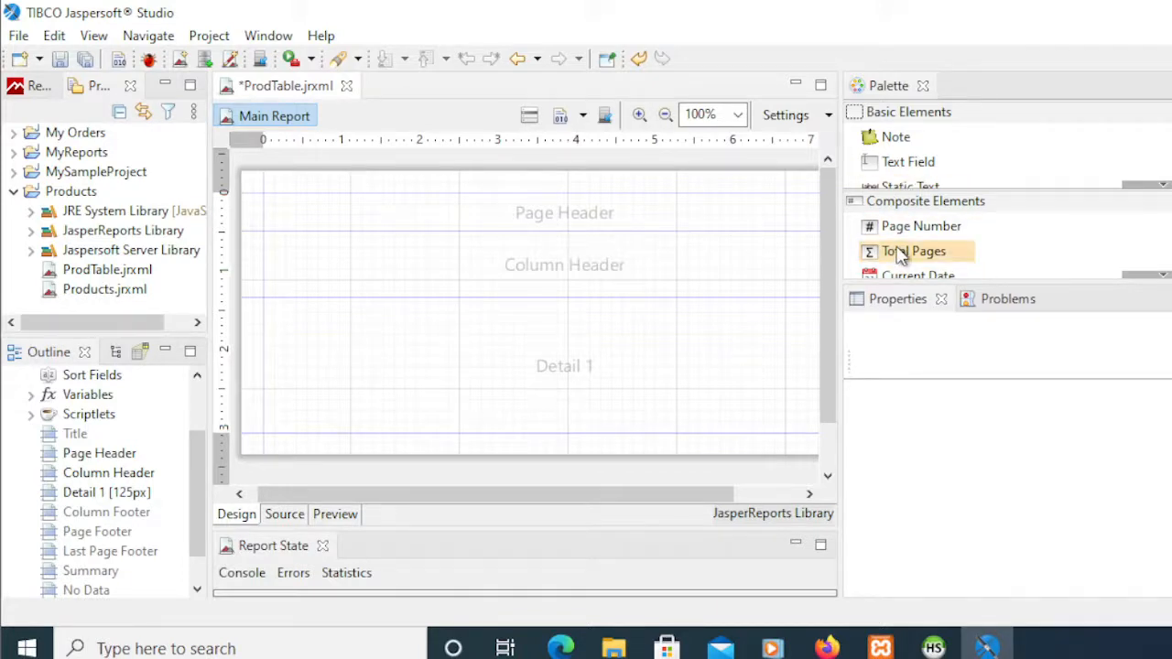
pyautogui.moveTo(884, 190); pyautogui.dragTo(494, 224)
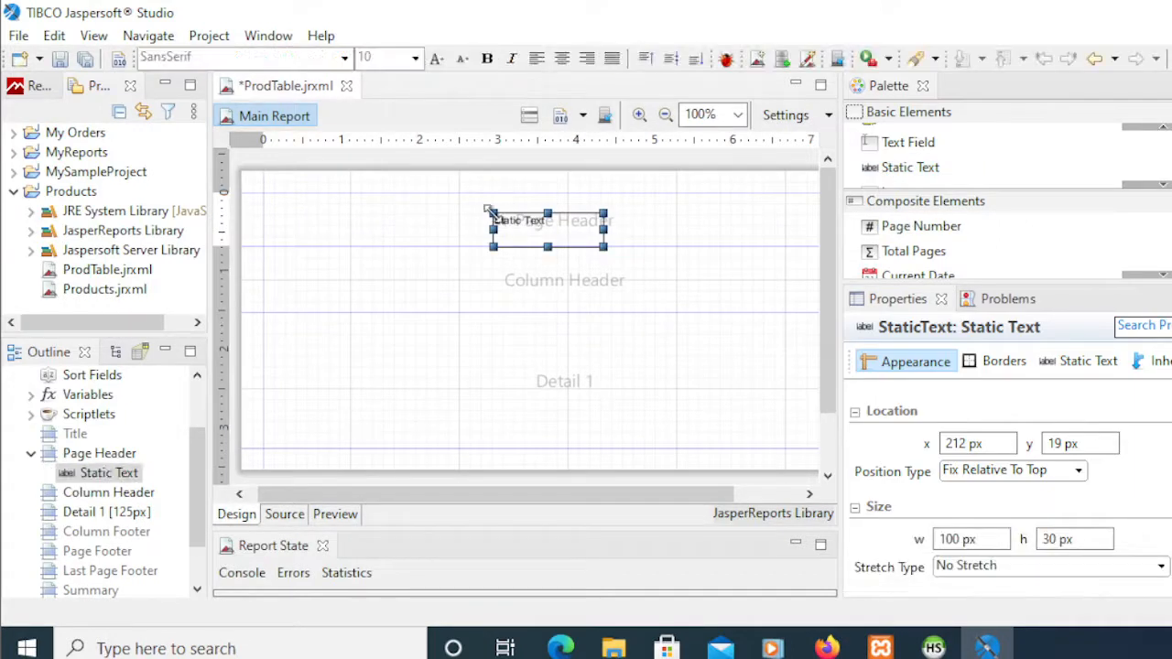
pyautogui.doubleClick(526, 229)
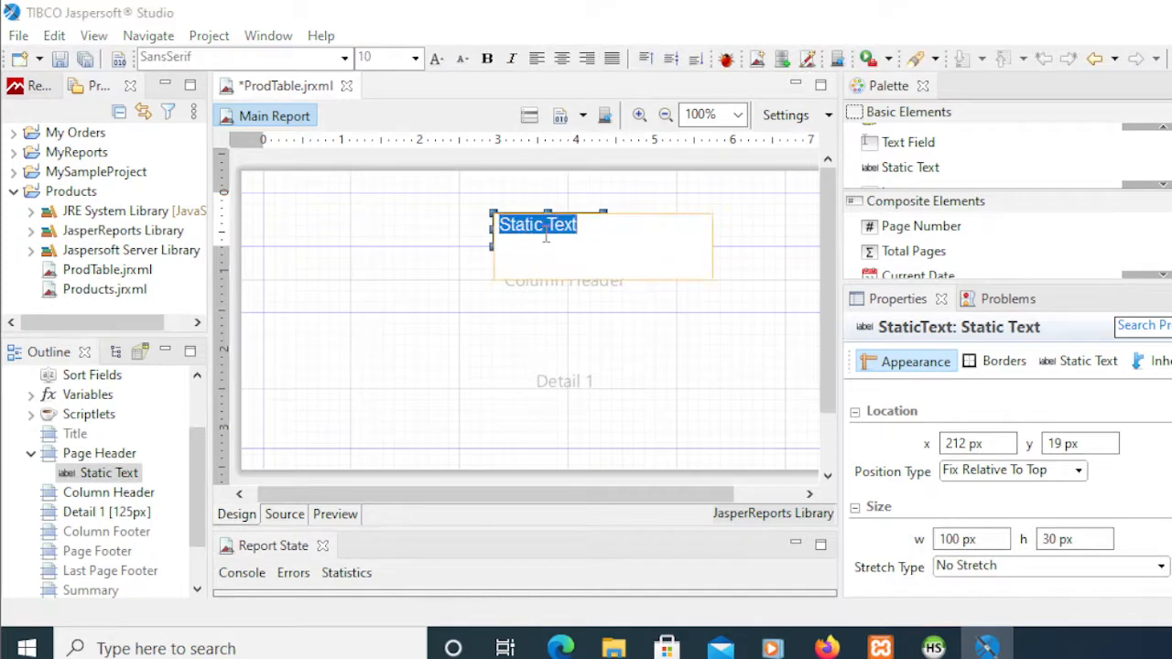
pyautogui.write('Product List')
pyautogui.click(456, 223)
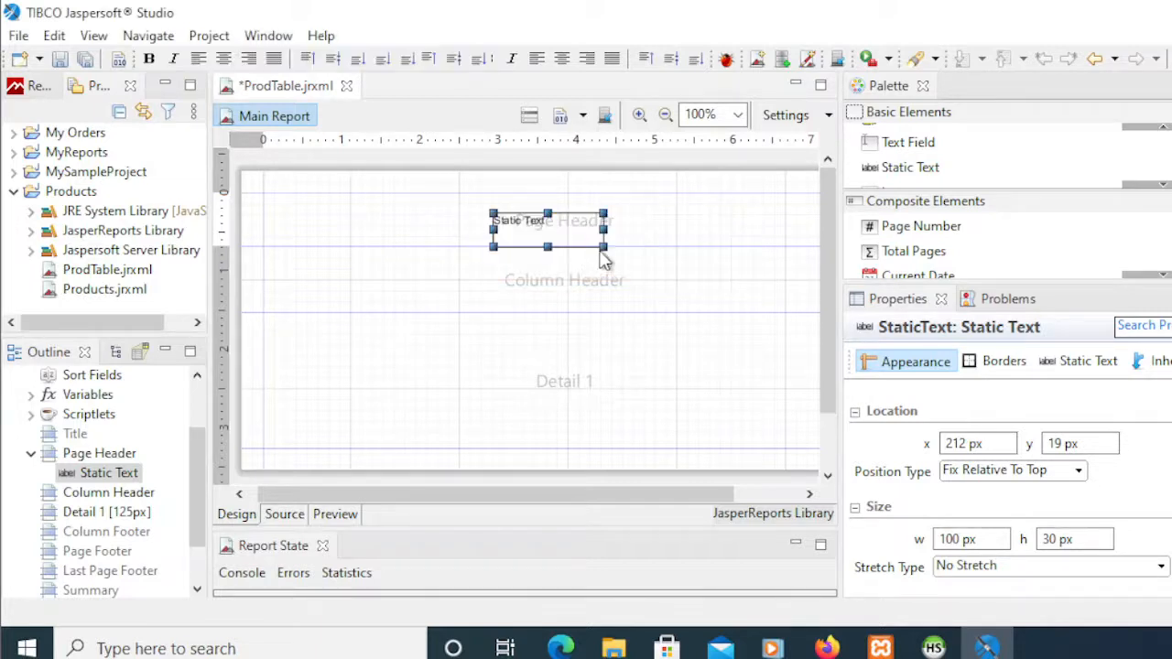
# Extend the Product List text box on both sides to 260 px wide at x 150 px and centre its text horizontally and vertically
pyautogui.click(507, 236)
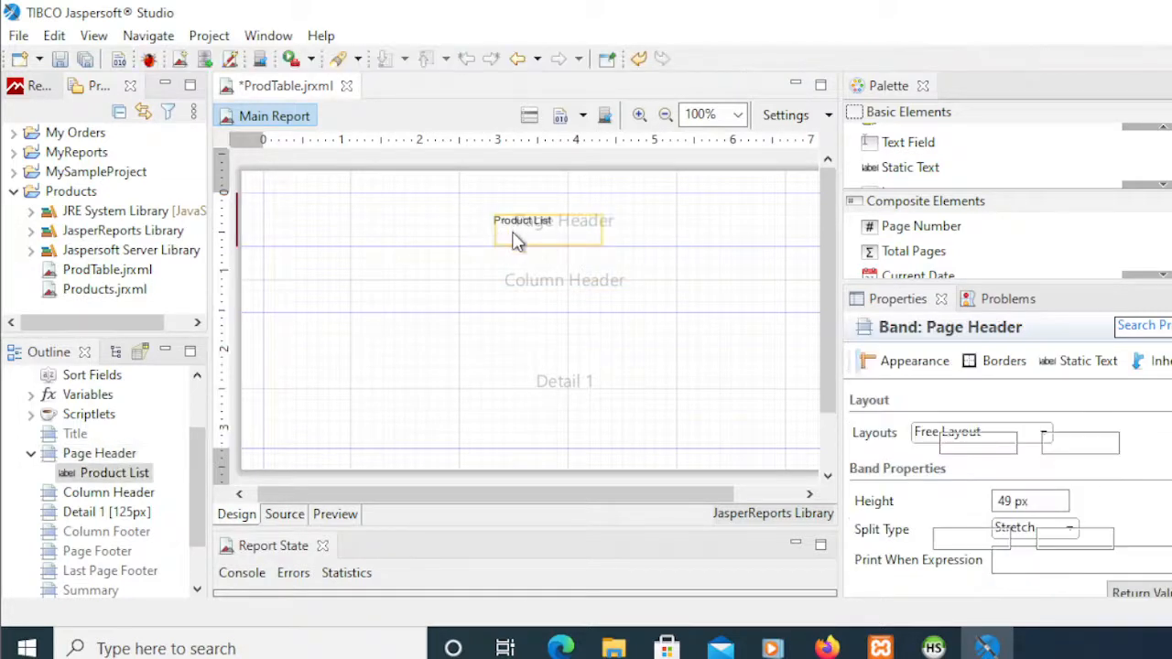
pyautogui.moveTo(493, 229); pyautogui.dragTo(425, 228)
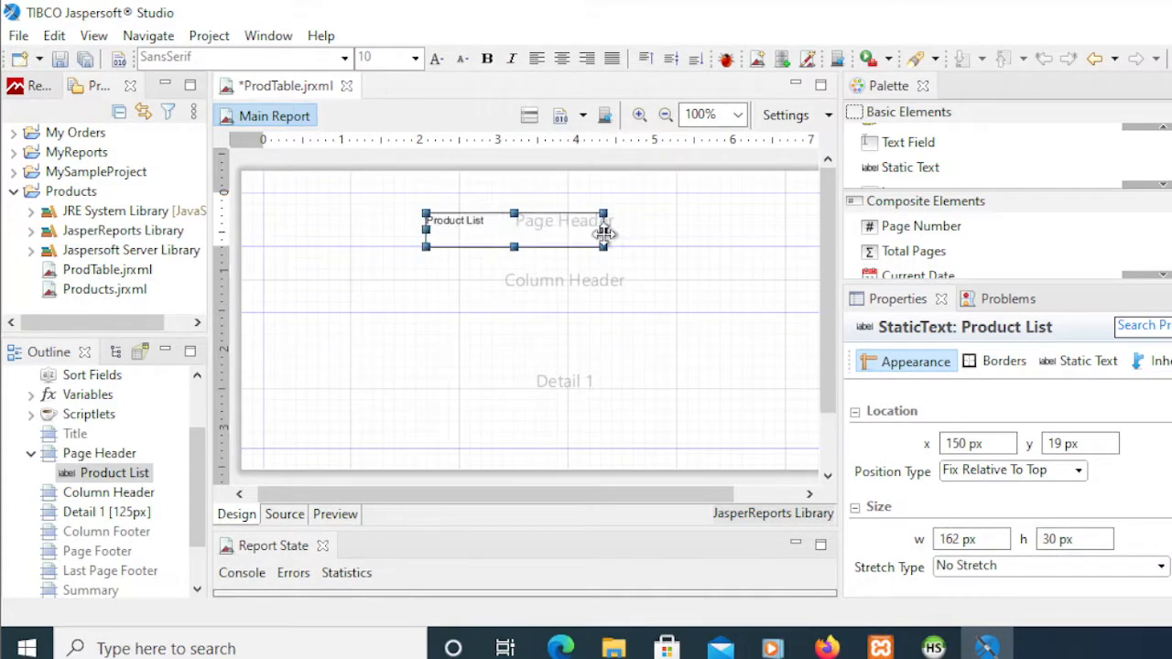
pyautogui.moveTo(604, 228); pyautogui.dragTo(711, 228)
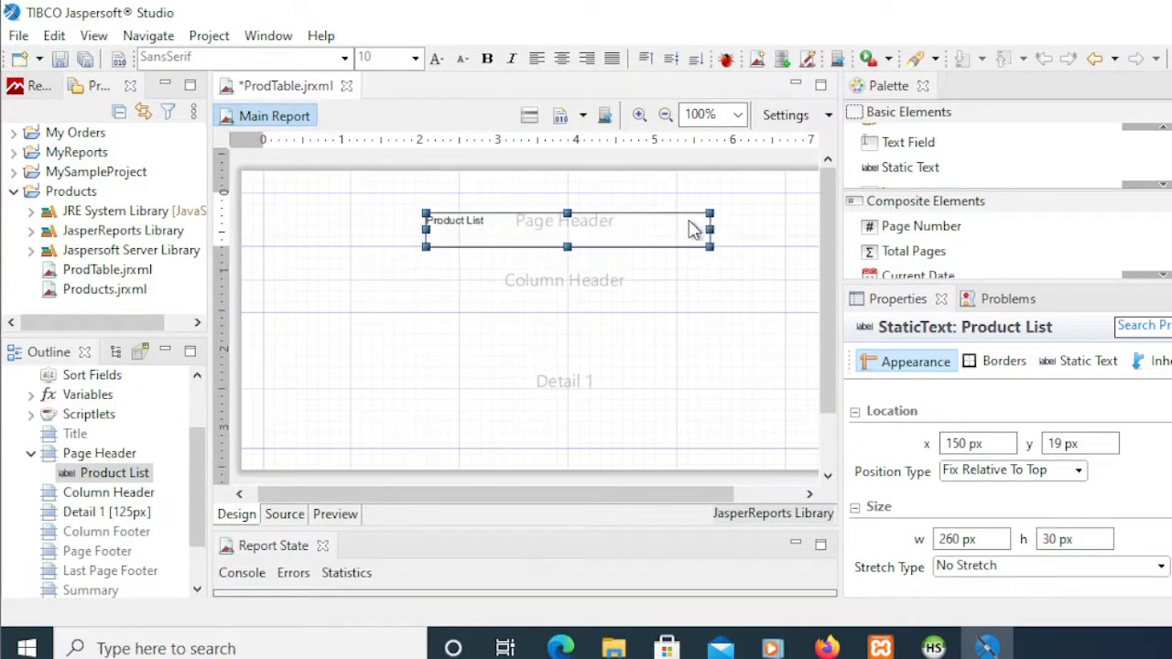
pyautogui.click(561, 58)
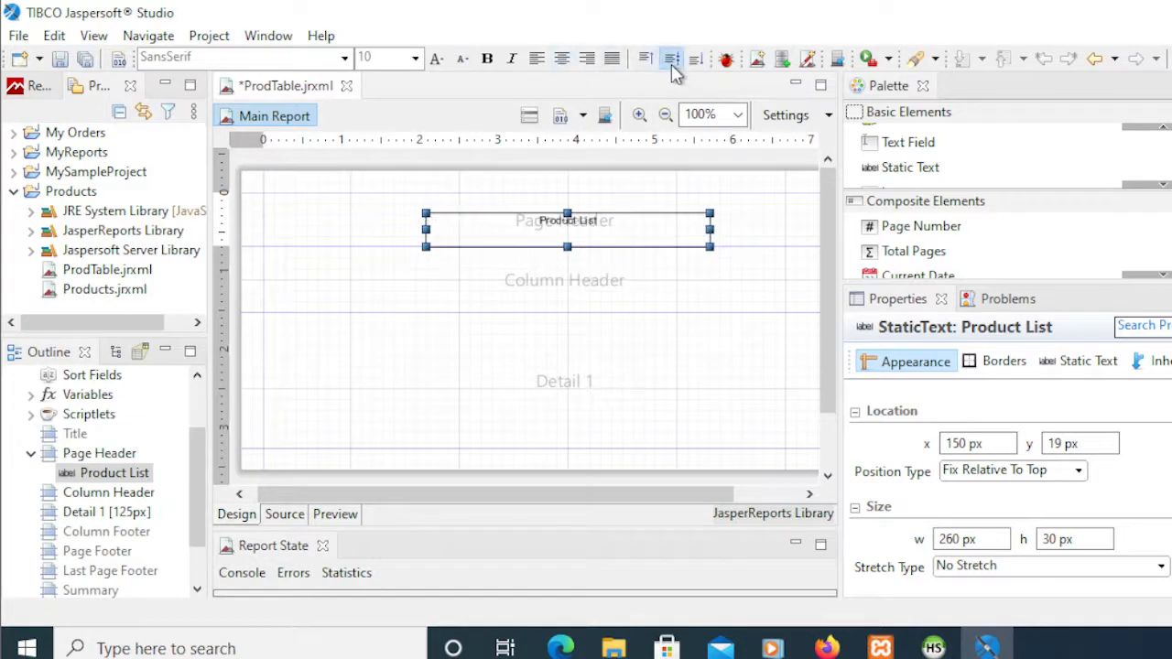
pyautogui.click(671, 57)
# Set the Product List title's font size to 24 and extend its box upward to a height of 39 px
pyautogui.click(415, 58)
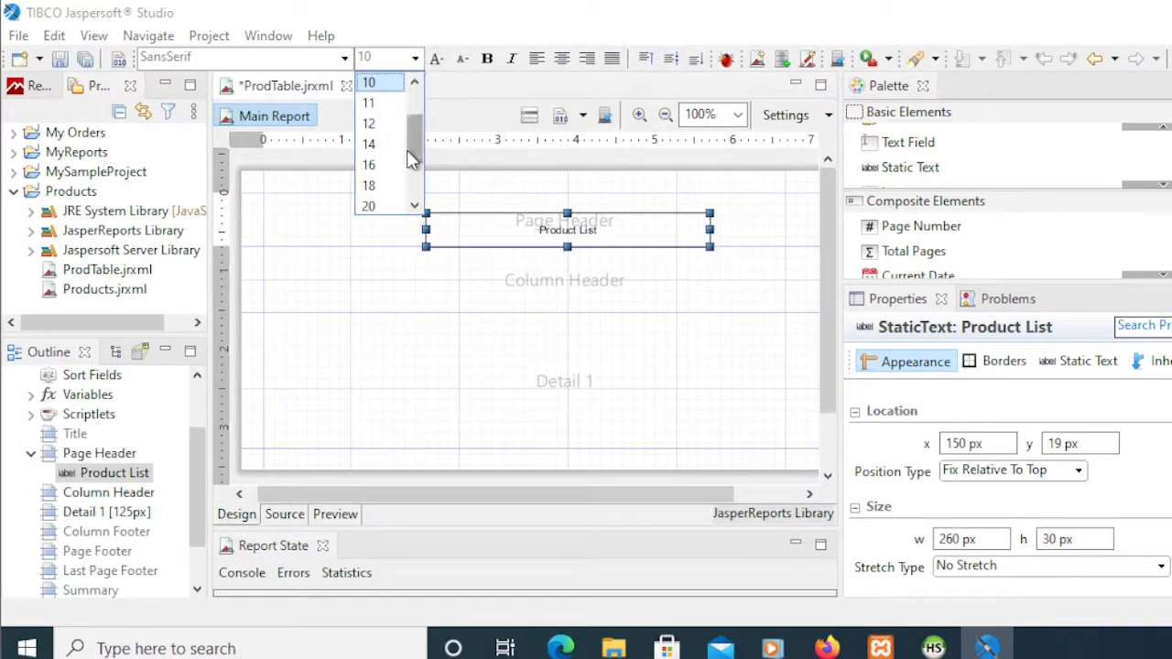
pyautogui.click(380, 169)
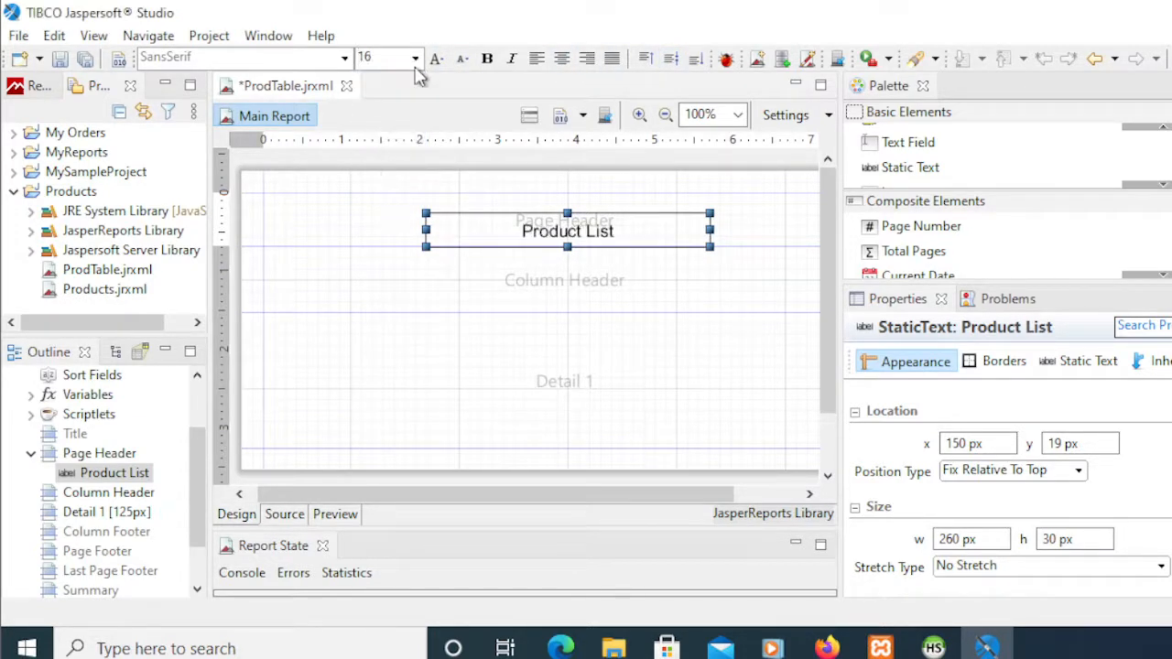
pyautogui.click(415, 58)
pyautogui.click(380, 165)
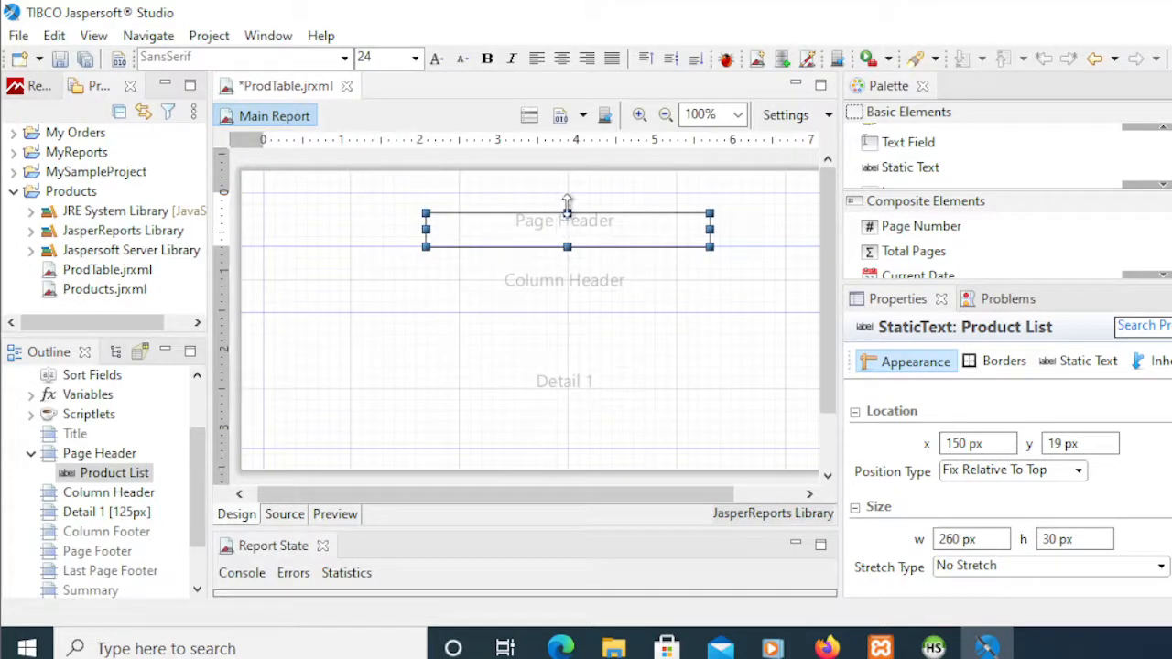
pyautogui.moveTo(565, 213); pyautogui.dragTo(565, 203)
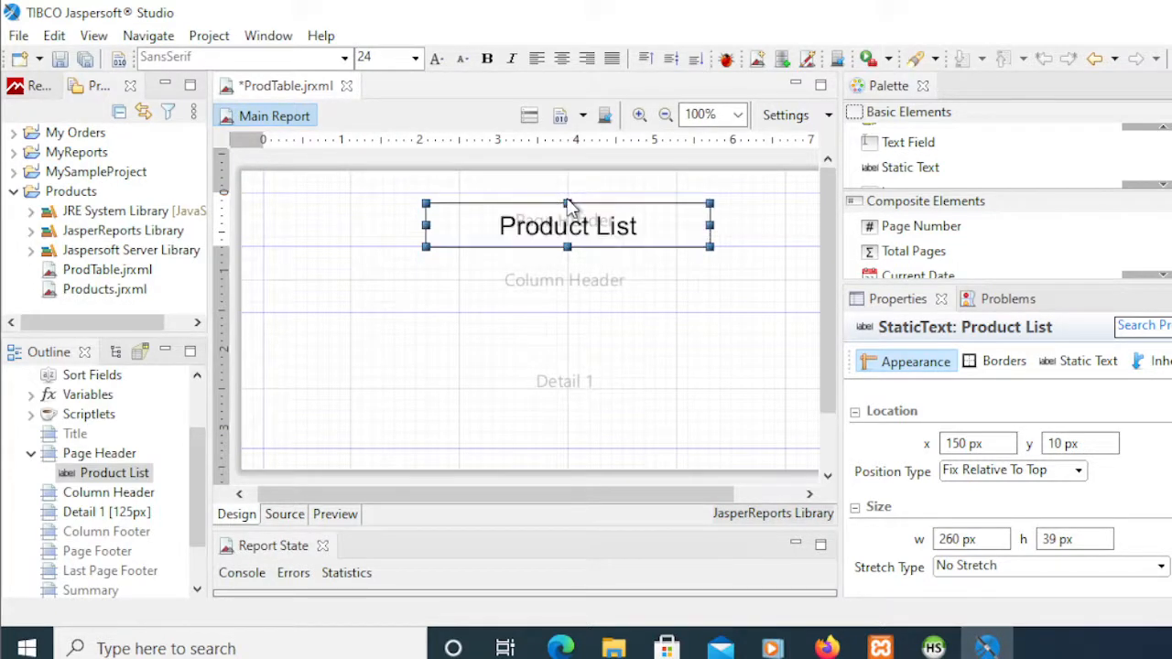
# Place the product_id field in the Column Header band with no calculation function, at x 30 px, y 15 px
pyautogui.click(515, 287)
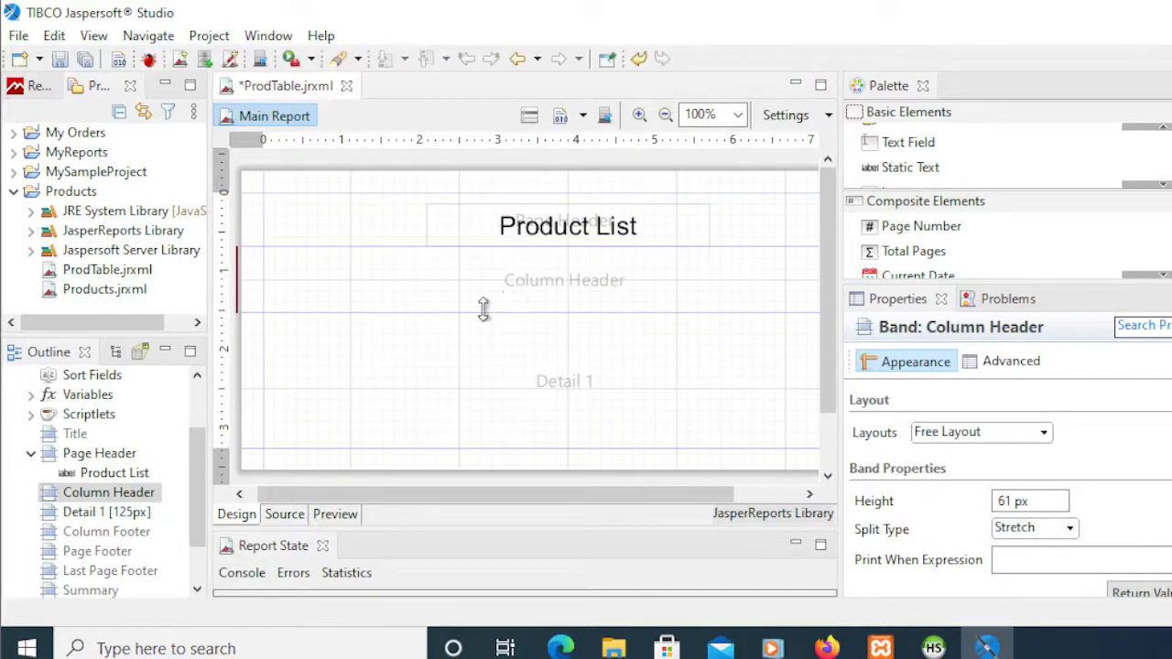
pyautogui.moveTo(196, 476); pyautogui.dragTo(197, 444)
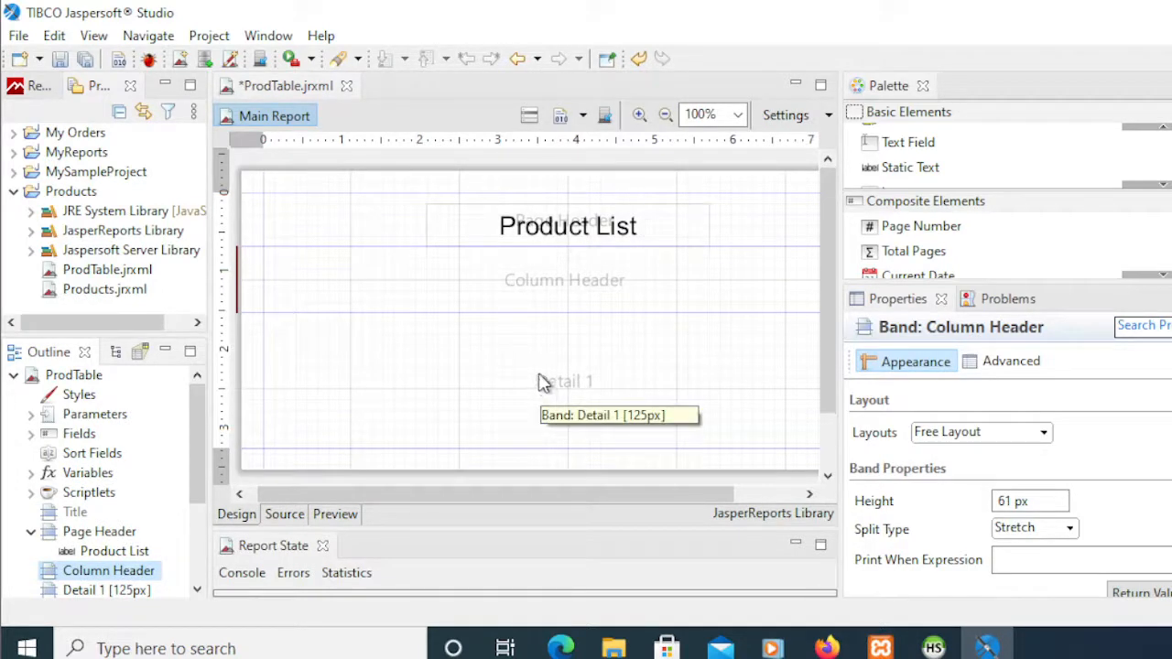
pyautogui.click(30, 433)
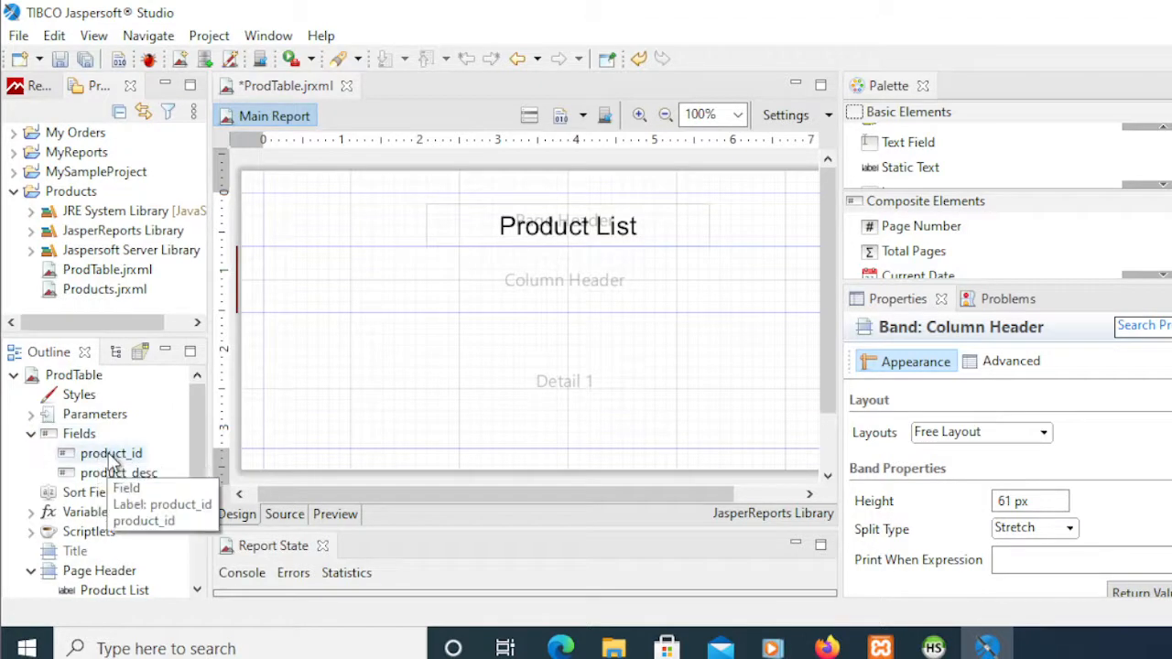
pyautogui.moveTo(108, 454); pyautogui.dragTo(356, 274)
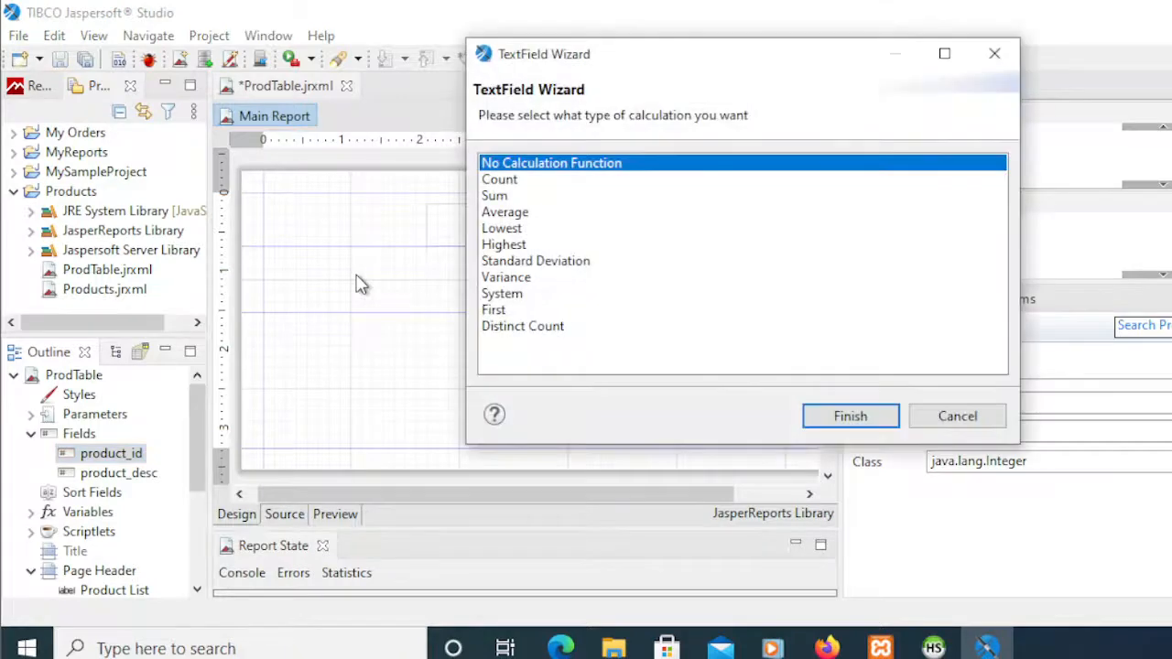
pyautogui.click(856, 417)
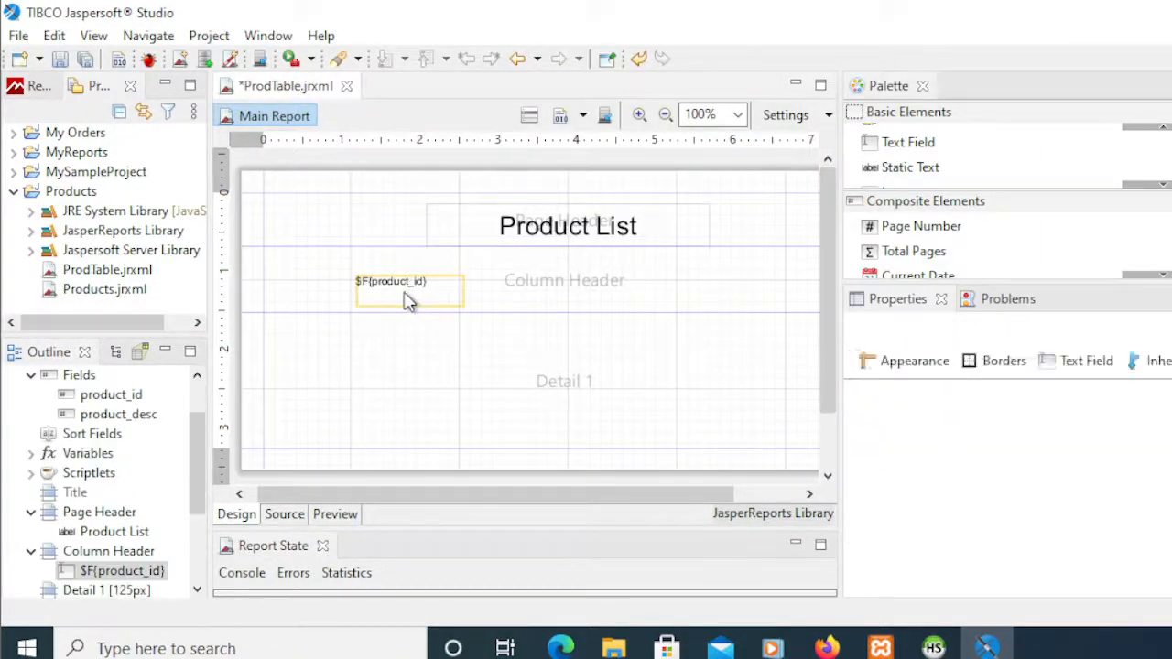
pyautogui.moveTo(361, 290); pyautogui.dragTo(301, 279)
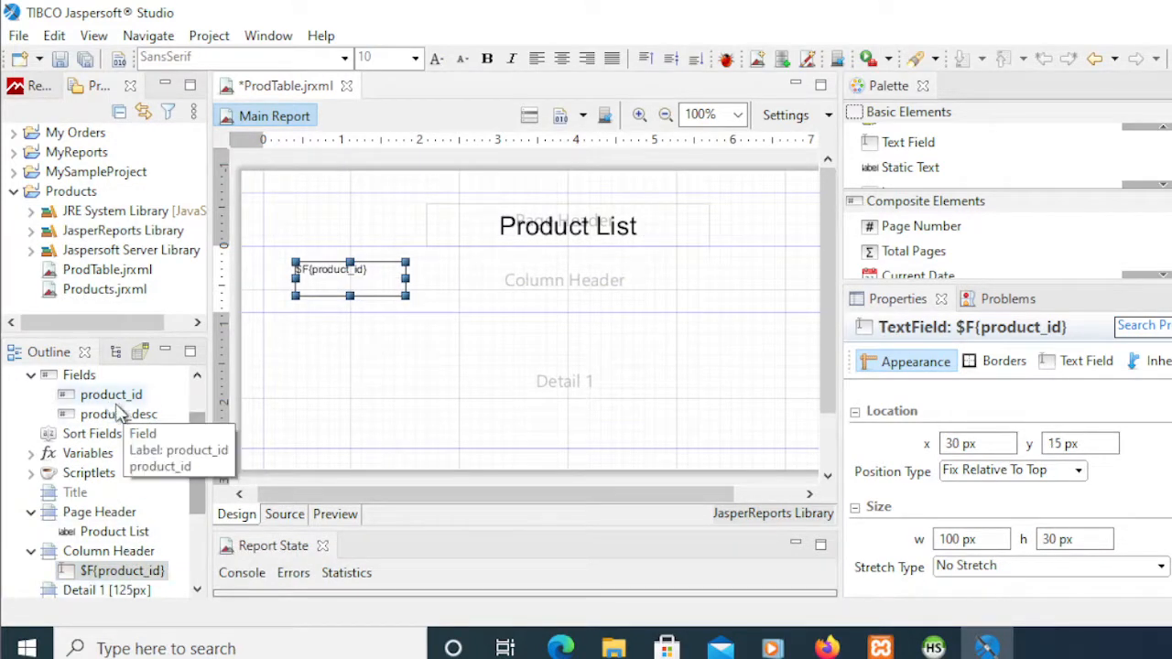
# Place the product_desc field in the Column Header band beside product_id with no calculation function, at x 150 px, y 10 px
pyautogui.moveTo(119, 414); pyautogui.dragTo(486, 274)
pyautogui.click(856, 419)
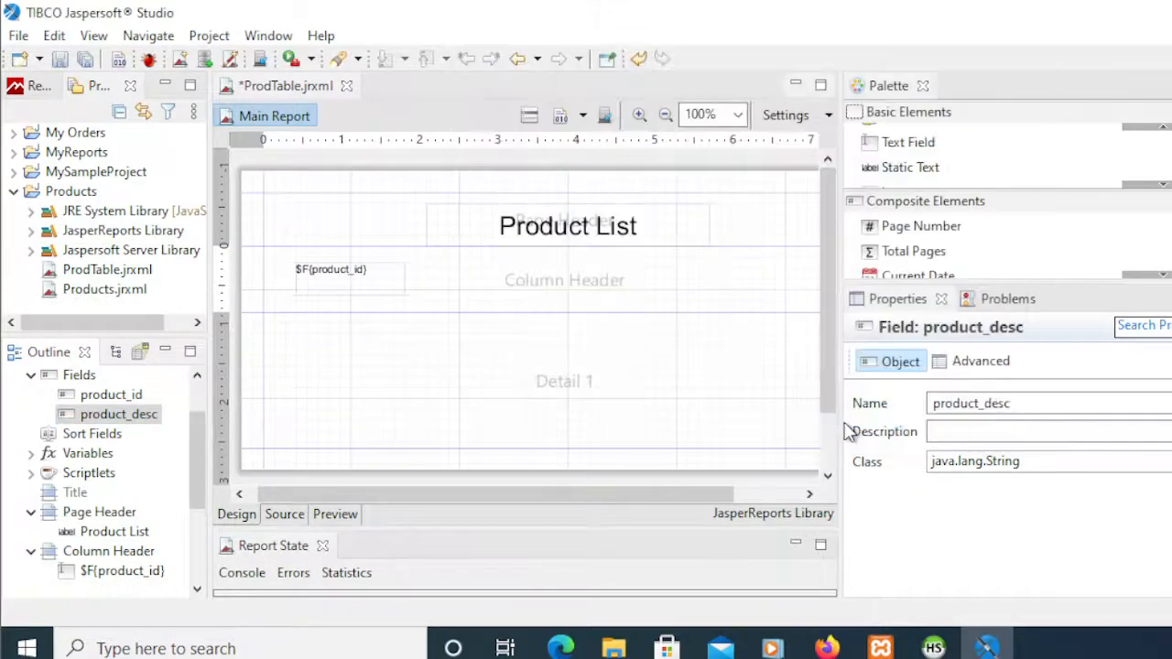
pyautogui.click(513, 279)
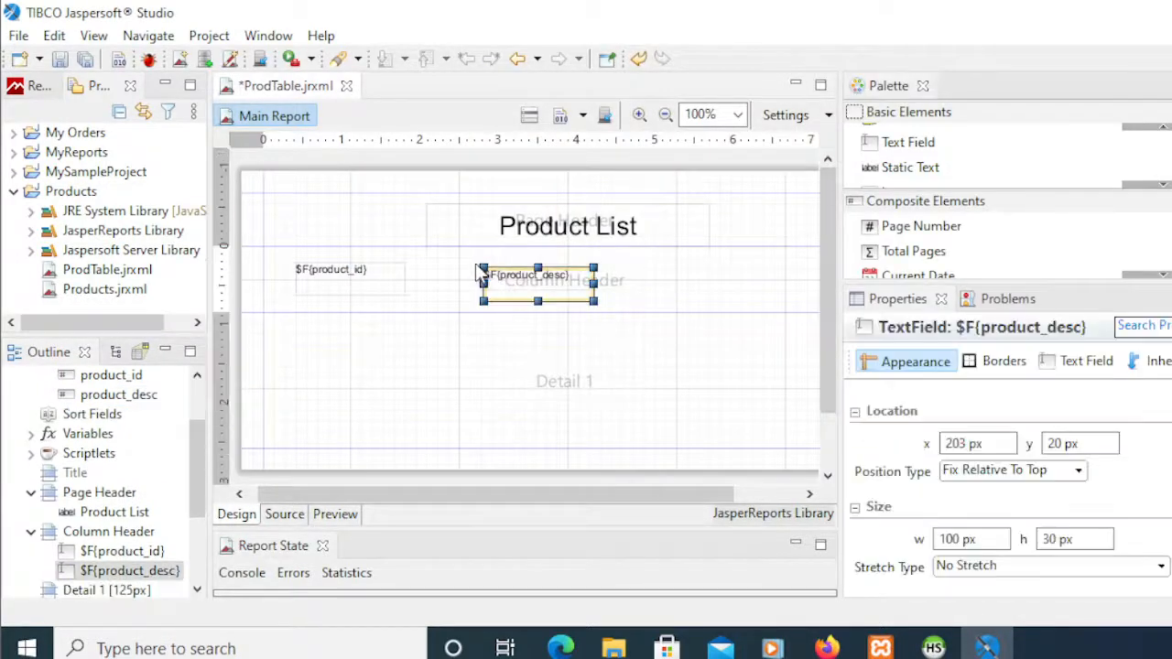
pyautogui.moveTo(478, 275); pyautogui.dragTo(451, 284)
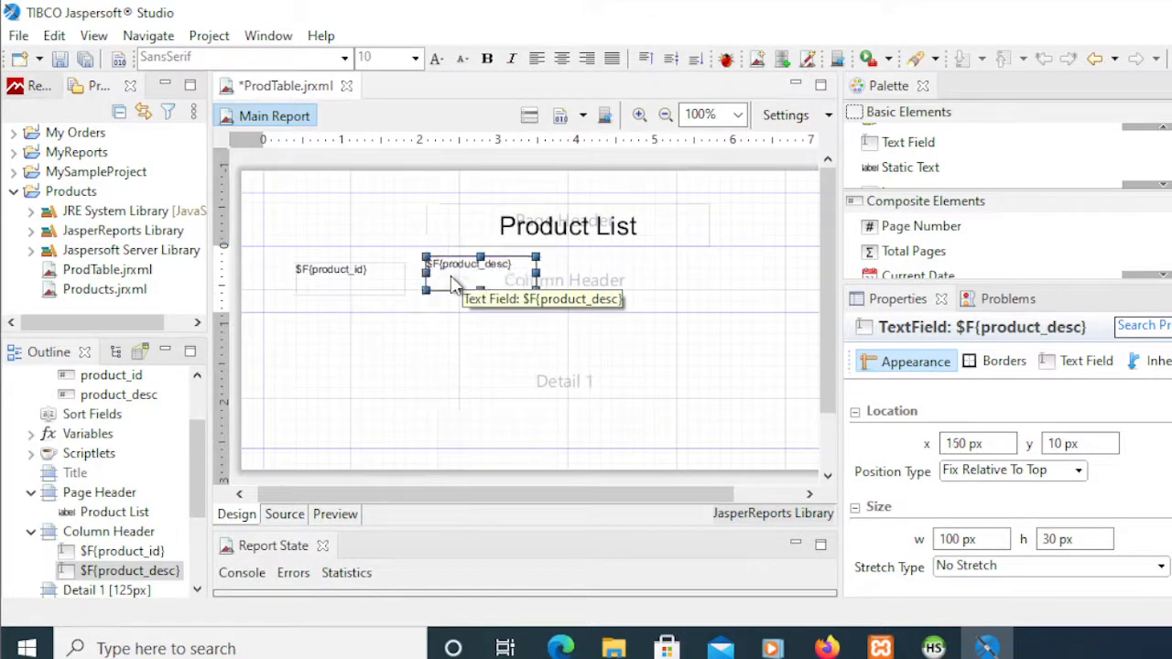
# Centre the text of the product_id and product_desc fields horizontally and vertically
pyautogui.keyDown('shift'); pyautogui.click(375, 287); pyautogui.keyUp('shift')
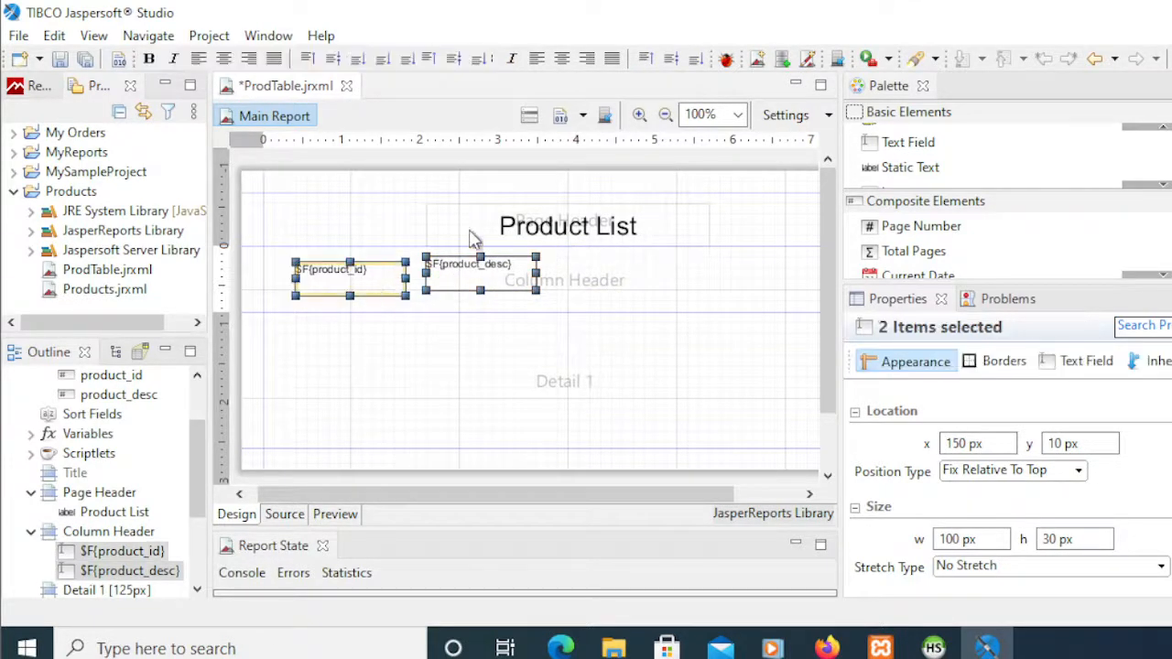
pyautogui.click(563, 58)
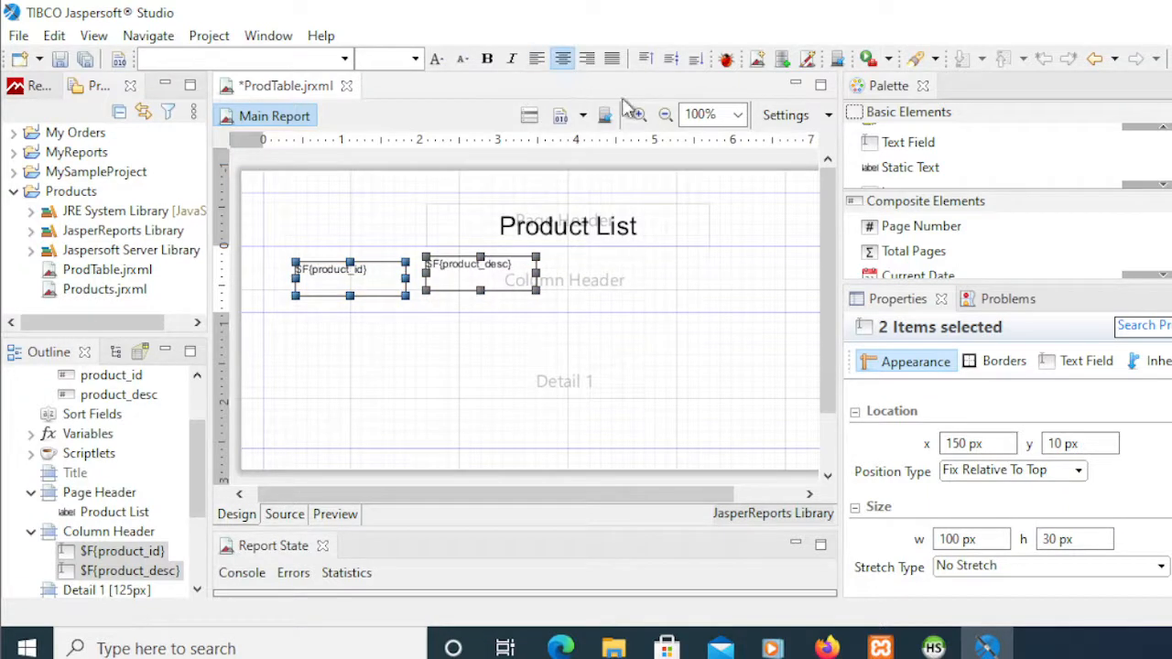
pyautogui.click(672, 61)
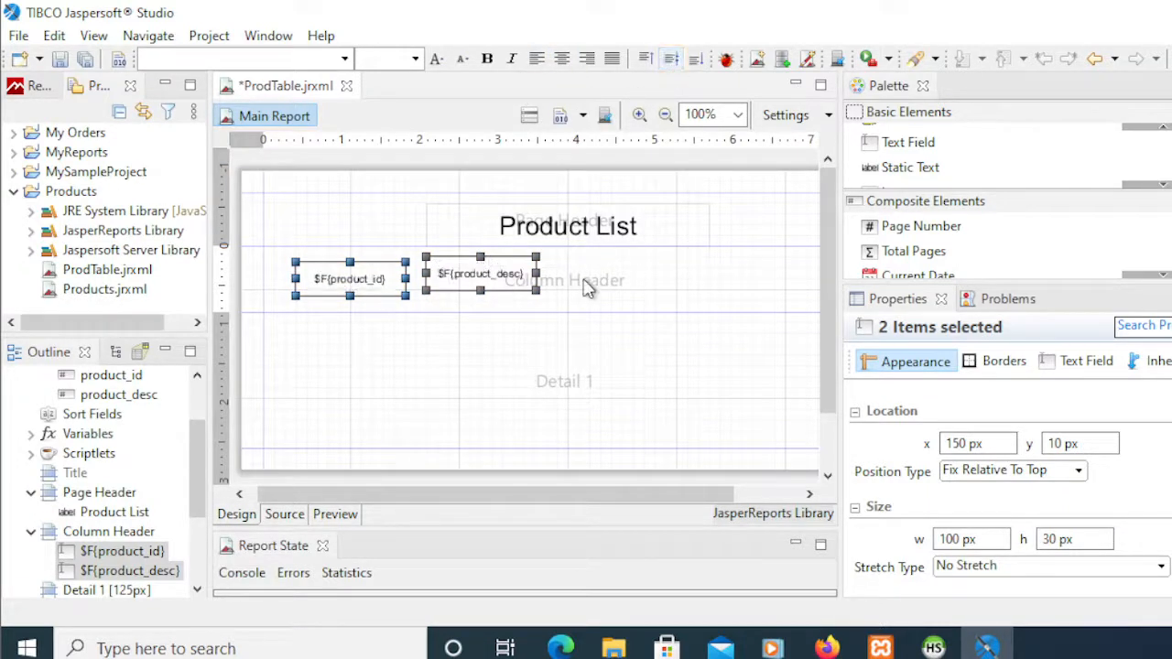
pyautogui.click(446, 296)
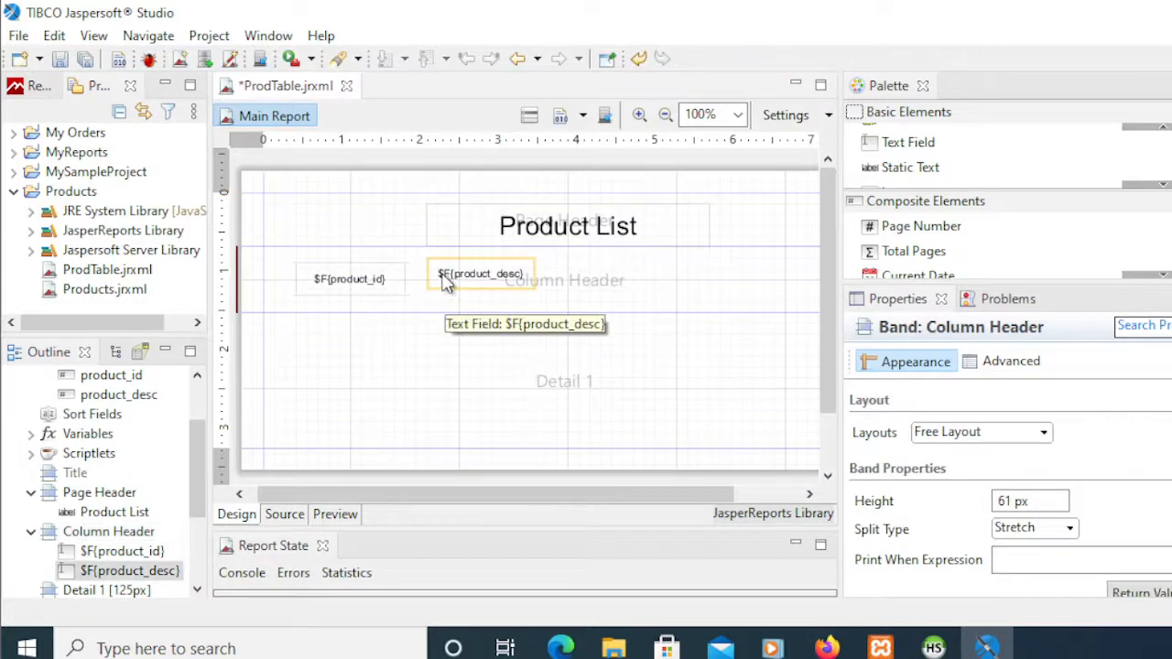
# Nudge the product_desc field to x 148 px, y 14 px to roughly line it up with product_id
pyautogui.click(453, 285)
pyautogui.press('Right')
pyautogui.press('Down')
pyautogui.press('Down')
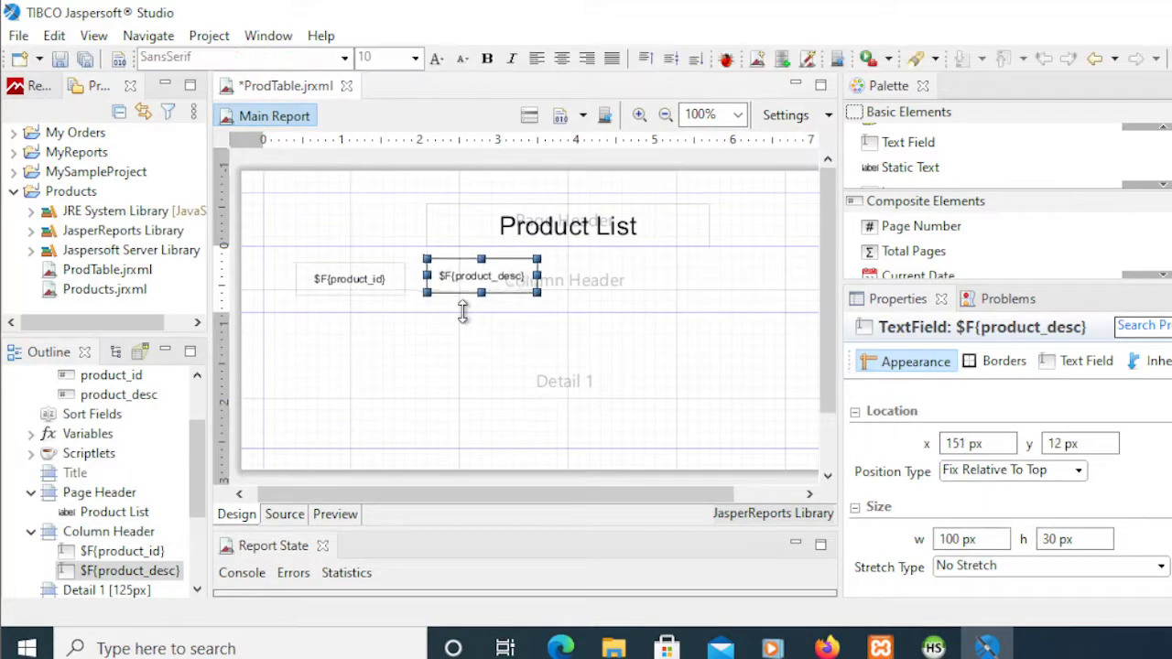
pyautogui.press('Left')
pyautogui.press('Left')
pyautogui.press('Down')
pyautogui.press('Down')
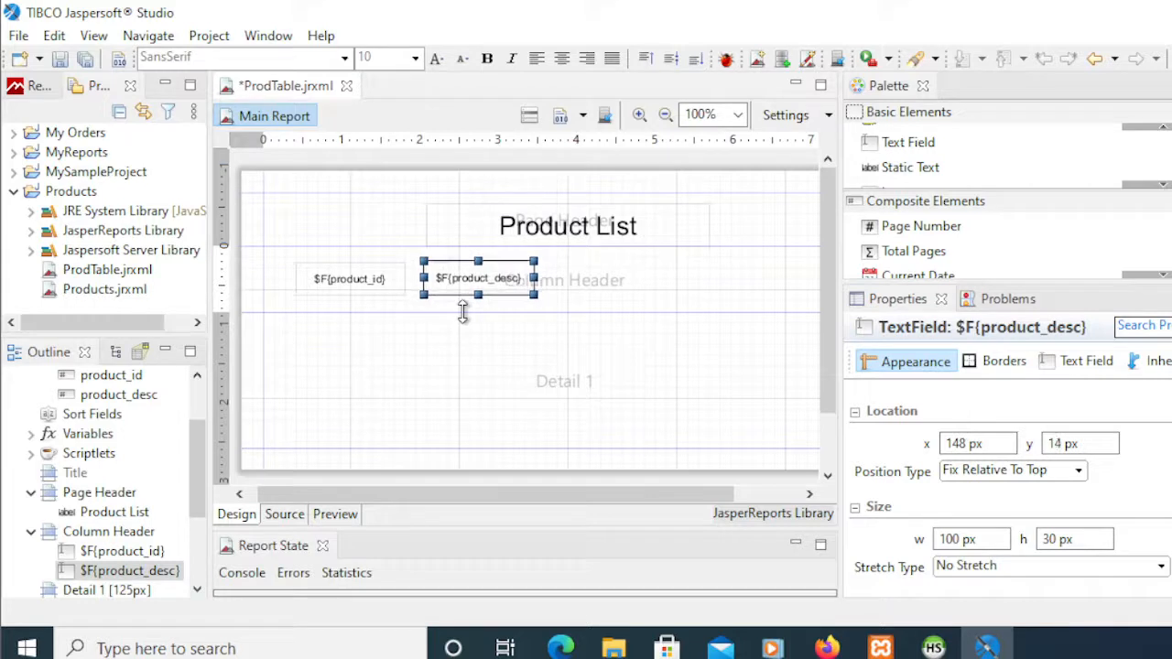
# Make the product_id and product_desc fields bold with font size 12
pyautogui.keyDown('shift'); pyautogui.click(373, 284); pyautogui.keyUp('shift')
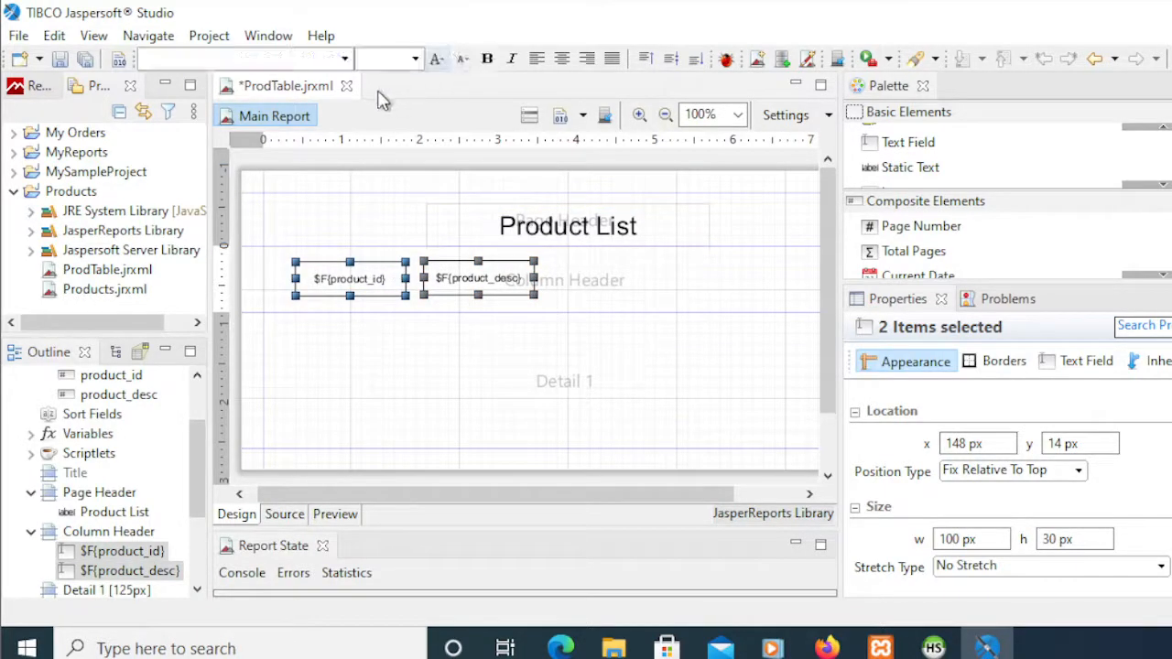
pyautogui.click(489, 60)
pyautogui.click(415, 60)
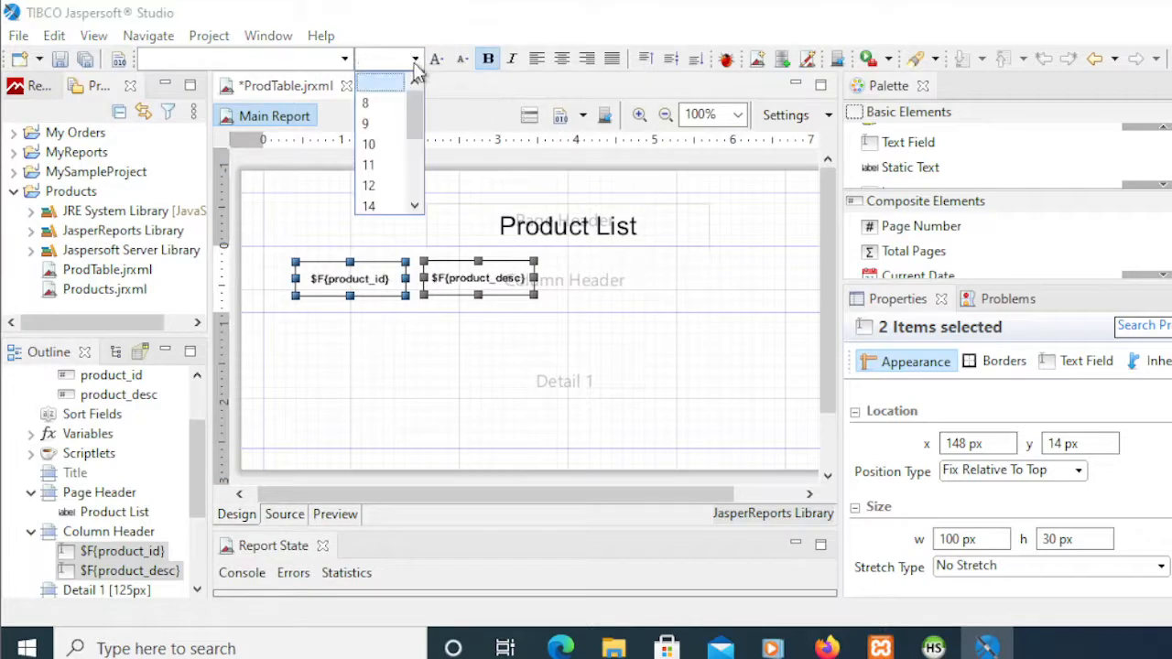
pyautogui.click(376, 185)
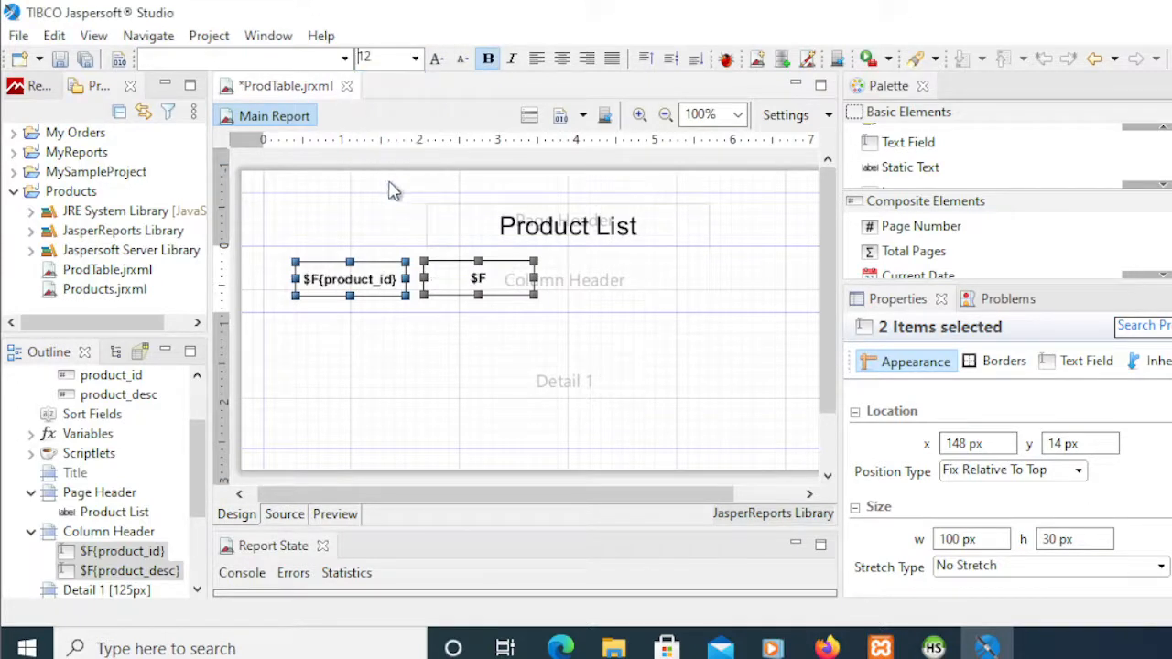
# Widen the product_desc field to 132 px and narrow the product_id field from its right edge
pyautogui.moveTo(532, 279); pyautogui.dragTo(595, 275)
pyautogui.click(597, 295)
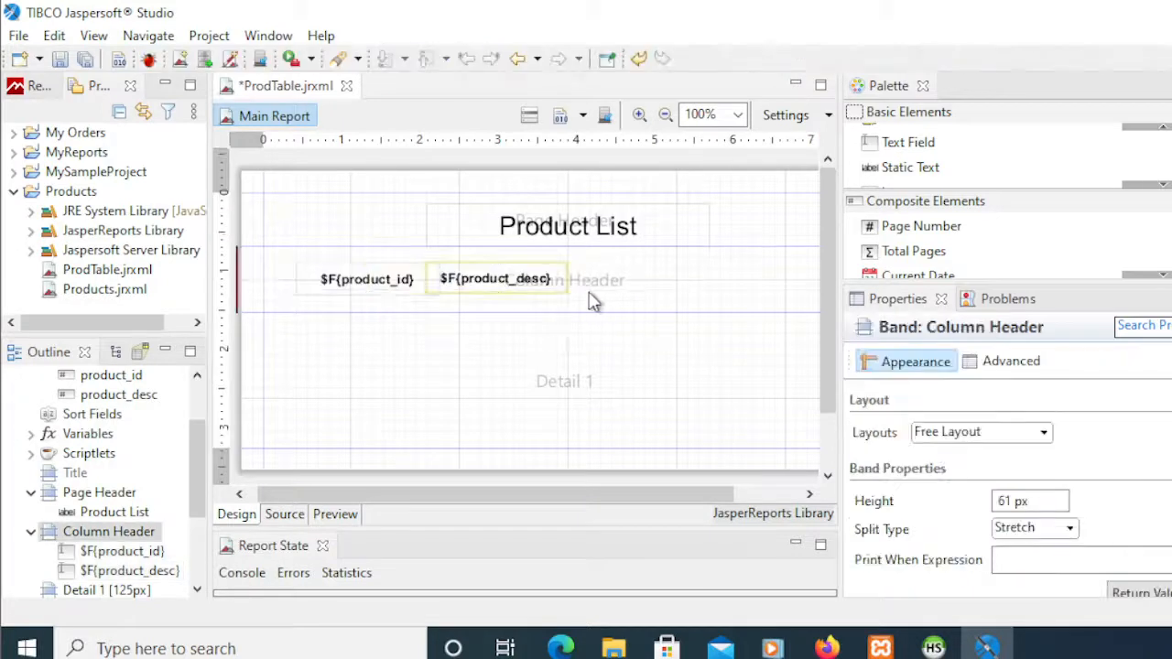
pyautogui.click(403, 288)
pyautogui.moveTo(442, 291); pyautogui.dragTo(384, 285)
# Move the product_desc field left to x 117 px, close beside product_id, and preview the report
pyautogui.click(471, 291)
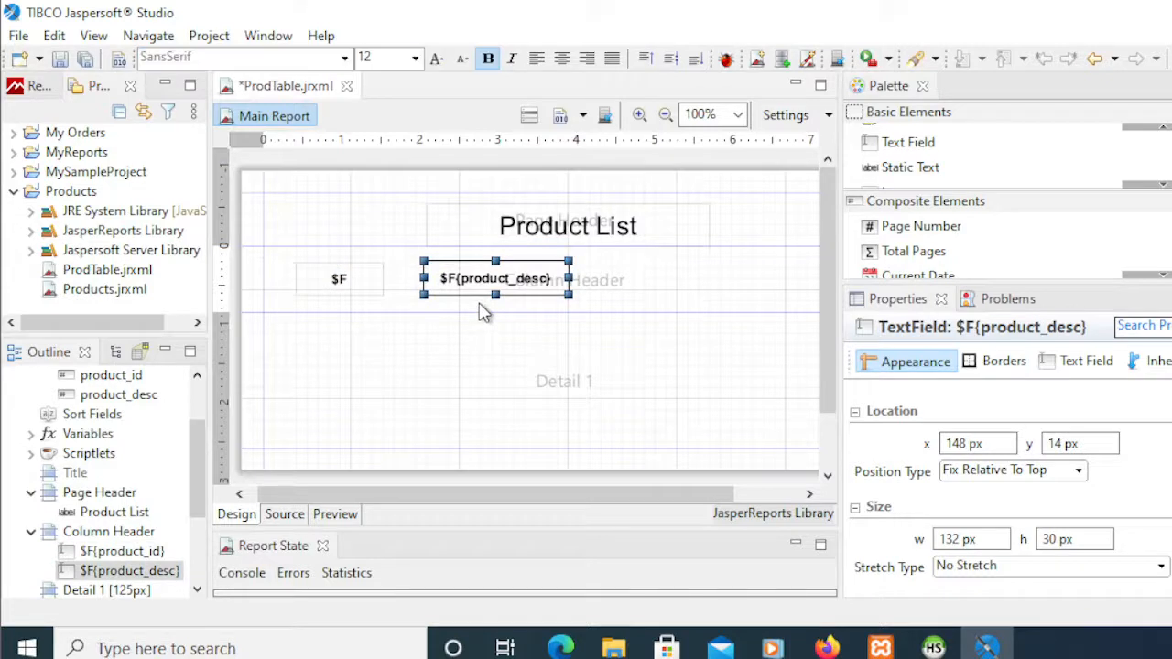
pyautogui.press('Left')
pyautogui.press('Left')
pyautogui.press('Left')
pyautogui.press('Left')
pyautogui.press('Left')
pyautogui.press('Left')
pyautogui.press('Left')
pyautogui.press('Left')
pyautogui.press('Left')
pyautogui.press('Left')
pyautogui.press('Left')
pyautogui.press('Left')
pyautogui.press('Left')
pyautogui.press('Left')
pyautogui.press('Left')
pyautogui.press('Left')
pyautogui.press('Left')
pyautogui.press('Left')
pyautogui.press('Left')
pyautogui.press('Left')
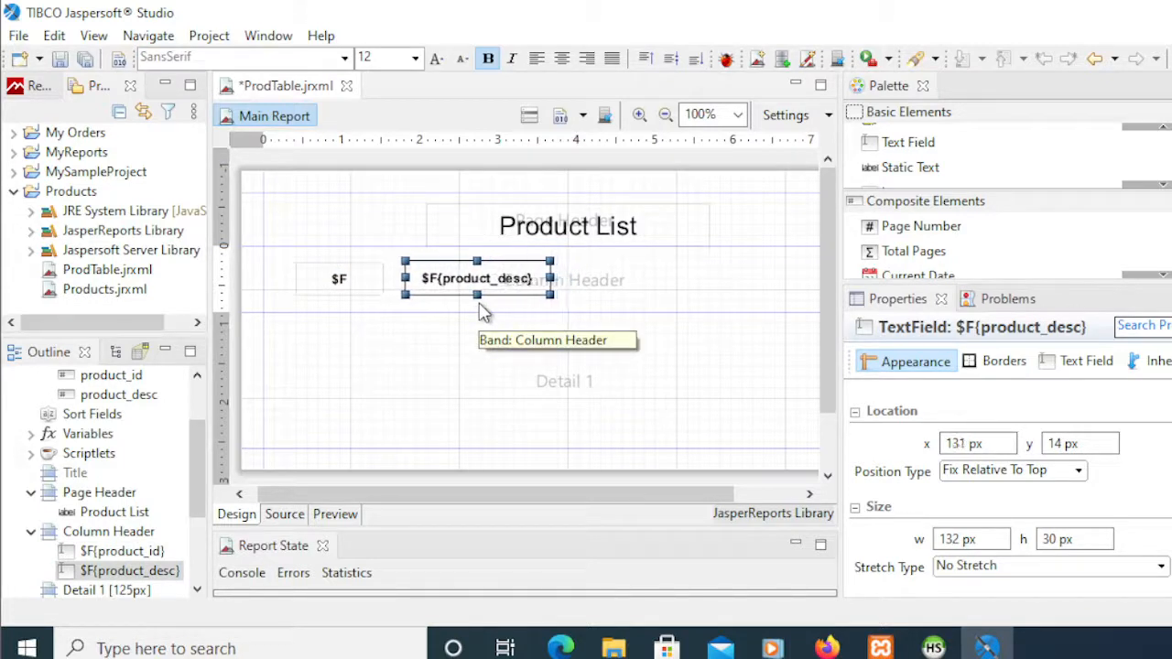
pyautogui.press('Left')
pyautogui.press('Left')
pyautogui.press('Left')
pyautogui.press('Left')
pyautogui.press('Left')
pyautogui.press('Left')
pyautogui.press('Left')
pyautogui.press('Left')
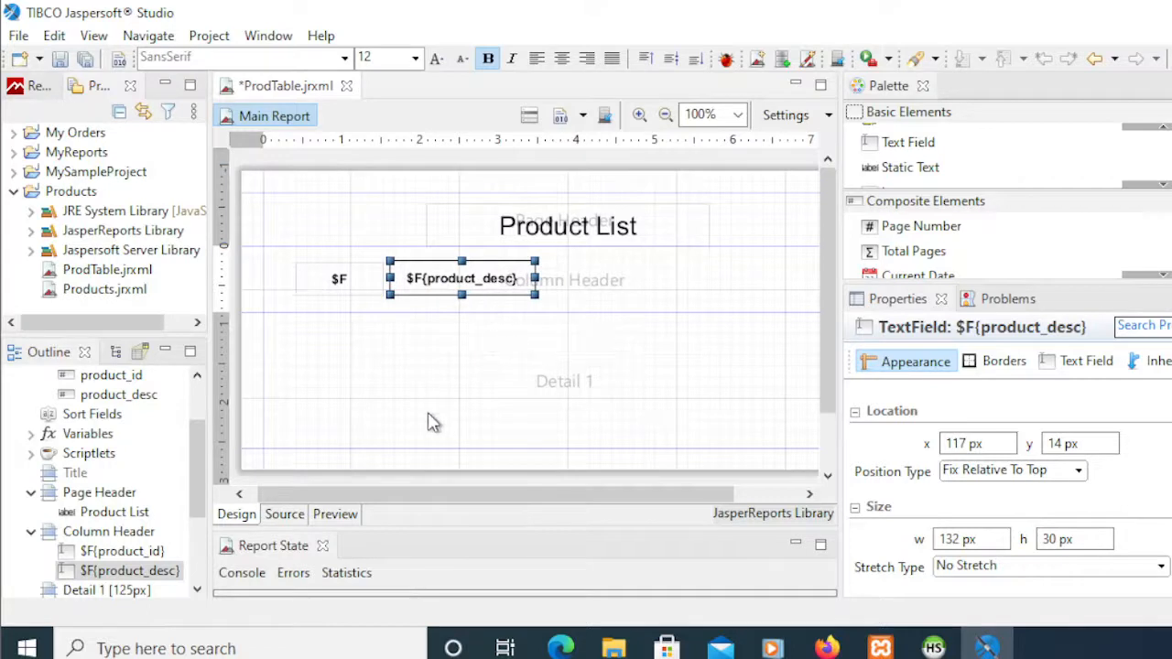
pyautogui.click(335, 515)
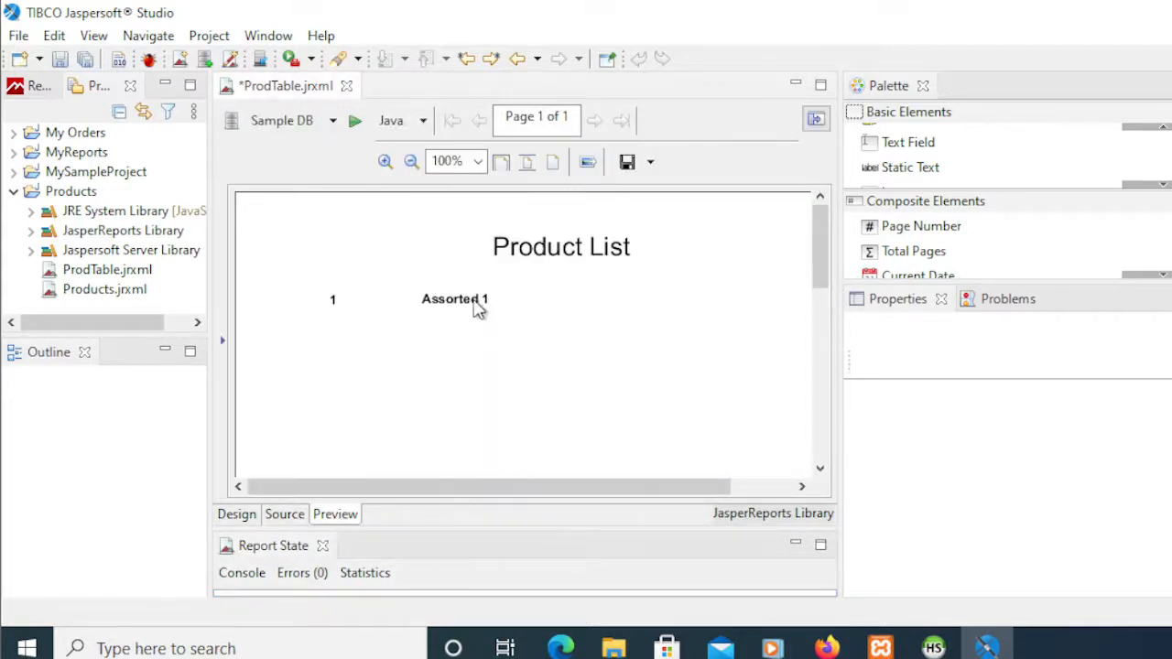
# Move the product_id and product_desc fields together from the Column Header band to the upper edge of the Detail 1 band
pyautogui.moveTo(823, 257)
pyautogui.mouseDown()
pyautogui.moveTo(806, 458)
pyautogui.moveTo(799, 362)
pyautogui.moveTo(810, 253)
pyautogui.mouseUp()
pyautogui.click(236, 514)
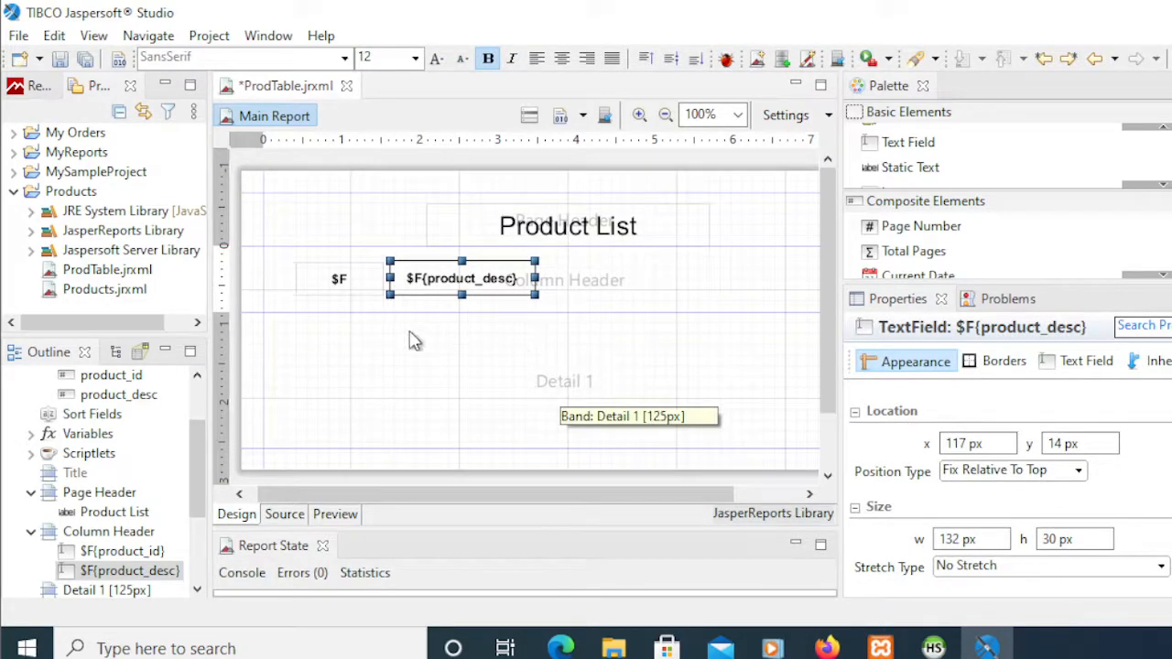
pyautogui.click(341, 284)
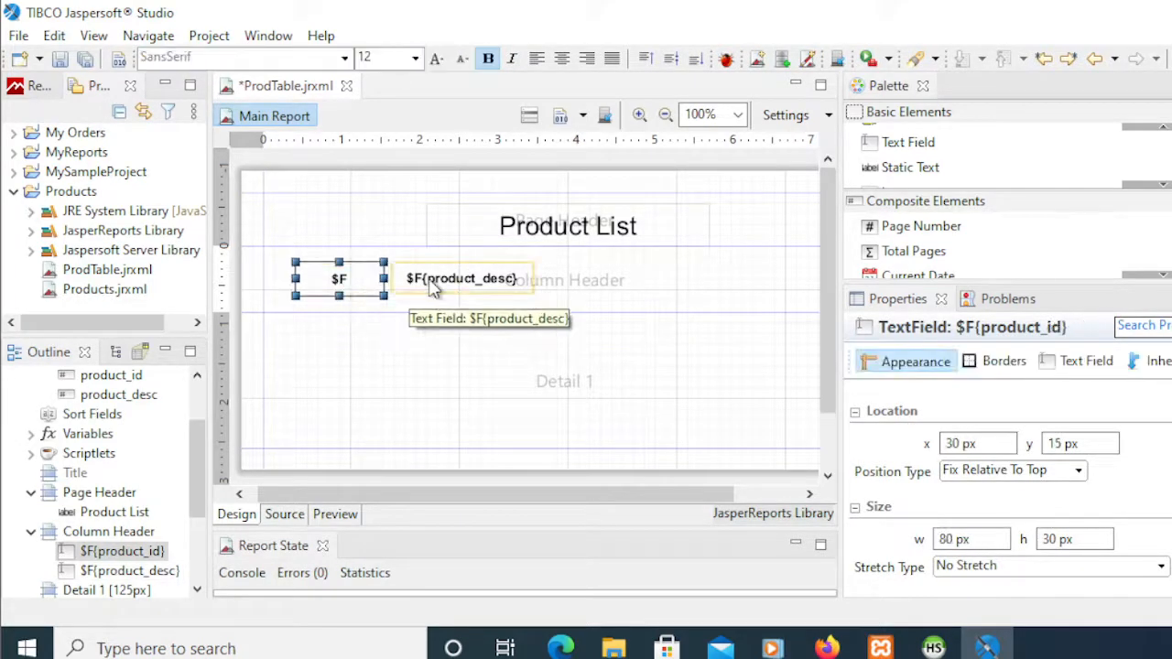
pyautogui.keyDown('shift'); pyautogui.click(434, 288); pyautogui.keyUp('shift')
pyautogui.moveTo(434, 287); pyautogui.dragTo(419, 337)
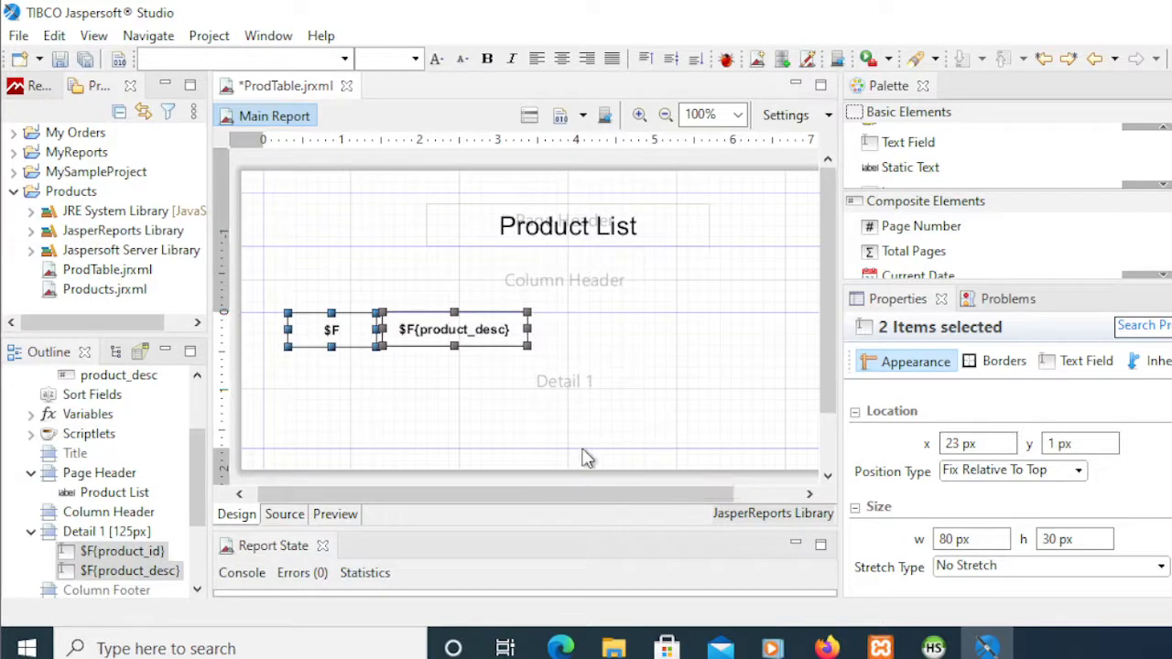
# Shorten the Detail 1 band to 35 px and preview the product rows
pyautogui.moveTo(581, 449); pyautogui.dragTo(557, 354)
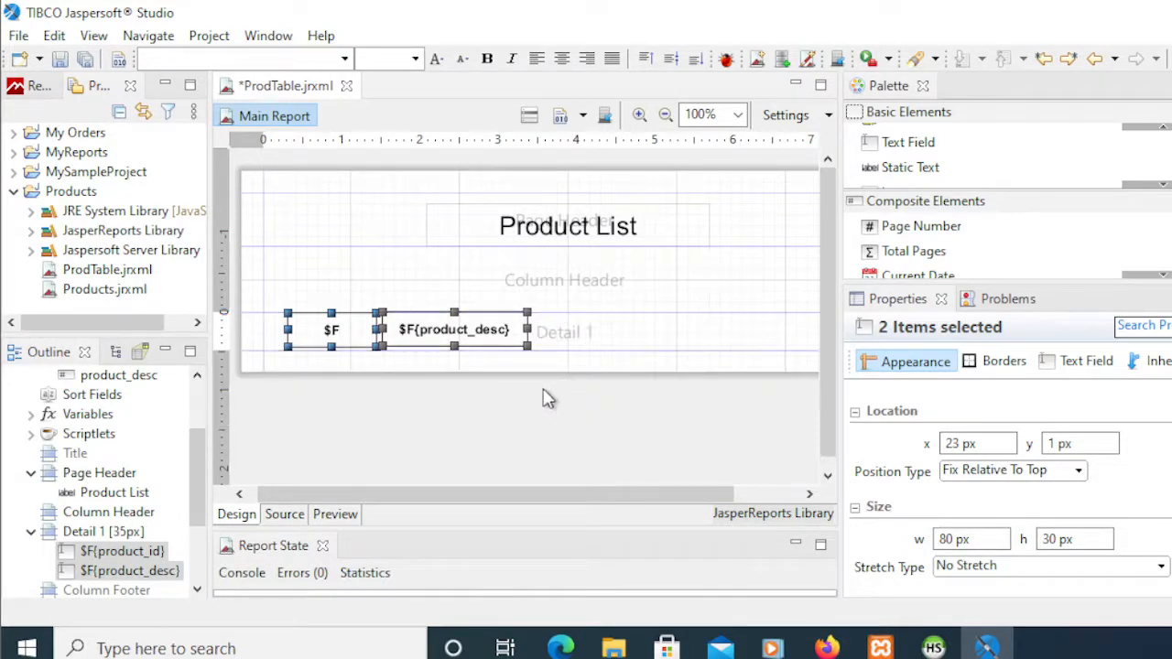
pyautogui.click(471, 271)
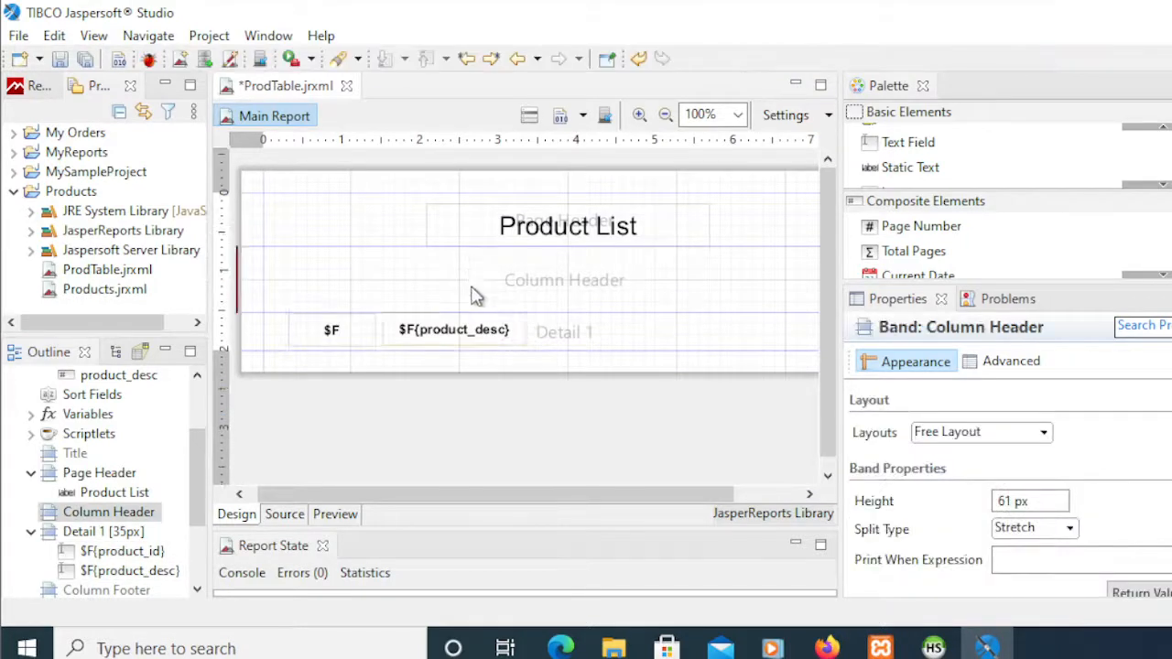
pyautogui.click(337, 514)
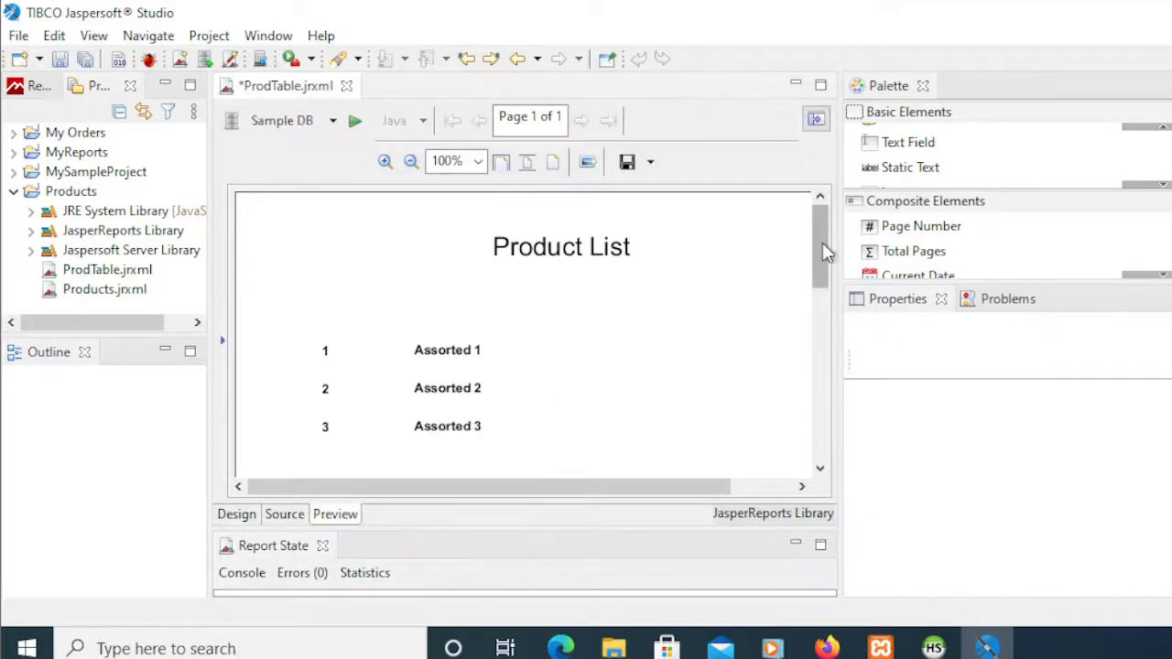
pyautogui.moveTo(823, 242)
pyautogui.mouseDown()
pyautogui.moveTo(821, 291)
pyautogui.moveTo(822, 250)
pyautogui.mouseUp()
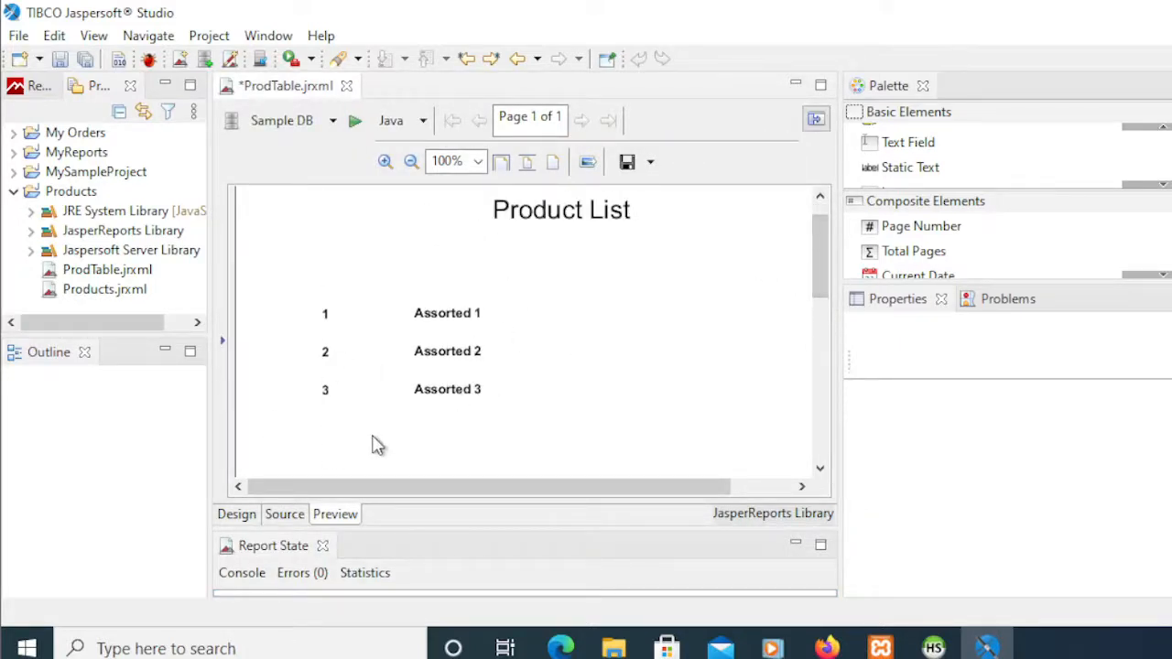
# Shorten the Column Header band to 37 px and add a Prod ID static text label in it at x 20 px, y 10 px
pyautogui.click(252, 515)
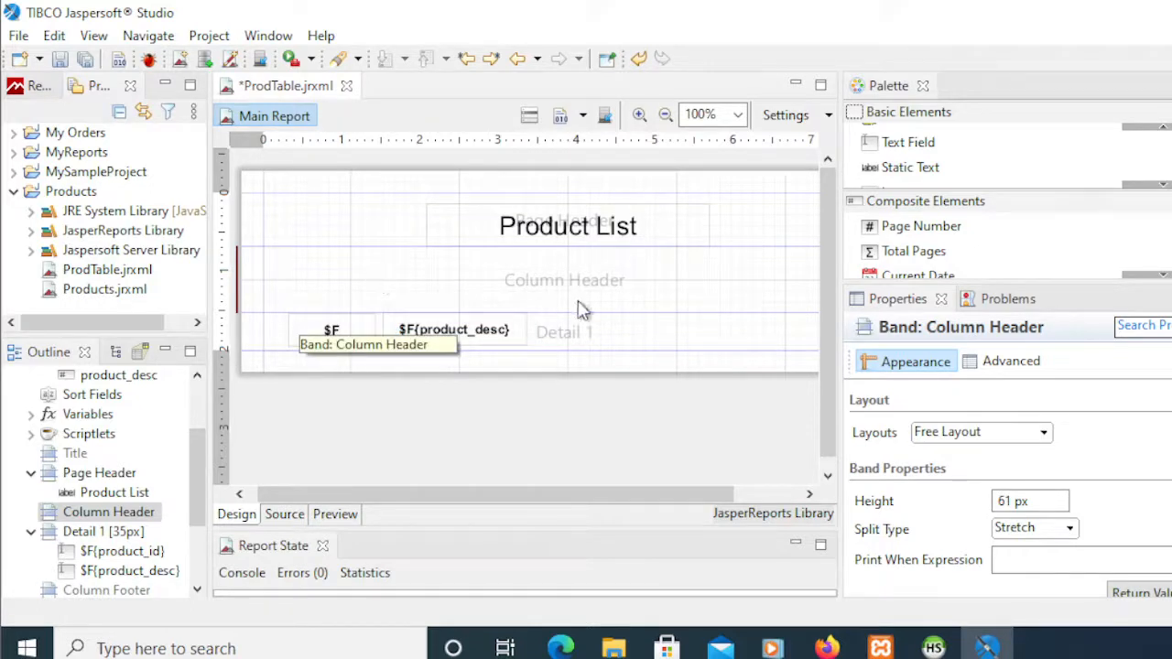
pyautogui.moveTo(570, 312); pyautogui.dragTo(566, 287)
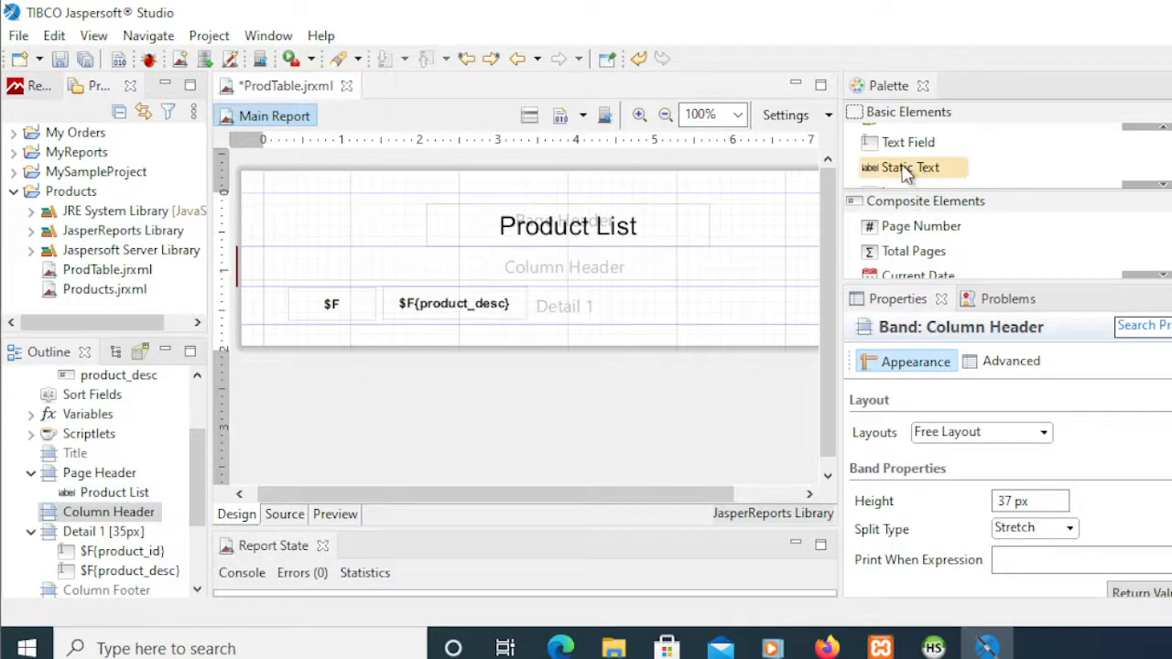
pyautogui.moveTo(901, 168); pyautogui.dragTo(320, 276)
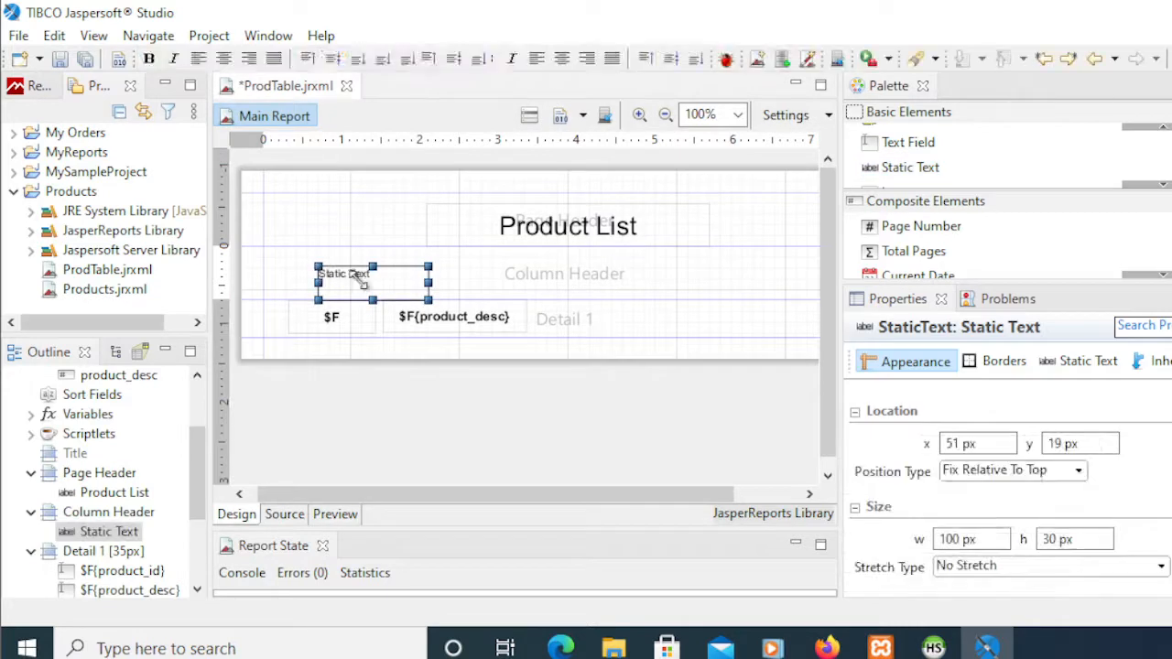
pyautogui.moveTo(359, 269); pyautogui.dragTo(330, 261)
pyautogui.doubleClick(362, 288)
pyautogui.write('Prod ID')
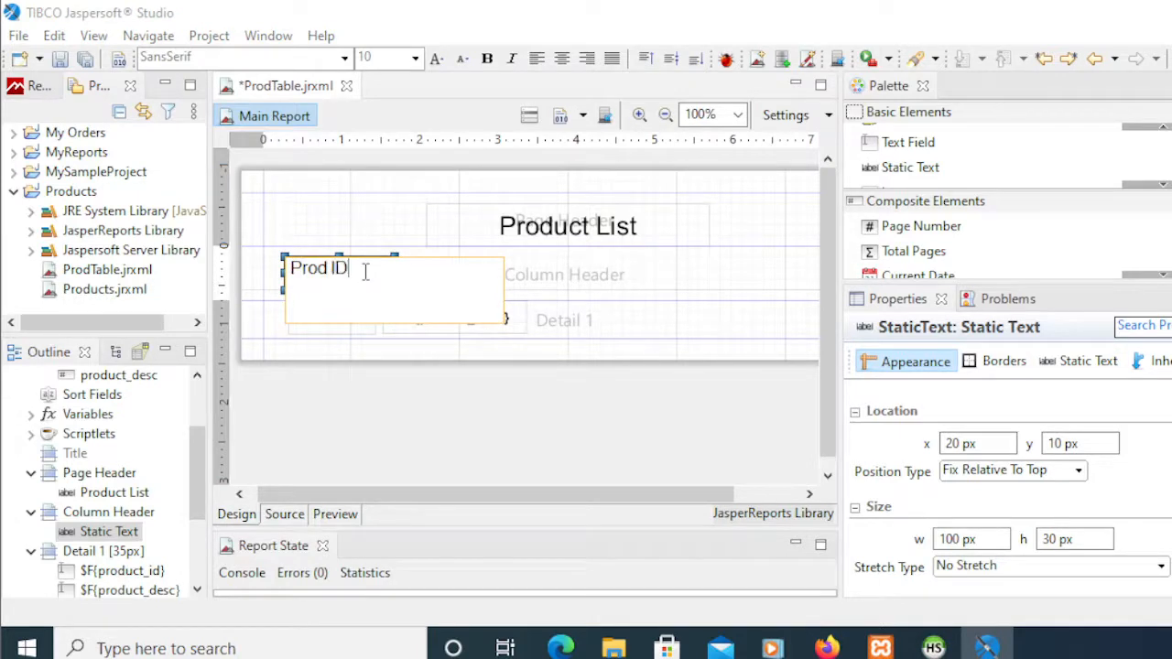
pyautogui.press('Escape')
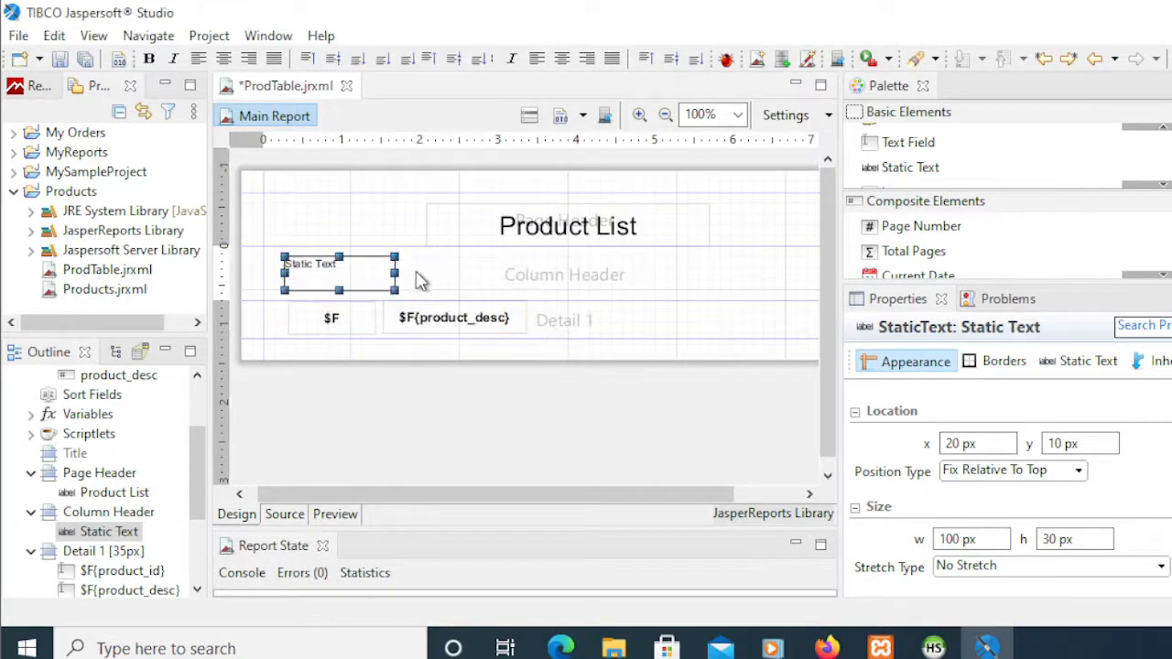
pyautogui.click(417, 280)
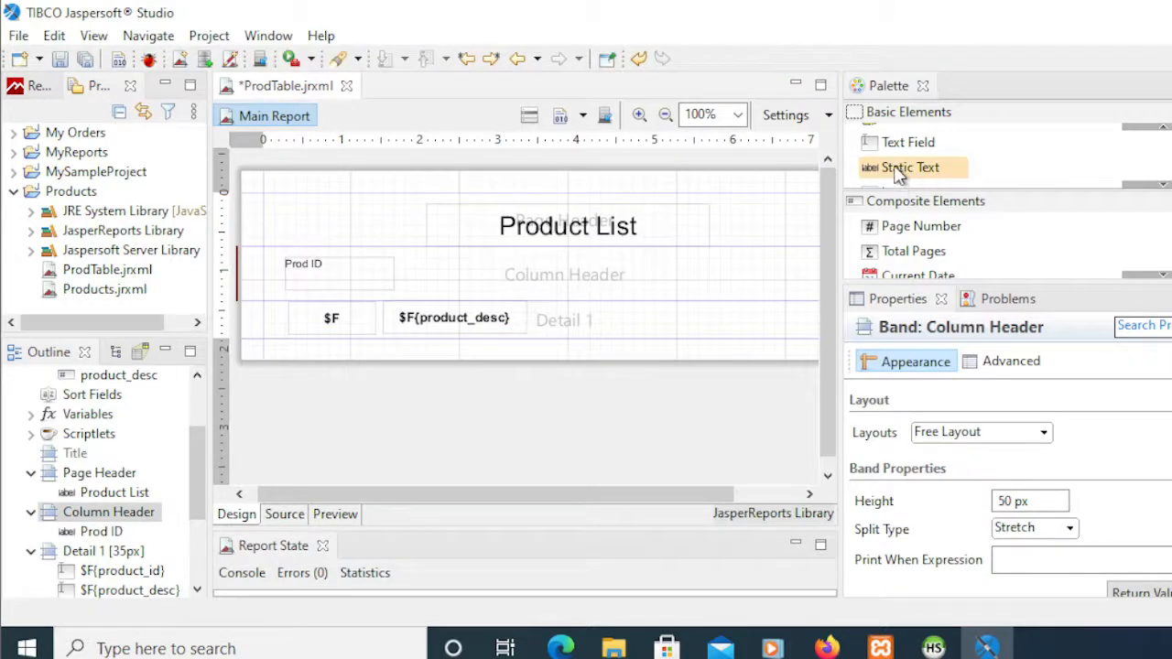
# Add a second static text element to the Column Header band and nudge it to x 112 px, y 11 px, above product_desc
pyautogui.moveTo(898, 174); pyautogui.dragTo(453, 279)
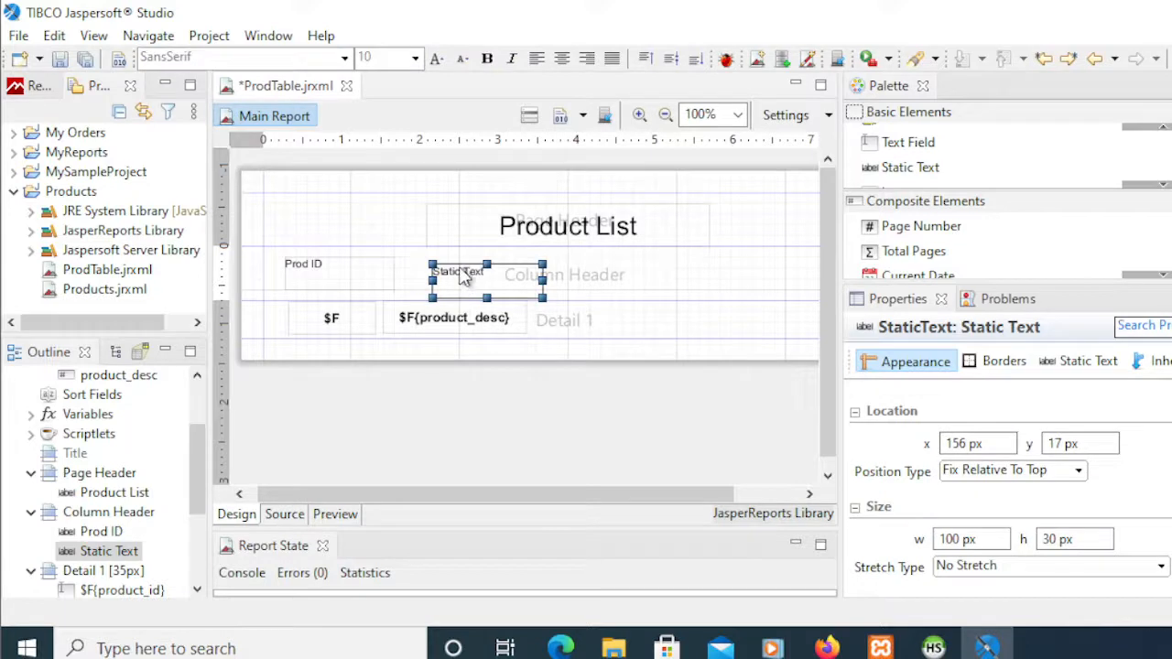
pyautogui.click(418, 264)
pyautogui.click(463, 285)
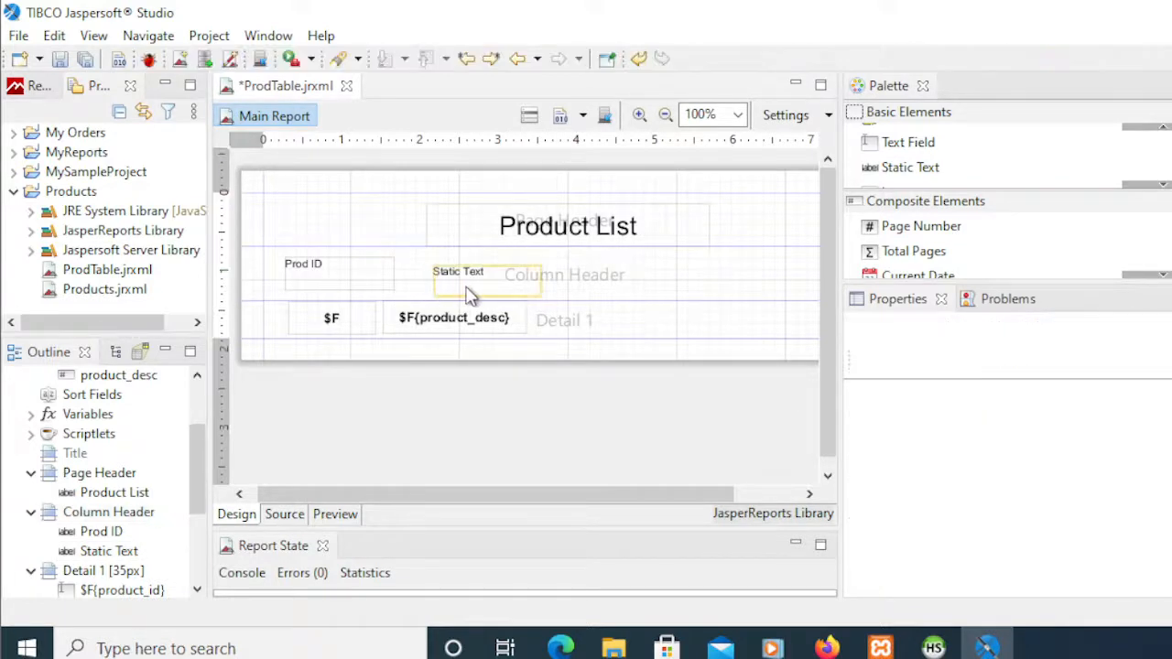
pyautogui.press('Up')
pyautogui.press('Up')
pyautogui.press('Up')
pyautogui.press('Up')
pyautogui.press('Up')
pyautogui.press('Up')
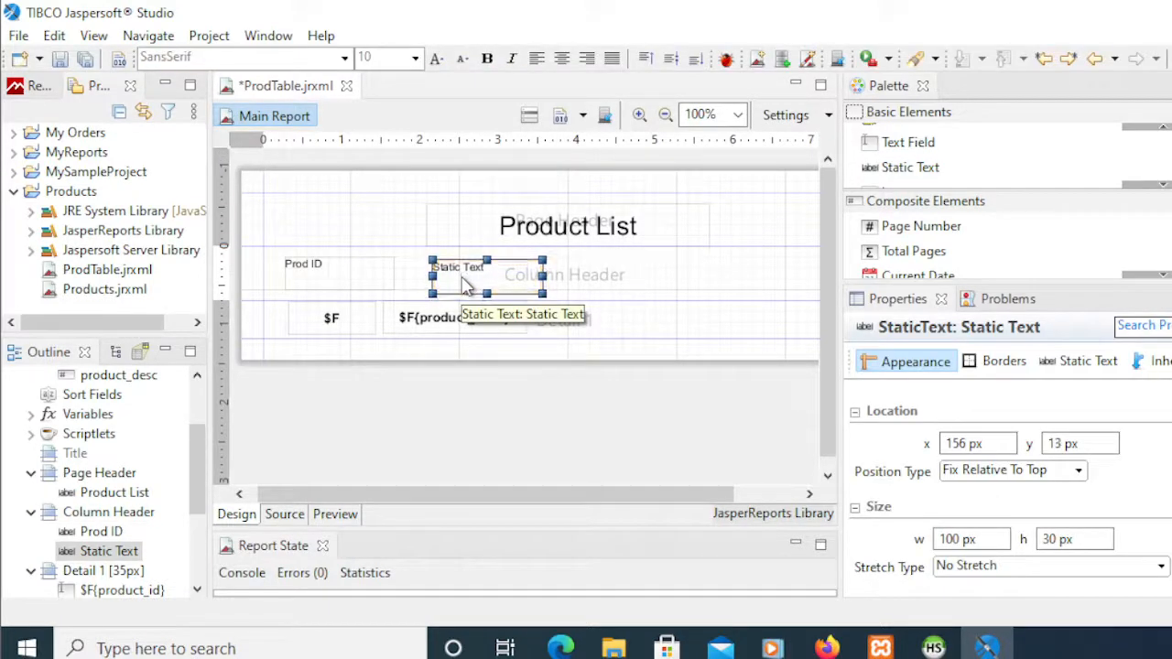
pyautogui.press('Left')
pyautogui.press('Left')
pyautogui.press('Left')
pyautogui.press('Left')
pyautogui.press('Left')
pyautogui.press('Left')
pyautogui.press('Left')
pyautogui.press('Left')
pyautogui.press('Left')
pyautogui.press('Left')
pyautogui.press('Left')
pyautogui.press('Left')
pyautogui.press('Left')
pyautogui.press('Left')
pyautogui.press('Left')
pyautogui.press('Left')
pyautogui.press('Left')
pyautogui.press('Left')
pyautogui.press('Left')
pyautogui.press('Left')
pyautogui.press('Left')
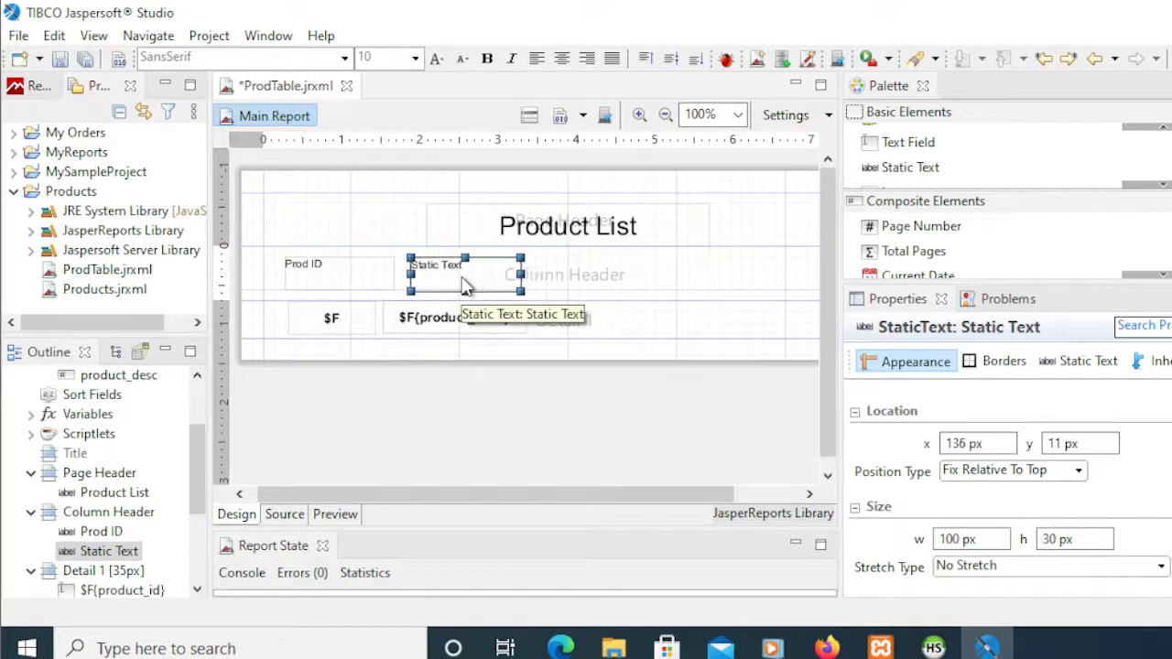
pyautogui.press('Left')
pyautogui.press('Left')
pyautogui.press('Left')
pyautogui.press('Left')
pyautogui.press('Left')
pyautogui.press('Left')
pyautogui.press('Left')
pyautogui.press('Left')
pyautogui.press('Left')
pyautogui.press('Left')
pyautogui.press('Left')
pyautogui.press('Left')
pyautogui.press('Left')
pyautogui.press('Left')
pyautogui.press('Left')
pyautogui.press('Left')
pyautogui.press('Left')
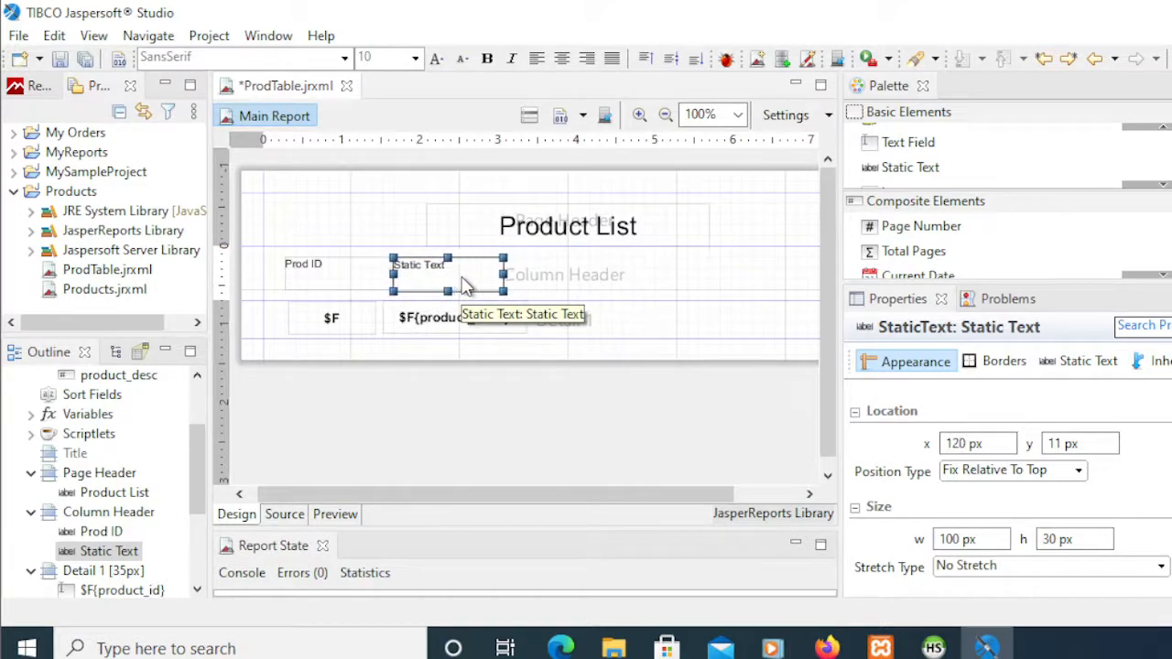
pyautogui.press('Left')
pyautogui.press('Left')
pyautogui.press('Left')
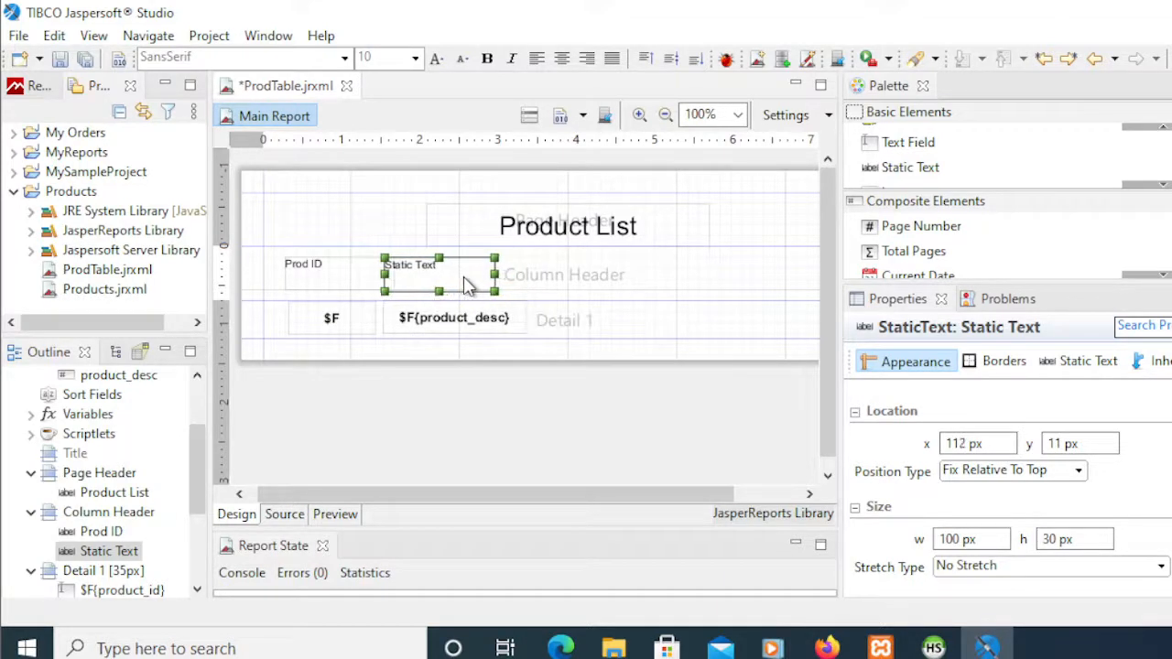
# Set the text of the second column header label to Description
pyautogui.doubleClick(464, 287)
pyautogui.write('escription')
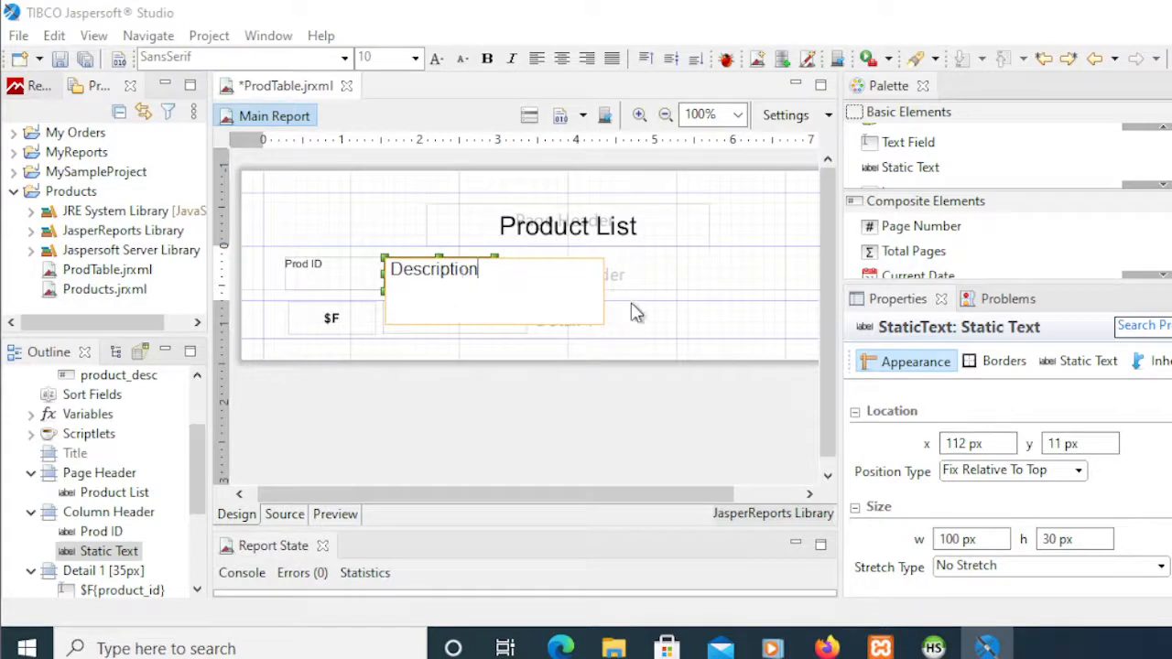
pyautogui.press('Escape')
pyautogui.click(350, 271)
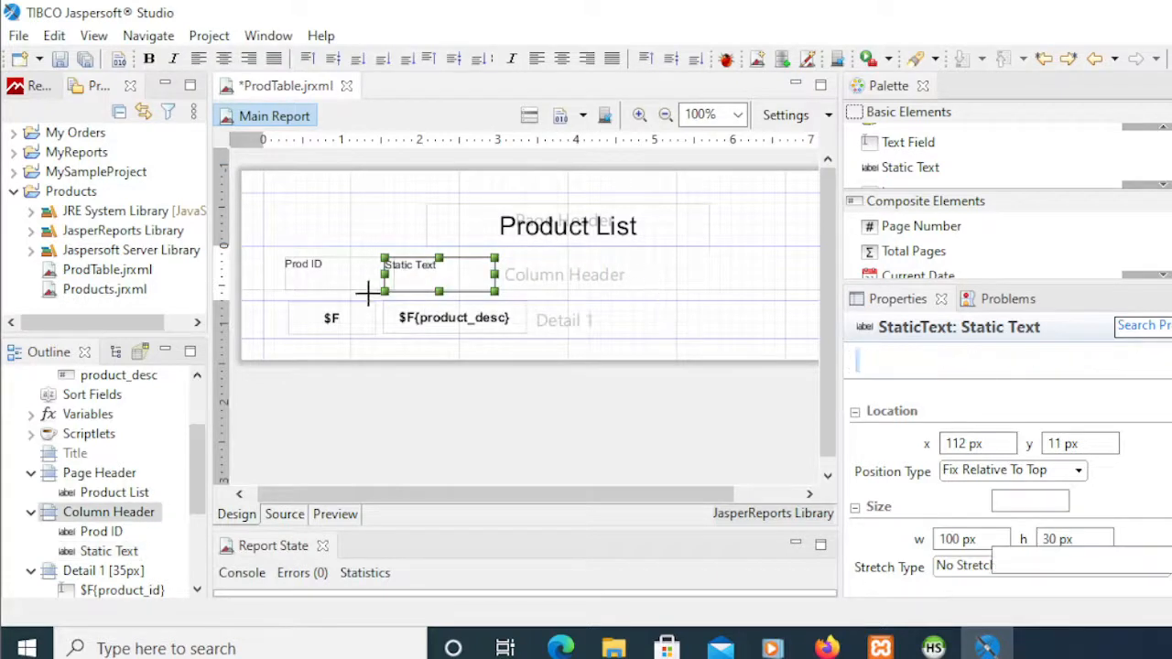
# Narrow the Prod ID label to 80 px and widen the Description label to 130 px
pyautogui.click(380, 286)
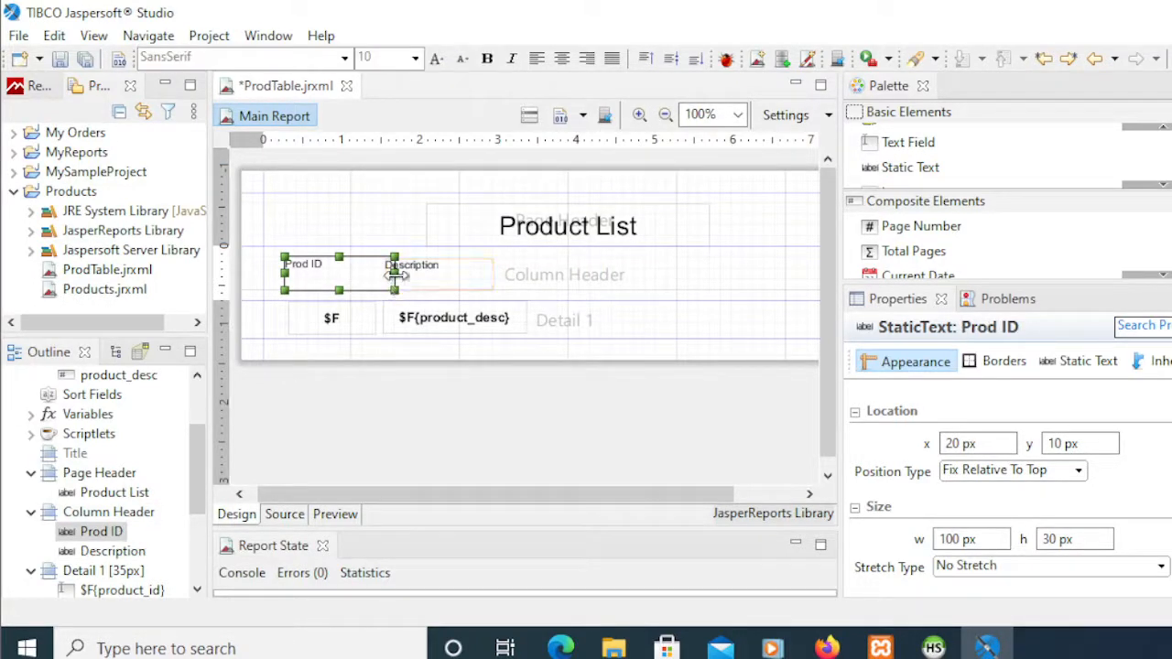
pyautogui.moveTo(390, 272); pyautogui.dragTo(374, 272)
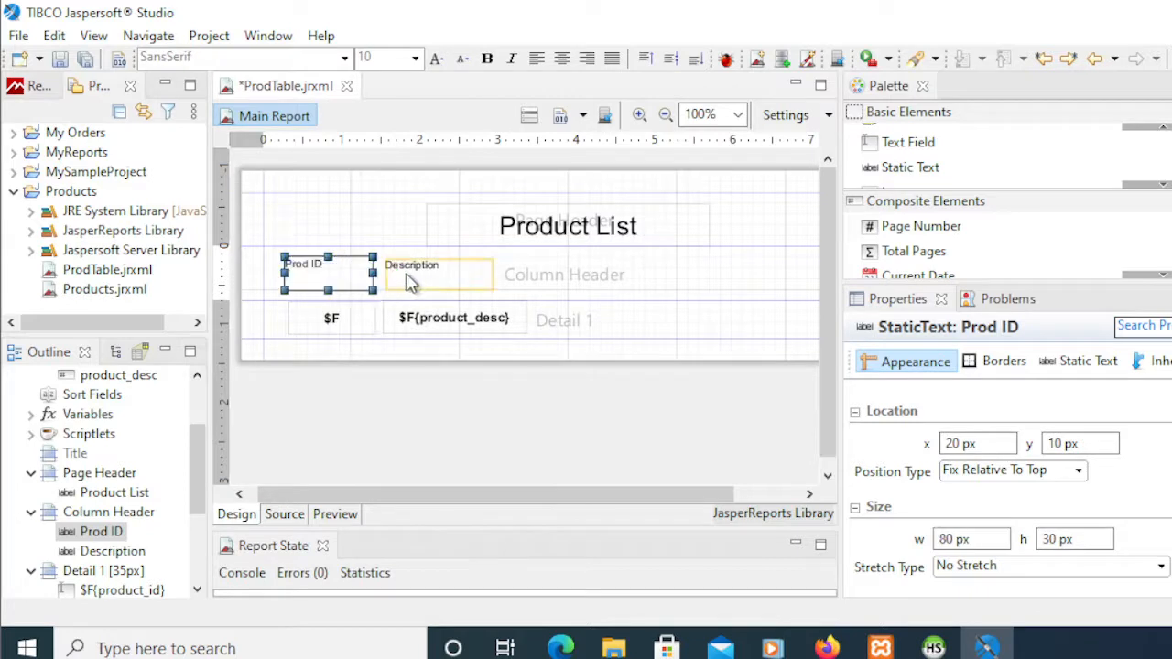
pyautogui.click(394, 277)
pyautogui.moveTo(496, 276); pyautogui.dragTo(528, 276)
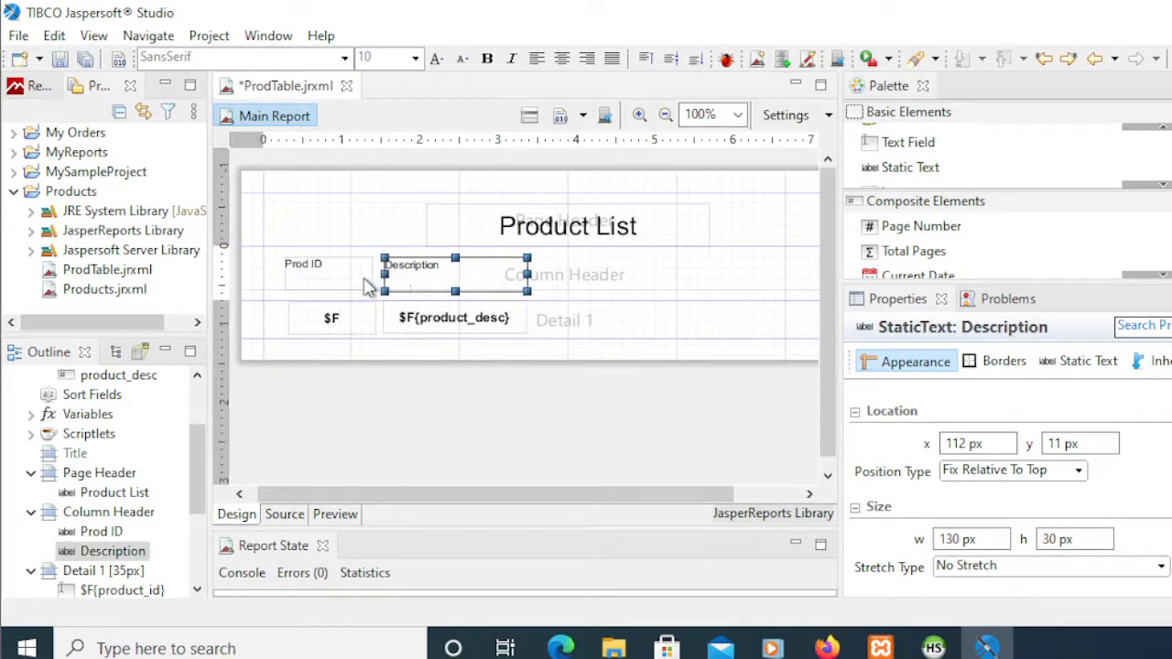
# Center the Prod ID and Description labels' text horizontally and vertically and set its font size to 12
pyautogui.keyDown('shift'); pyautogui.click(337, 281); pyautogui.keyUp('shift')
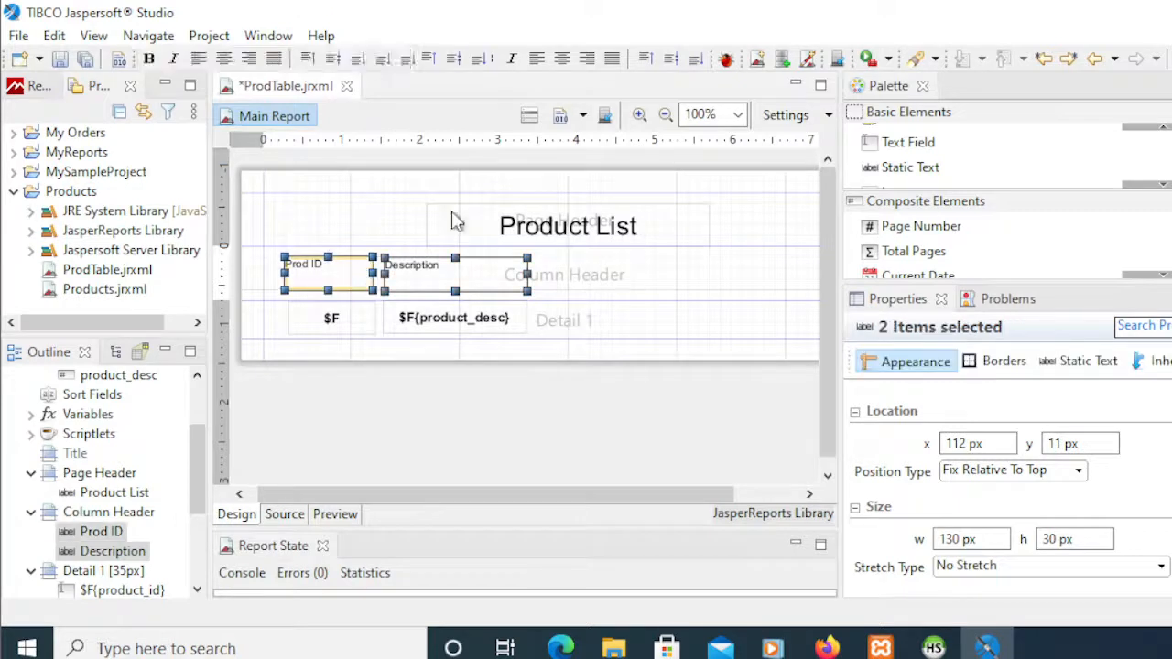
pyautogui.click(563, 58)
pyautogui.click(671, 58)
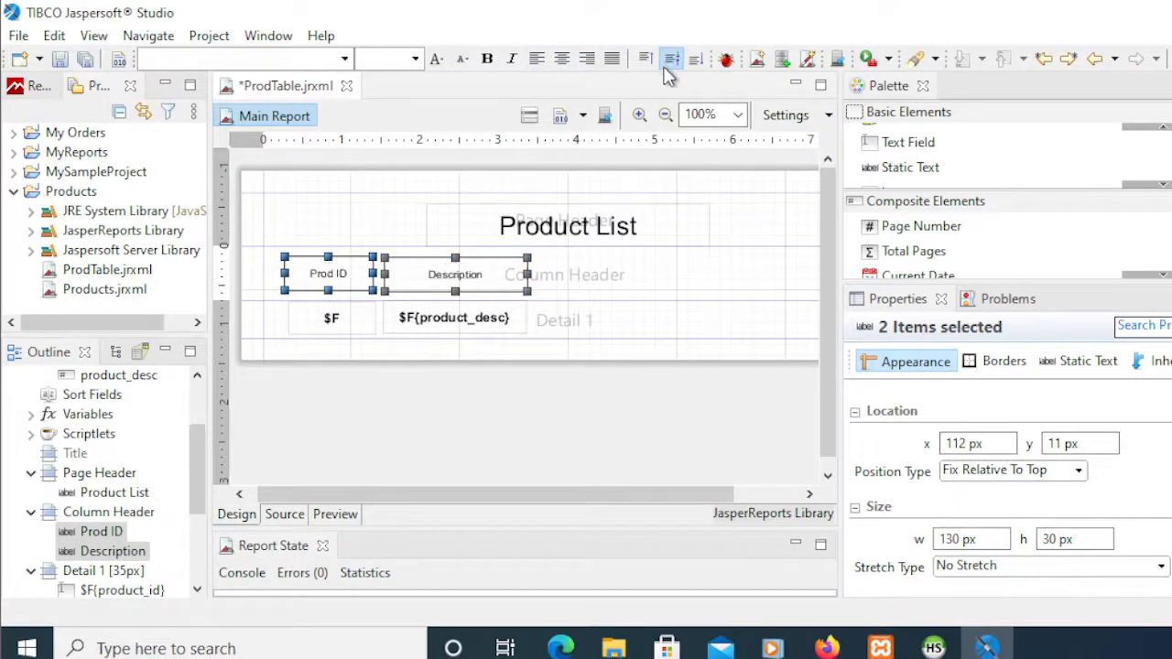
pyautogui.click(415, 61)
pyautogui.click(375, 189)
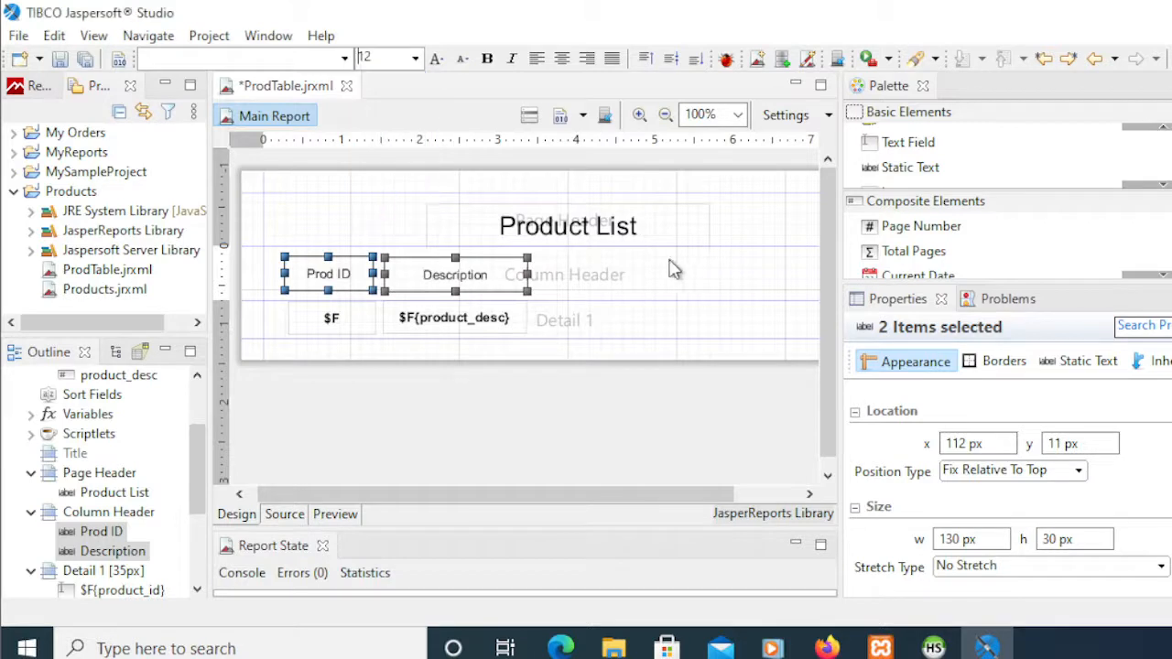
pyautogui.click(612, 271)
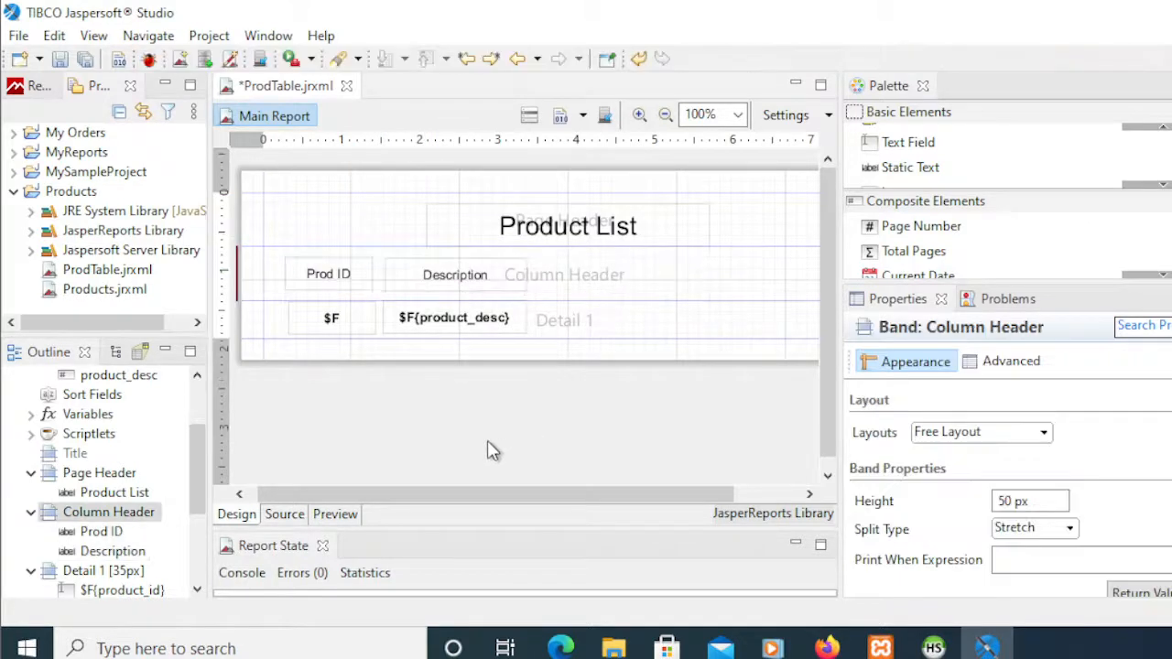
# Preview the report to check the column labels above the product rows, and return to the design view
pyautogui.click(331, 515)
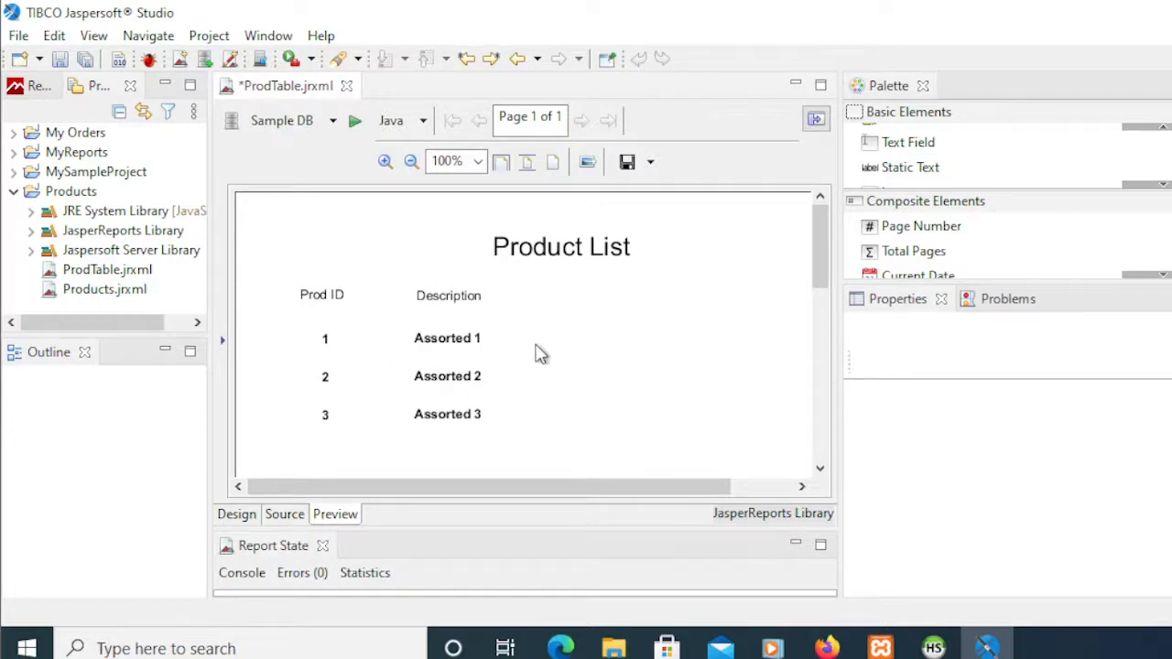
pyautogui.moveTo(816, 249)
pyautogui.mouseDown()
pyautogui.moveTo(819, 282)
pyautogui.moveTo(814, 239)
pyautogui.moveTo(817, 269)
pyautogui.moveTo(817, 246)
pyautogui.moveTo(824, 258)
pyautogui.mouseUp()
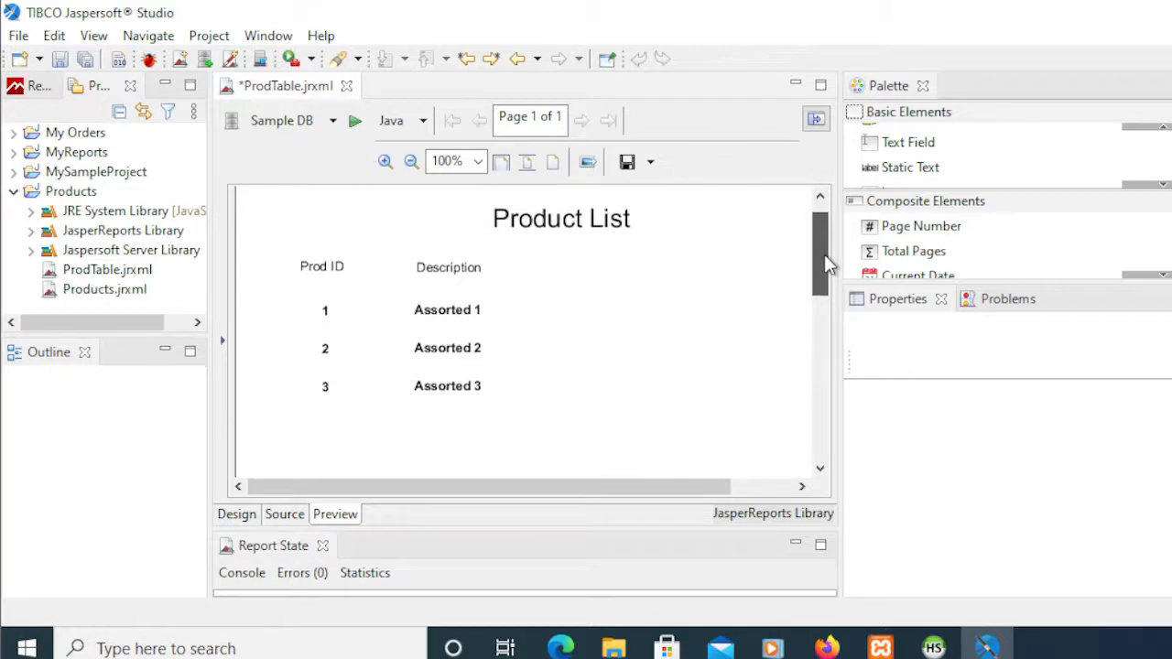
pyautogui.click(249, 516)
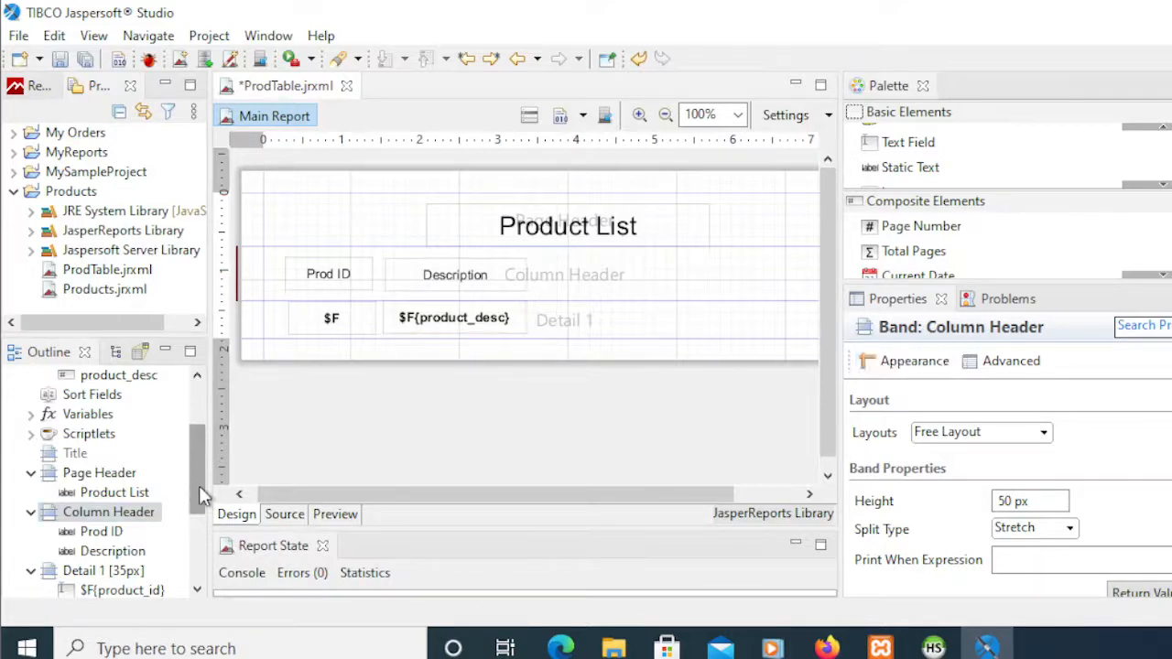
# Create a report group named Group1 in ProdTable with both a group header and a group footer band
pyautogui.moveTo(199, 495); pyautogui.dragTo(199, 443)
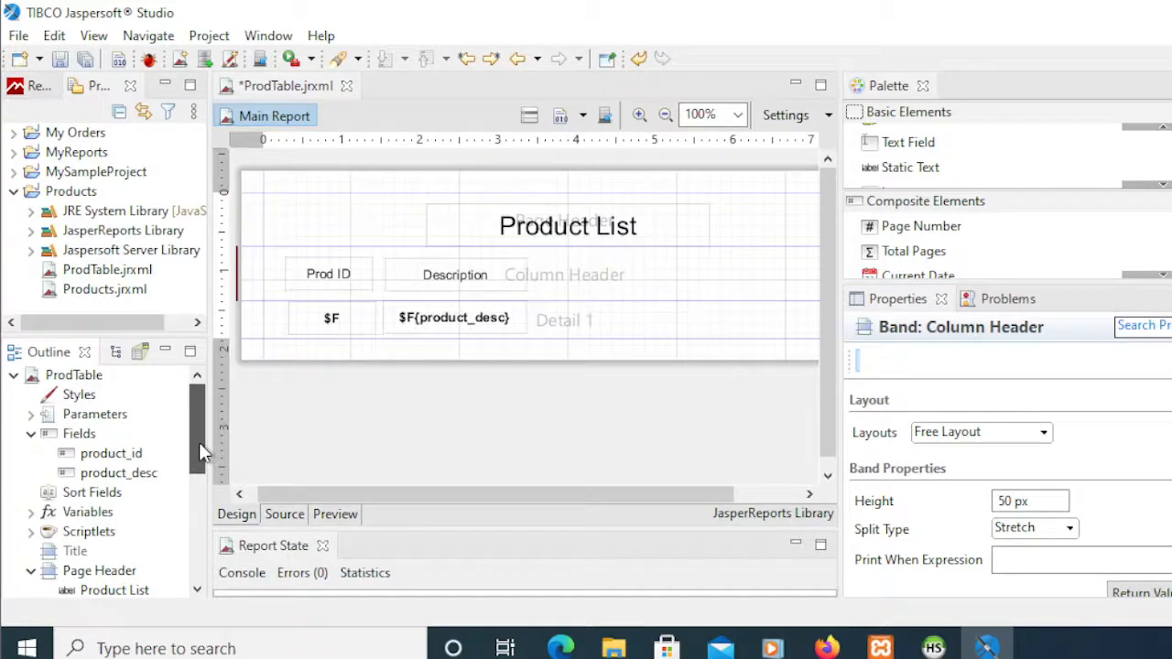
pyautogui.rightClick(85, 378)
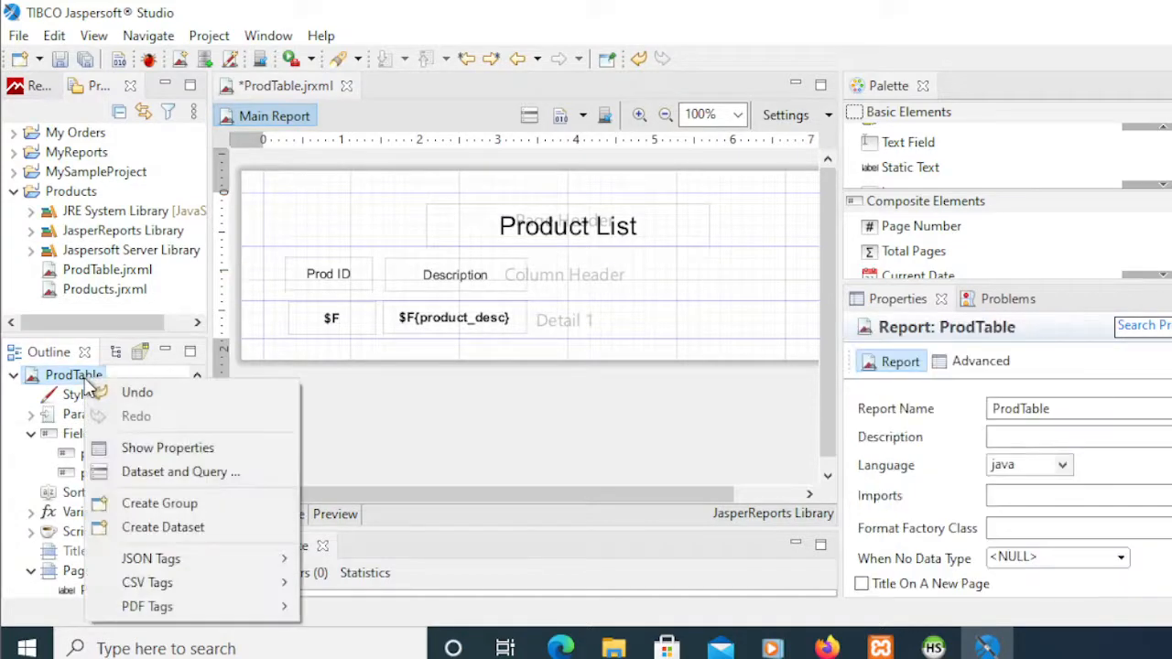
pyautogui.click(168, 507)
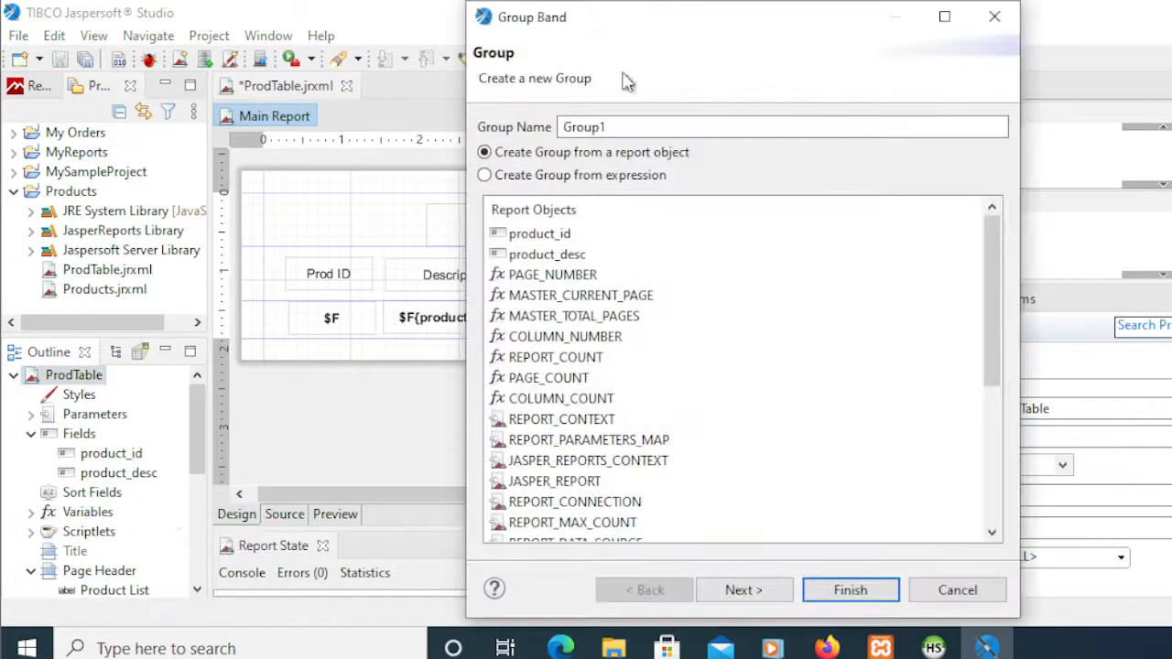
pyautogui.moveTo(658, 19); pyautogui.dragTo(558, 24)
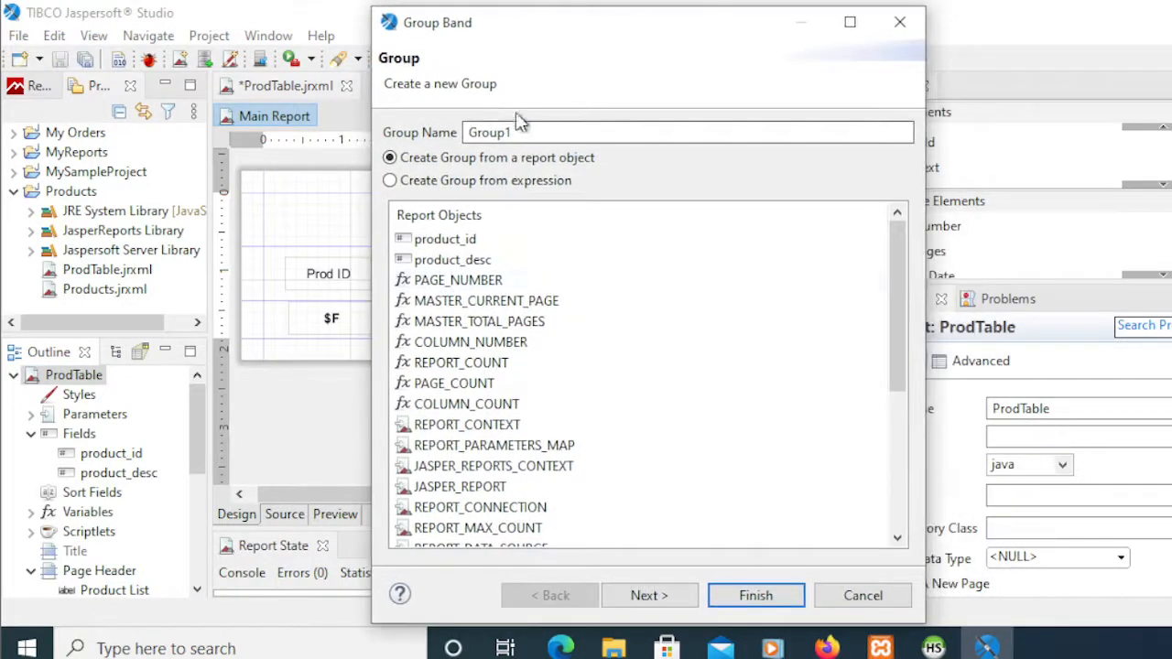
pyautogui.click(673, 593)
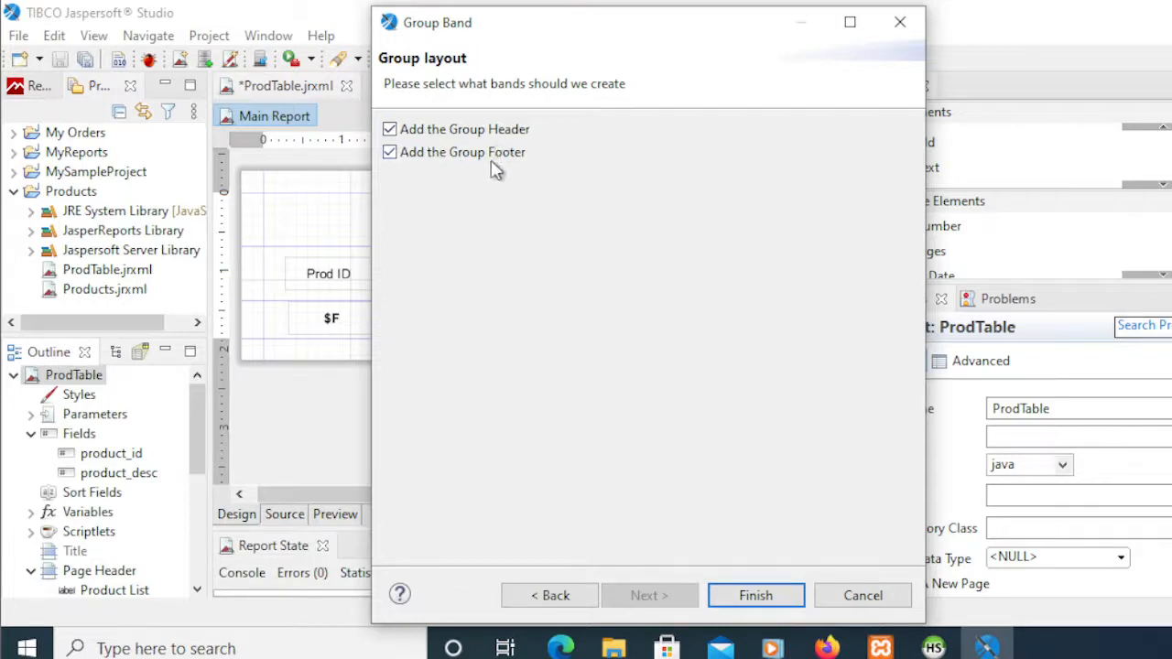
pyautogui.click(771, 599)
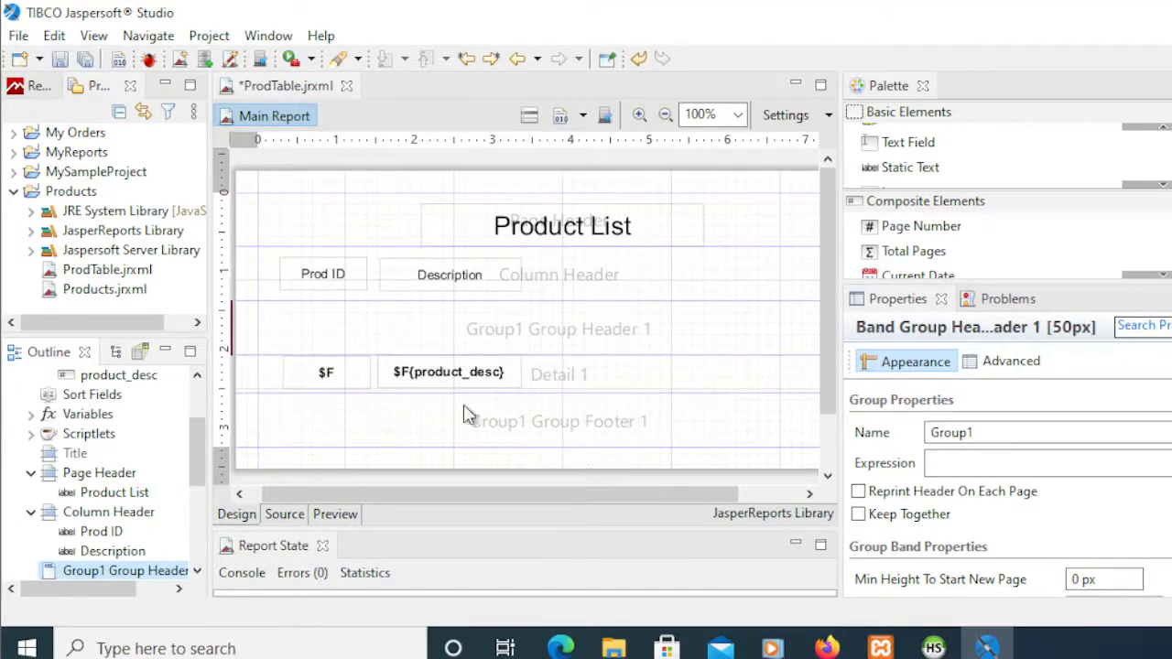
# Move the product_id and product_desc fields from the Detail band into the Group1 header band and shrink that band to fit them
pyautogui.click(349, 382)
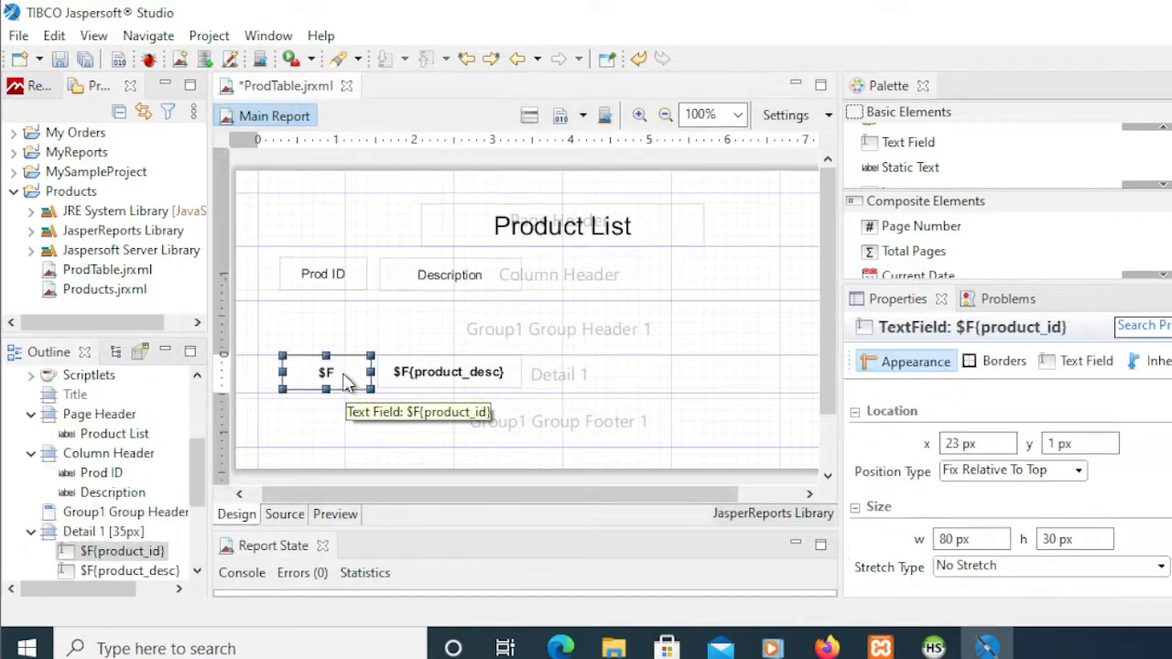
pyautogui.keyDown('shift'); pyautogui.click(400, 383); pyautogui.keyUp('shift')
pyautogui.moveTo(400, 383); pyautogui.dragTo(395, 318)
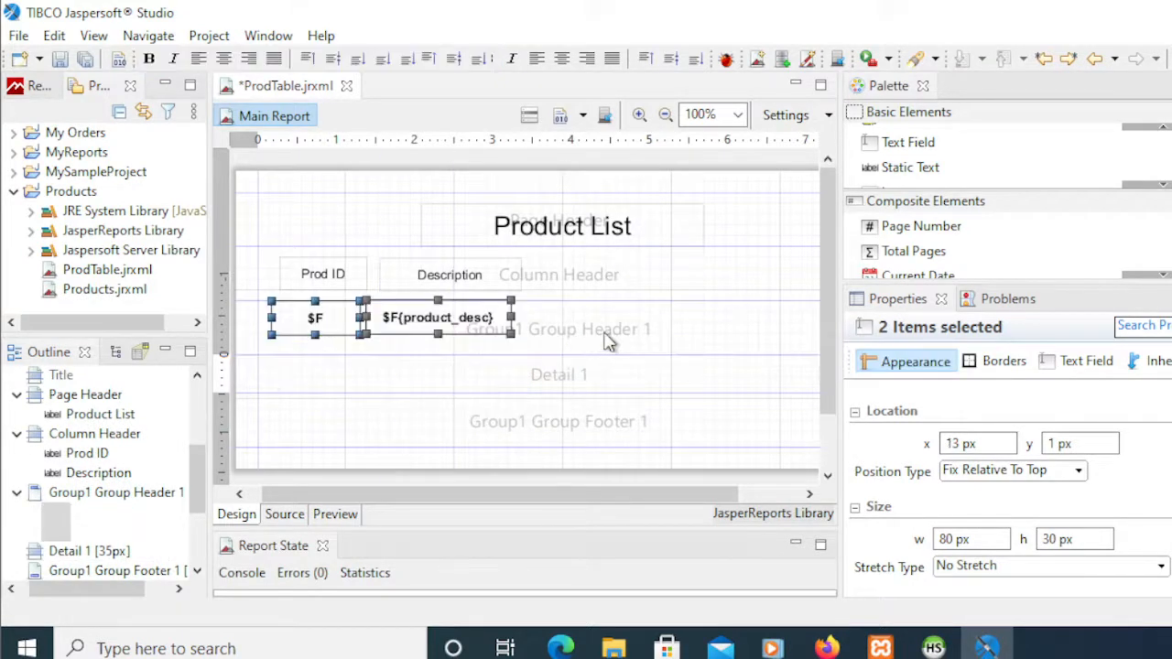
pyautogui.click(594, 353)
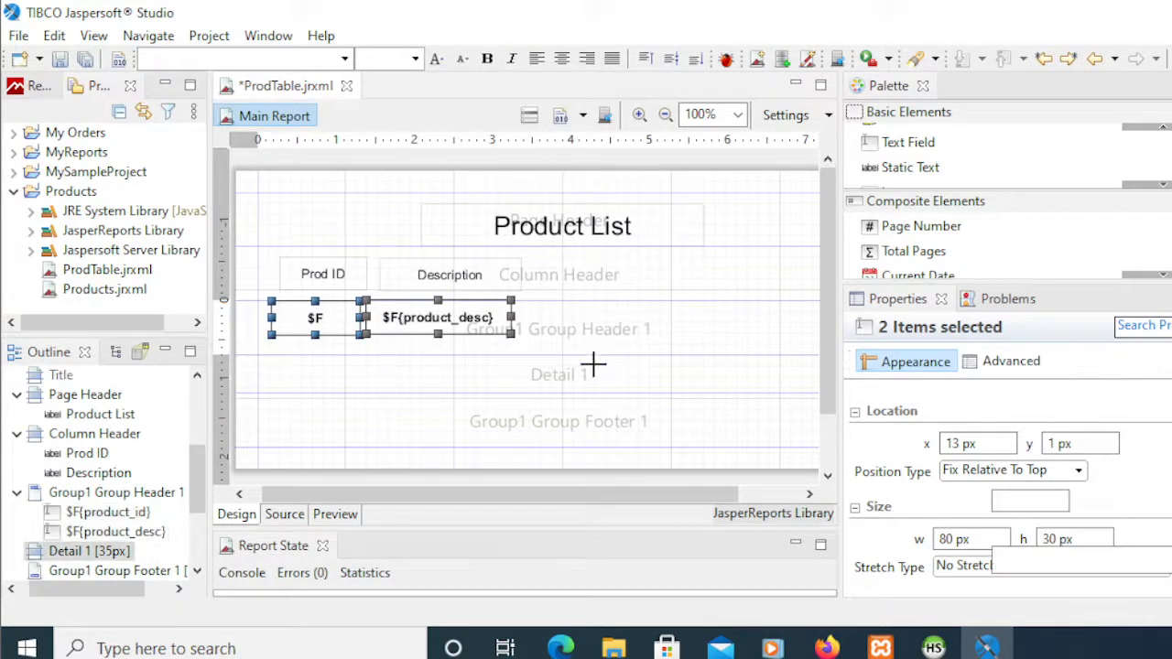
pyautogui.moveTo(594, 353); pyautogui.dragTo(591, 335)
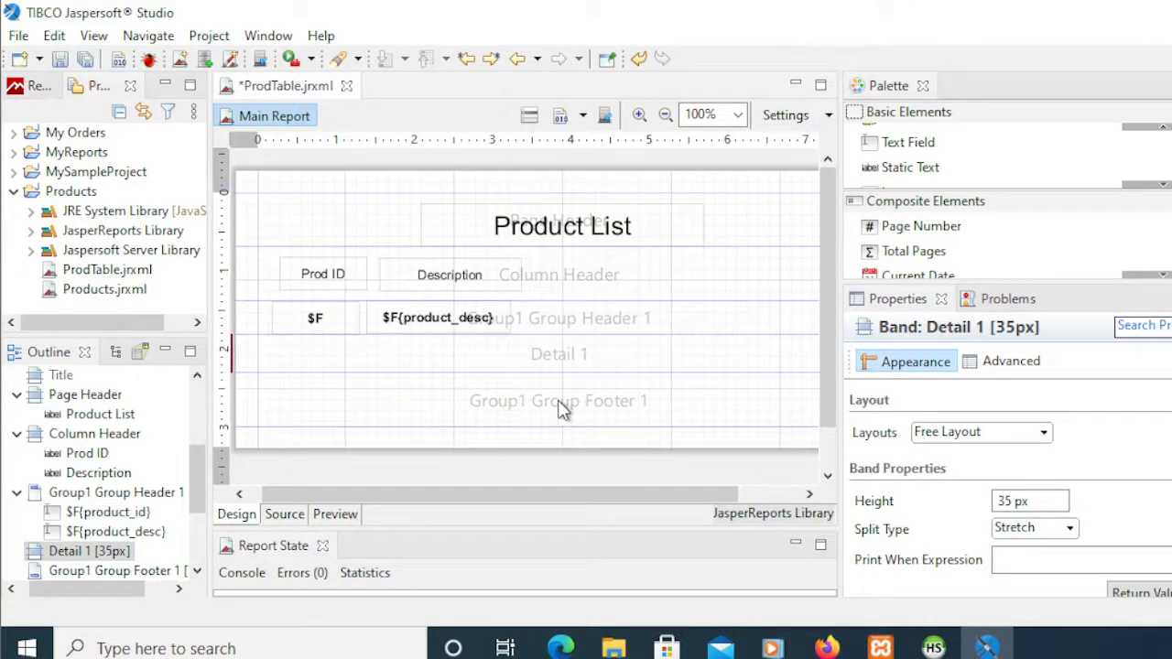
# Delete the Group1 footer band and increase the Detail 1 band's height to about 70 px
pyautogui.moveTo(550, 371); pyautogui.dragTo(546, 376)
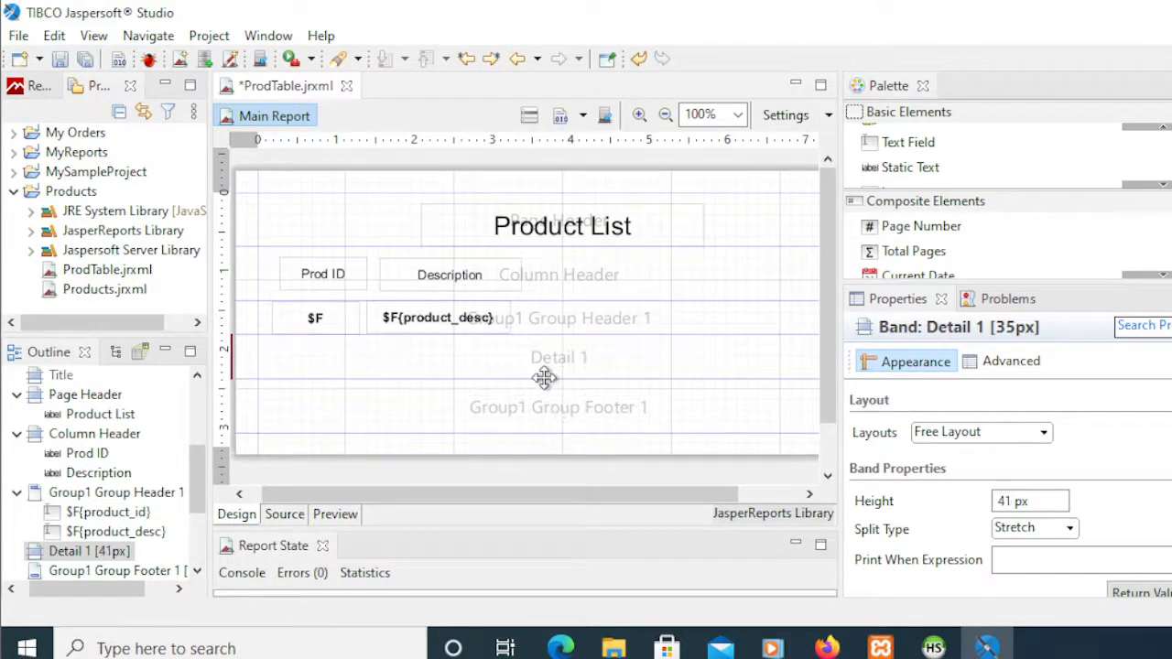
pyautogui.click(397, 404)
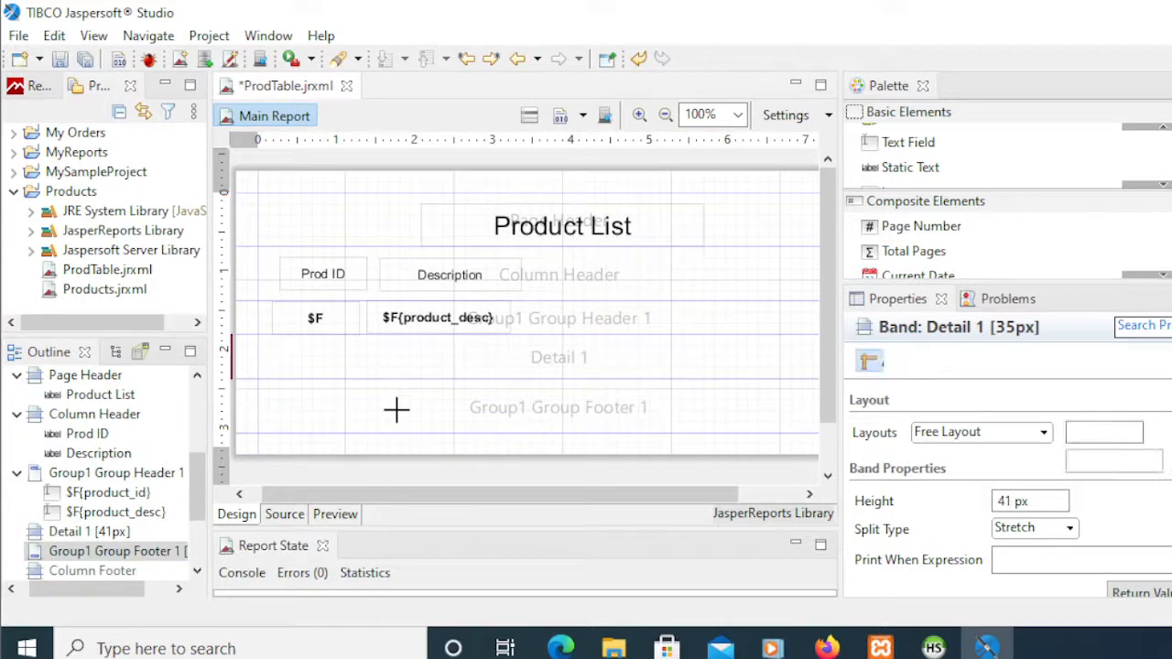
pyautogui.rightClick(399, 419)
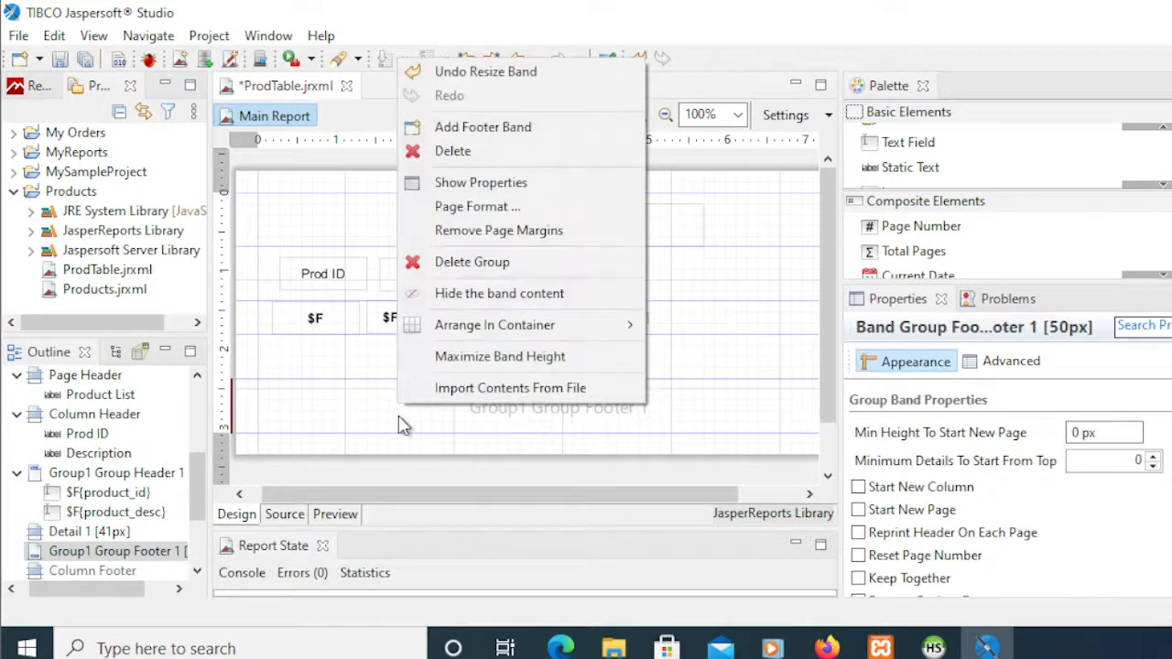
pyautogui.click(464, 151)
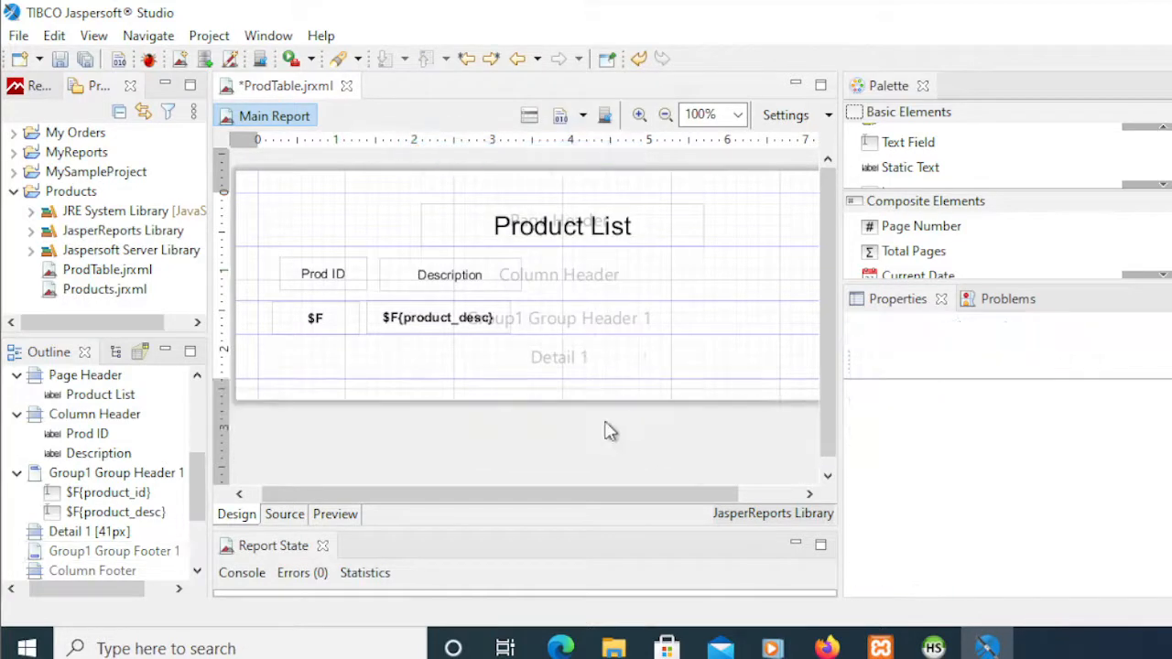
pyautogui.moveTo(571, 375); pyautogui.dragTo(568, 413)
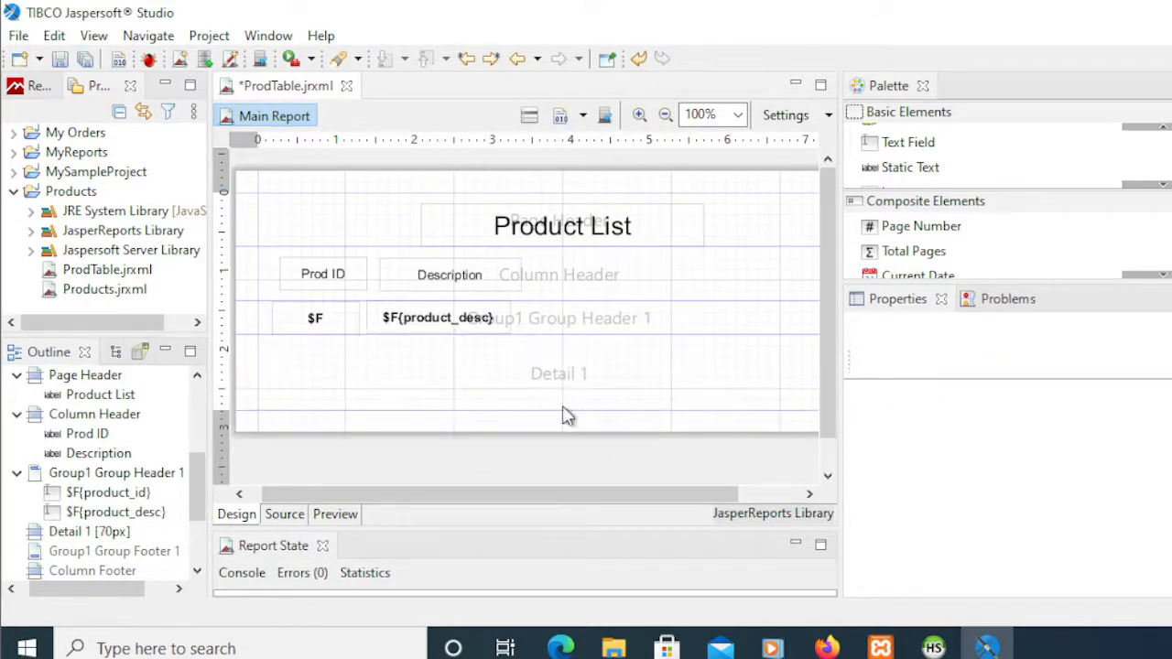
# Preview the report to check the spacing between the grouped product rows, and return to the design view
pyautogui.click(336, 515)
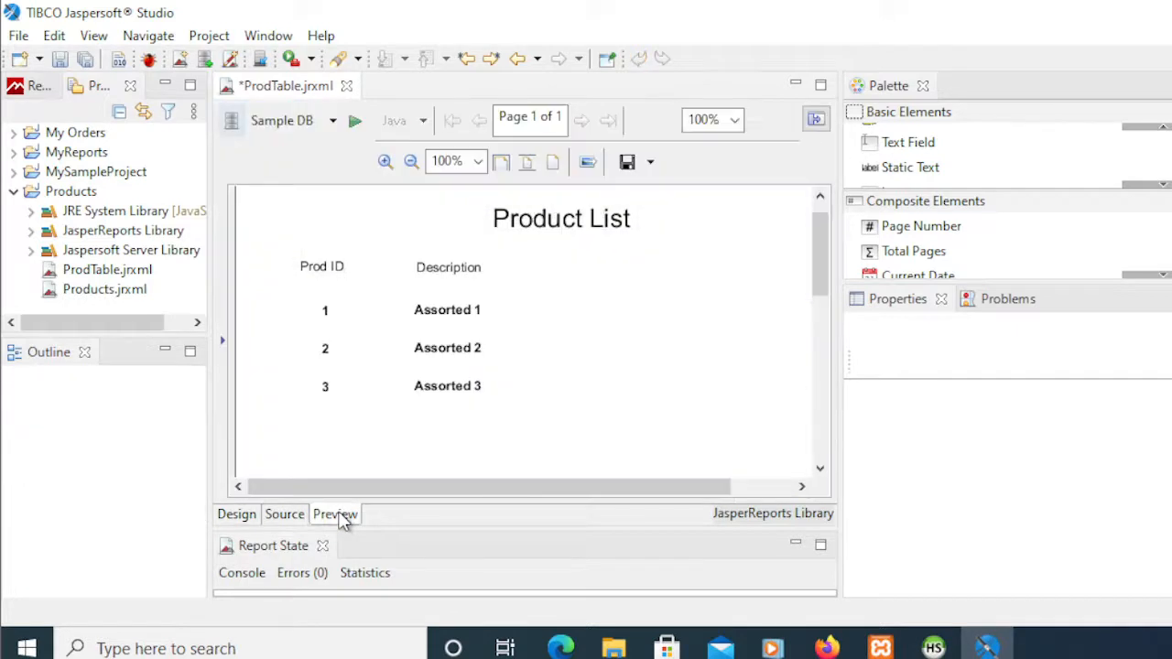
pyautogui.click(342, 518)
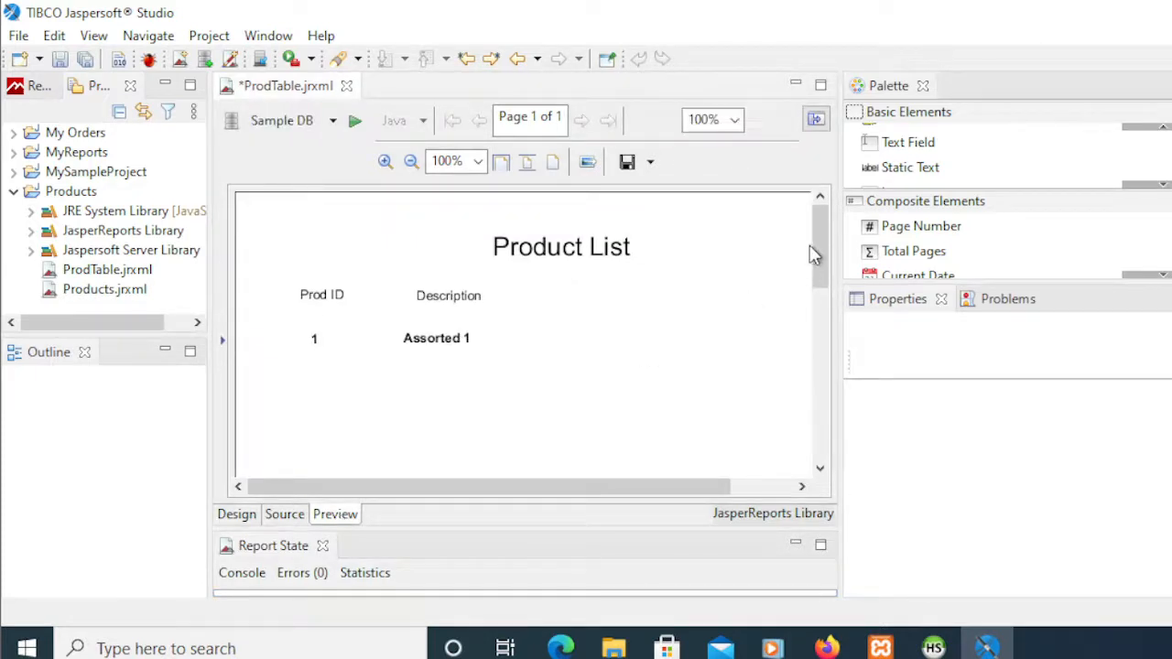
pyautogui.moveTo(814, 254)
pyautogui.mouseDown()
pyautogui.moveTo(815, 450)
pyautogui.moveTo(809, 236)
pyautogui.moveTo(810, 284)
pyautogui.moveTo(808, 268)
pyautogui.mouseUp()
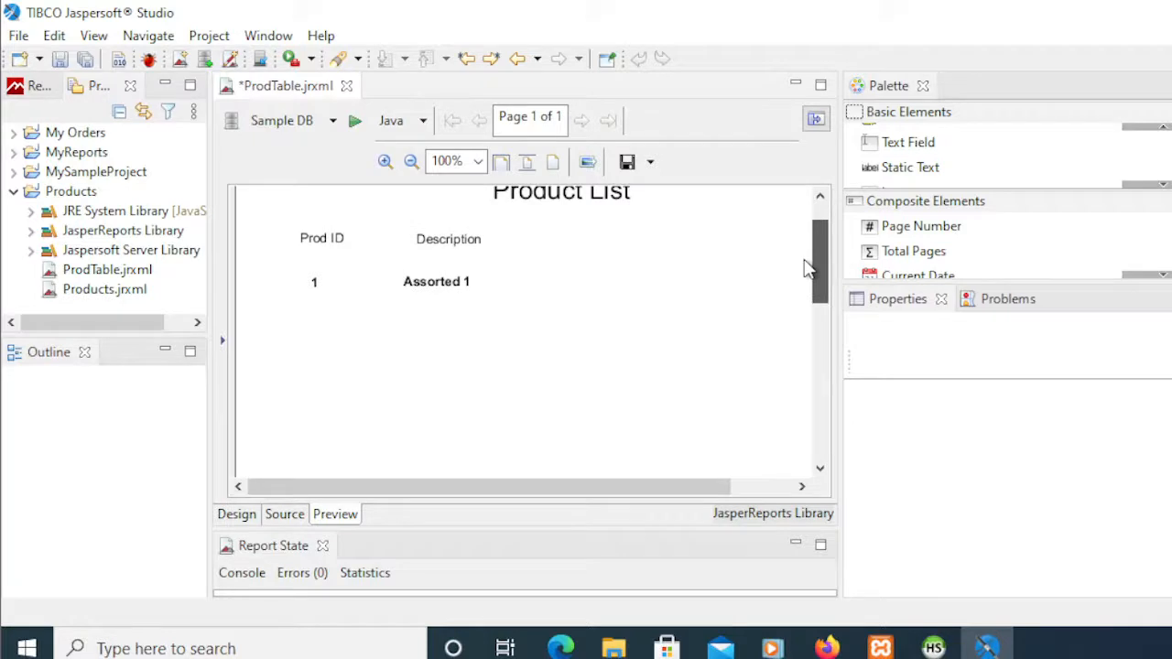
pyautogui.click(236, 515)
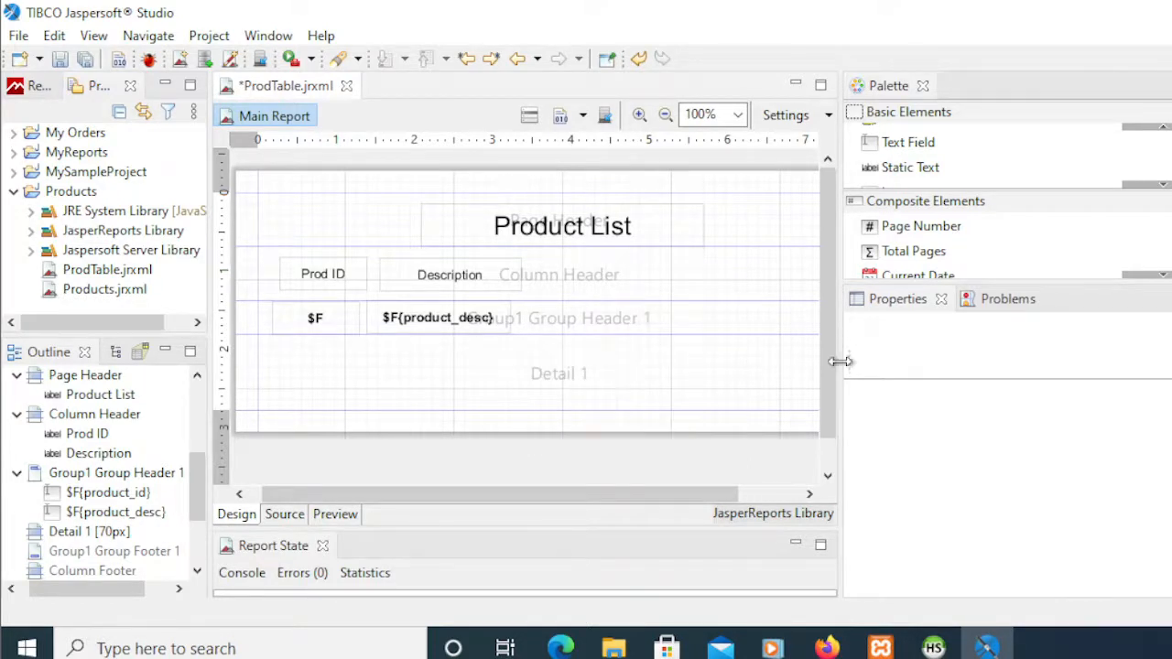
# Place a Table element in the Detail 1 band below the product ID field
pyautogui.moveTo(824, 360)
pyautogui.mouseDown()
pyautogui.moveTo(819, 398)
pyautogui.moveTo(819, 361)
pyautogui.mouseUp()
pyautogui.click(1165, 186)
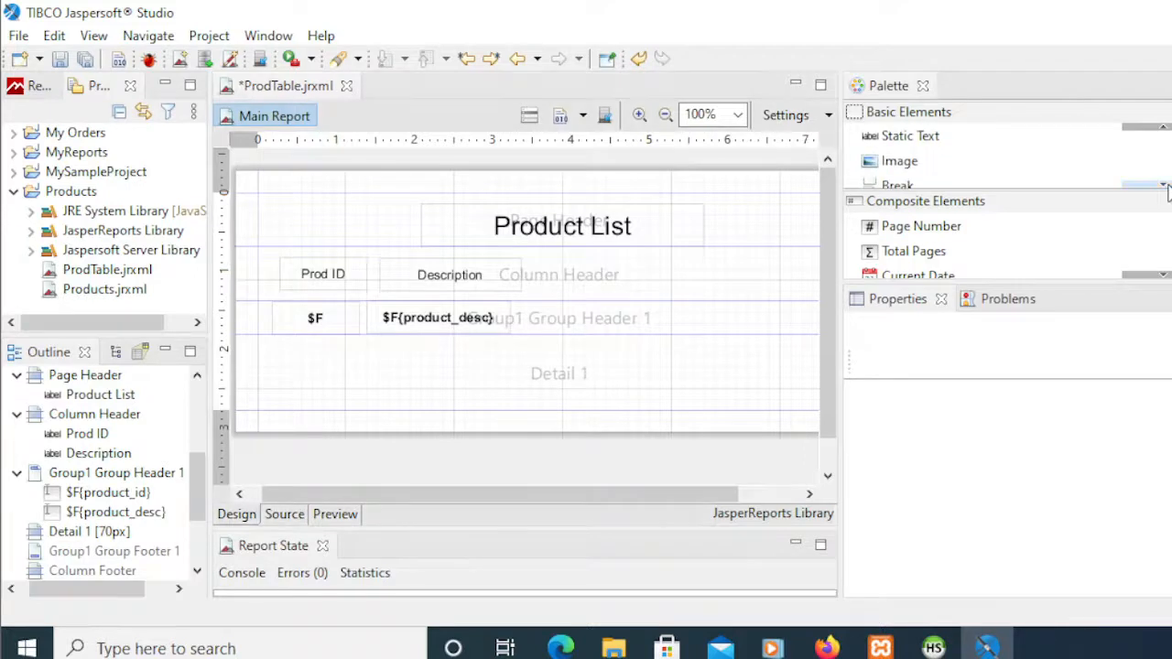
pyautogui.click(1165, 186)
pyautogui.click(1166, 186)
pyautogui.click(1166, 186)
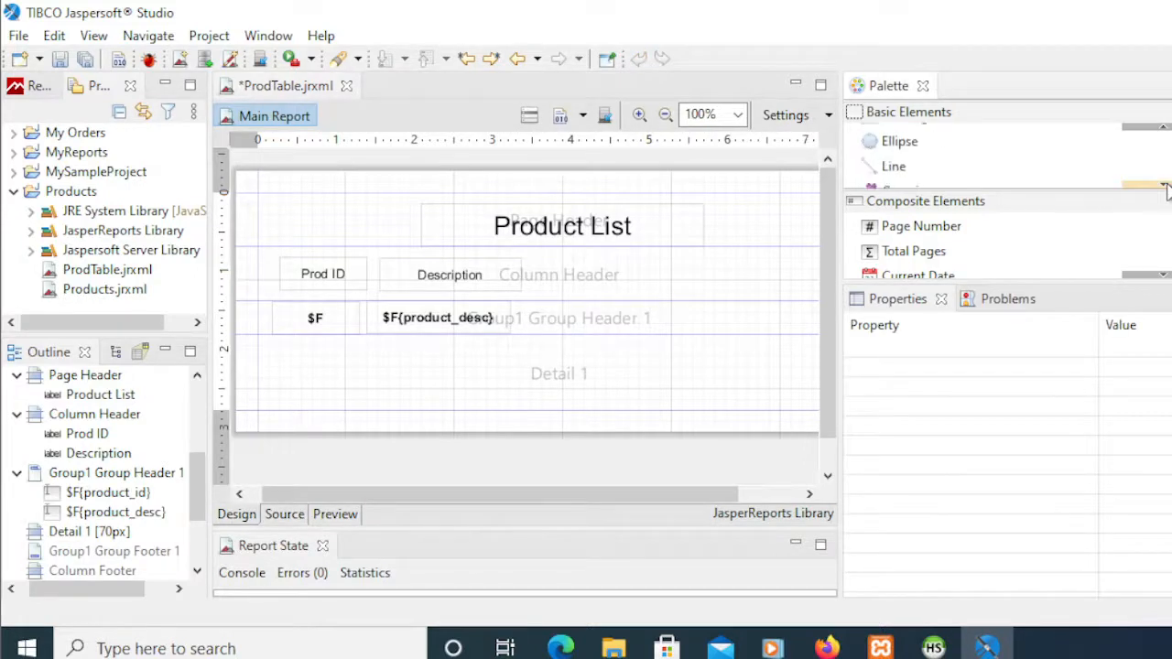
pyautogui.click(1165, 186)
pyautogui.click(1165, 186)
pyautogui.click(1165, 186)
pyautogui.click(1165, 186)
pyautogui.click(1165, 185)
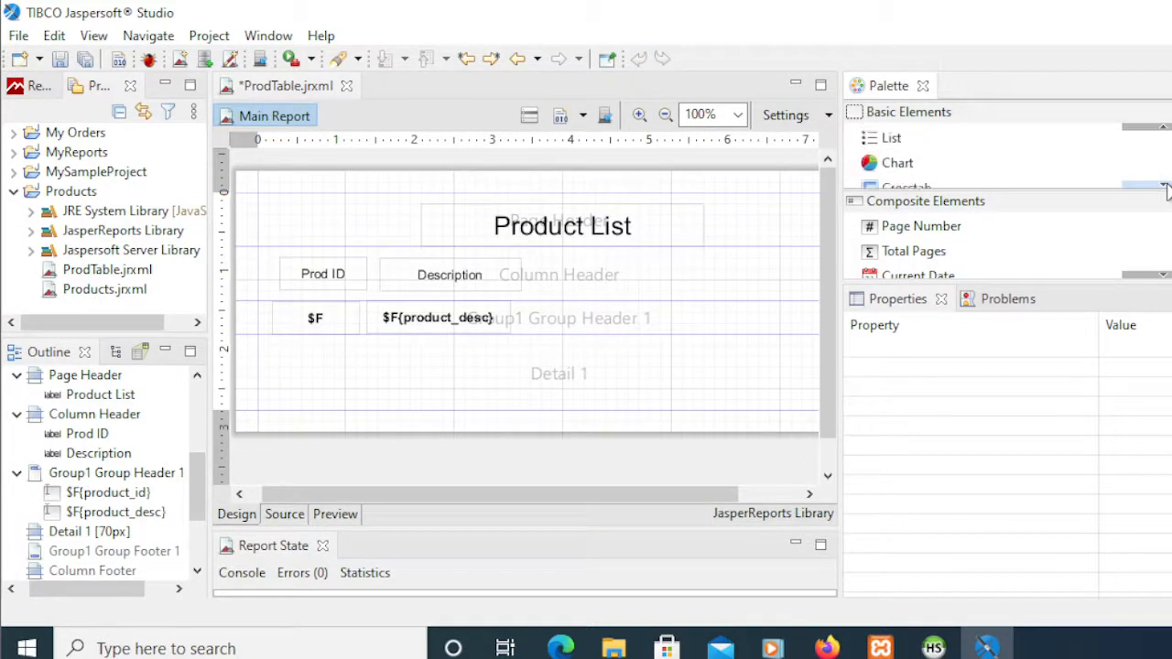
pyautogui.click(1165, 186)
pyautogui.click(1165, 186)
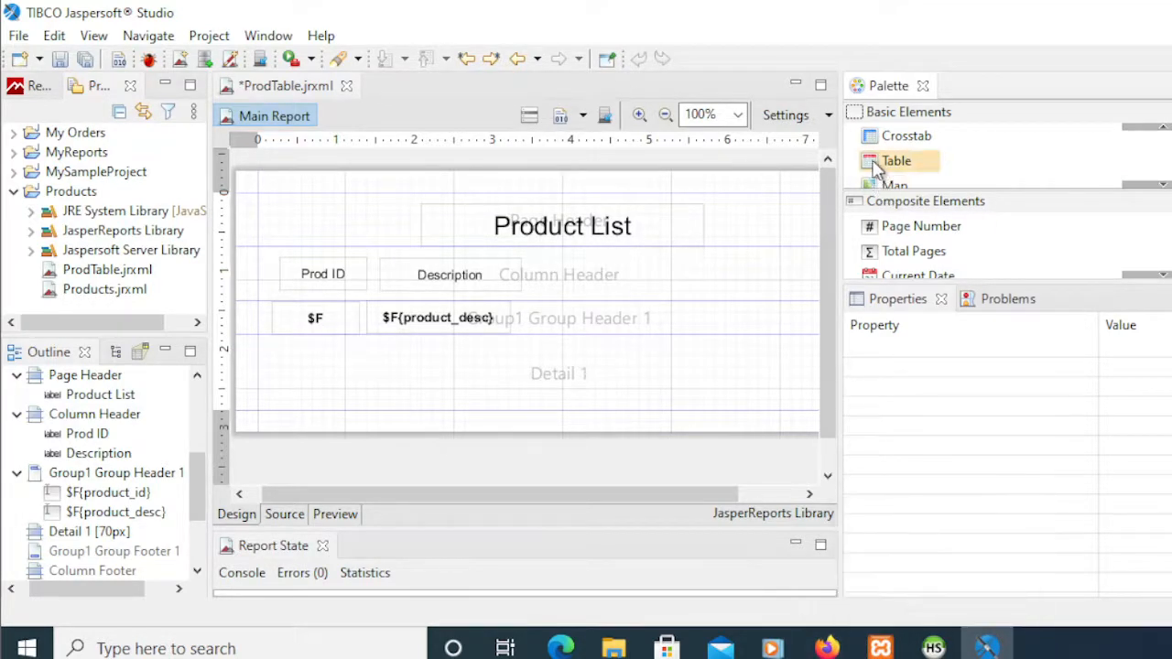
pyautogui.moveTo(823, 193); pyautogui.dragTo(274, 345)
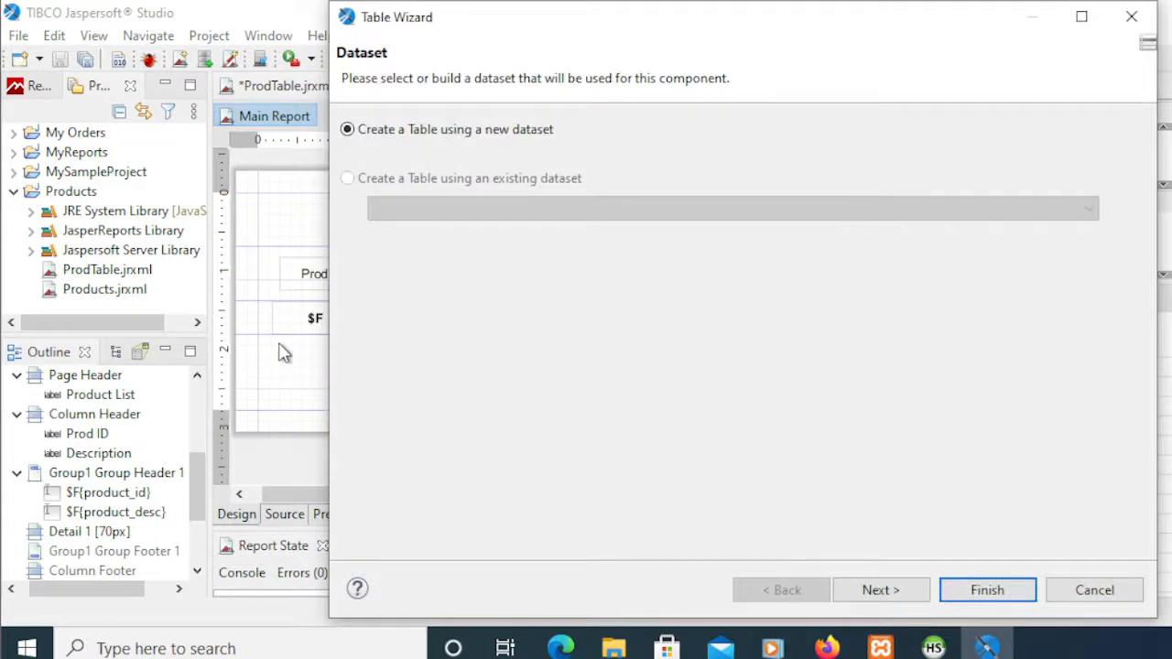
# Base the table on a new dataset named DatasetOrders, created from a connection or data source
pyautogui.moveTo(571, 22); pyautogui.dragTo(487, 30)
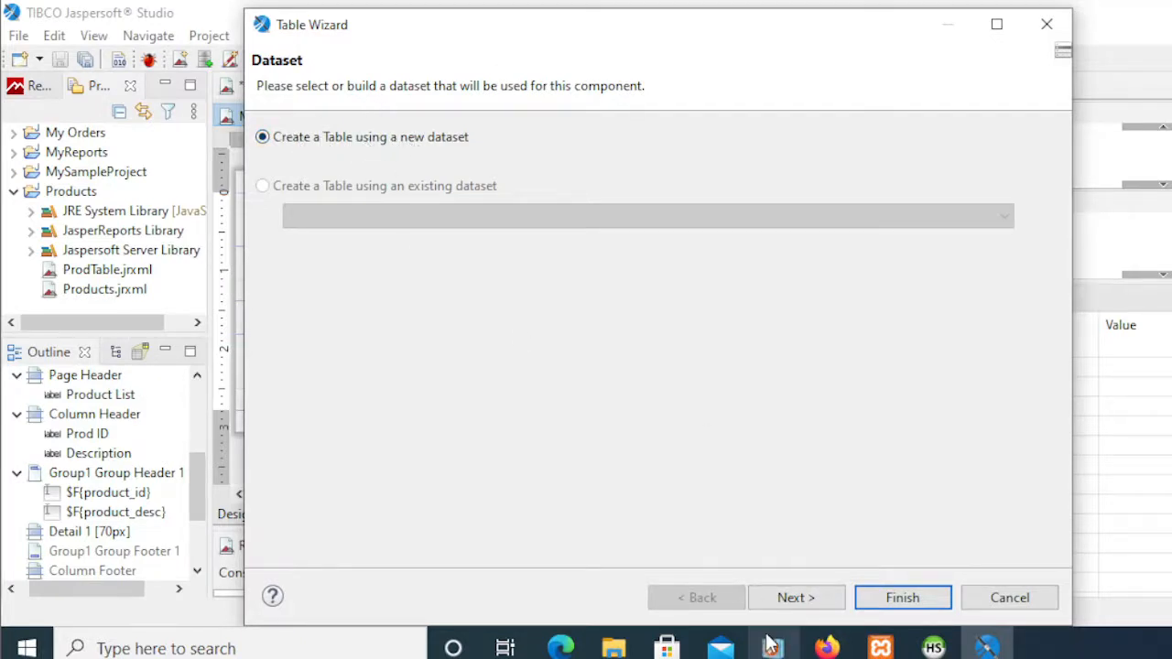
pyautogui.click(805, 597)
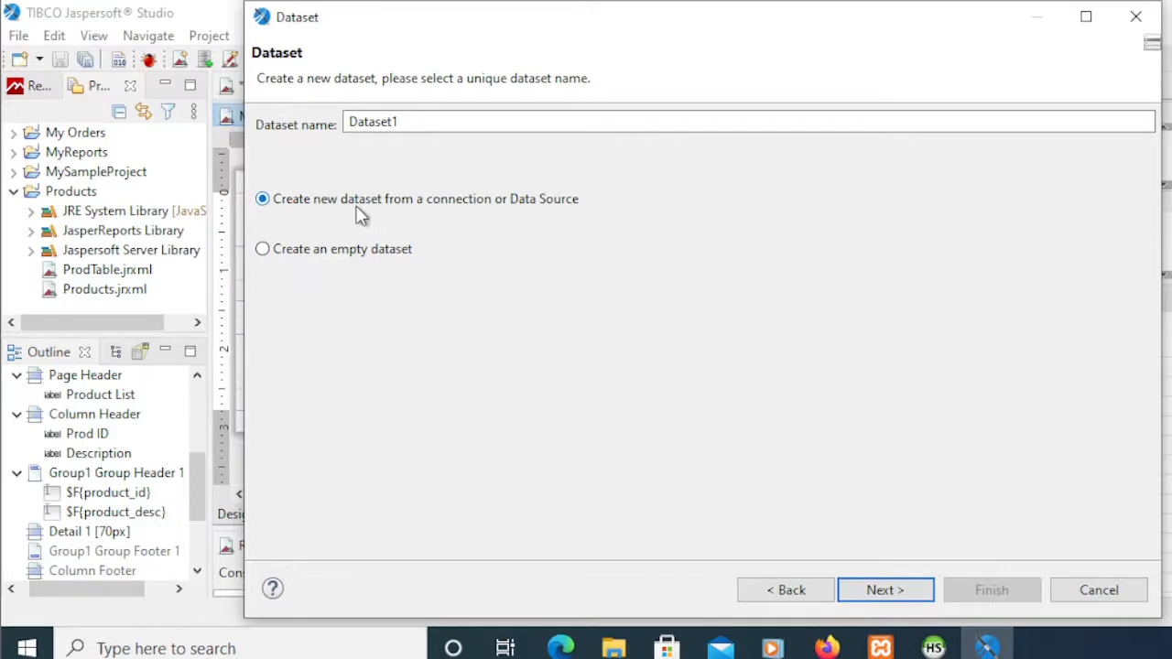
pyautogui.click(394, 125)
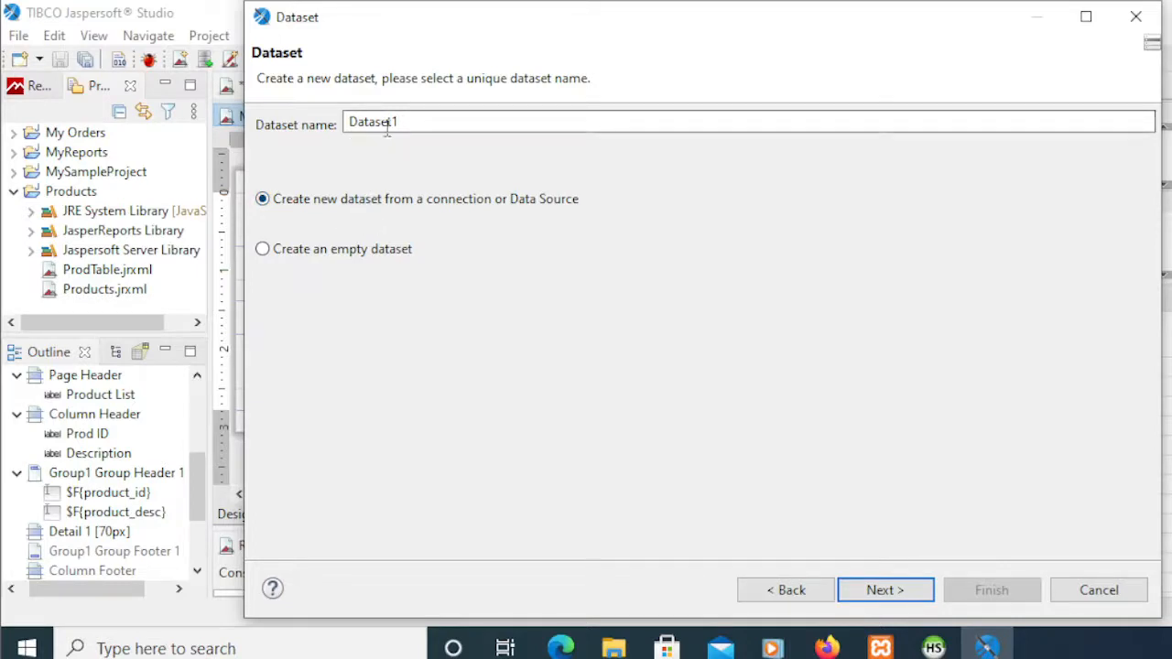
pyautogui.moveTo(409, 126); pyautogui.dragTo(328, 127)
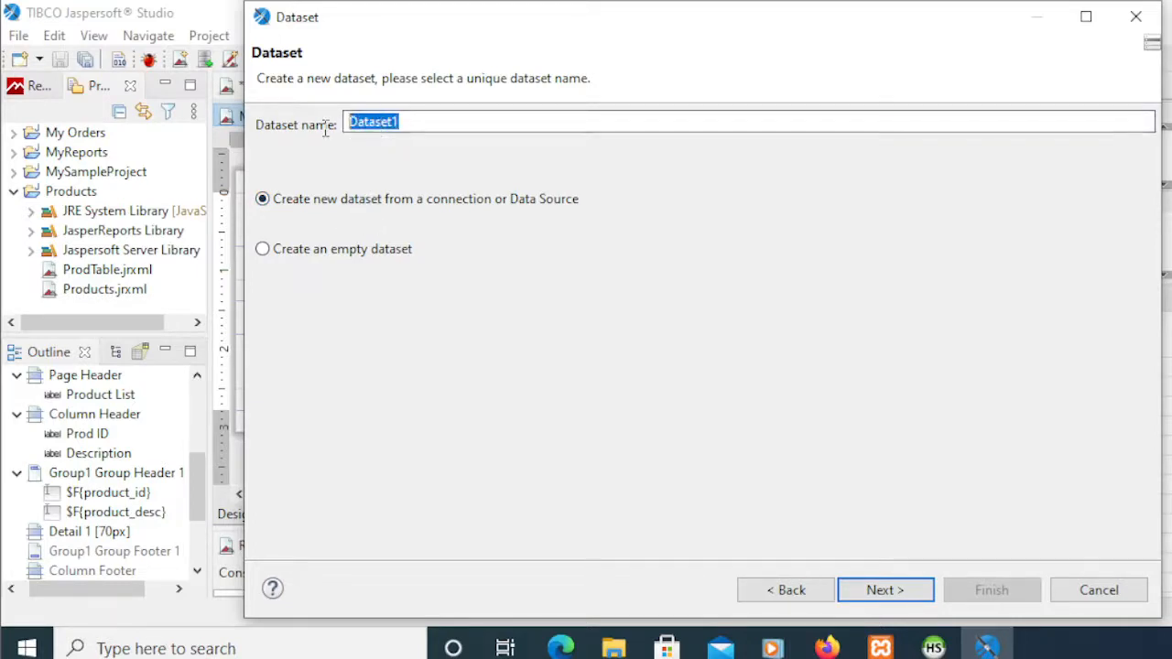
pyautogui.click(431, 131)
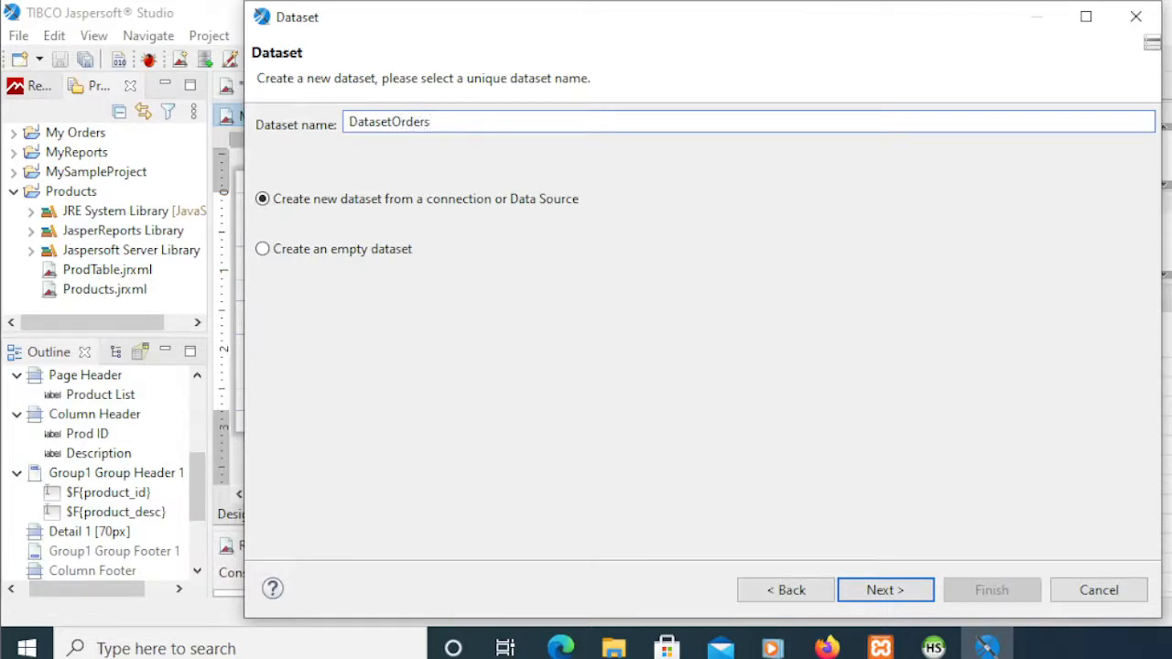
pyautogui.click(872, 593)
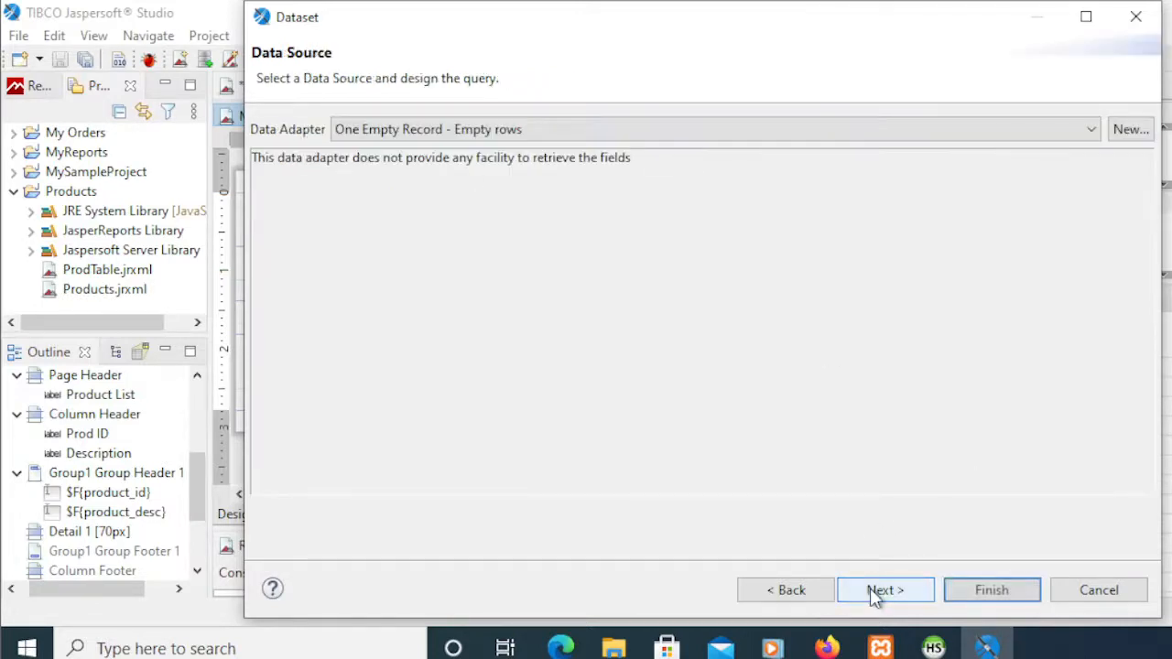
# Choose the Sample DB - Database JDBC Connection data adapter for the dataset and expand the list of tables in dbsample
pyautogui.click(518, 129)
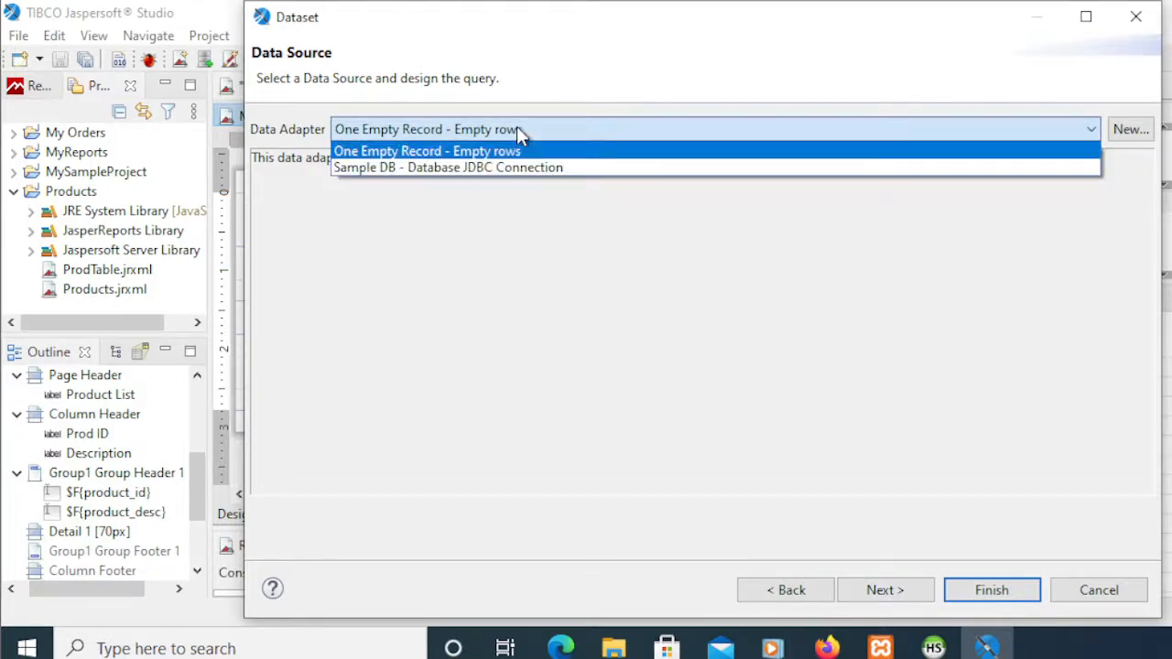
pyautogui.click(390, 172)
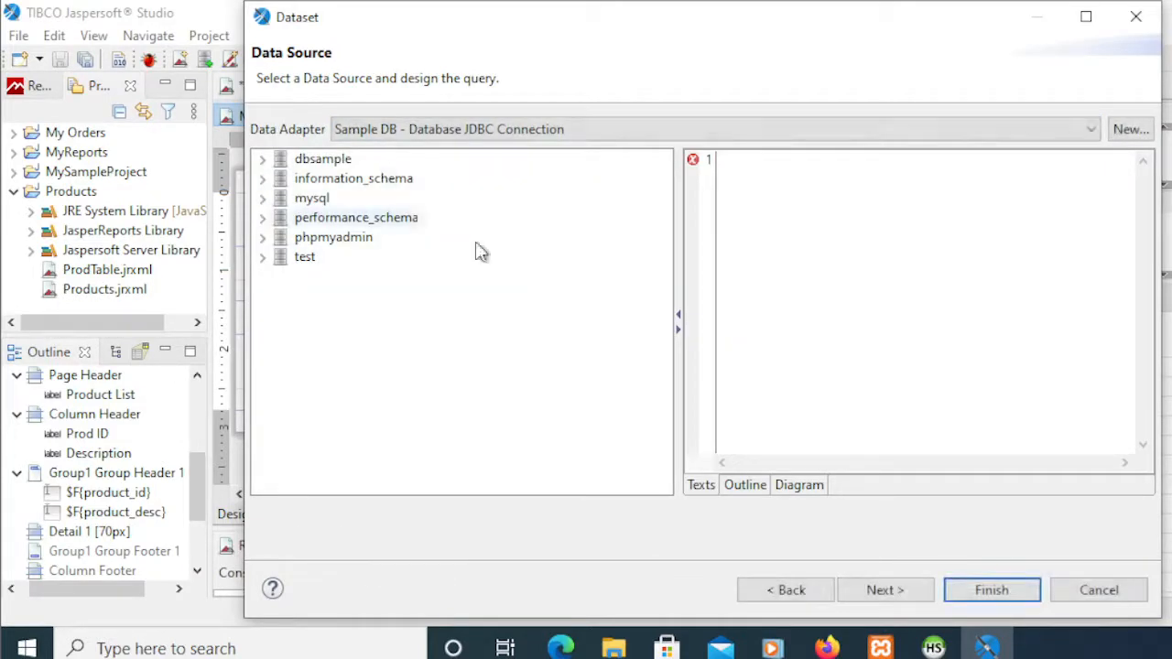
pyautogui.moveTo(676, 288); pyautogui.dragTo(628, 289)
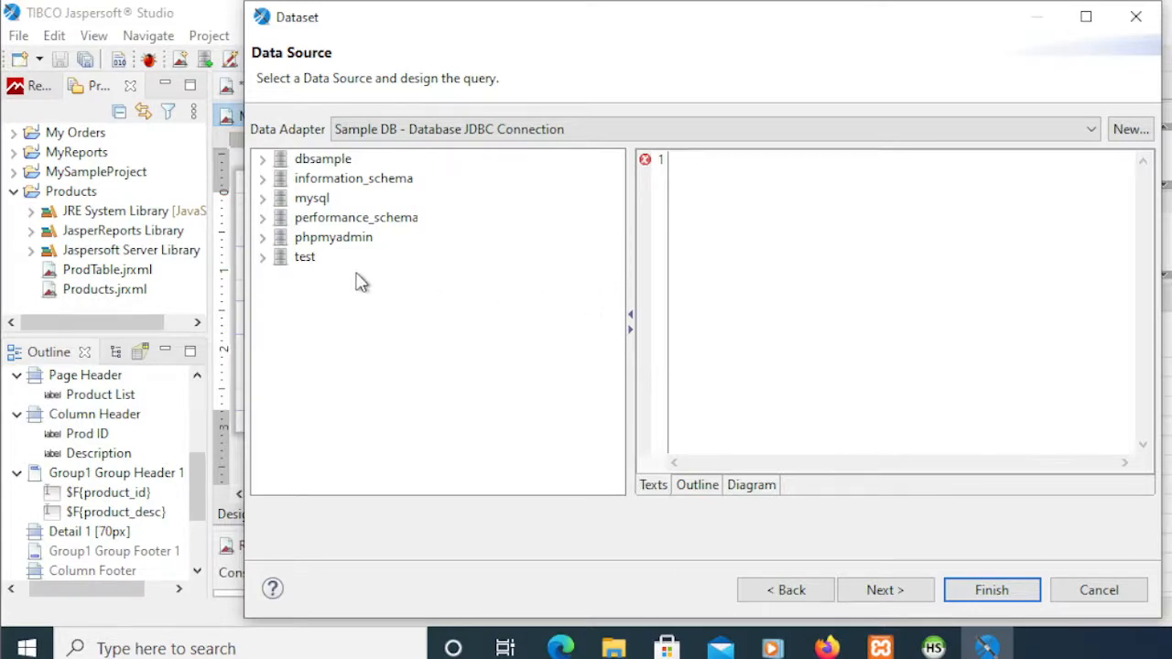
pyautogui.click(263, 158)
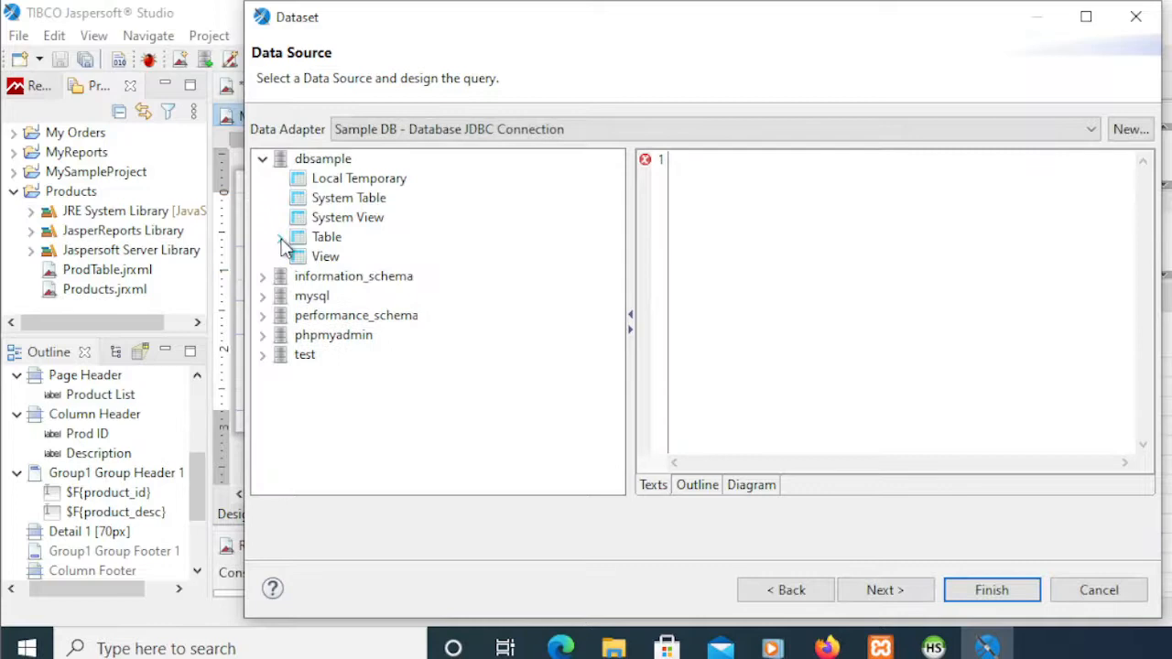
pyautogui.click(280, 237)
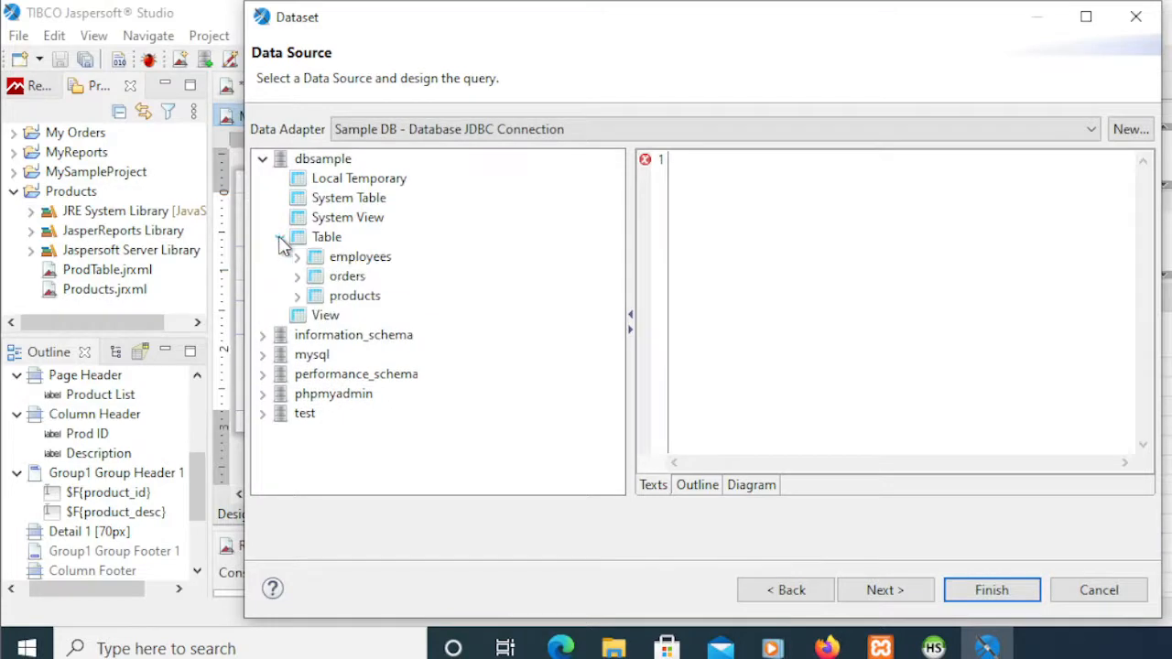
# Design the dataset query from the orders table of dbsample, selecting its order_date, quantity and customer_id columns
pyautogui.click(297, 276)
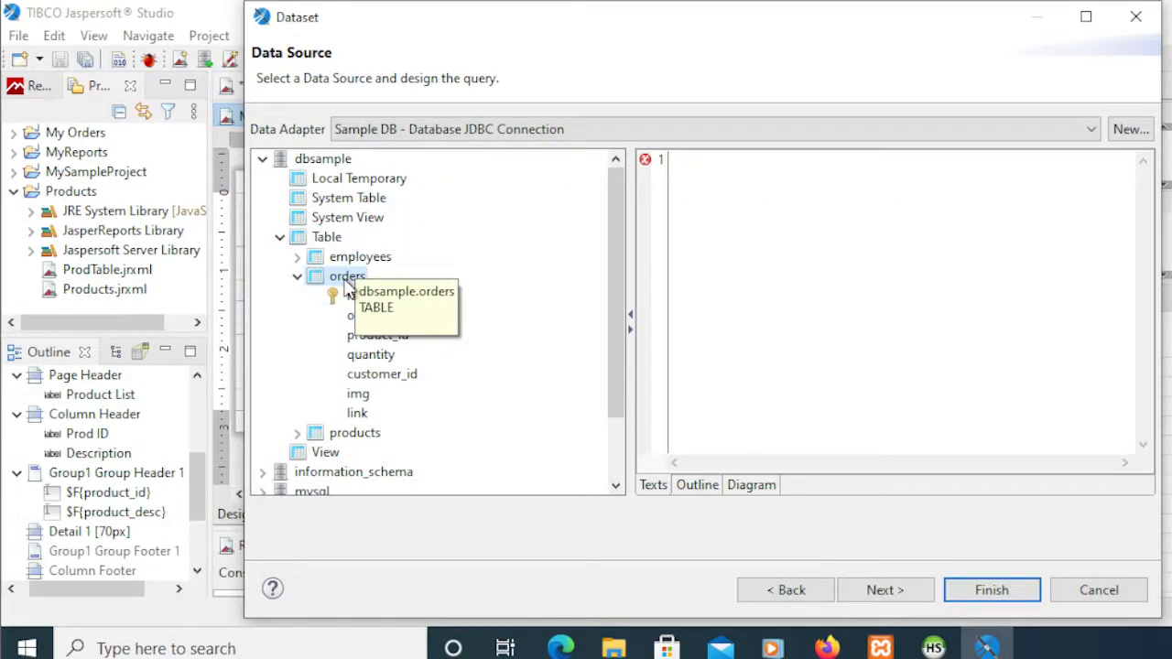
pyautogui.click(751, 487)
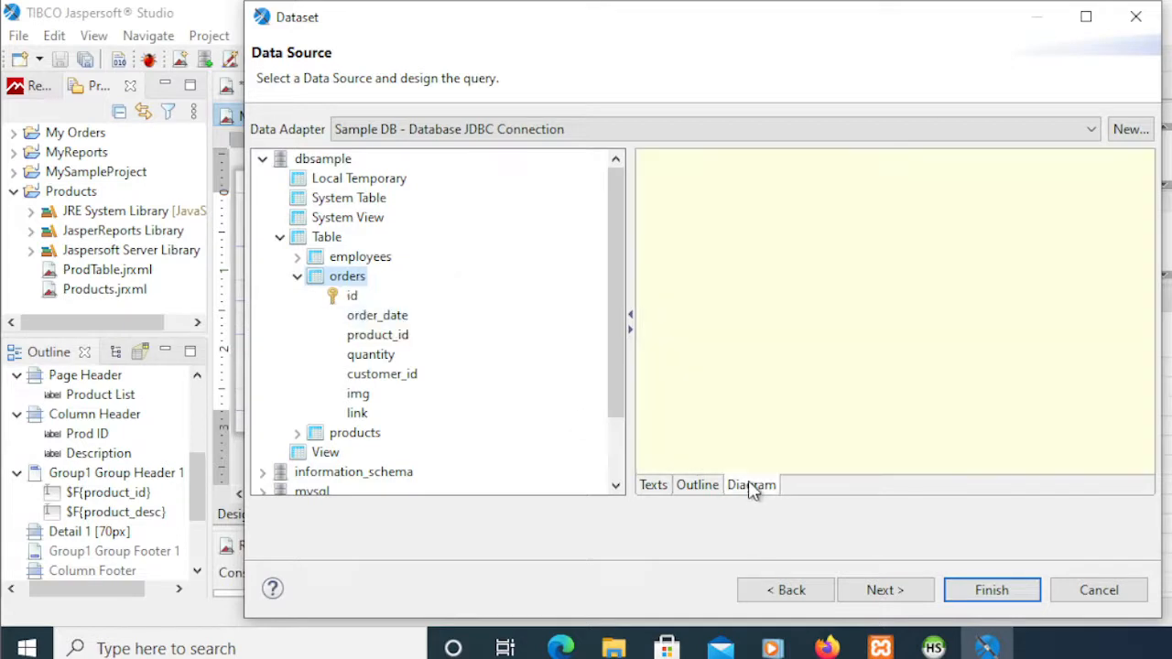
pyautogui.moveTo(346, 281); pyautogui.dragTo(682, 266)
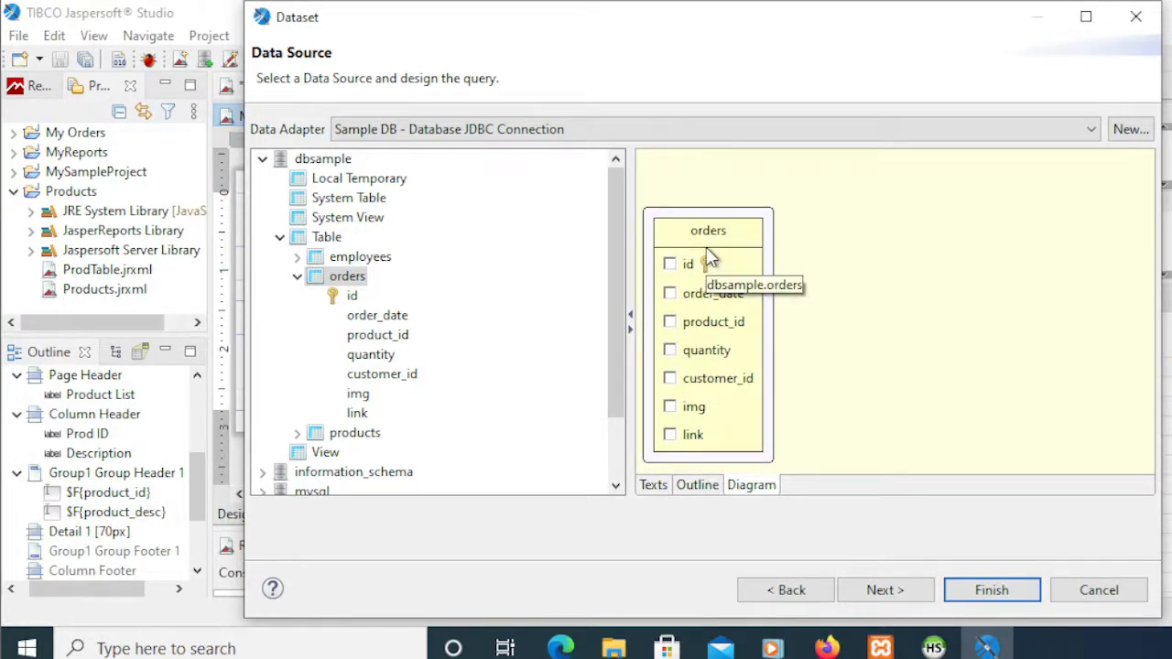
pyautogui.click(671, 295)
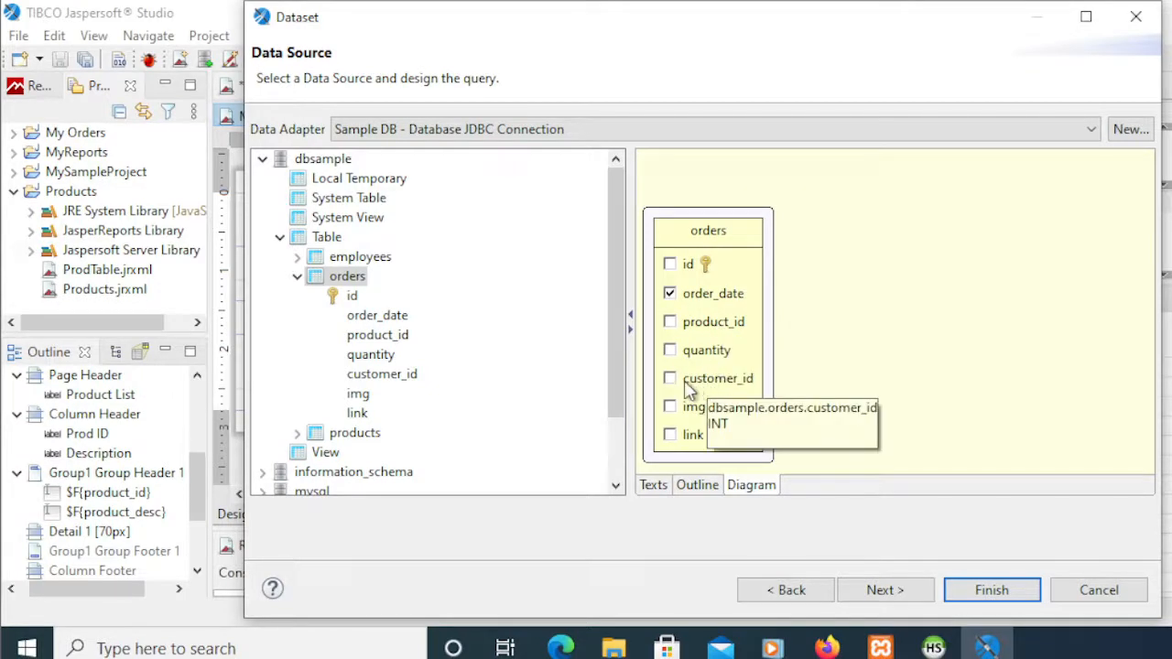
pyautogui.click(671, 352)
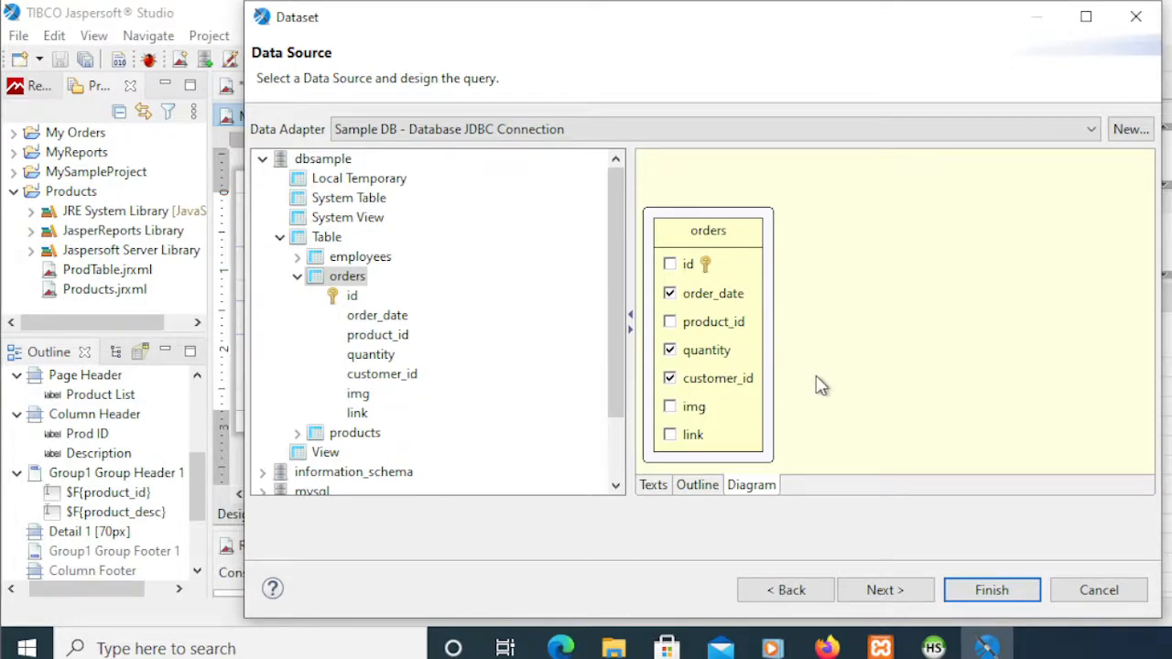
pyautogui.click(912, 595)
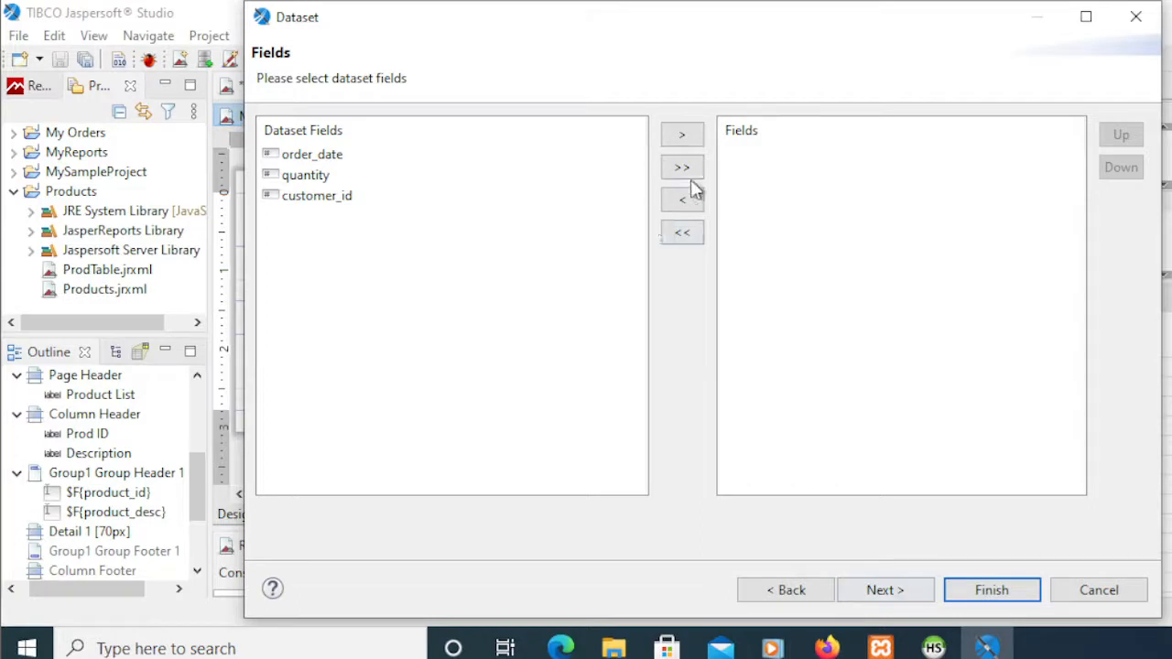
# Include all the queried fields in the dataset and leave its Group By selection empty
pyautogui.click(682, 167)
pyautogui.click(886, 593)
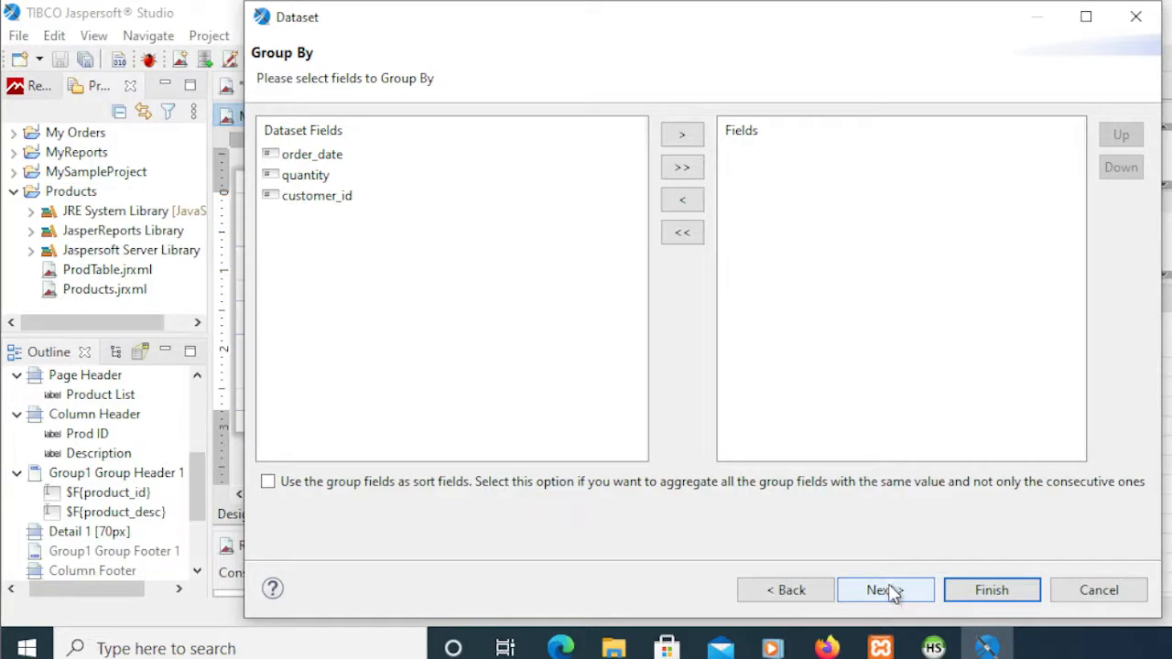
pyautogui.click(887, 590)
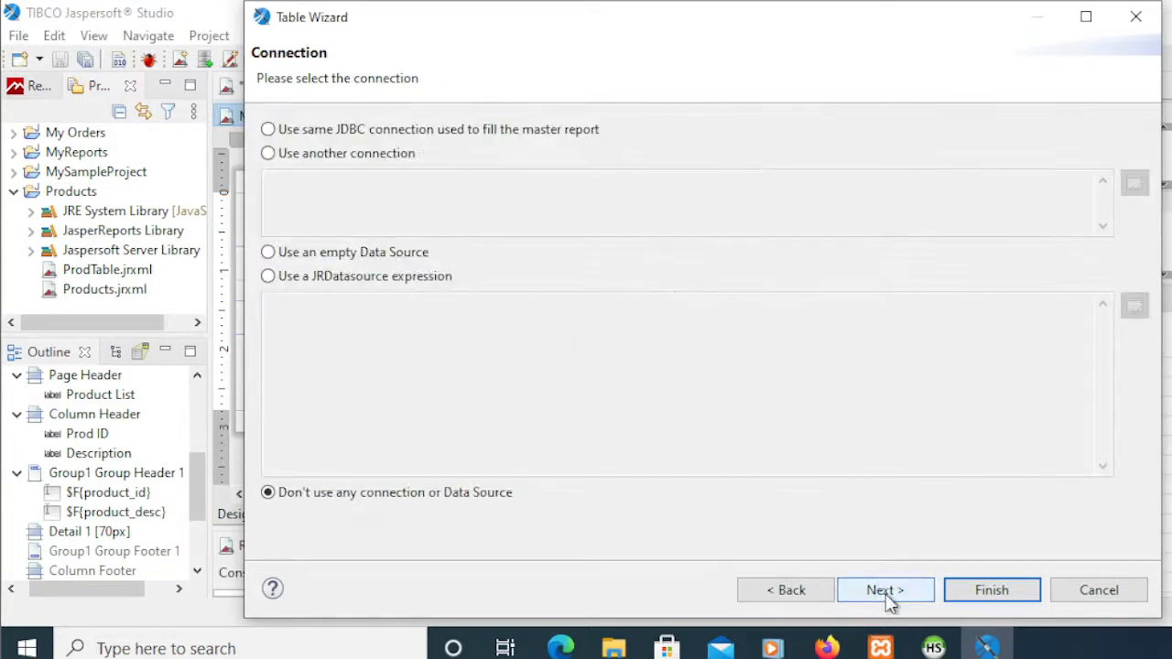
# Use the same JDBC connection as the master report and add order_date, quantity and customer_id as table columns
pyautogui.click(289, 138)
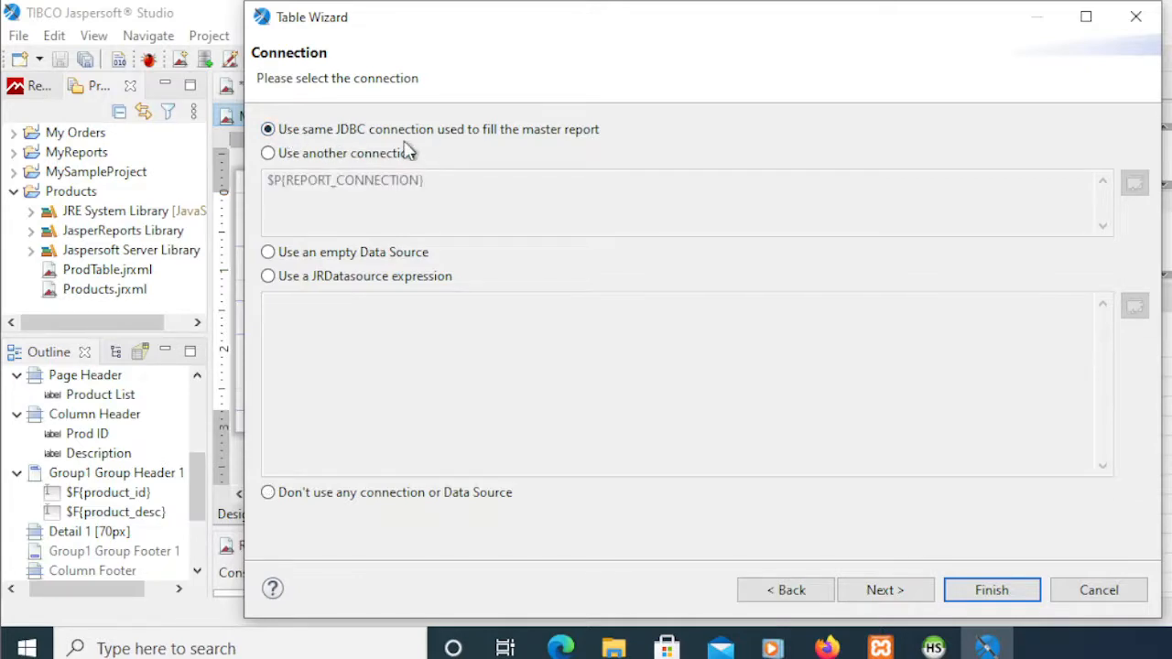
pyautogui.click(884, 591)
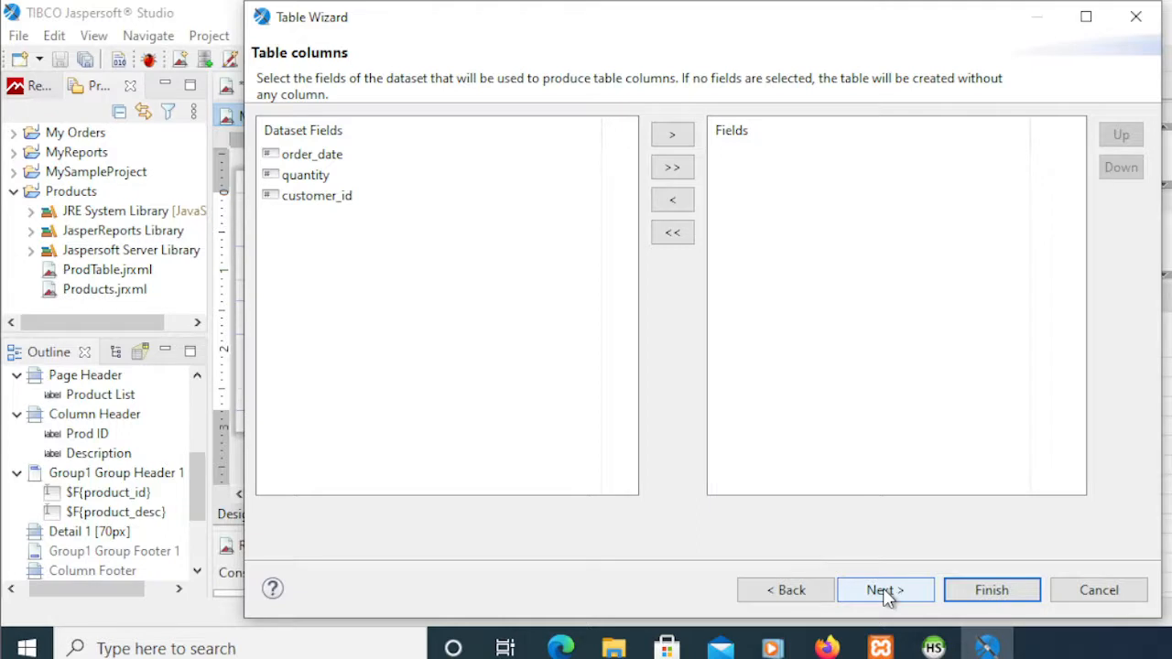
pyautogui.click(671, 169)
pyautogui.moveTo(986, 648)
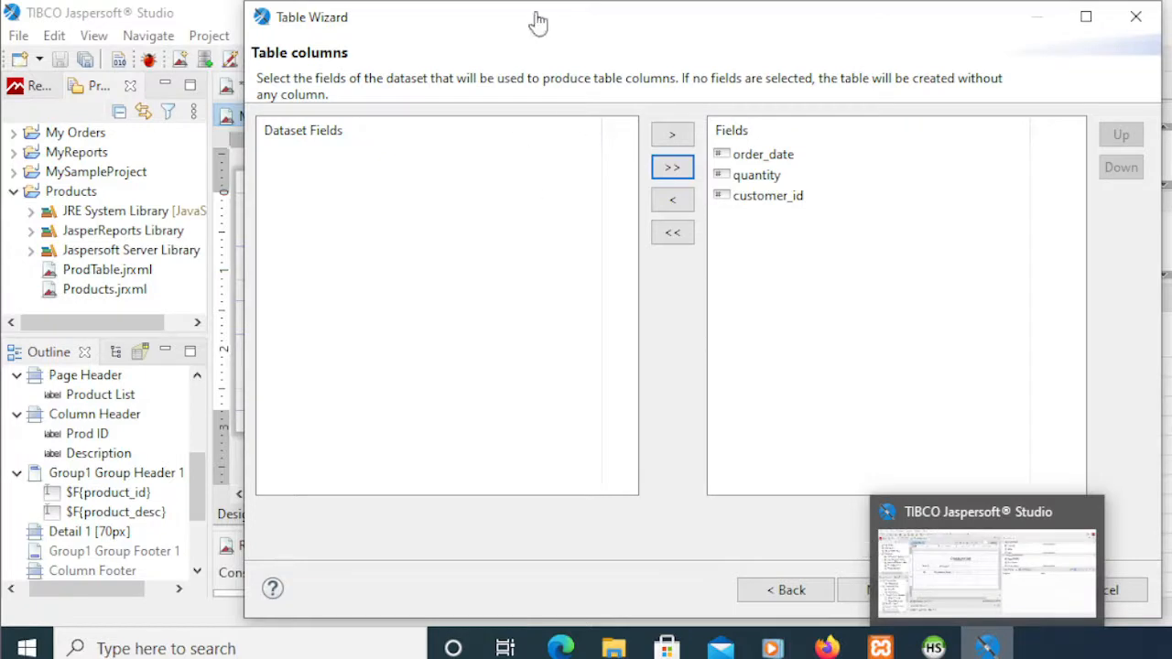
pyautogui.moveTo(535, 21); pyautogui.dragTo(471, 25)
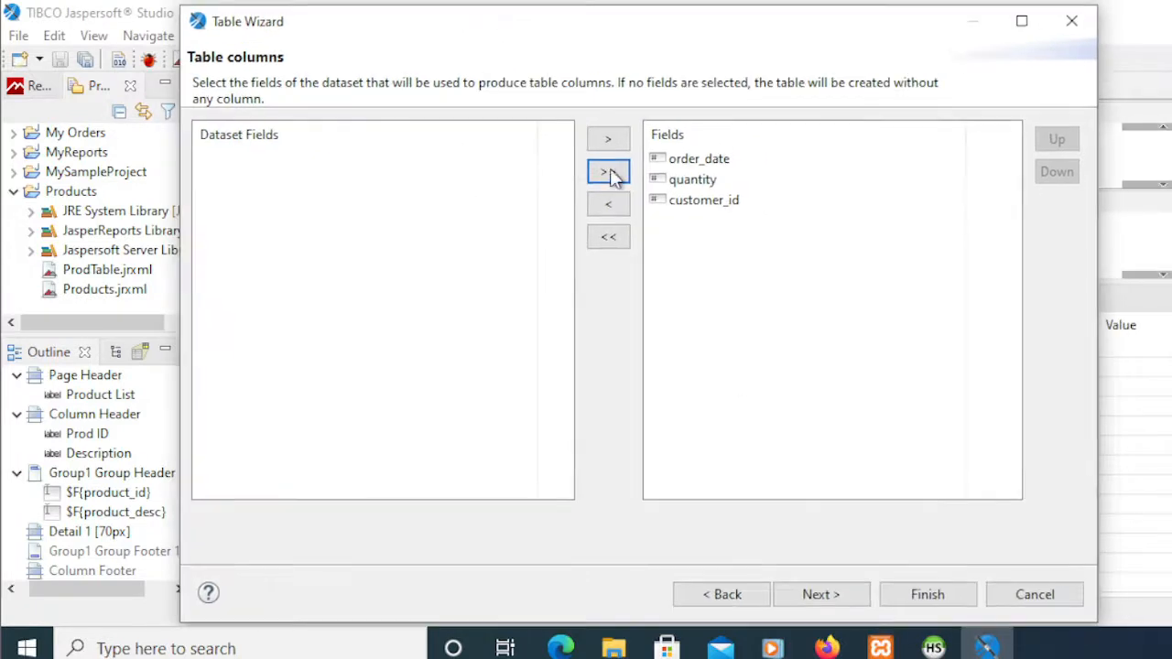
pyautogui.click(848, 591)
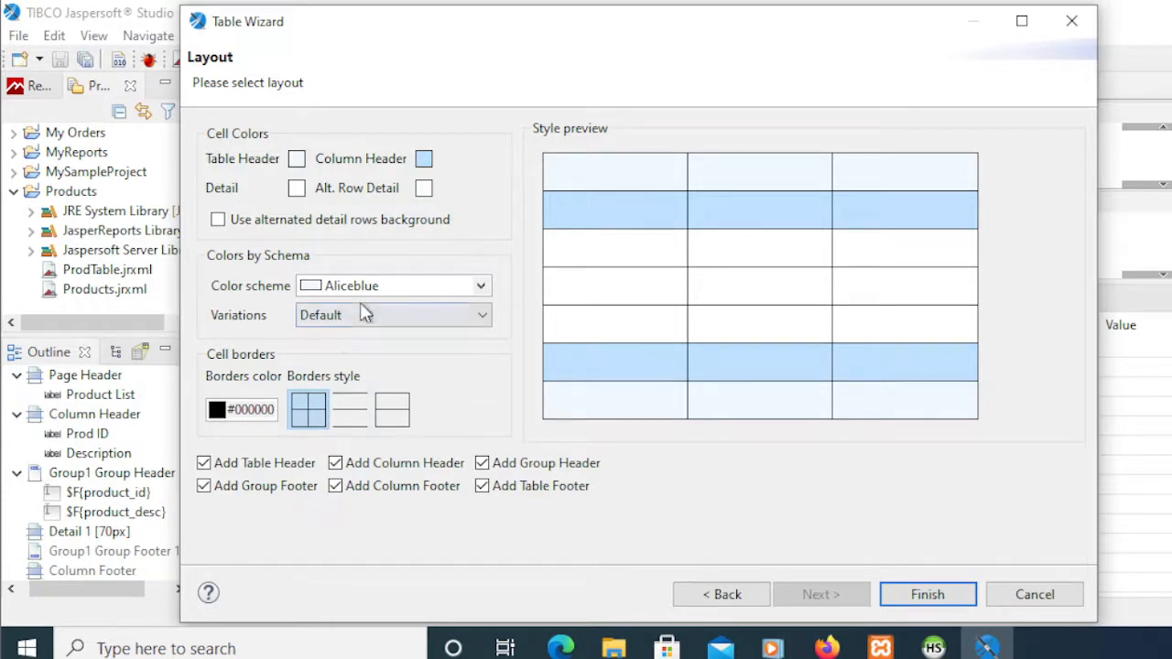
# Try the Pastel and Contrast variations for the table layout, and settle on Light Pastel with the Antiquewhite color scheme
pyautogui.click(406, 317)
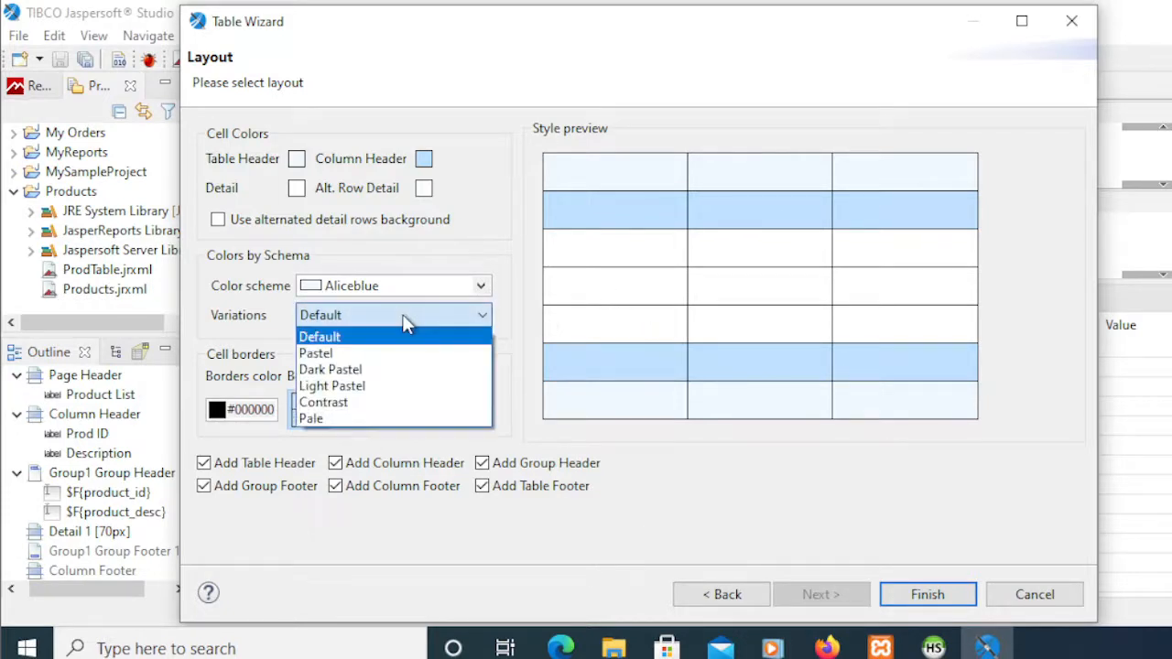
pyautogui.click(403, 351)
pyautogui.click(411, 316)
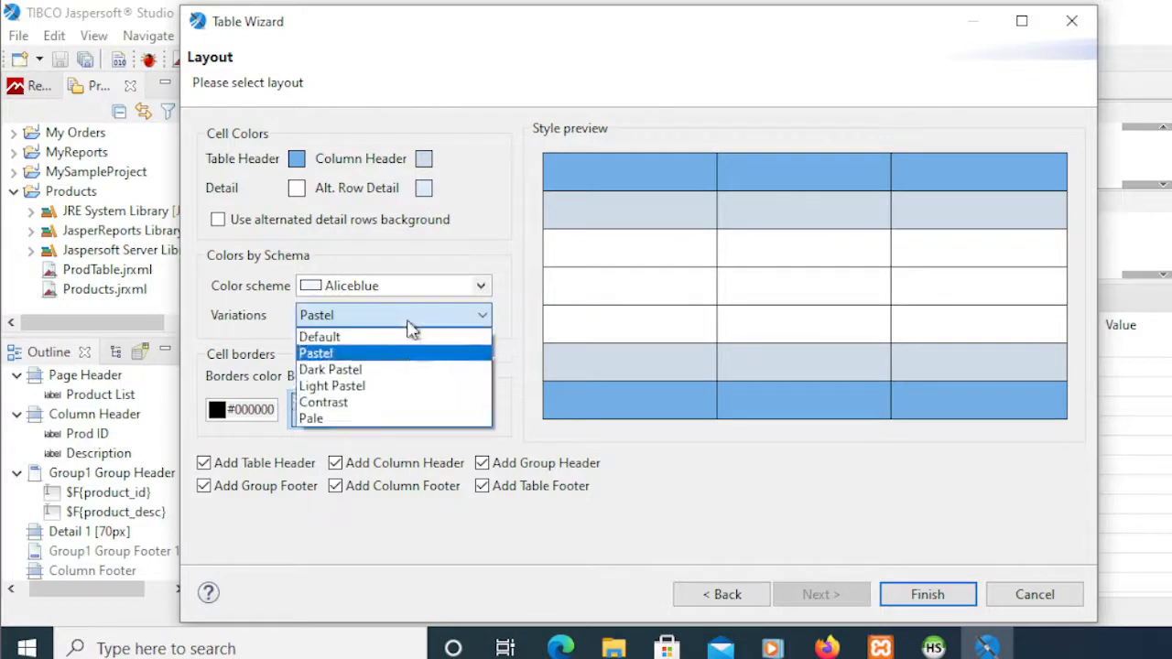
pyautogui.click(387, 400)
pyautogui.click(397, 316)
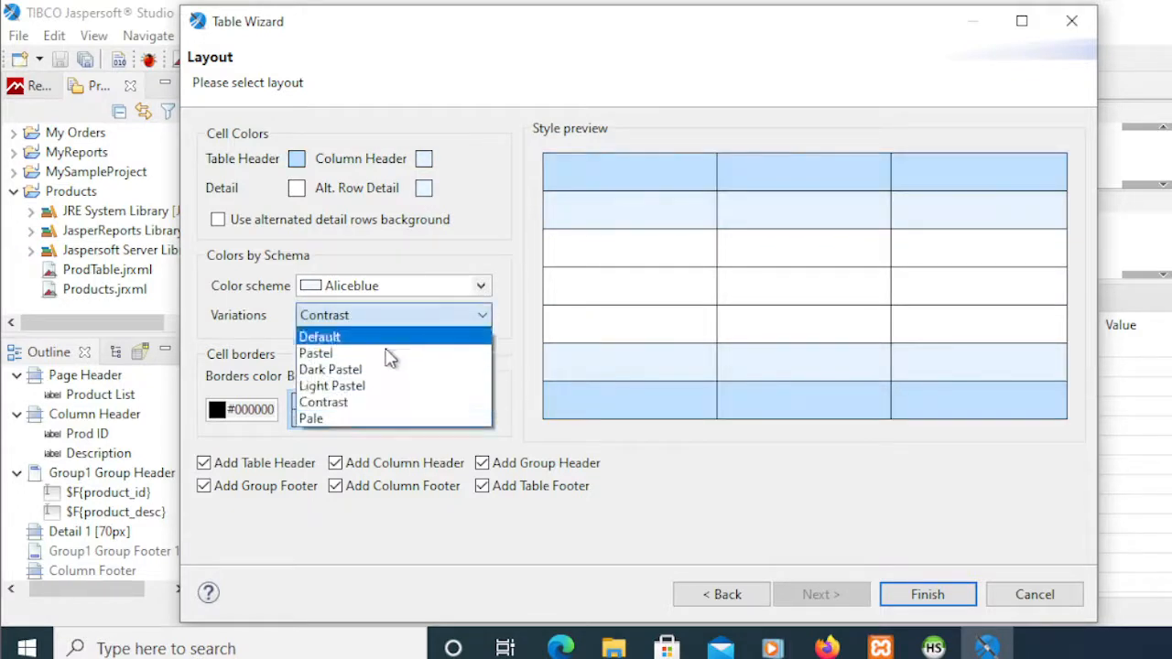
pyautogui.click(384, 392)
pyautogui.click(433, 287)
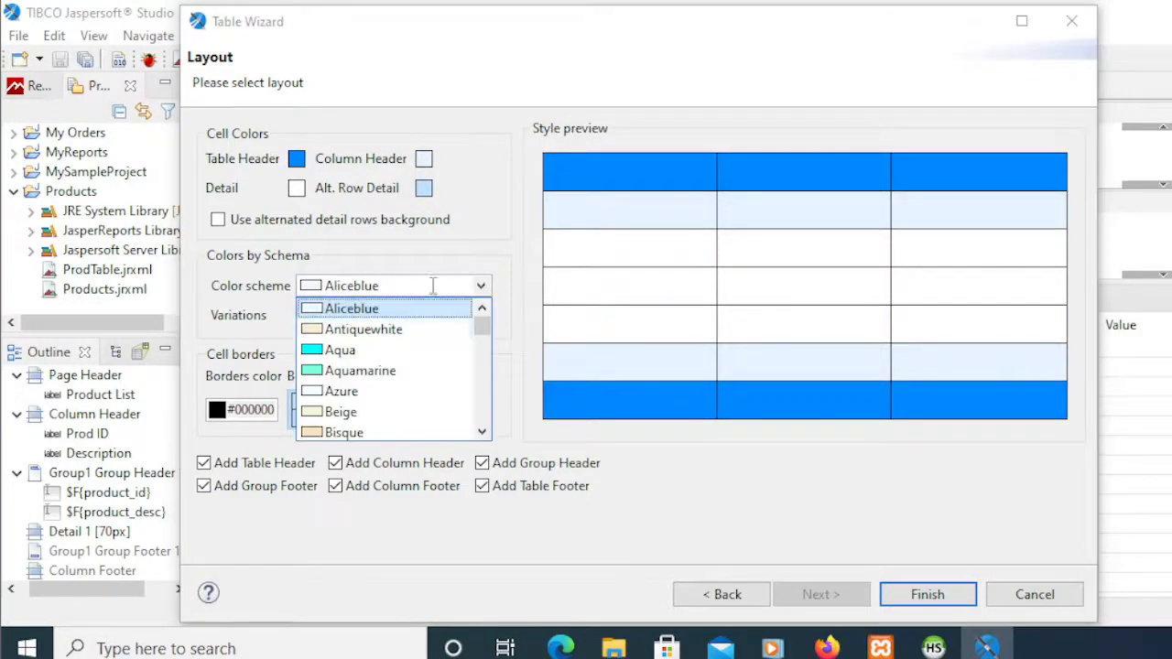
pyautogui.click(360, 329)
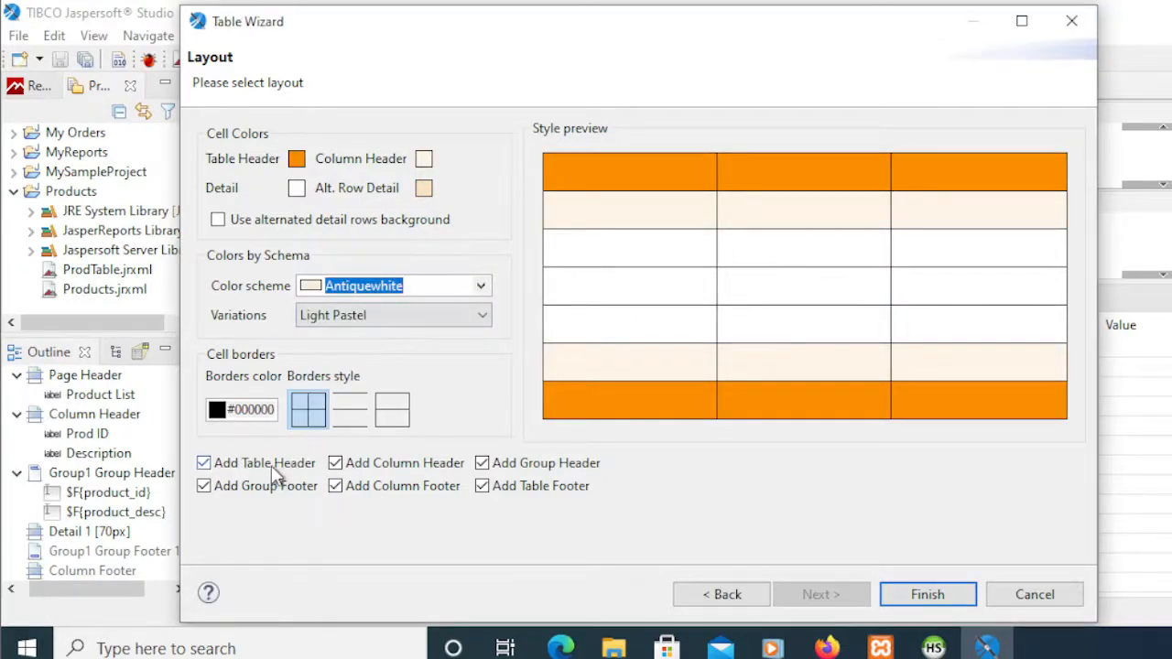
# Exclude the table header, table footer, group header and group footer from the layout, and create the table
pyautogui.click(204, 464)
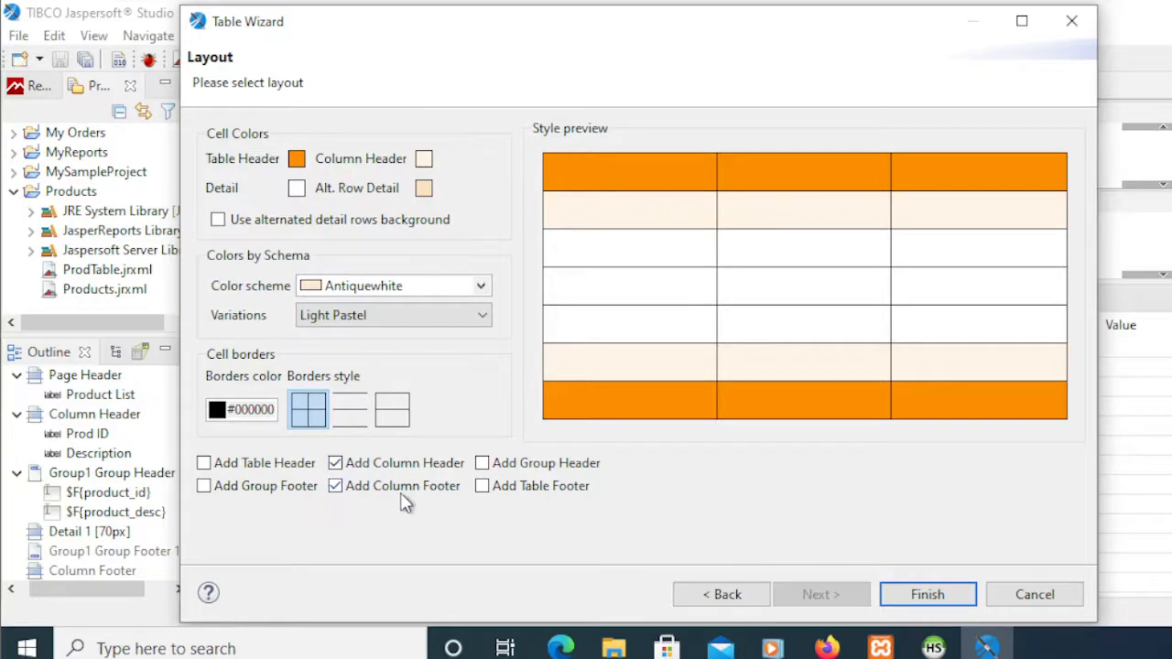
pyautogui.click(919, 598)
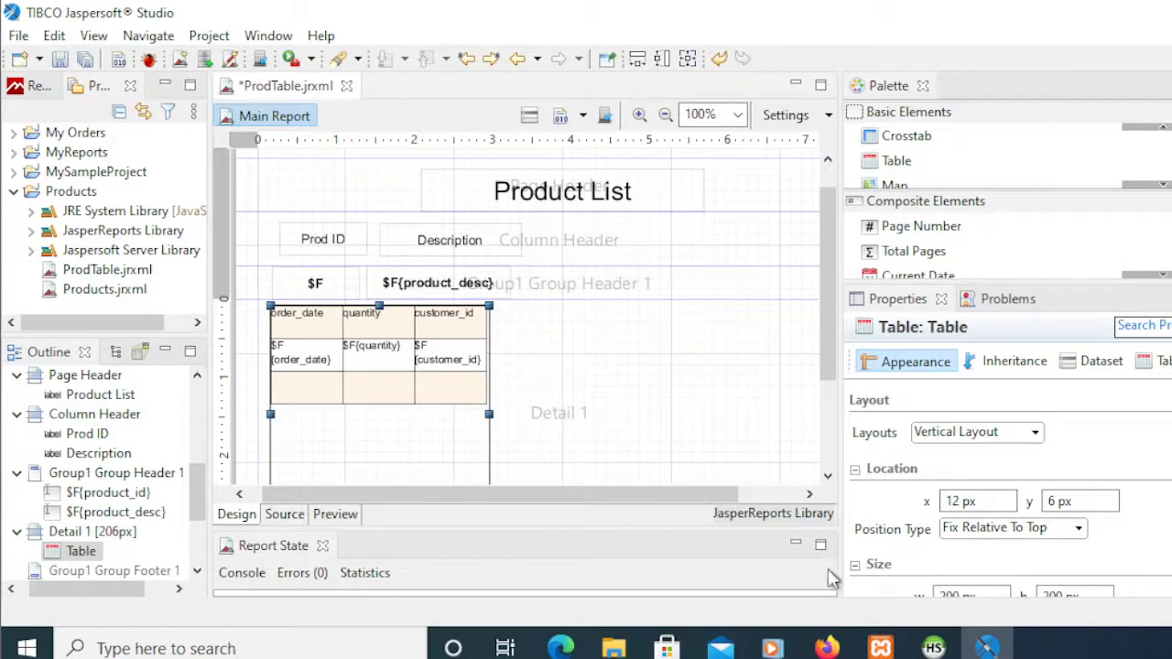
# Size the new table to fit both the width and height of the Detail 1 band
pyautogui.rightClick(433, 389)
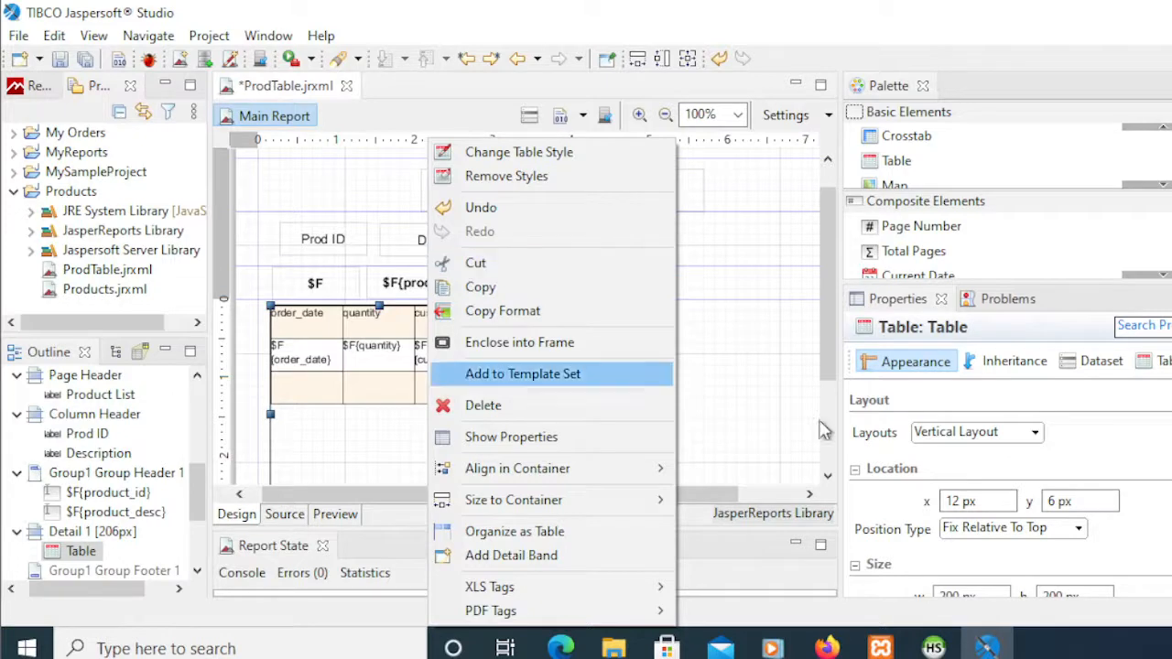
pyautogui.click(833, 394)
pyautogui.moveTo(834, 394); pyautogui.dragTo(839, 421)
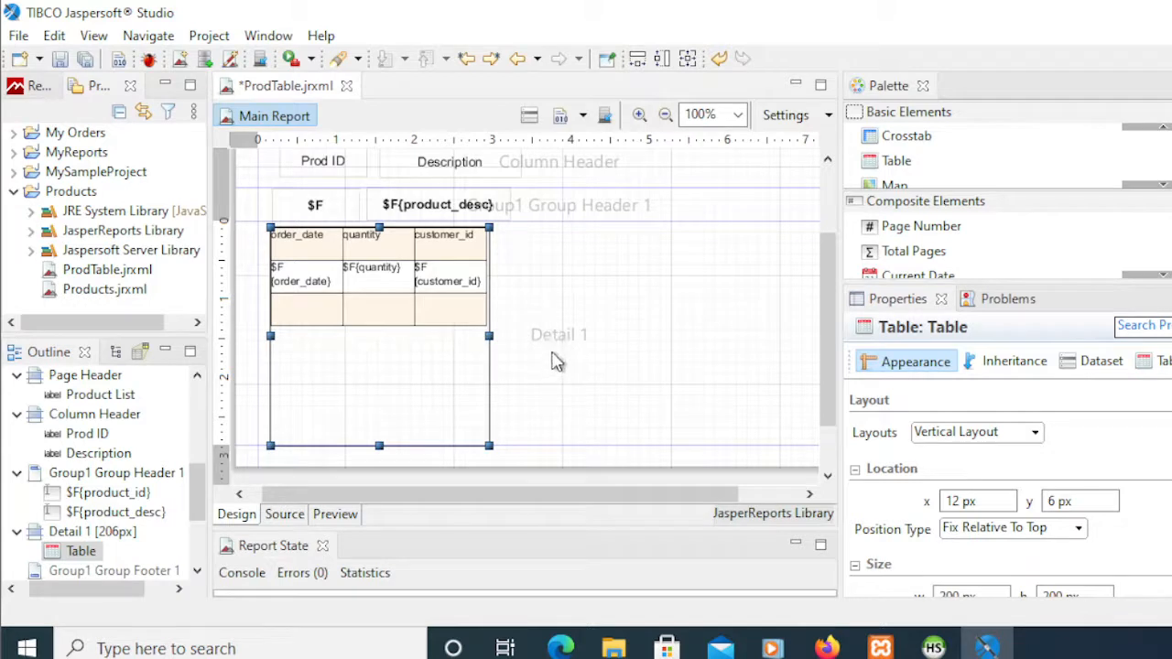
pyautogui.rightClick(412, 318)
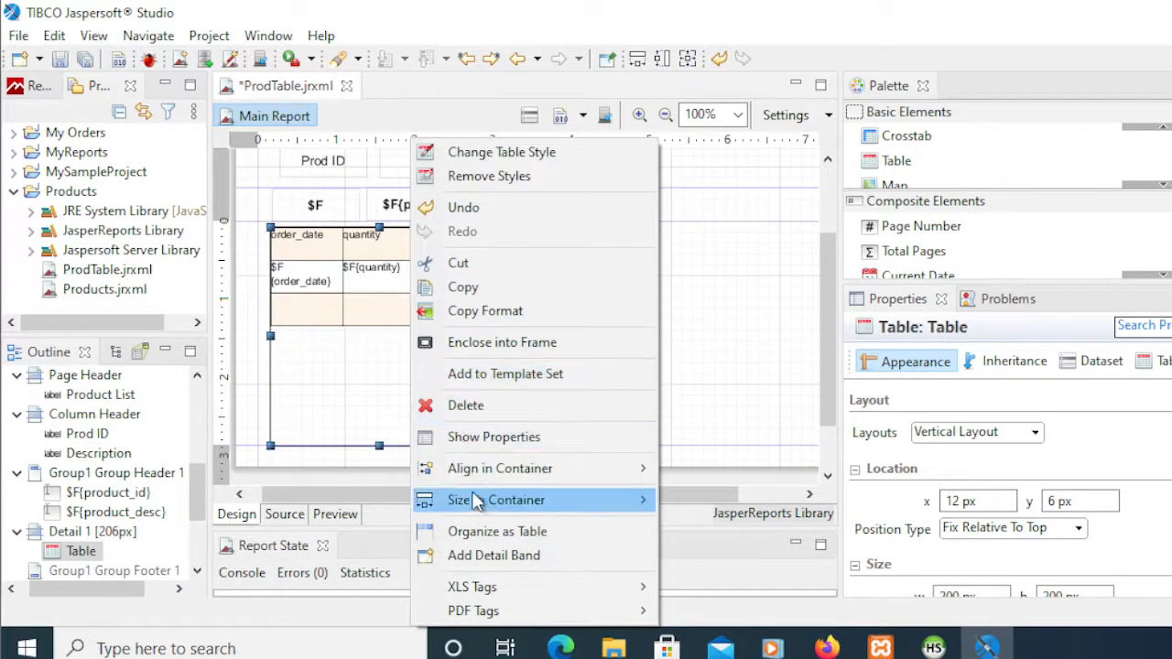
pyautogui.moveTo(477, 482)
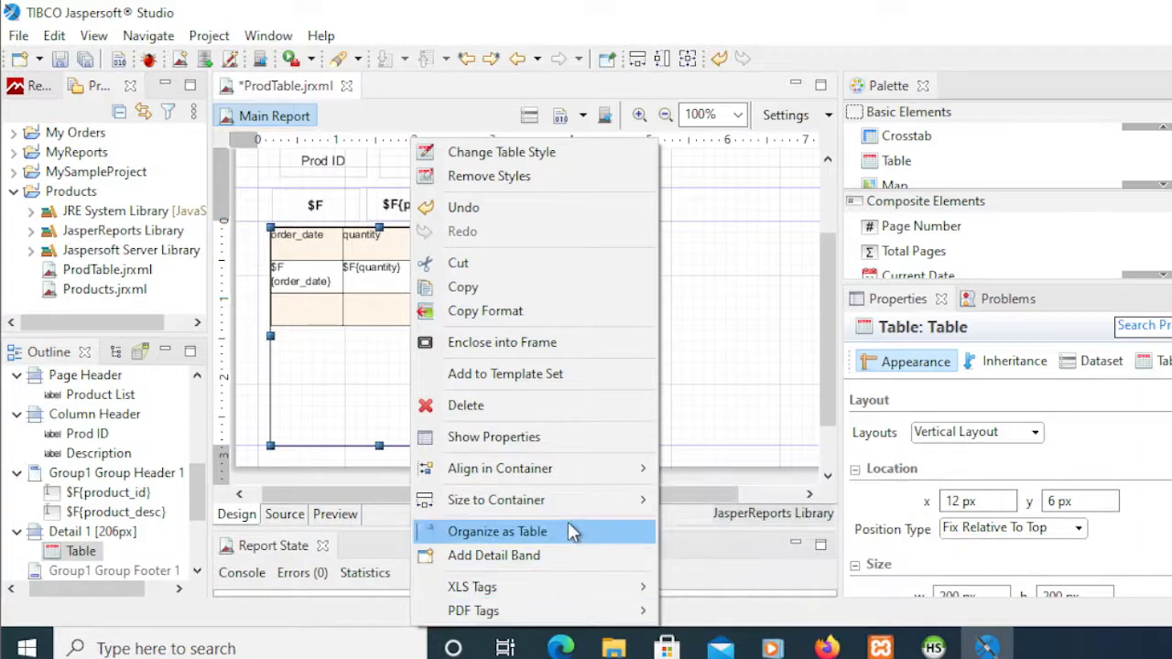
pyautogui.moveTo(581, 509)
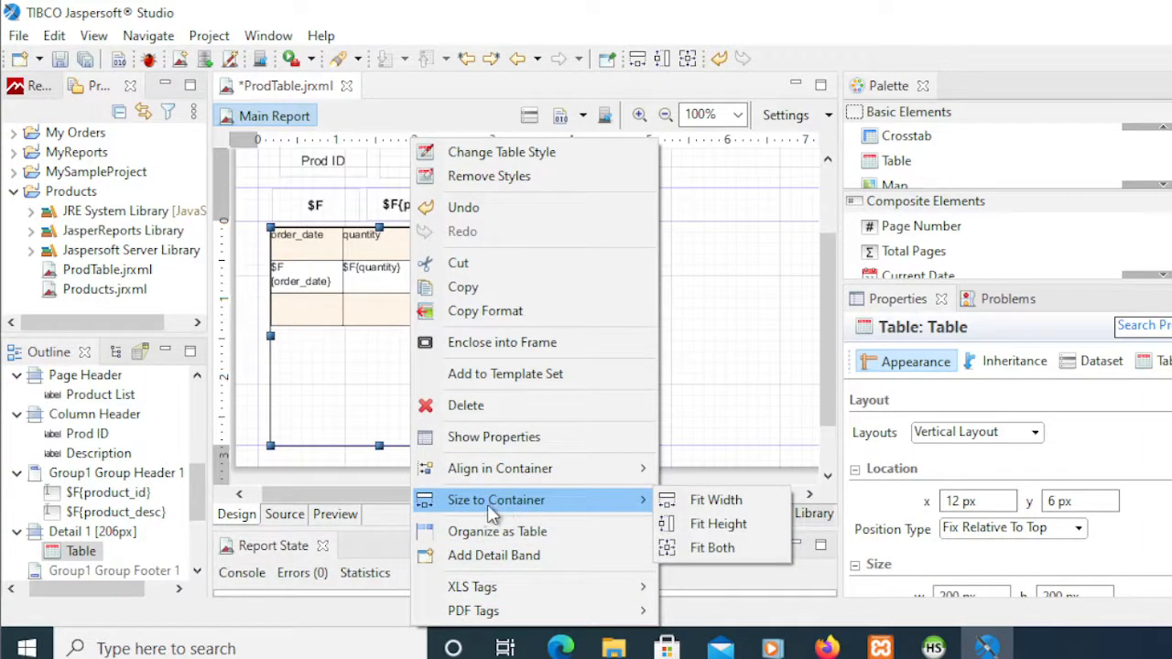
pyautogui.click(707, 550)
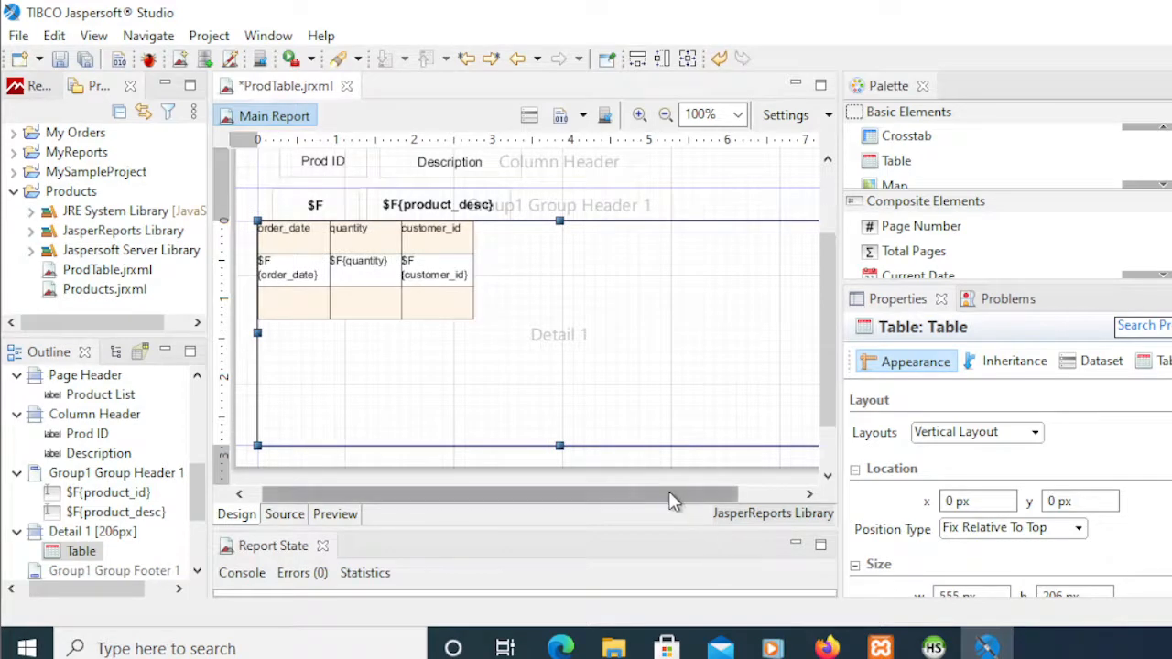
# Open the table in its own editing view and bring up the options for the second column's footer cell
pyautogui.moveTo(673, 494); pyautogui.dragTo(610, 521)
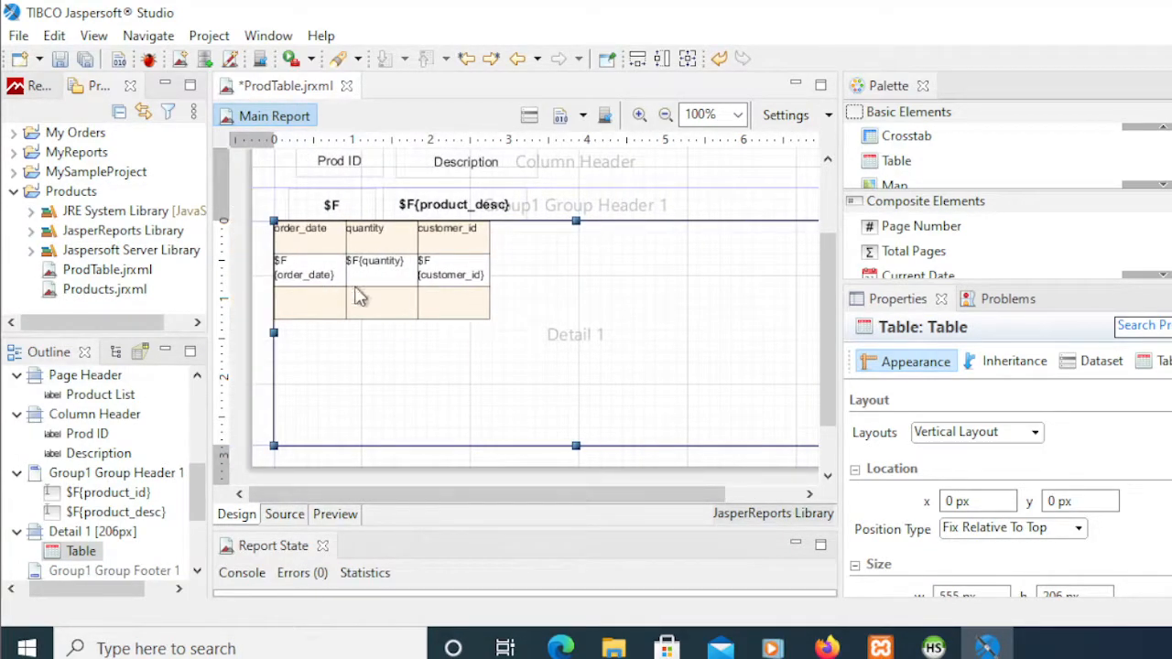
pyautogui.doubleClick(442, 314)
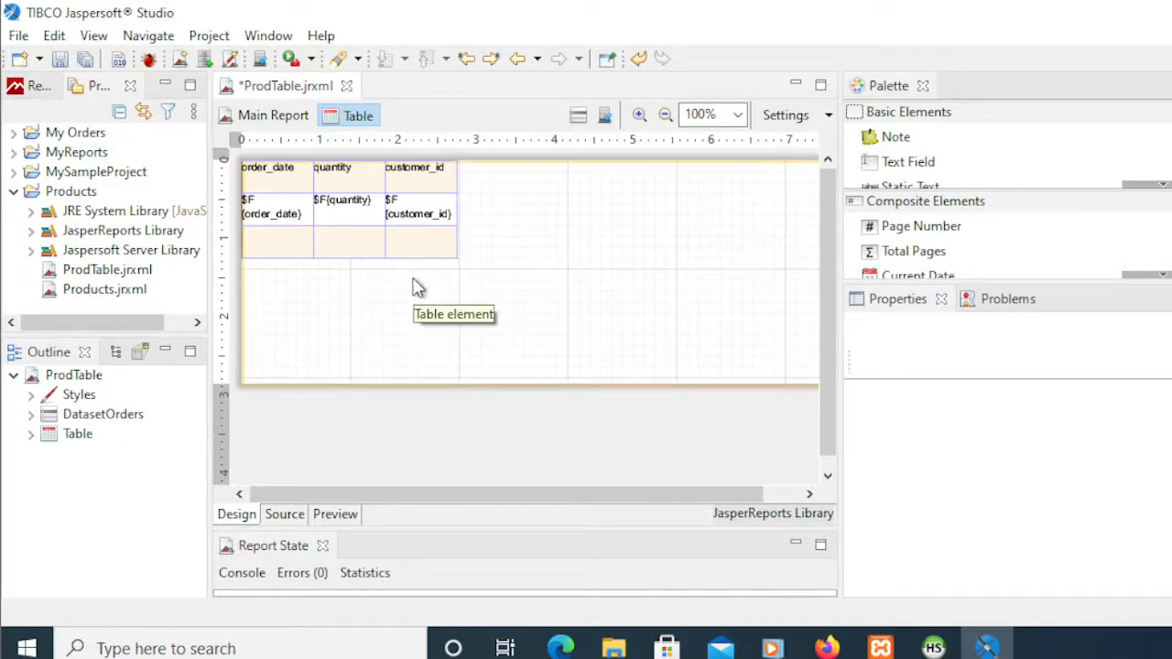
pyautogui.click(348, 264)
pyautogui.rightClick(312, 244)
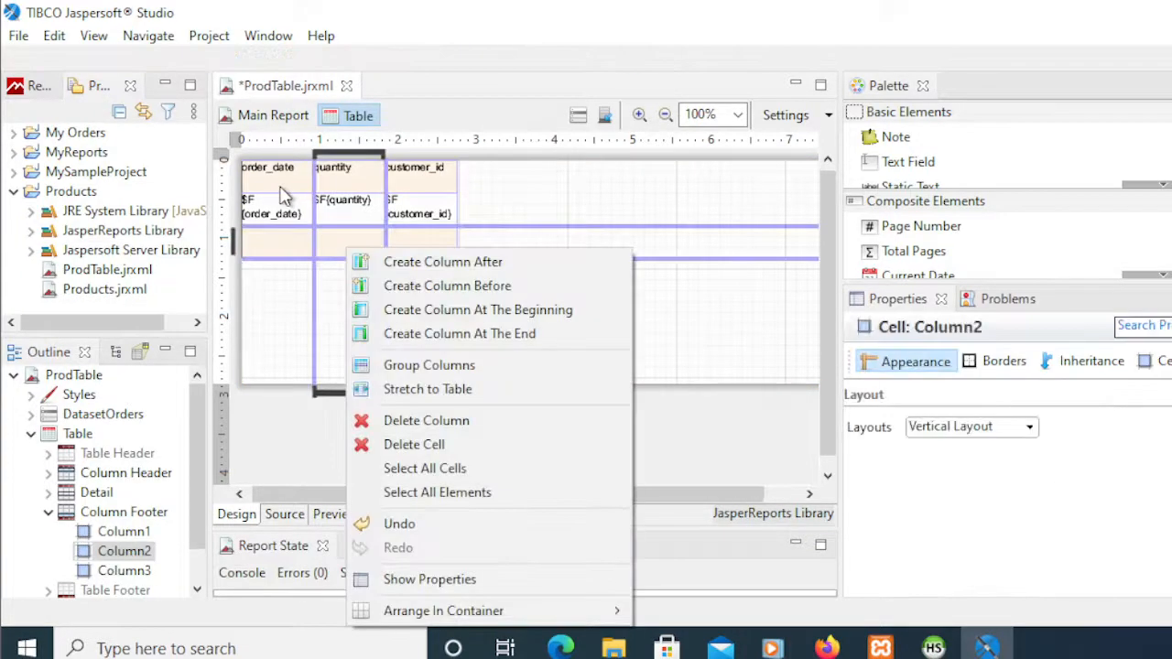
# Select the order_date and quantity header and detail elements together with the footer cells of all three columns
pyautogui.click(280, 186)
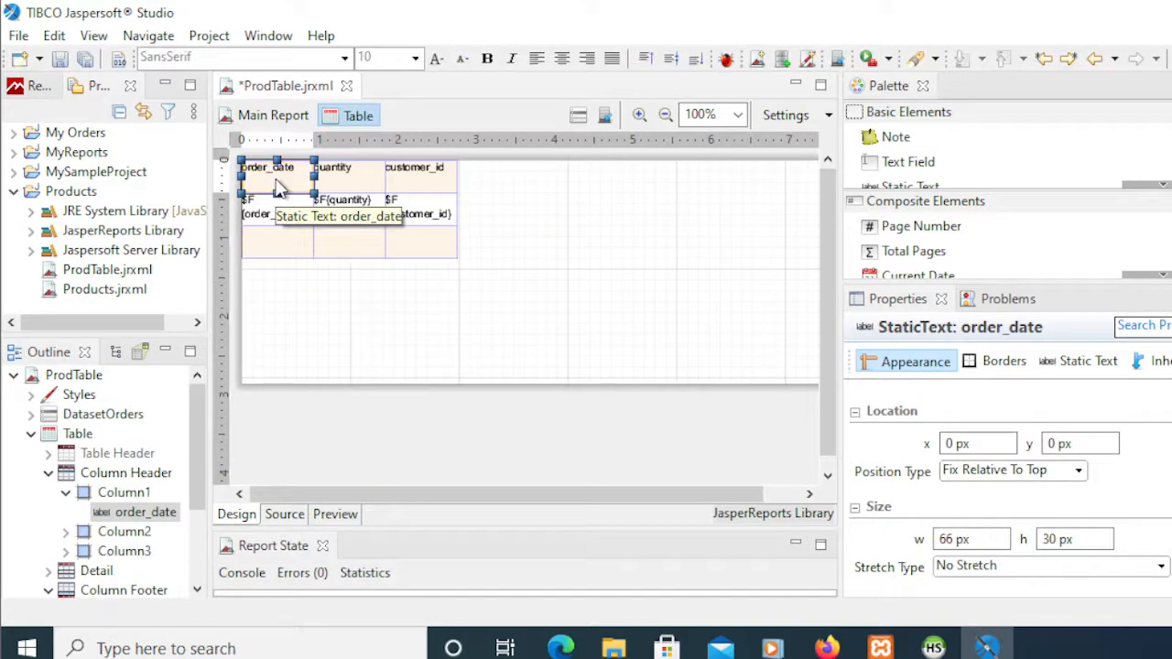
pyautogui.keyDown('shift'); pyautogui.click(279, 215); pyautogui.keyUp('shift')
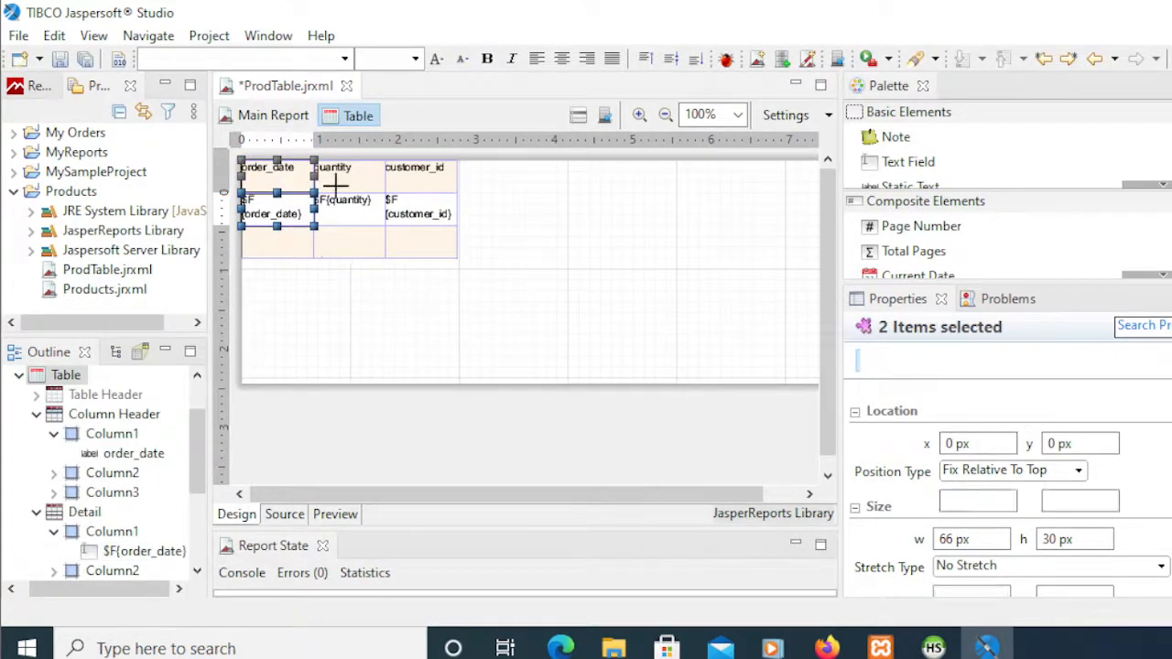
pyautogui.click(336, 186)
pyautogui.keyDown('ctrl'); pyautogui.click(282, 180); pyautogui.keyUp('ctrl')
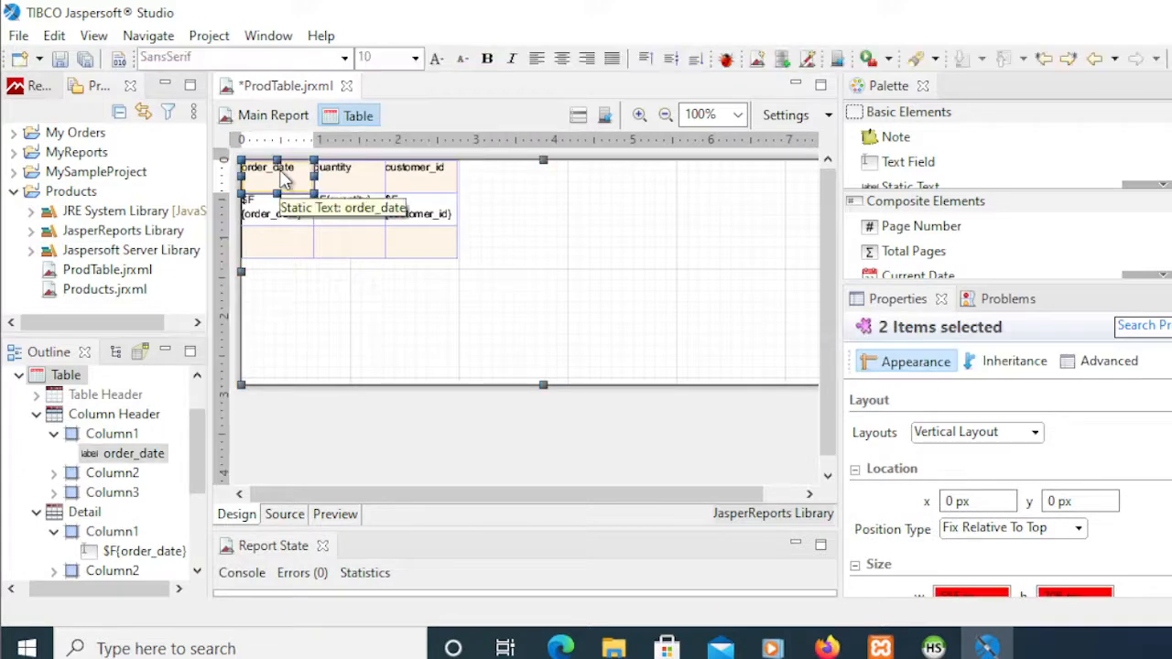
pyautogui.keyDown('ctrl'); pyautogui.click(284, 229); pyautogui.keyUp('ctrl')
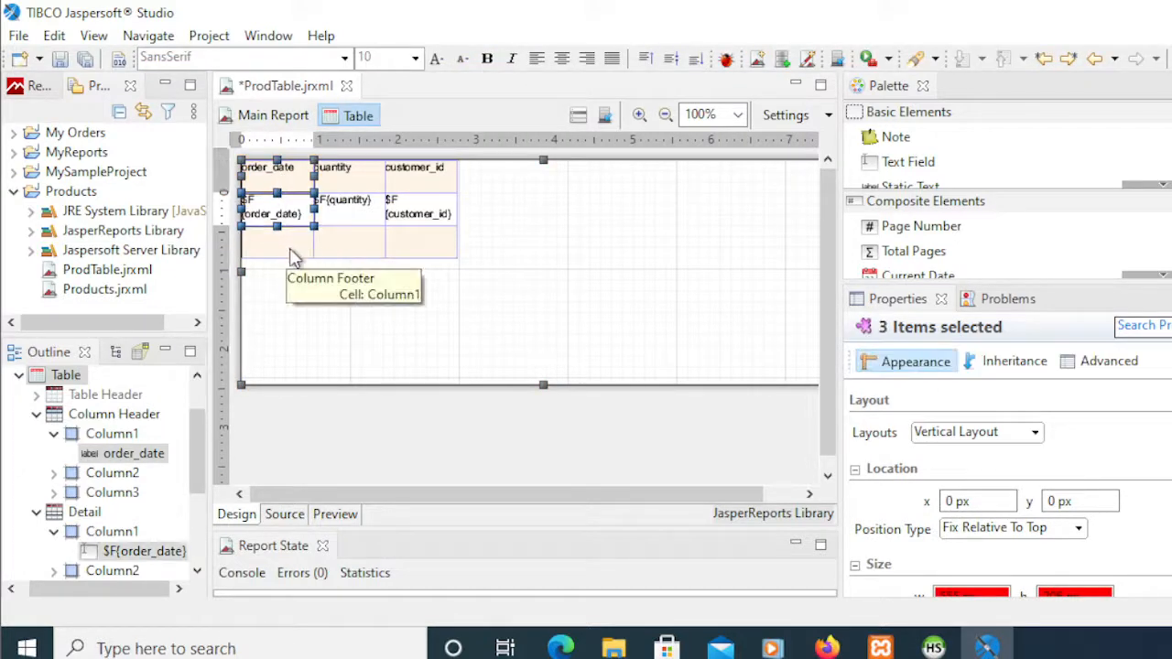
pyautogui.keyDown('ctrl'); pyautogui.click(299, 253); pyautogui.keyUp('ctrl')
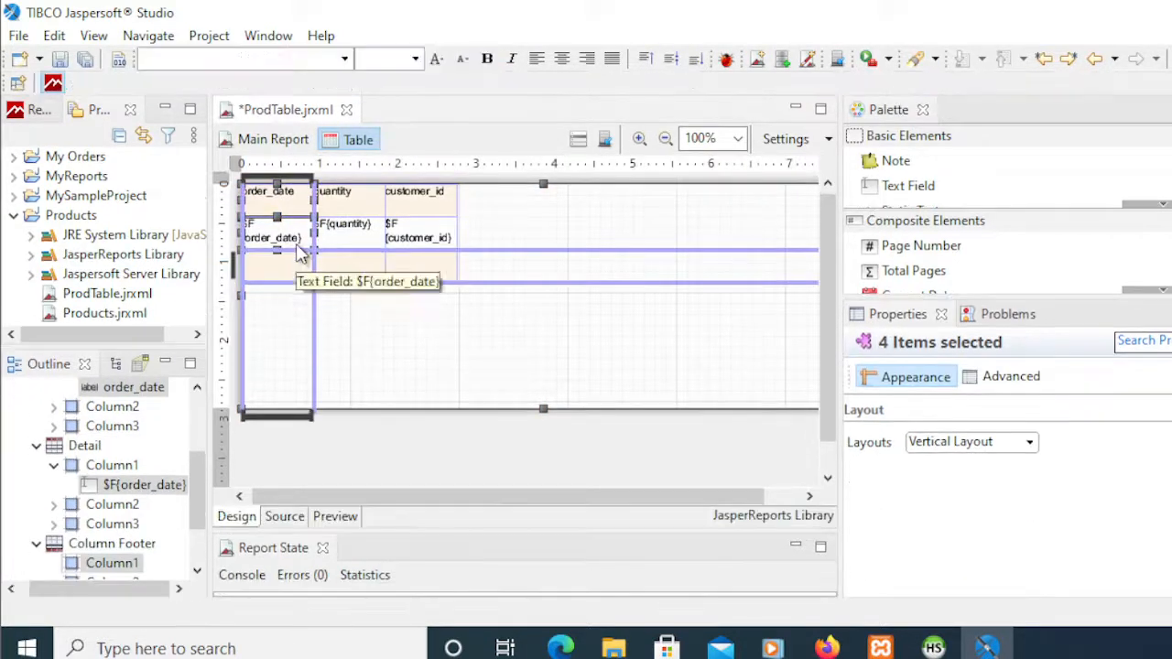
pyautogui.keyDown('ctrl'); pyautogui.click(354, 205); pyautogui.keyUp('ctrl')
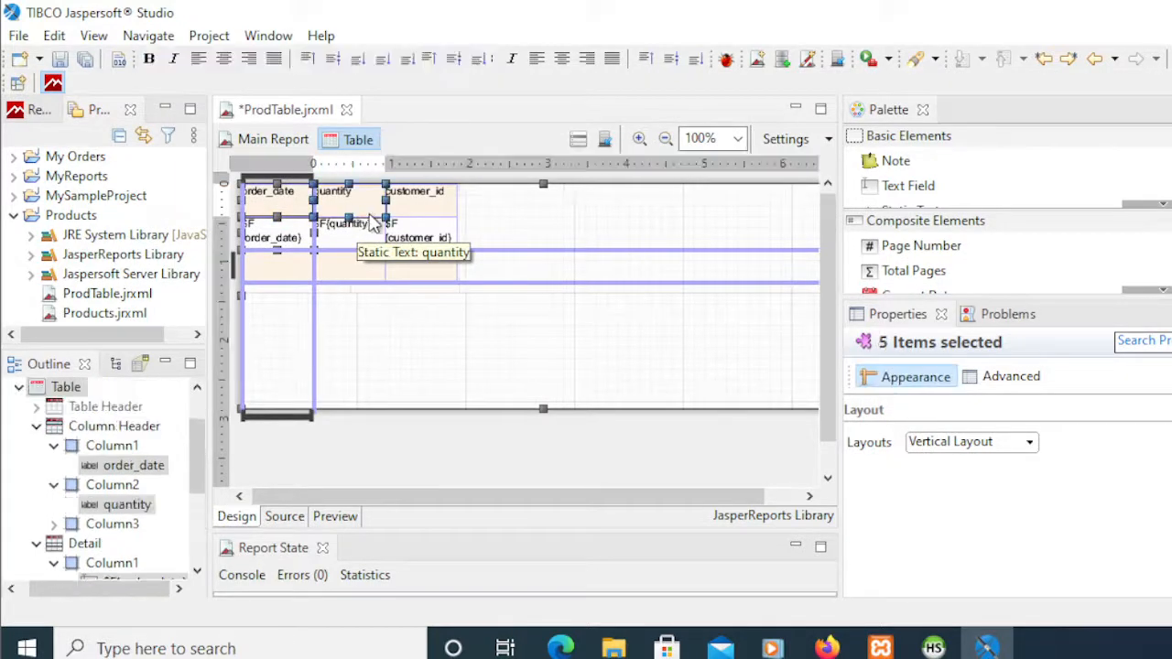
pyautogui.keyDown('ctrl'); pyautogui.click(367, 234); pyautogui.keyUp('ctrl')
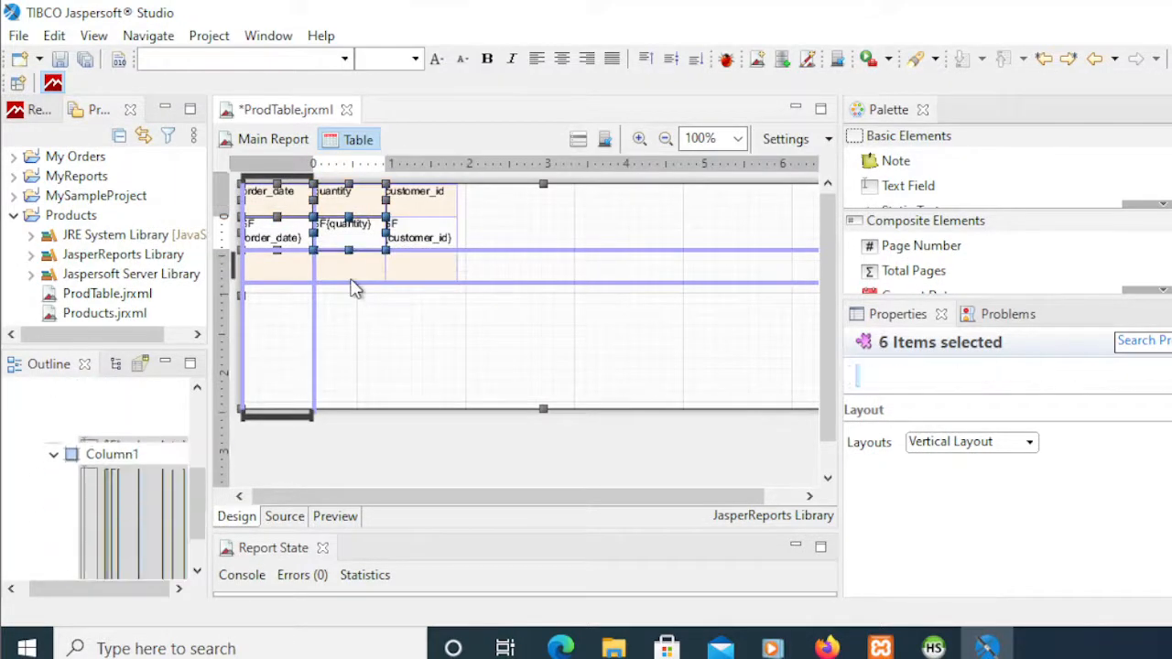
pyautogui.keyDown('ctrl'); pyautogui.click(351, 275); pyautogui.keyUp('ctrl')
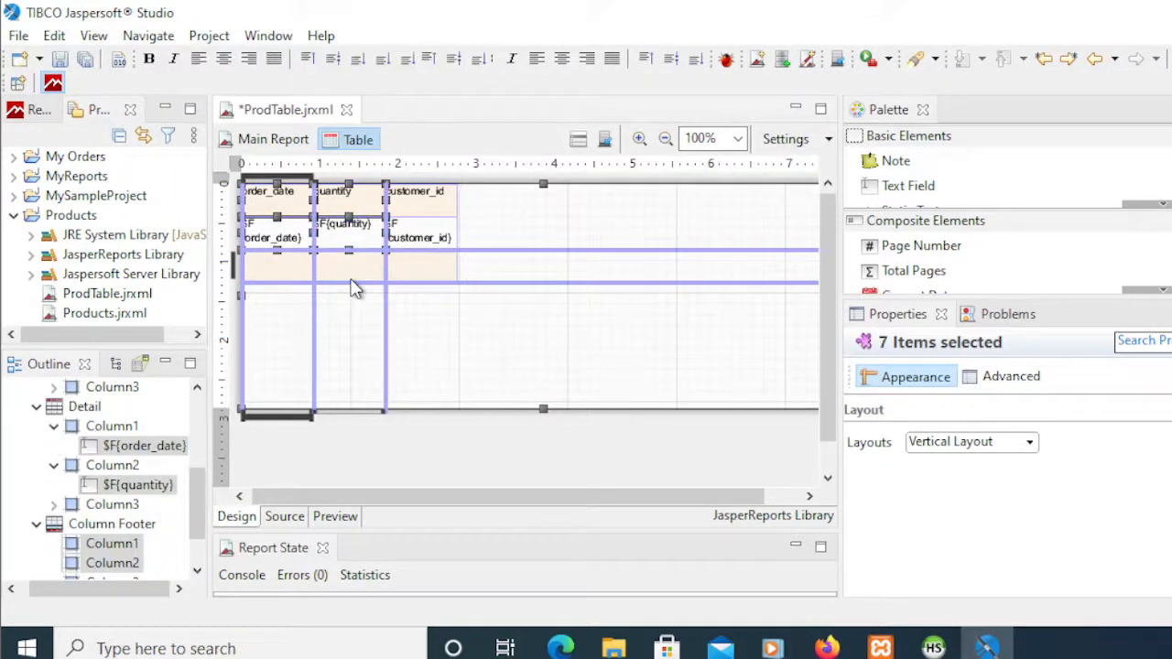
pyautogui.keyDown('ctrl'); pyautogui.click(436, 277); pyautogui.keyUp('ctrl')
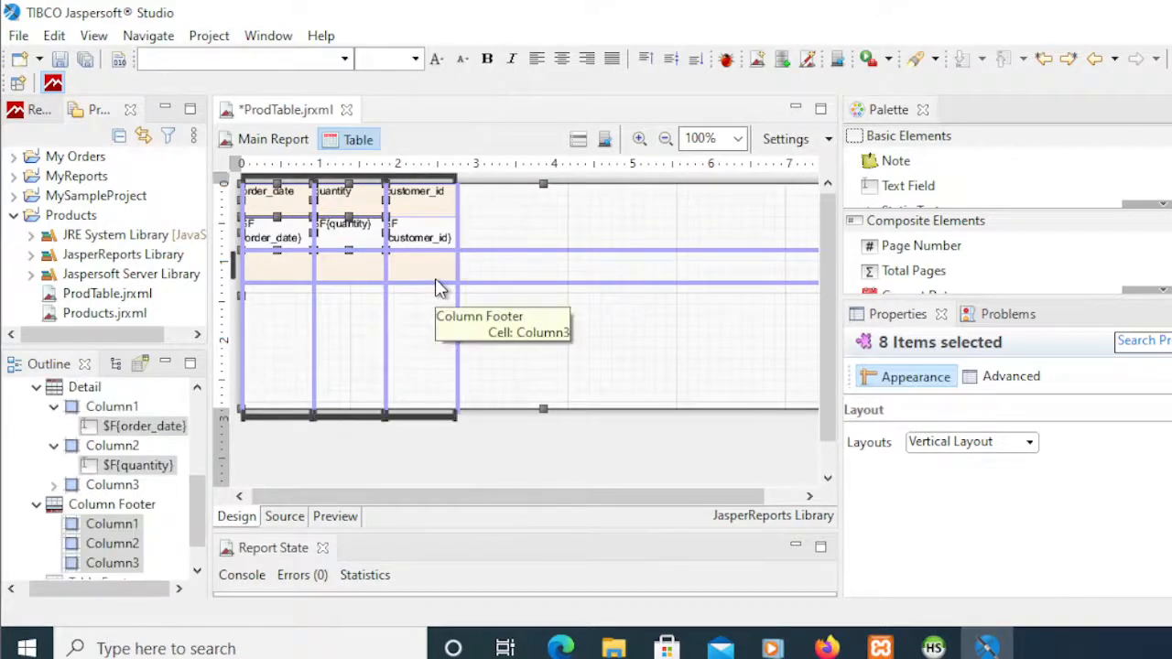
# Try to match the widths of the selected table elements and footer cells with the Match Width sizing option
pyautogui.rightClick(291, 277)
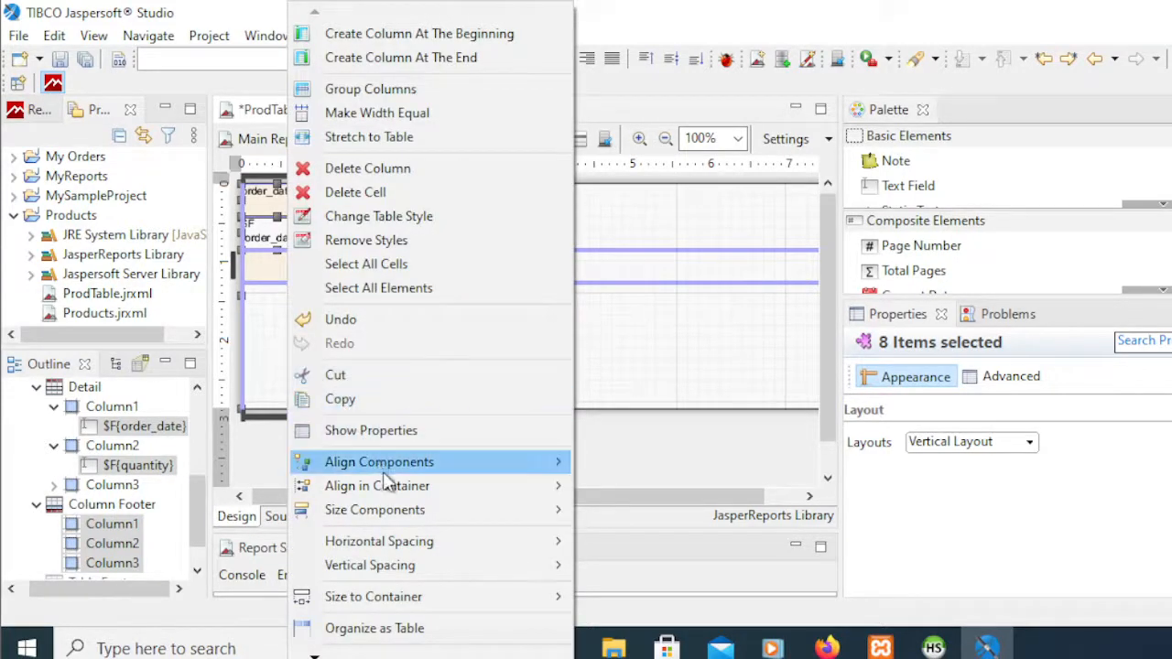
pyautogui.moveTo(409, 517)
pyautogui.moveTo(401, 466)
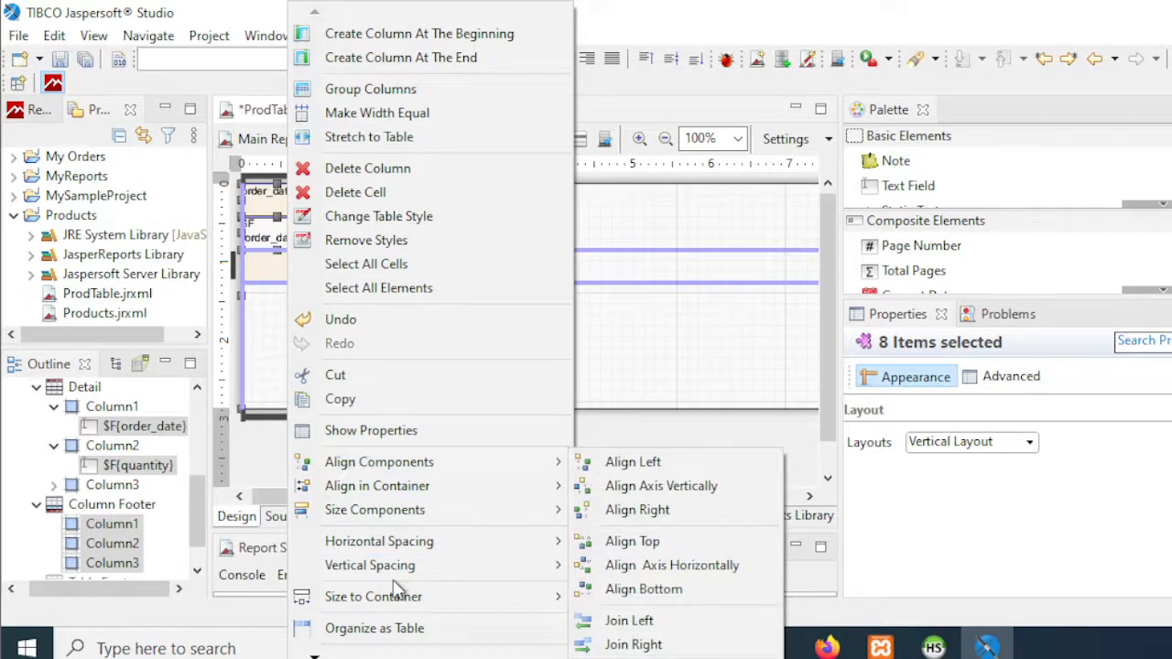
pyautogui.moveTo(430, 603)
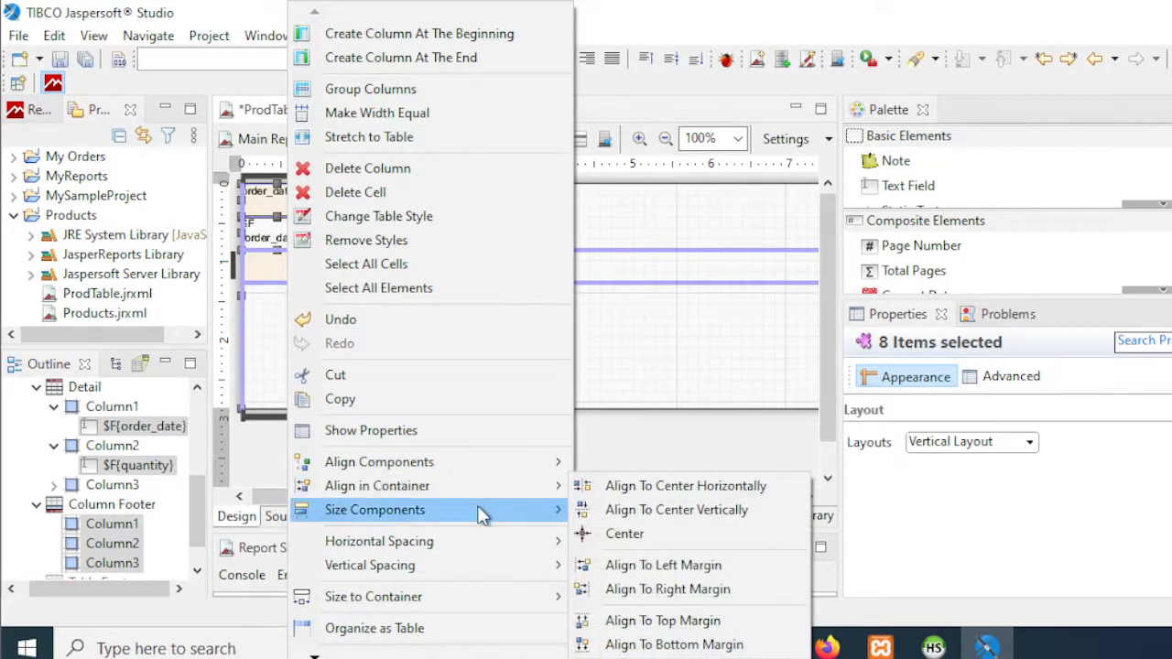
pyautogui.moveTo(478, 510)
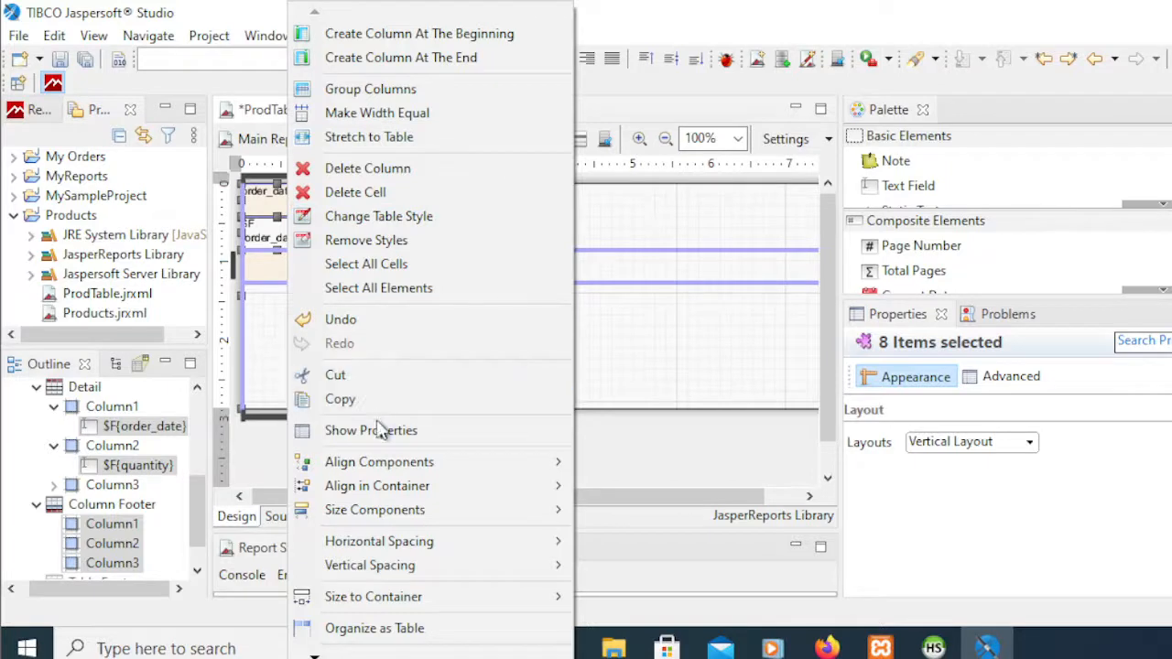
pyautogui.moveTo(321, 657)
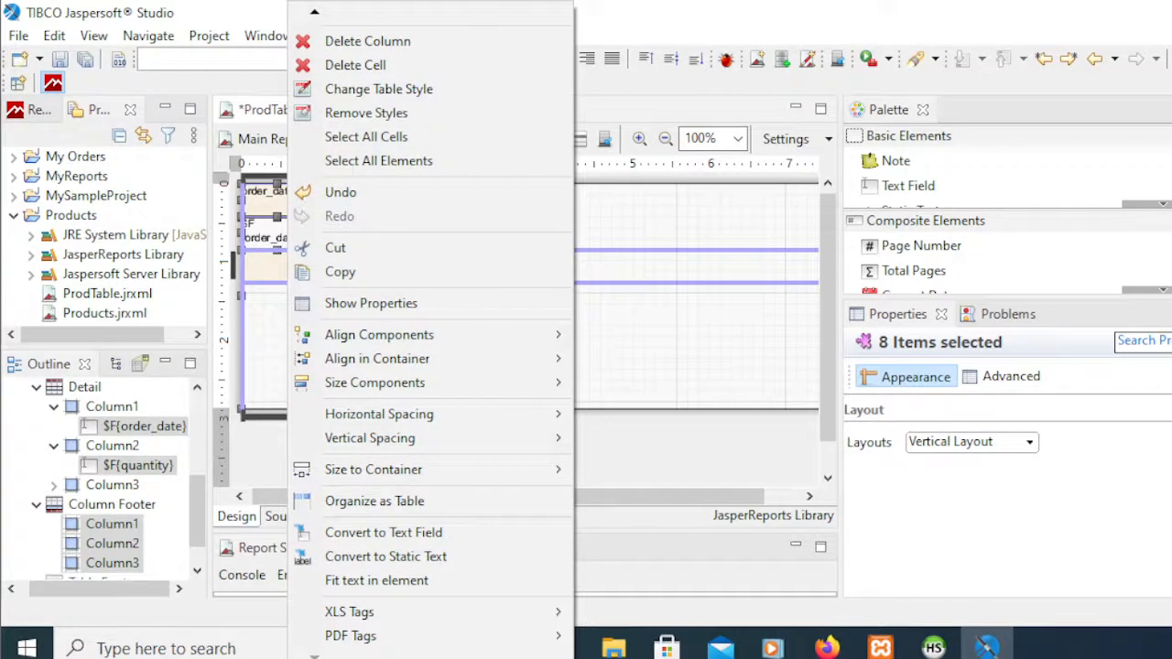
pyautogui.moveTo(420, 337)
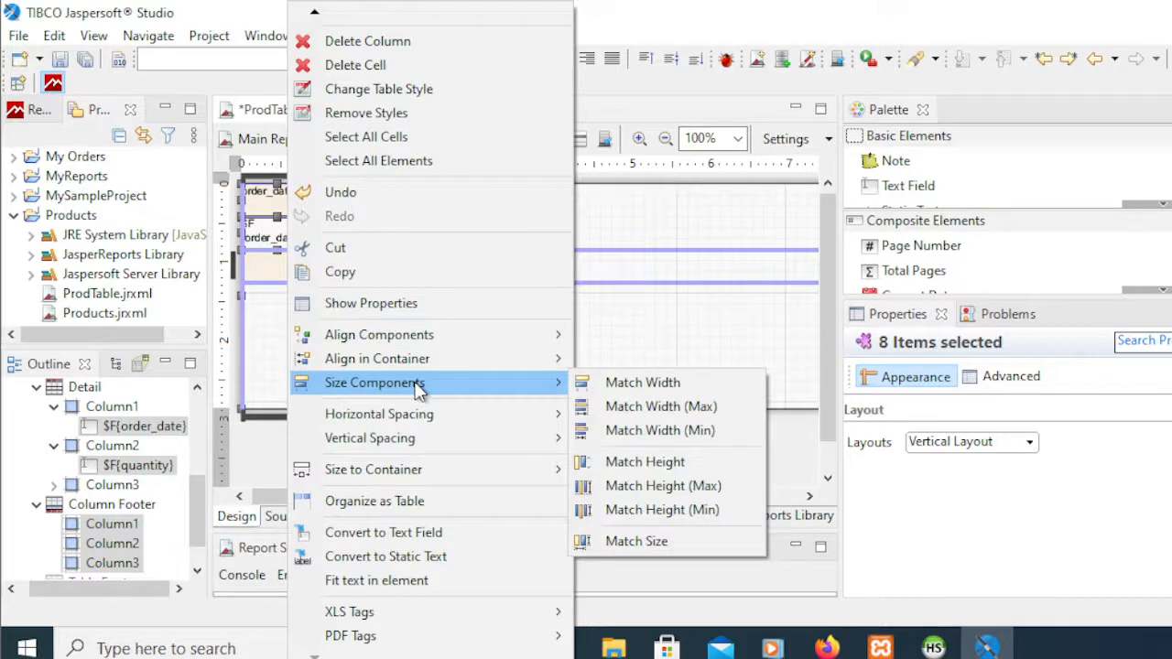
pyautogui.click(619, 383)
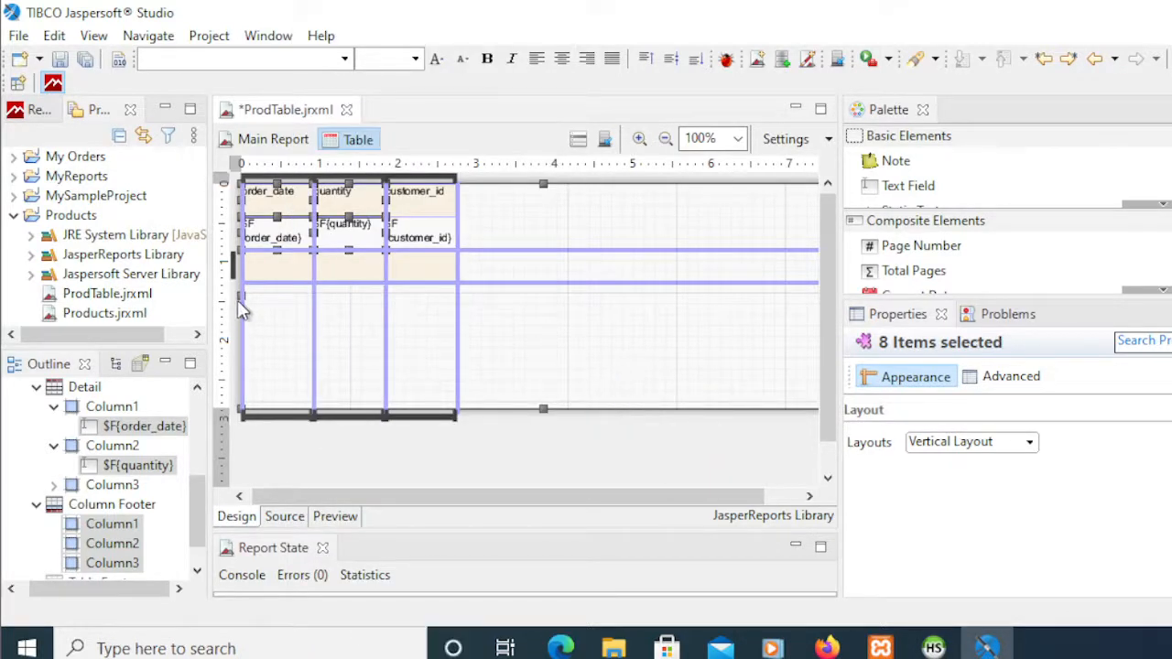
pyautogui.rightClick(276, 281)
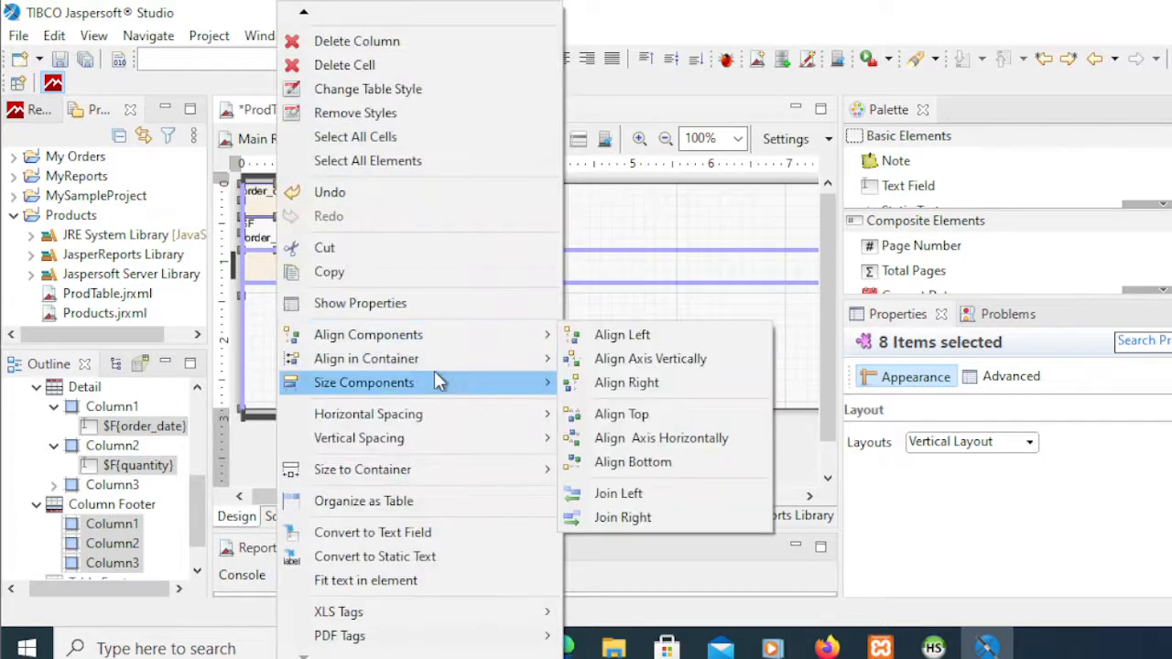
pyautogui.moveTo(434, 372)
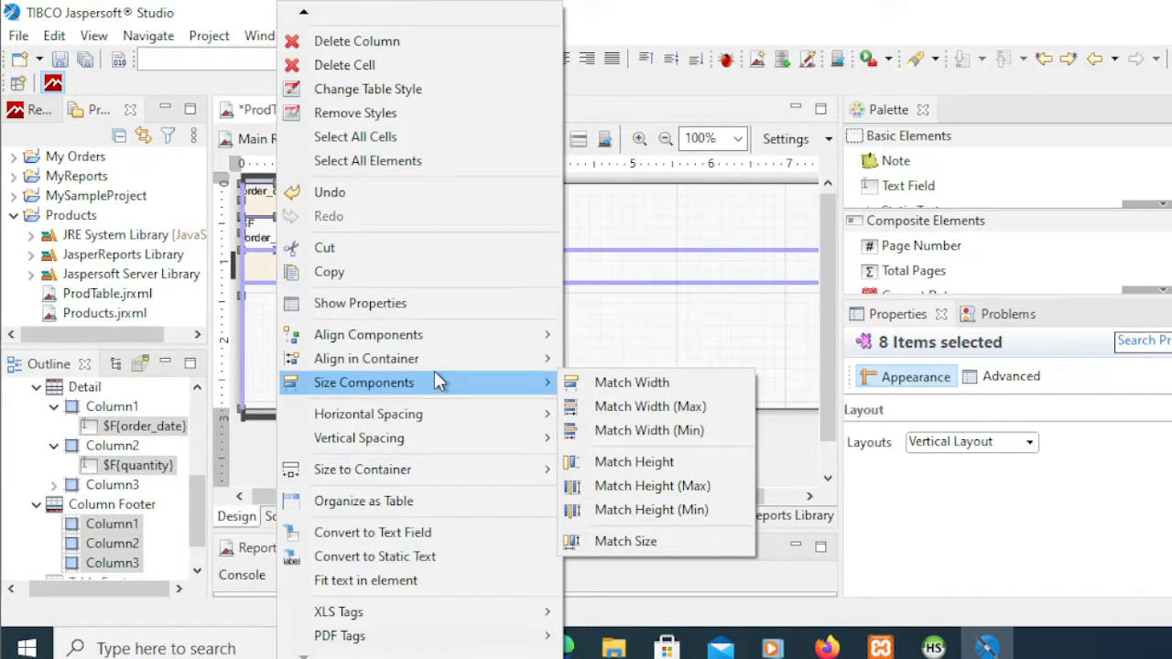
pyautogui.moveTo(452, 485)
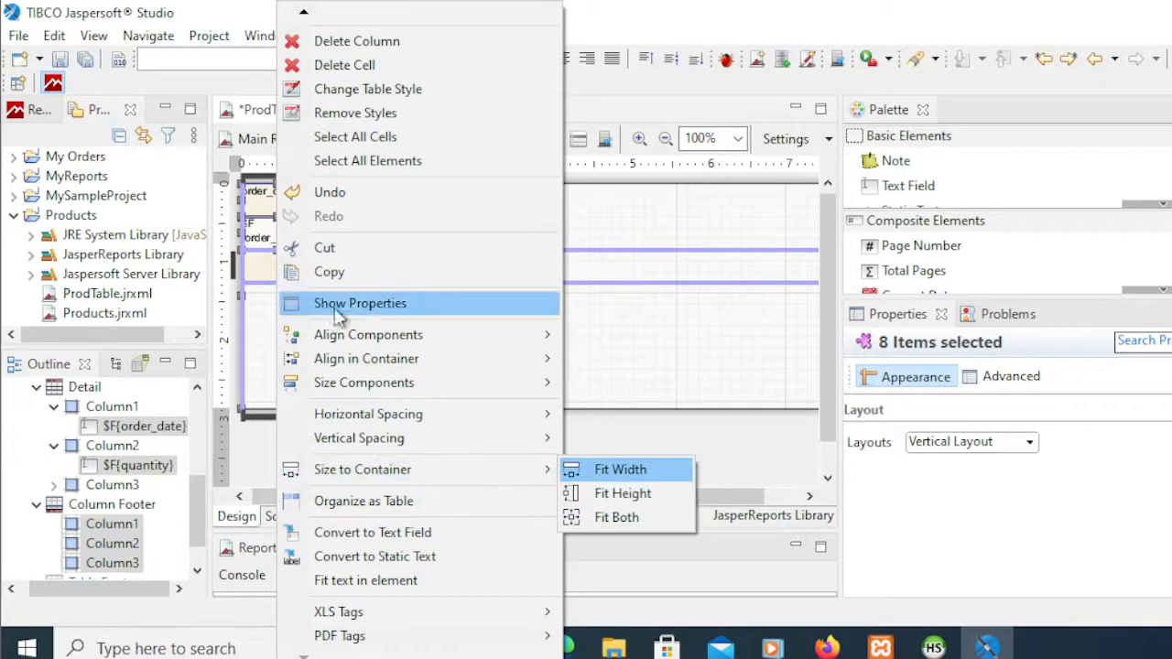
pyautogui.moveTo(385, 336)
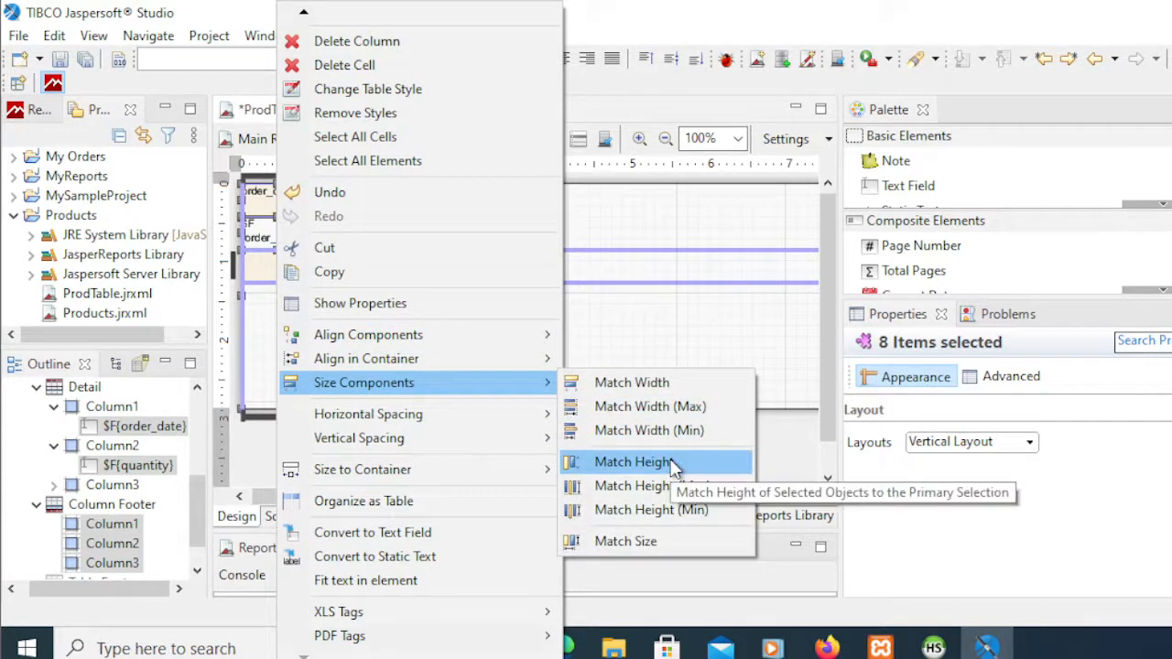
pyautogui.moveTo(933, 647)
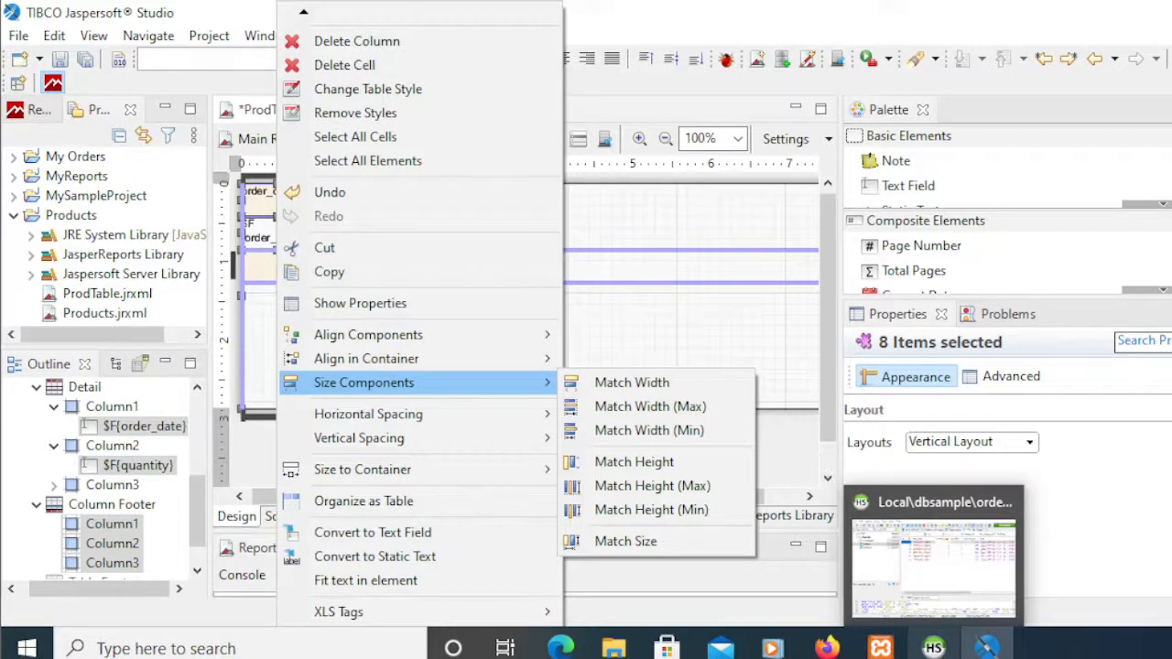
pyautogui.click(249, 337)
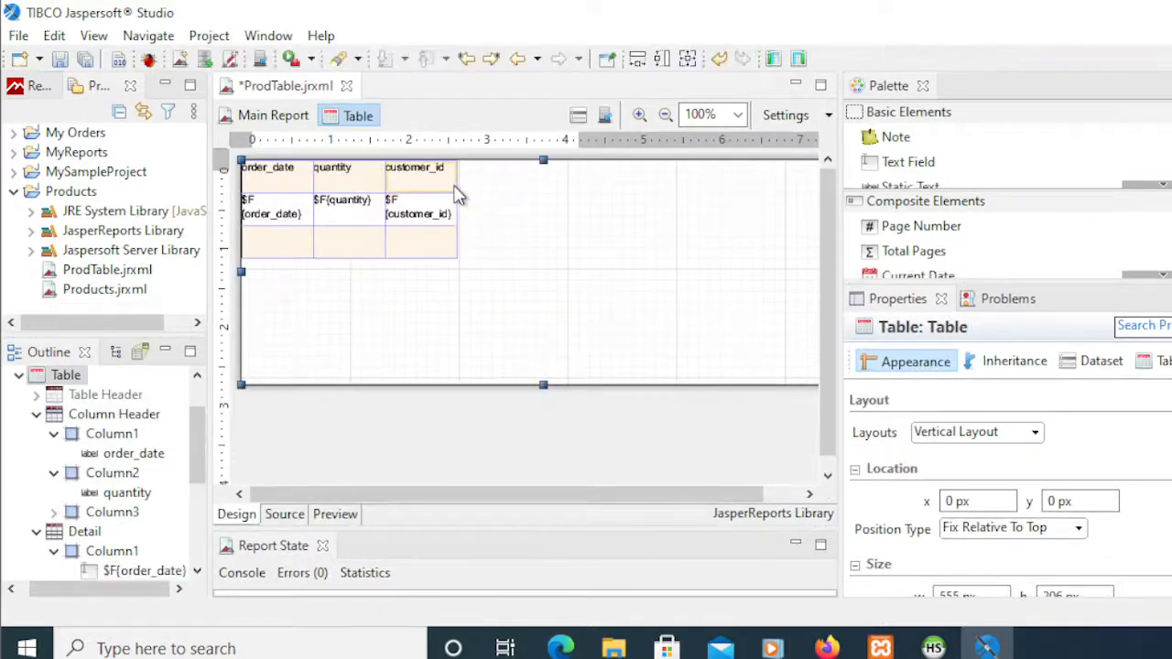
# Try to widen the customer_id column by stretching its header text
pyautogui.click(457, 180)
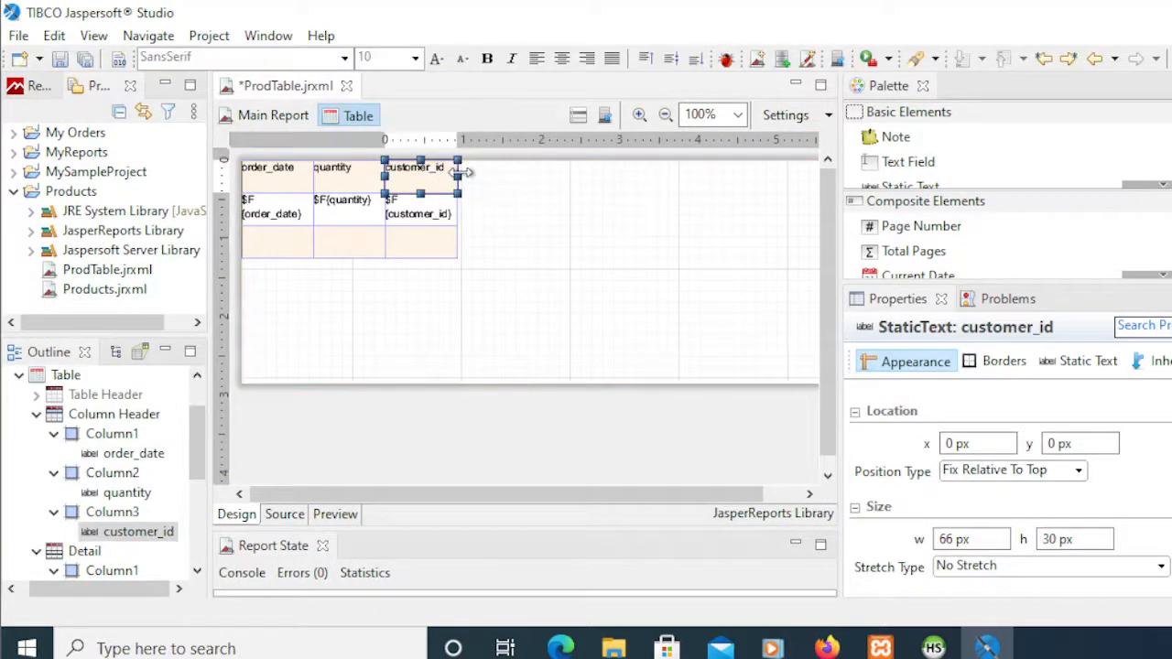
pyautogui.moveTo(458, 174); pyautogui.dragTo(475, 172)
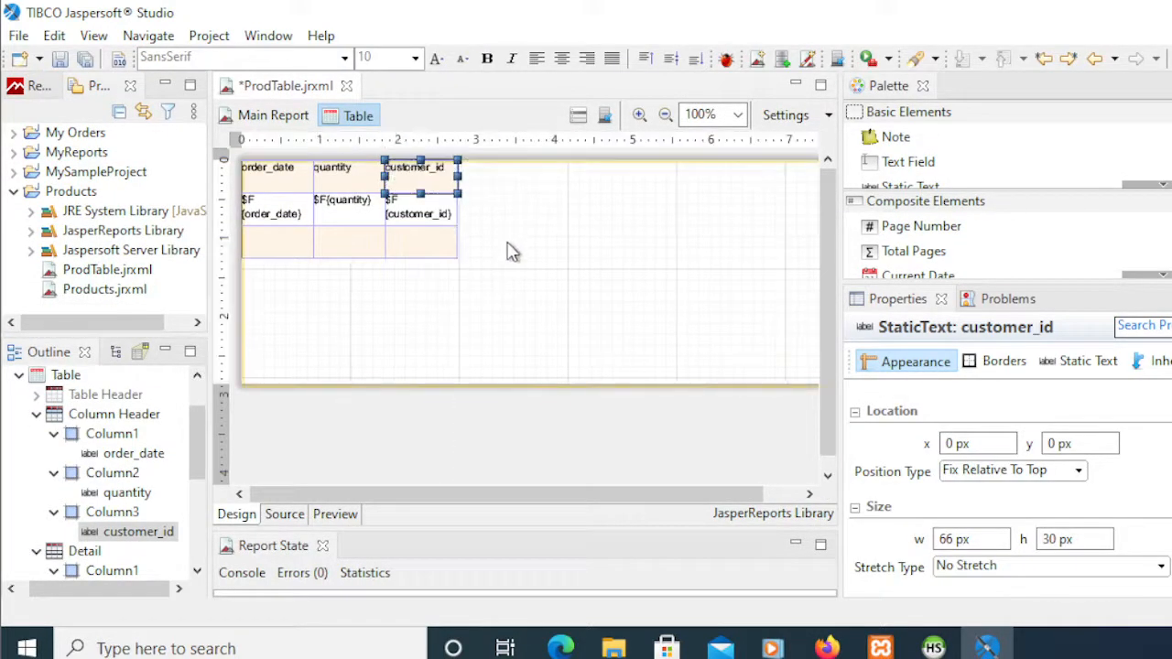
pyautogui.click(430, 255)
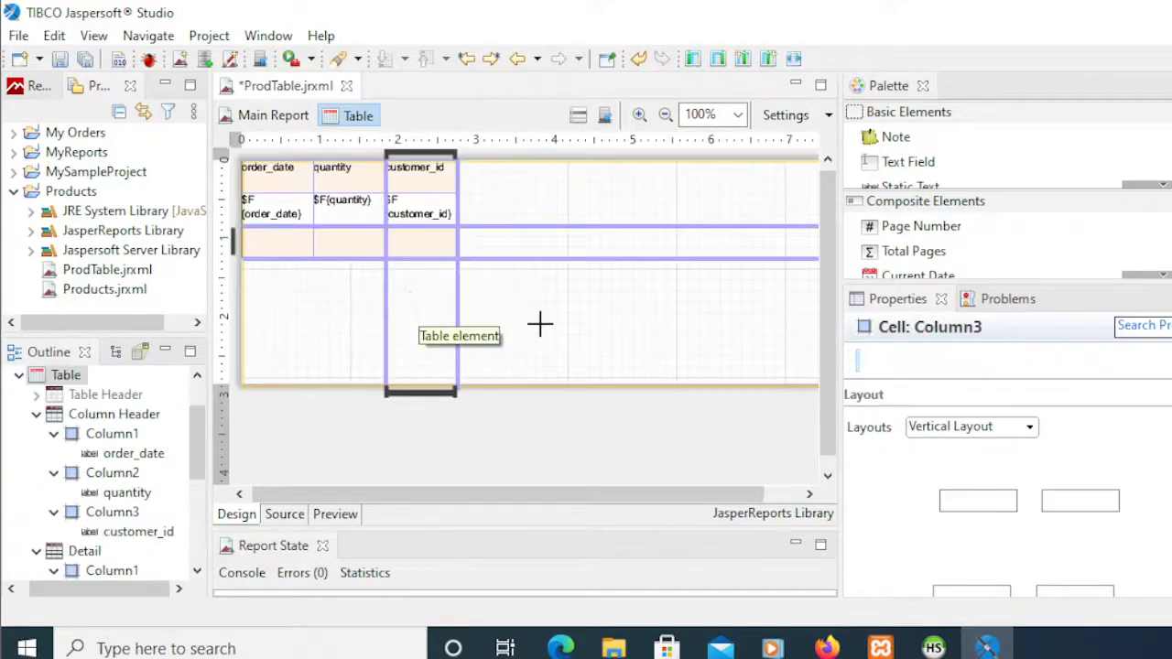
pyautogui.rightClick(413, 320)
pyautogui.click(286, 304)
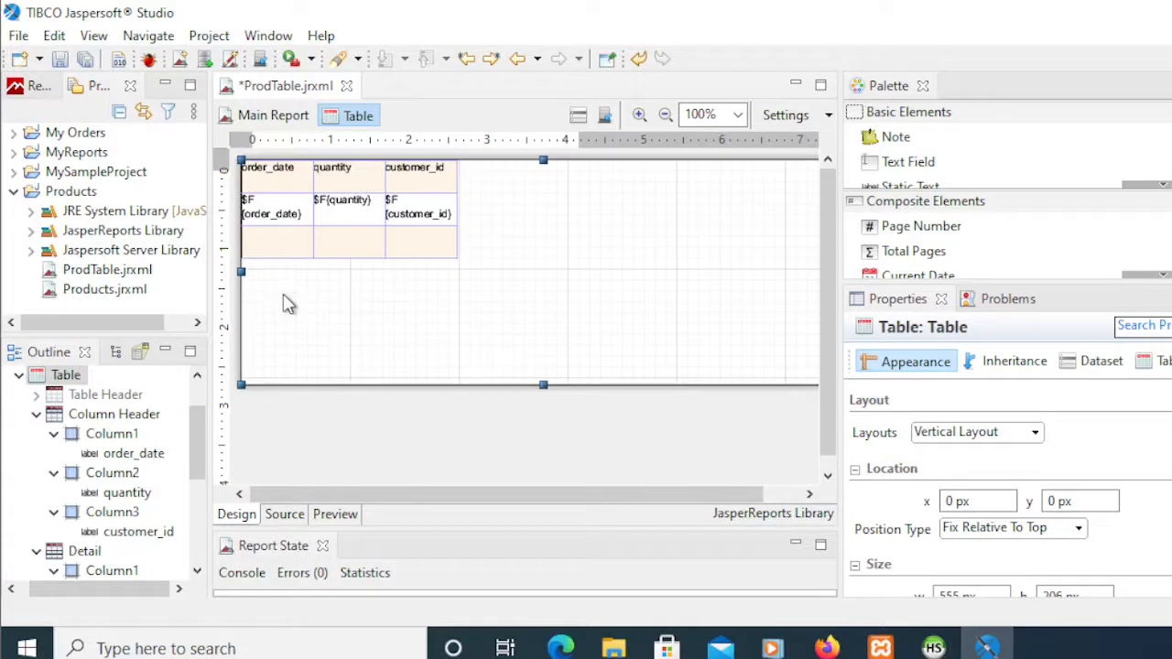
# Select the footer cells of all three columns and widen the columns together to about 4.8 ruler units each
pyautogui.click(283, 261)
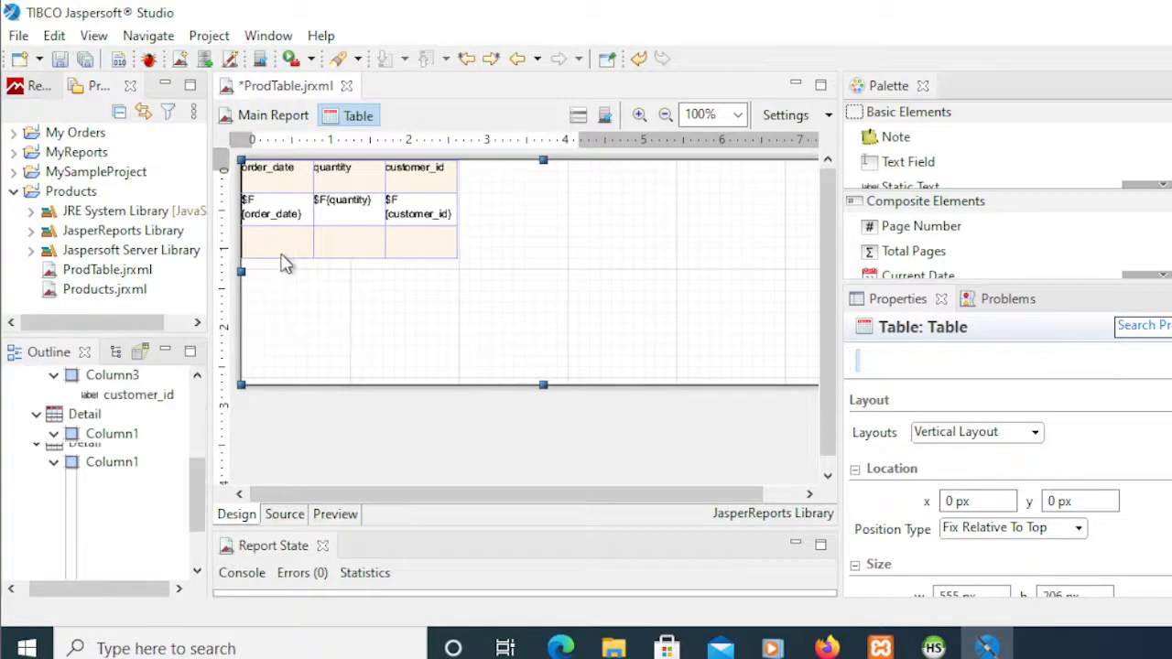
pyautogui.keyDown('shift'); pyautogui.click(354, 254); pyautogui.keyUp('shift')
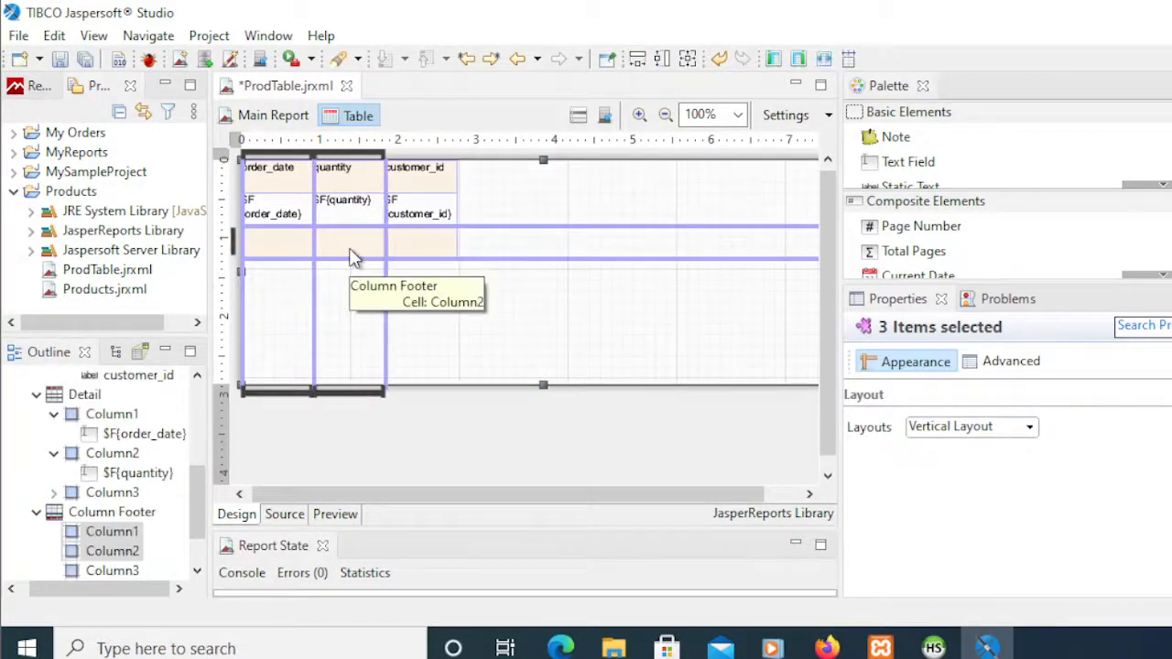
pyautogui.keyDown('shift'); pyautogui.click(426, 260); pyautogui.keyUp('shift')
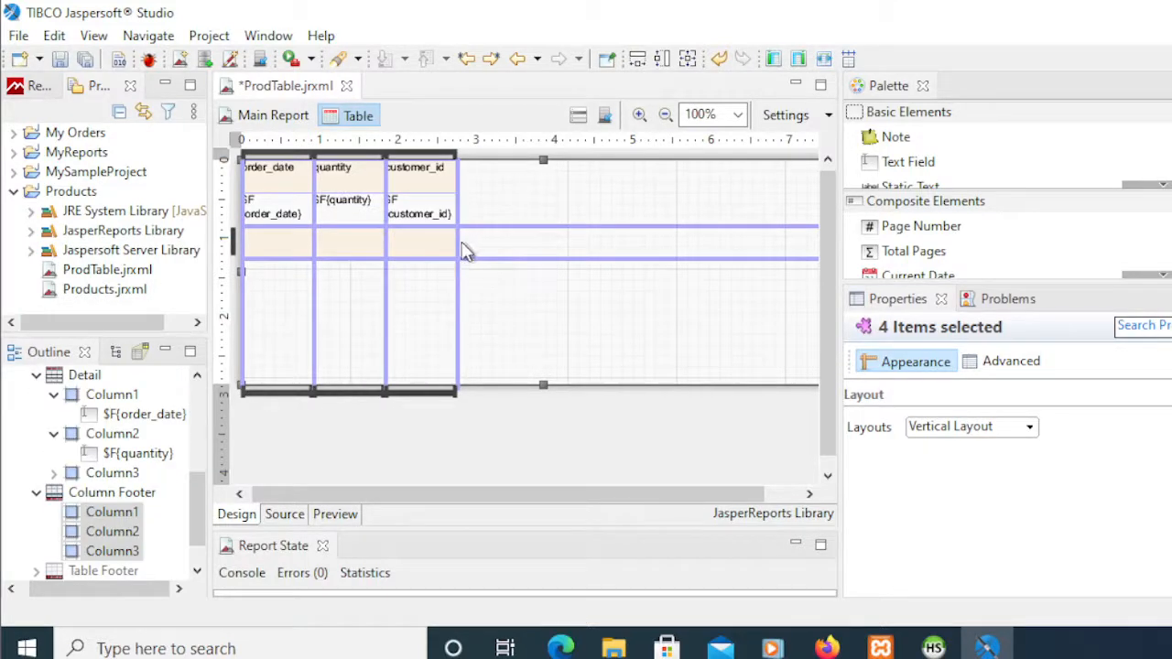
pyautogui.moveTo(456, 241); pyautogui.dragTo(760, 248)
pyautogui.moveTo(671, 288); pyautogui.dragTo(603, 288)
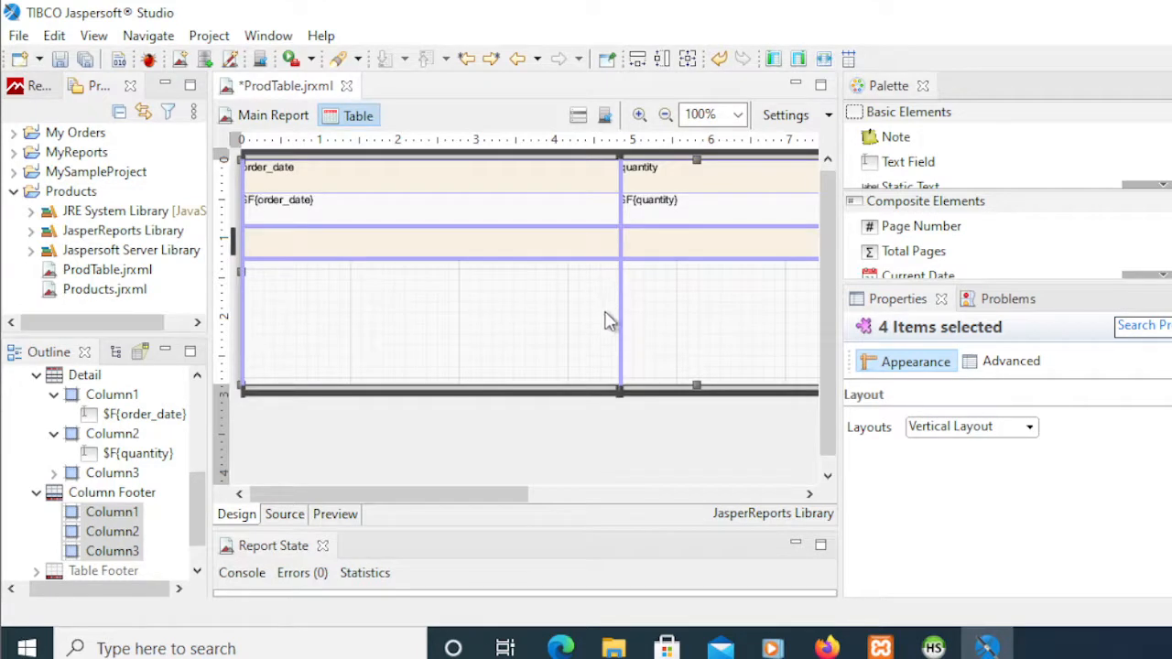
# Try to stretch the selected columns further so the table spans about 23 ruler units
pyautogui.moveTo(516, 496); pyautogui.dragTo(795, 493)
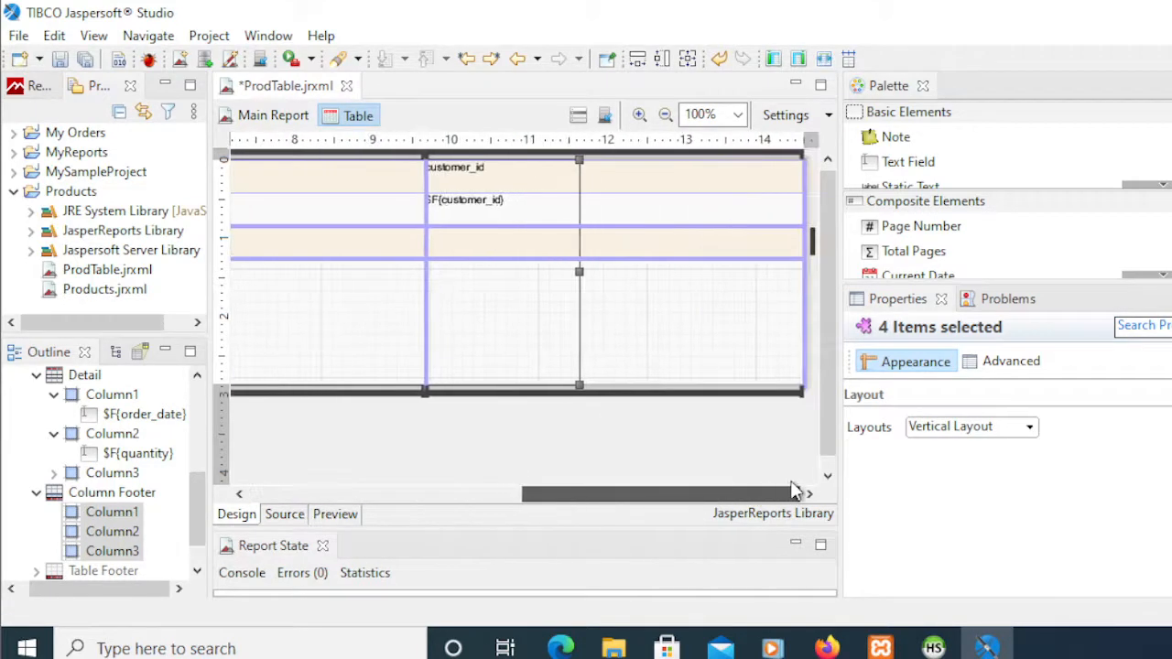
pyautogui.moveTo(580, 272); pyautogui.dragTo(754, 295)
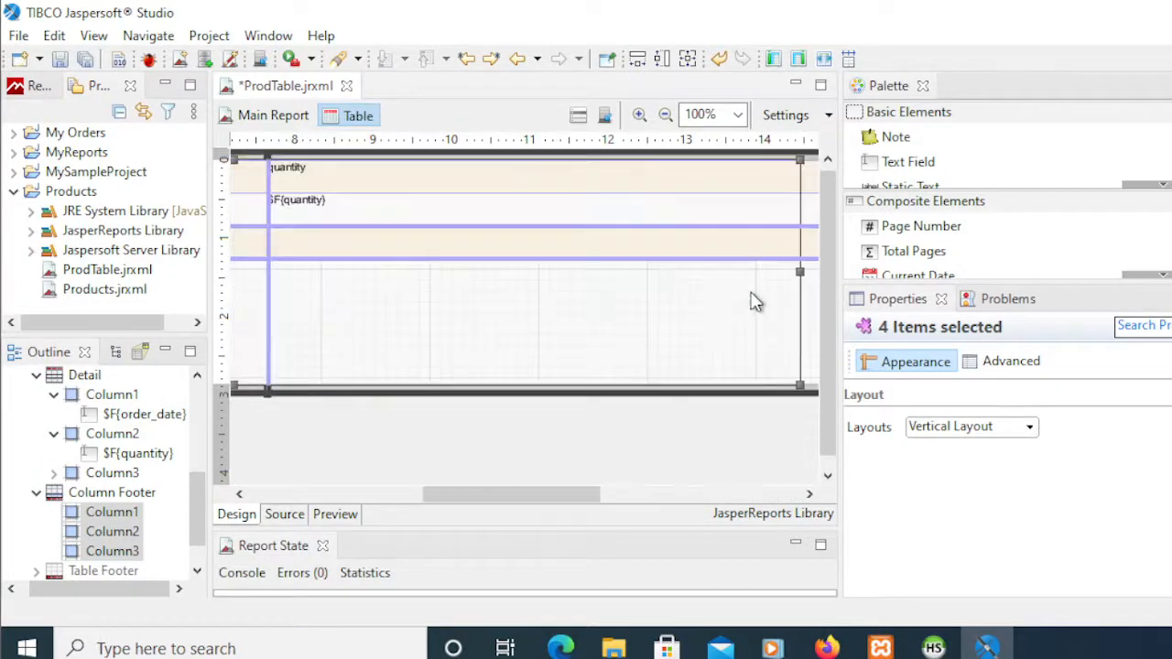
pyautogui.moveTo(599, 496); pyautogui.dragTo(824, 541)
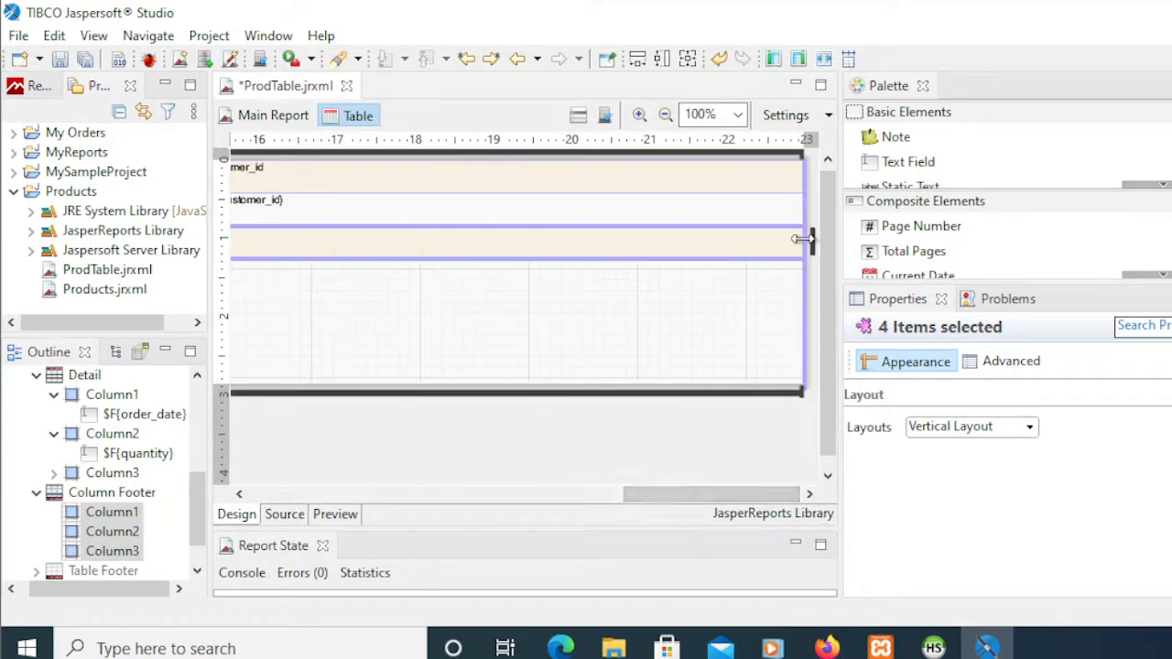
# Narrow the columns to about 4.3 ruler units in total, with the quantity column about 1.7 units wide
pyautogui.moveTo(790, 240); pyautogui.dragTo(591, 249)
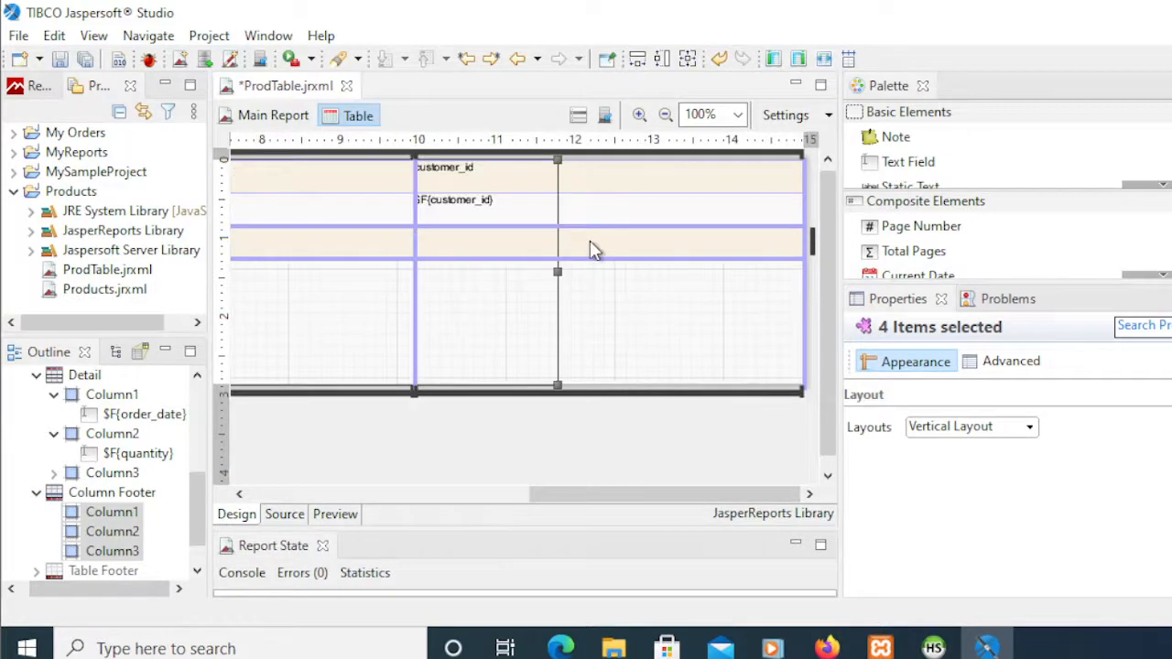
pyautogui.moveTo(414, 240); pyautogui.dragTo(311, 234)
pyautogui.moveTo(414, 236); pyautogui.dragTo(316, 263)
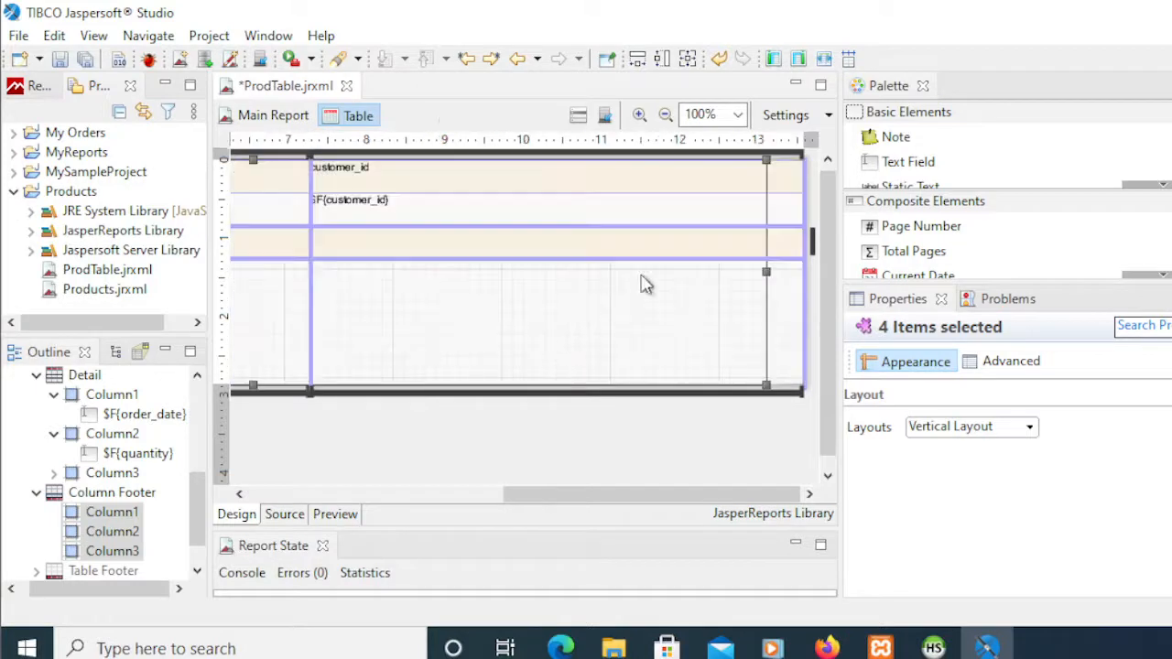
pyautogui.moveTo(810, 242); pyautogui.dragTo(576, 267)
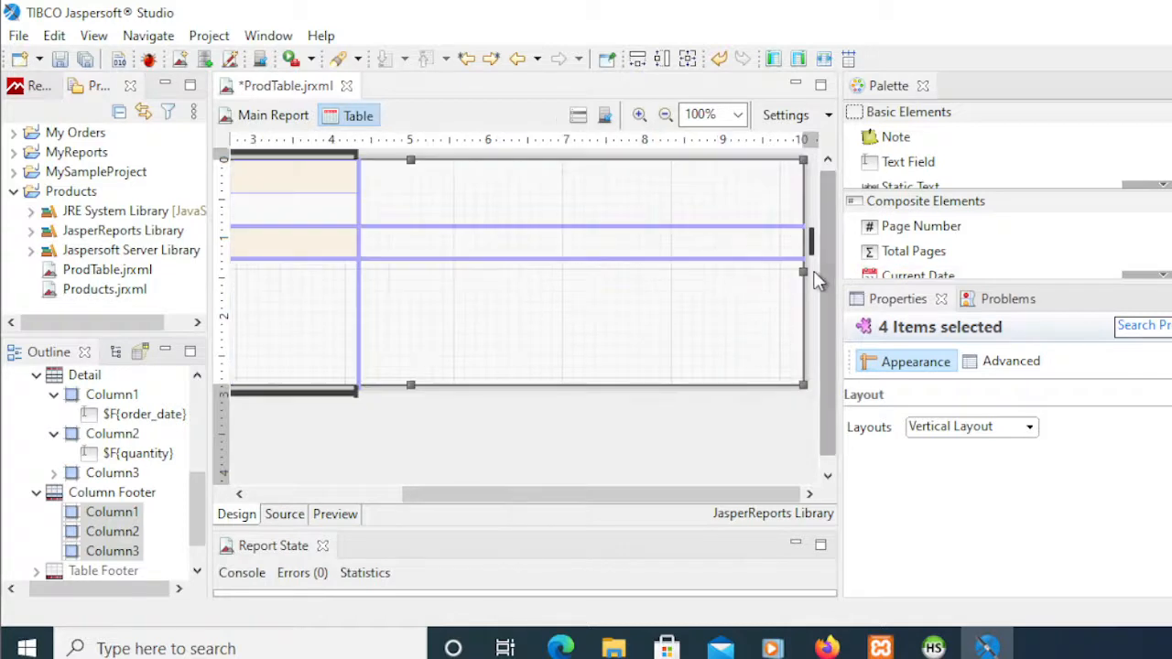
pyautogui.moveTo(797, 271); pyautogui.dragTo(540, 299)
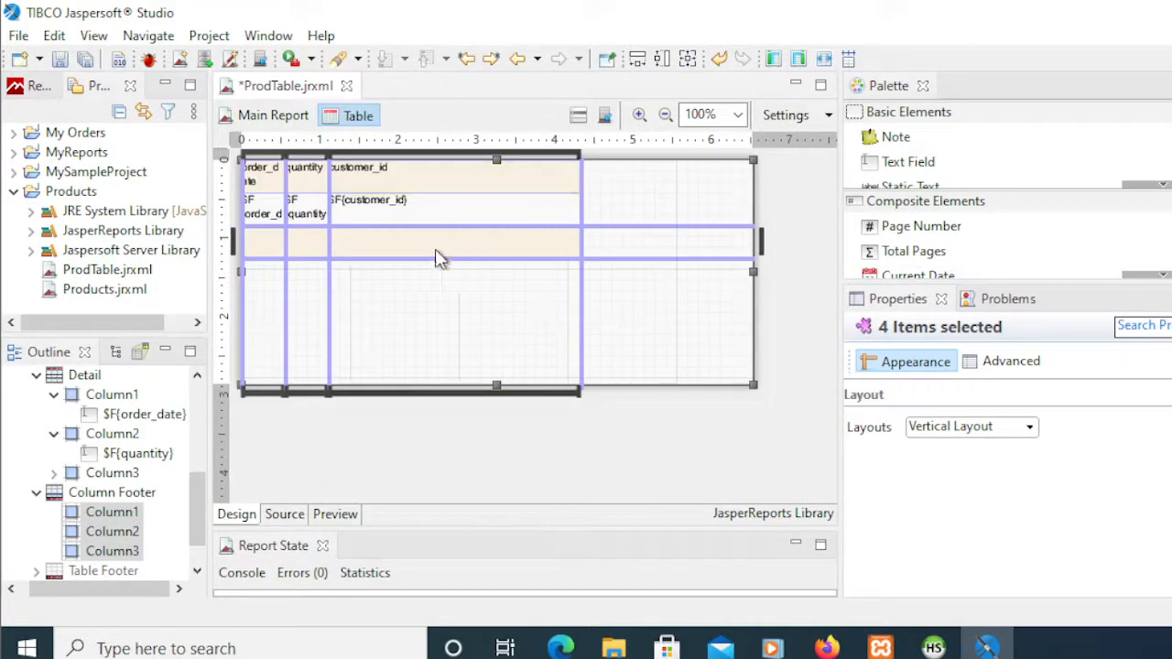
pyautogui.moveTo(328, 230); pyautogui.dragTo(417, 239)
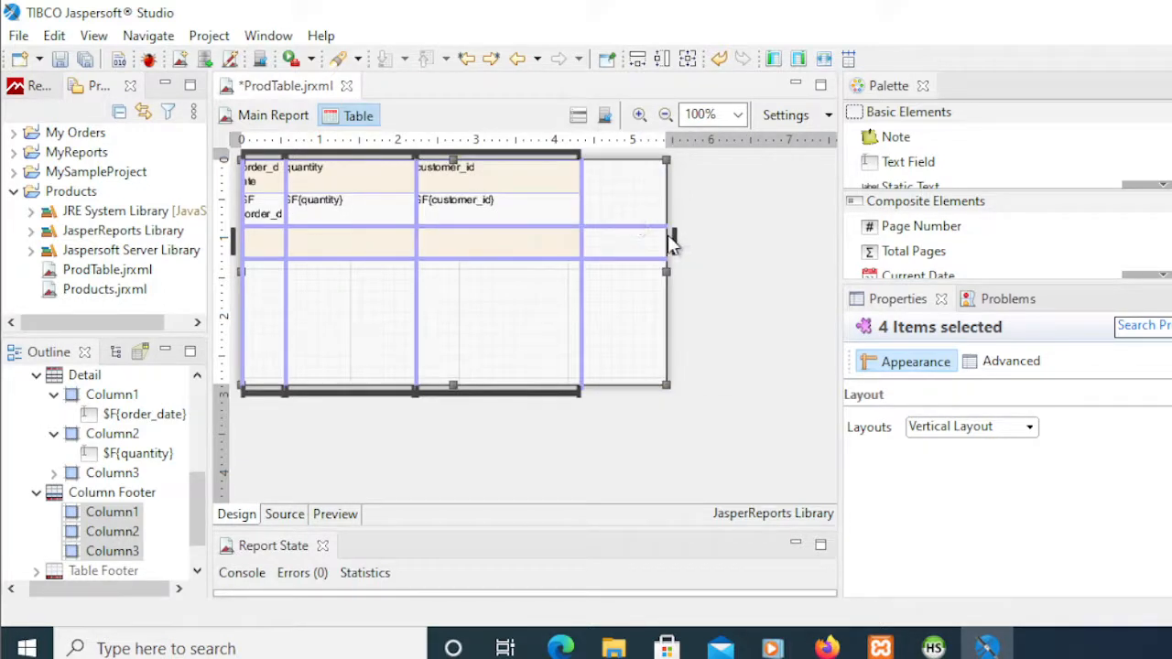
pyautogui.click(504, 210)
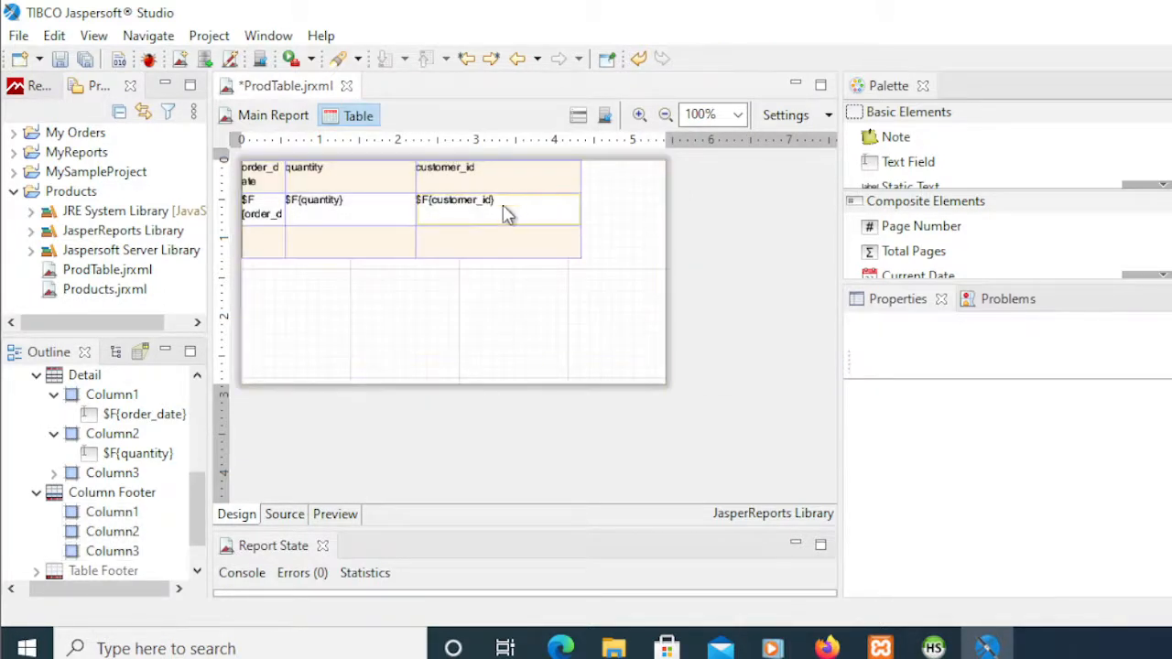
# Widen the order_date column to about 1.8 ruler units and stretch the table frame to a width of 402 px
pyautogui.click(280, 175)
pyautogui.keyDown('ctrl'); pyautogui.click(266, 247); pyautogui.keyUp('ctrl')
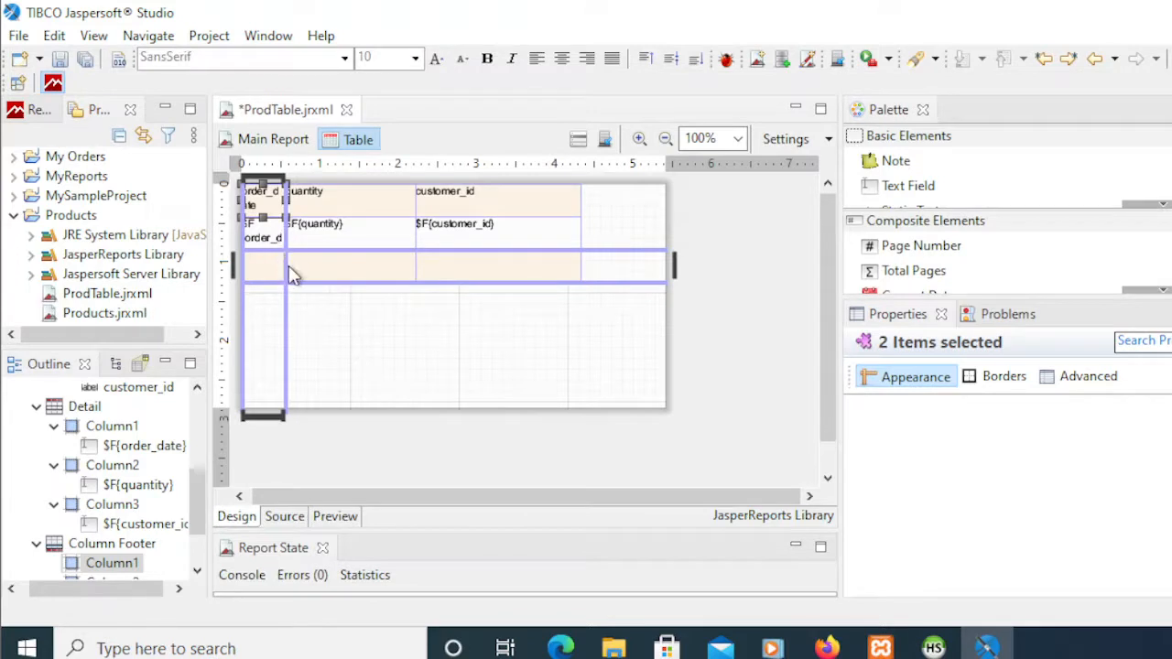
pyautogui.moveTo(322, 266); pyautogui.dragTo(370, 263)
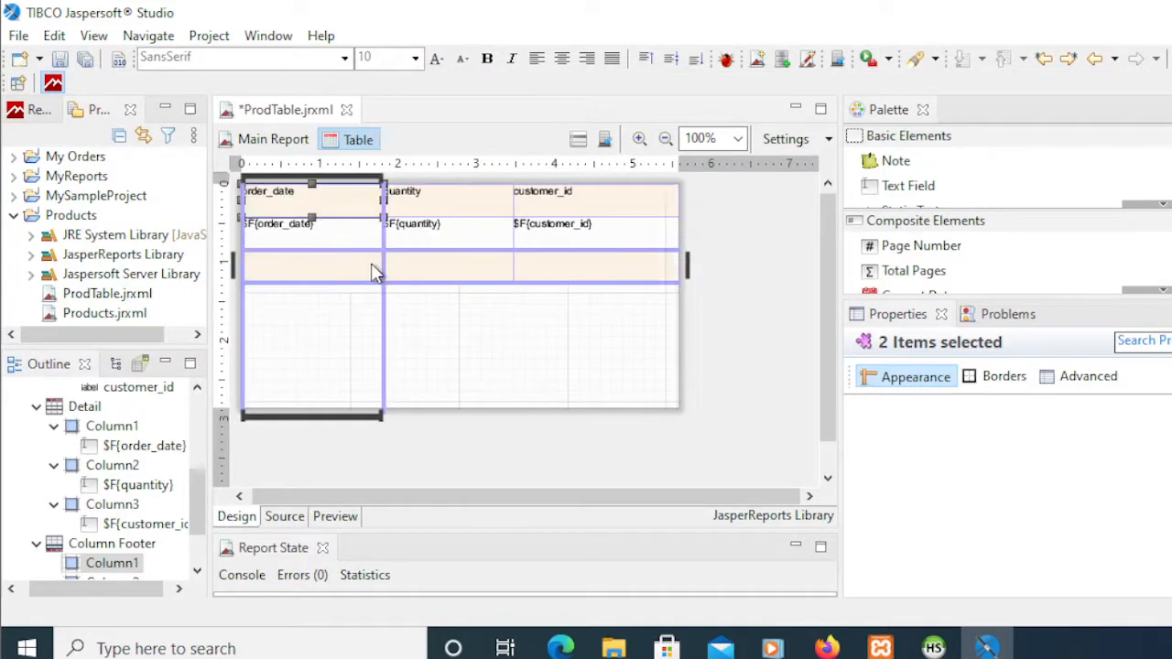
pyautogui.click(498, 379)
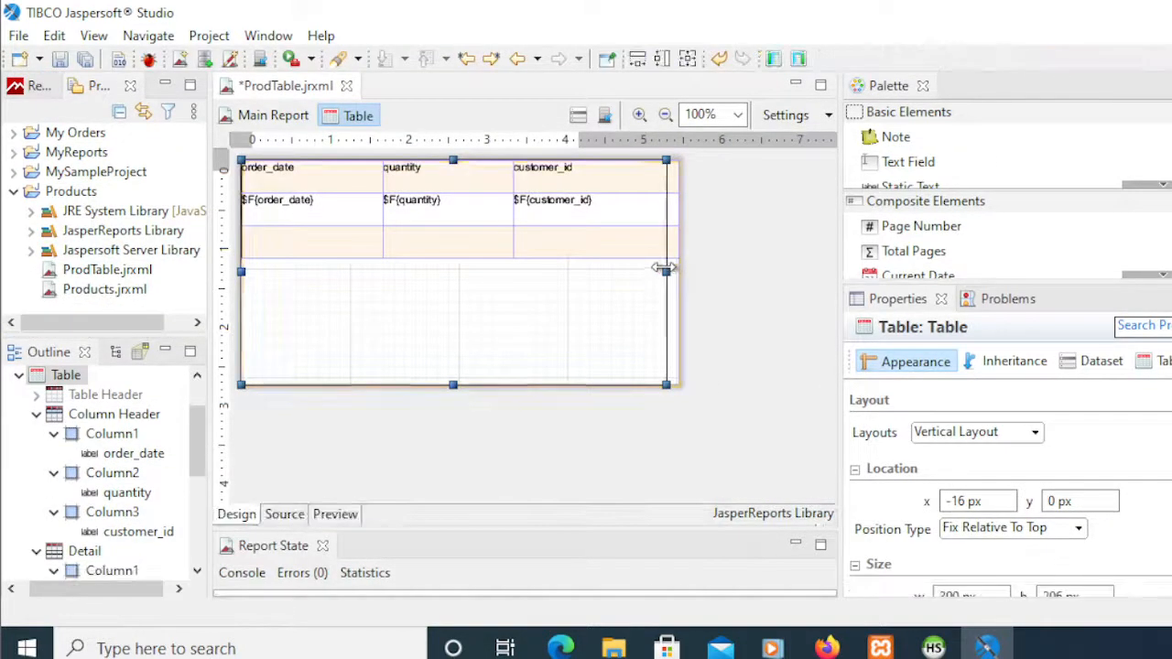
pyautogui.moveTo(666, 271); pyautogui.dragTo(685, 271)
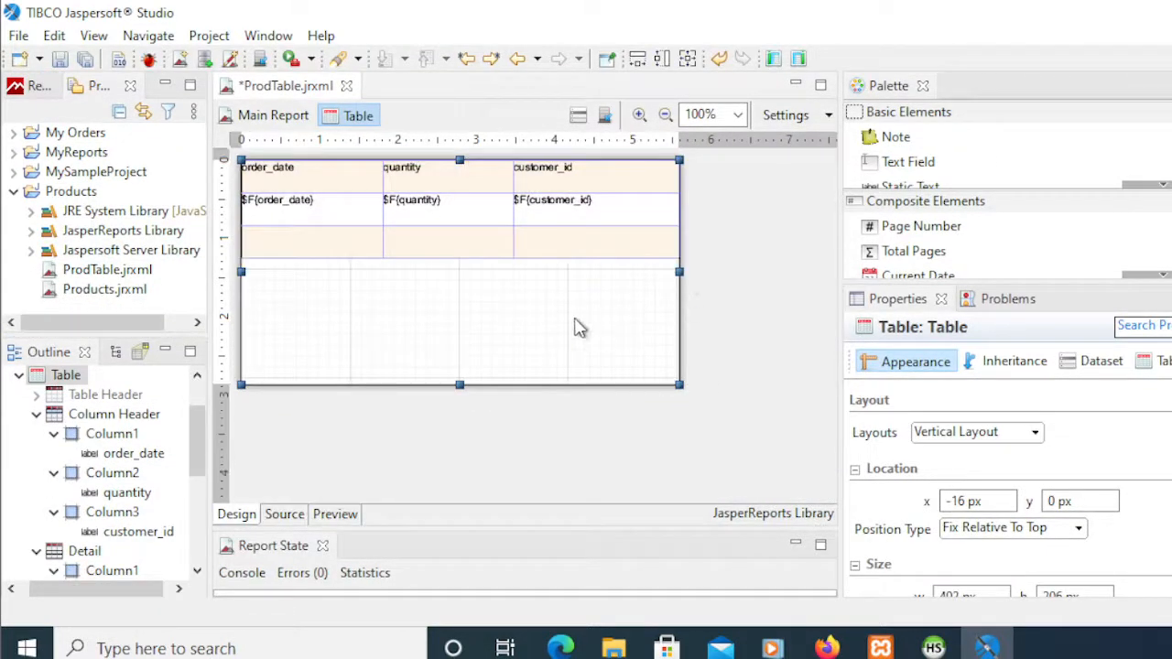
# Preview the report, check the resized columns in the order tables, and open the report's XML source
pyautogui.click(338, 514)
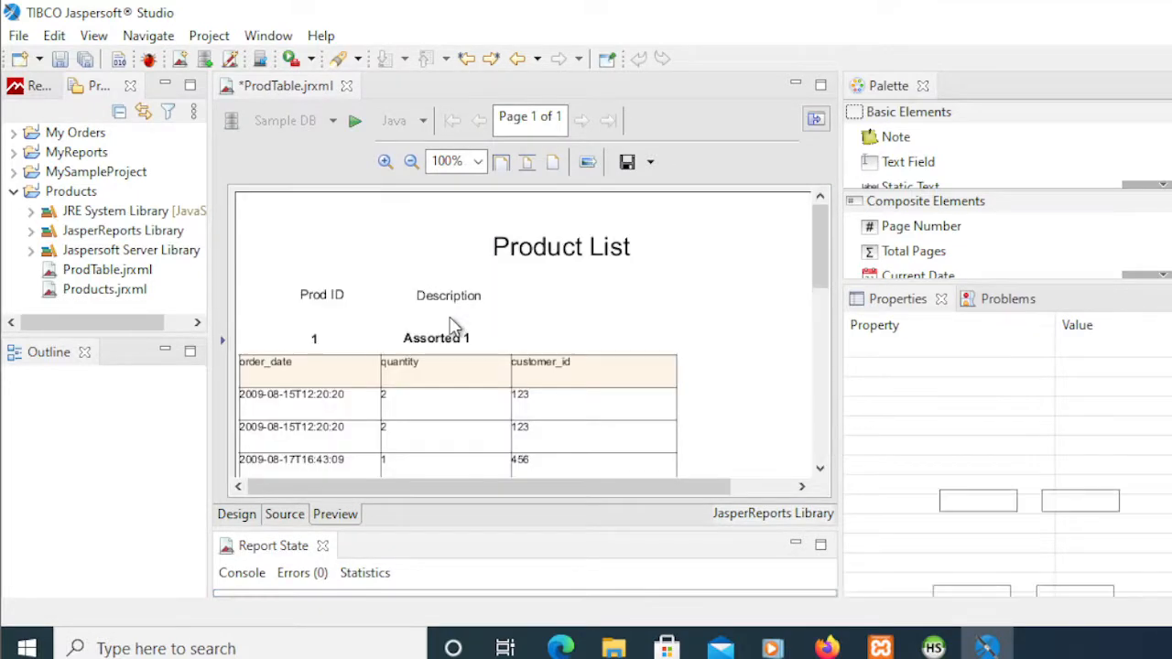
pyautogui.scroll(-5, 591, 375)
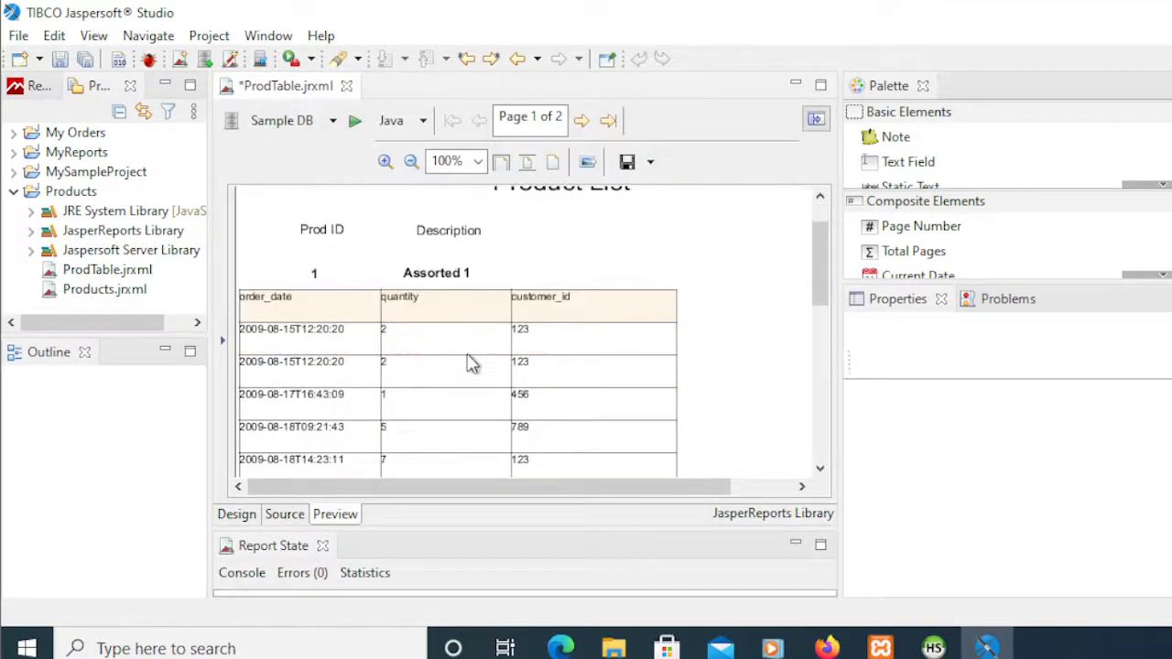
pyautogui.scroll(-2, 592, 377)
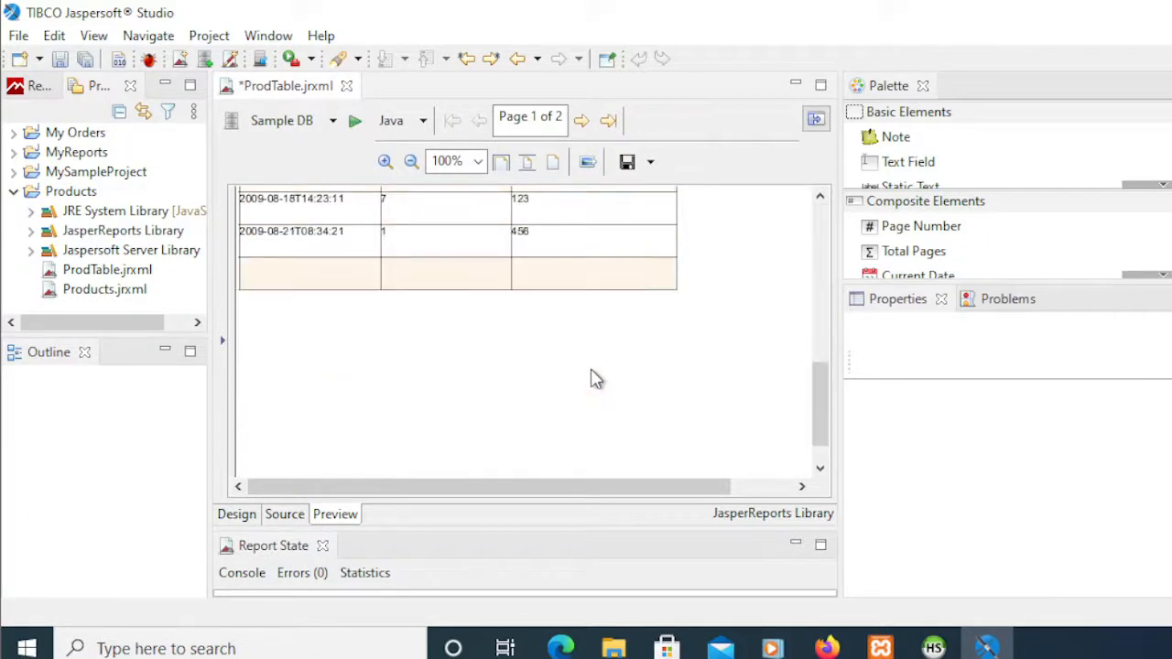
pyautogui.moveTo(824, 411); pyautogui.dragTo(777, 293)
pyautogui.click(285, 518)
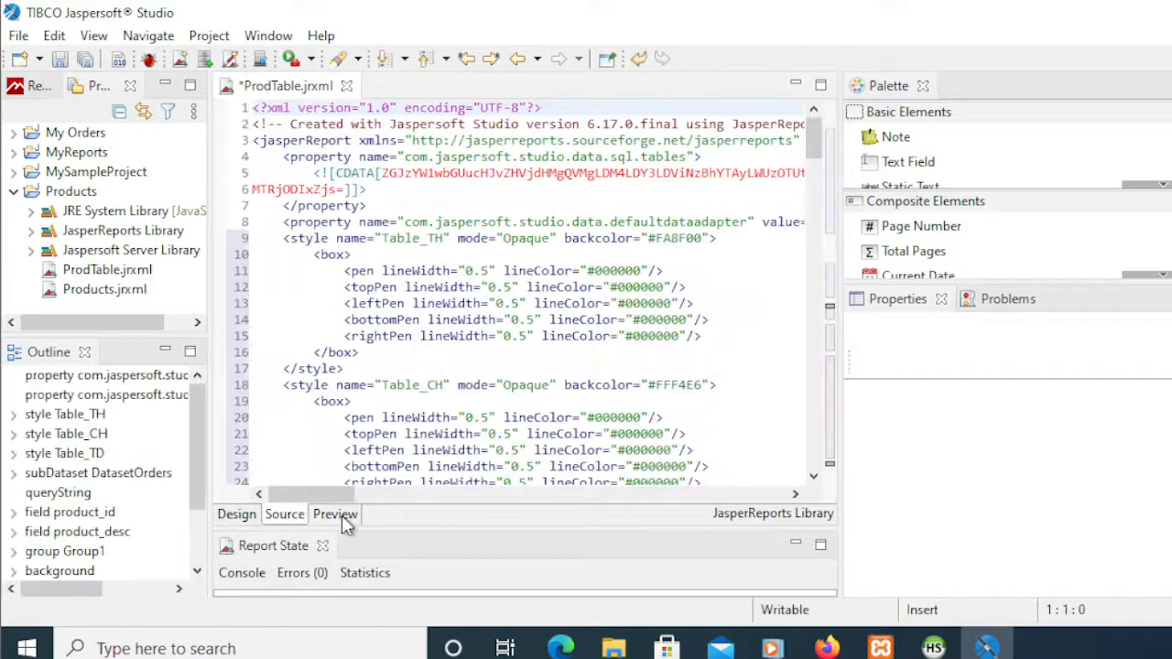
# Return to the report design and shift the table in the Detail 1 band to an x position of 13 px
pyautogui.click(236, 516)
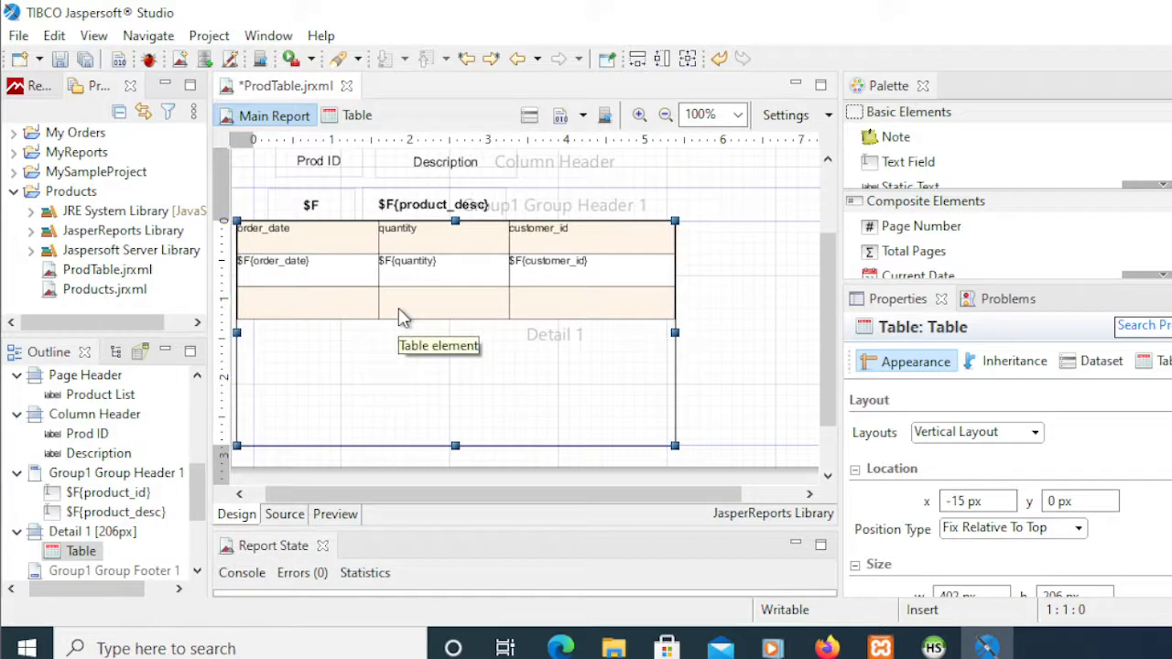
pyautogui.press('Right')
pyautogui.press('Right')
pyautogui.press('Right')
pyautogui.press('Right')
pyautogui.press('Right')
pyautogui.press('Right')
pyautogui.press('Right')
pyautogui.press('Right')
pyautogui.press('Right')
pyautogui.press('Right')
pyautogui.press('Right')
pyautogui.press('Right')
pyautogui.press('Right')
pyautogui.press('Right')
pyautogui.press('Right')
pyautogui.press('Right')
pyautogui.press('Right')
pyautogui.press('Right')
pyautogui.press('Right')
pyautogui.press('Right')
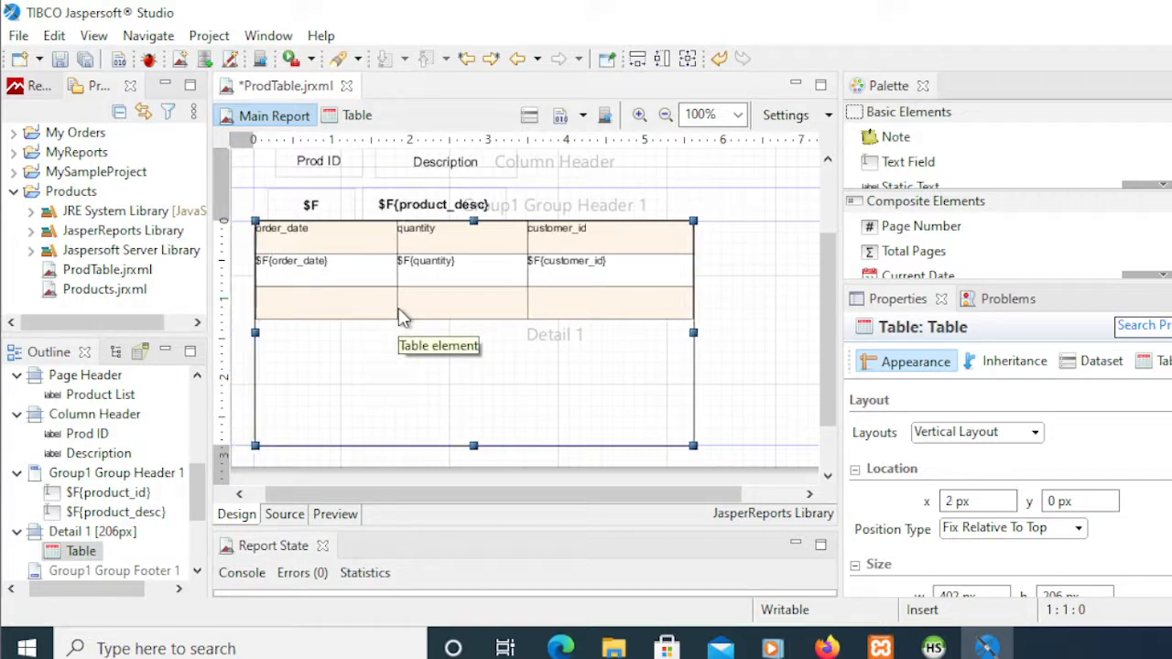
pyautogui.press('Right')
pyautogui.press('Right')
pyautogui.press('Right')
pyautogui.press('Right')
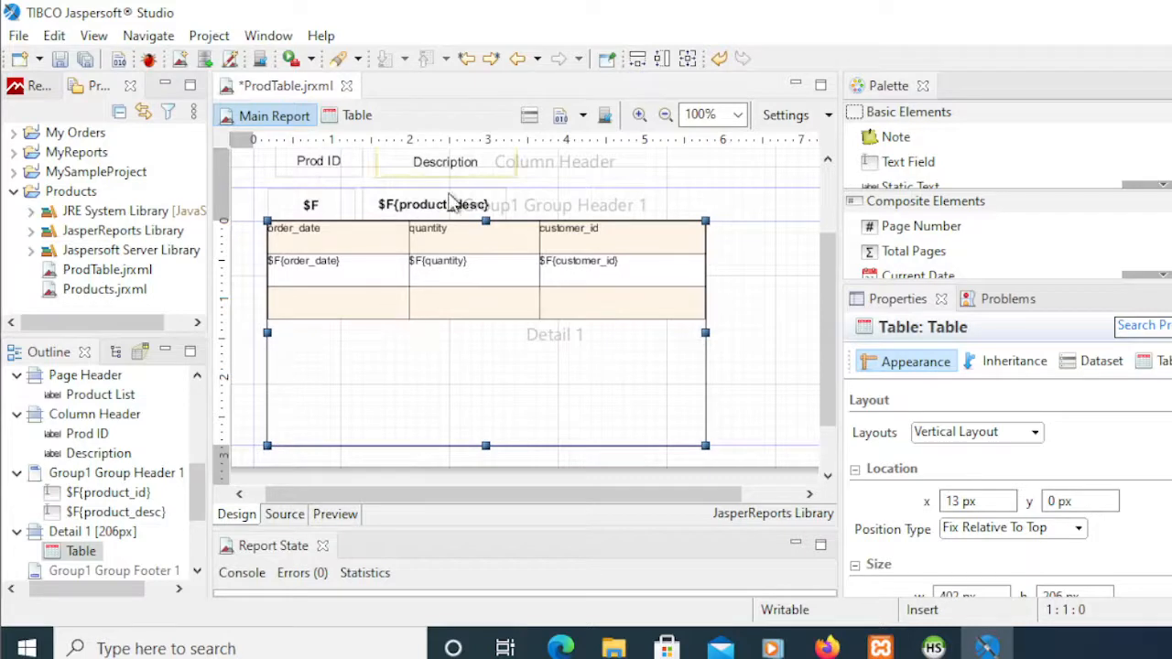
pyautogui.scroll(2, 831, 330)
pyautogui.scroll(-2, 829, 325)
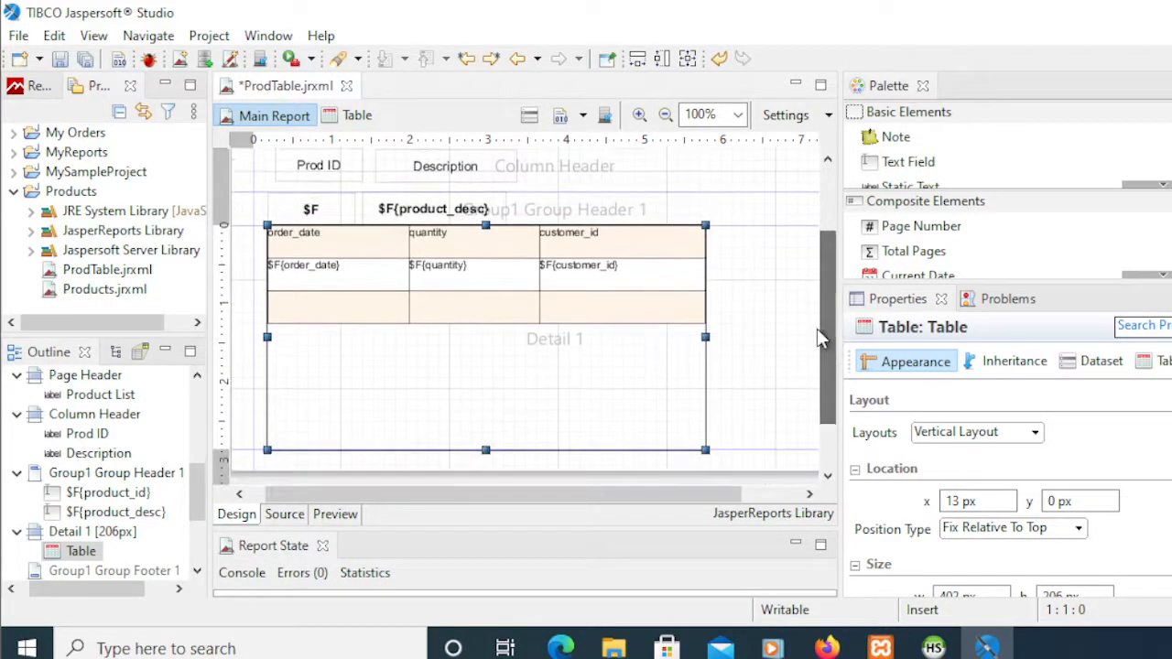
# Preview the report and check how the shifted tables line up with the product ID and description
pyautogui.click(336, 515)
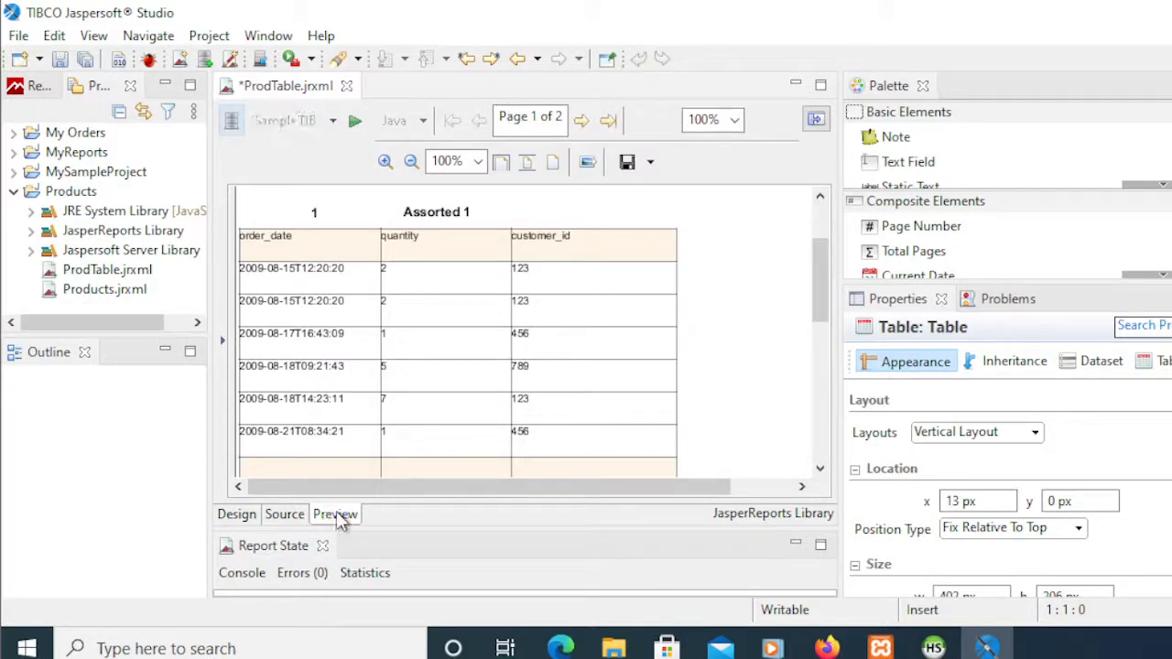
pyautogui.click(337, 516)
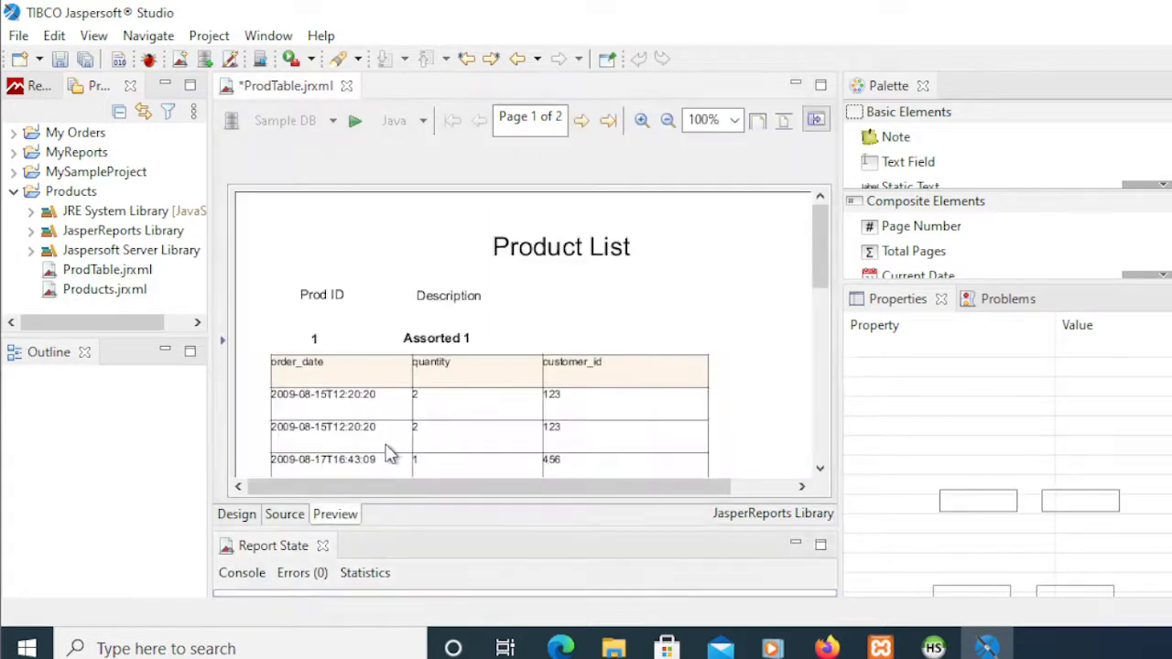
pyautogui.click(822, 292)
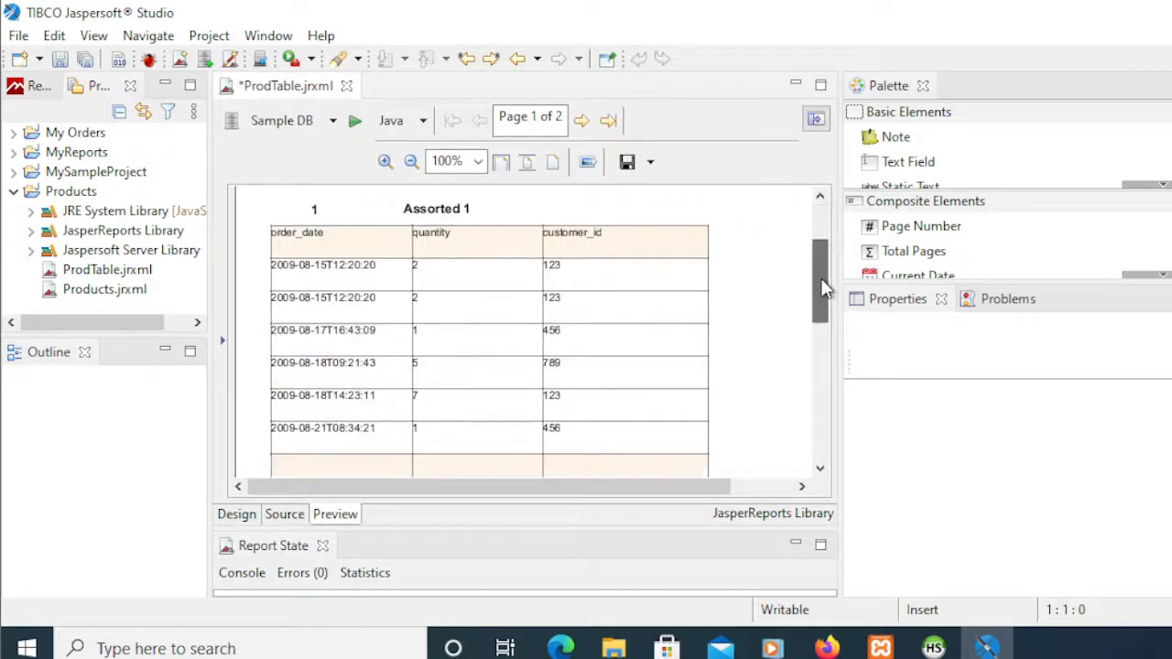
pyautogui.moveTo(816, 272); pyautogui.dragTo(800, 295)
pyautogui.moveTo(822, 342); pyautogui.dragTo(819, 302)
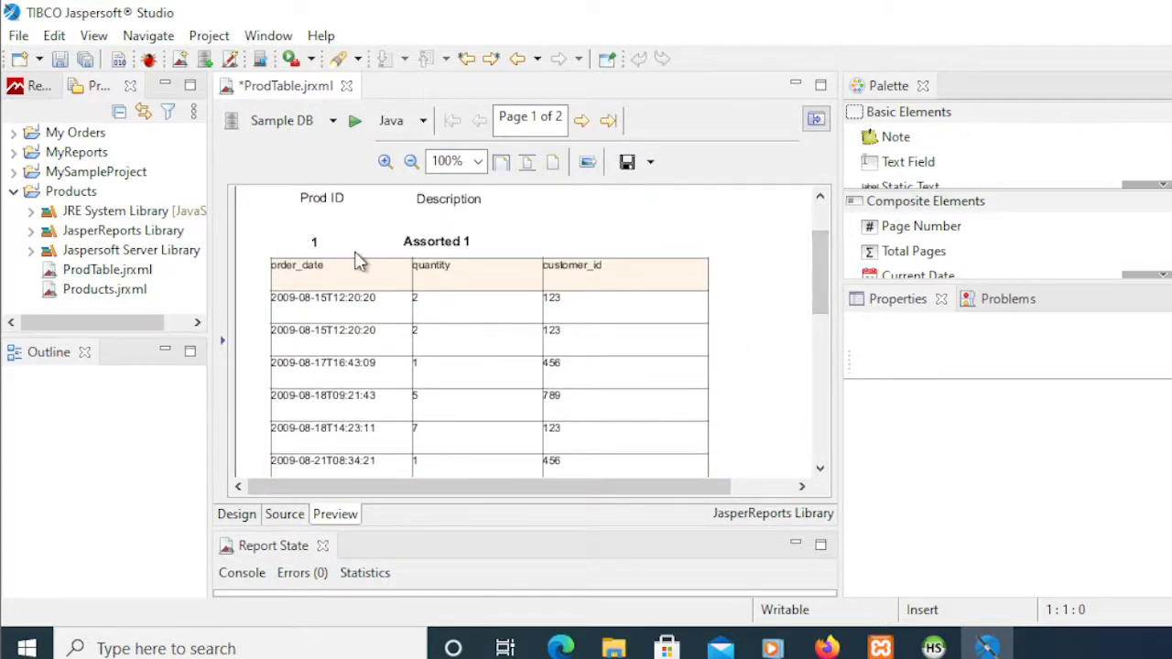
# Lower the table's upper edge in the Detail 1 band to y 30 px, making the table 176 px high
pyautogui.click(237, 515)
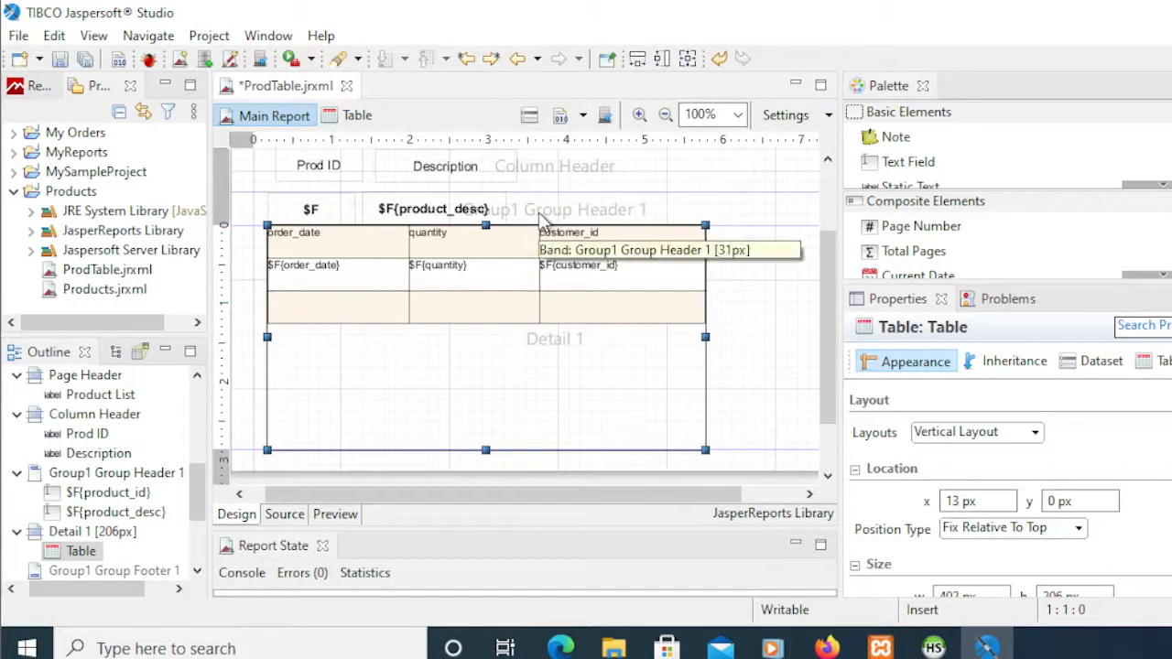
pyautogui.click(483, 218)
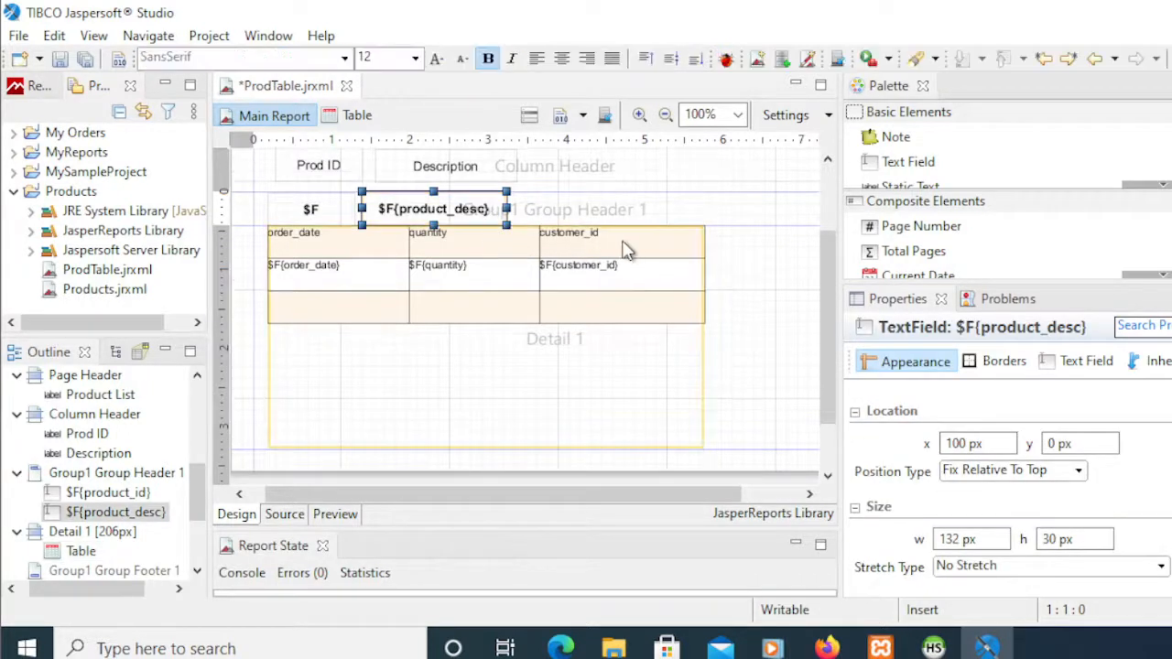
pyautogui.click(529, 274)
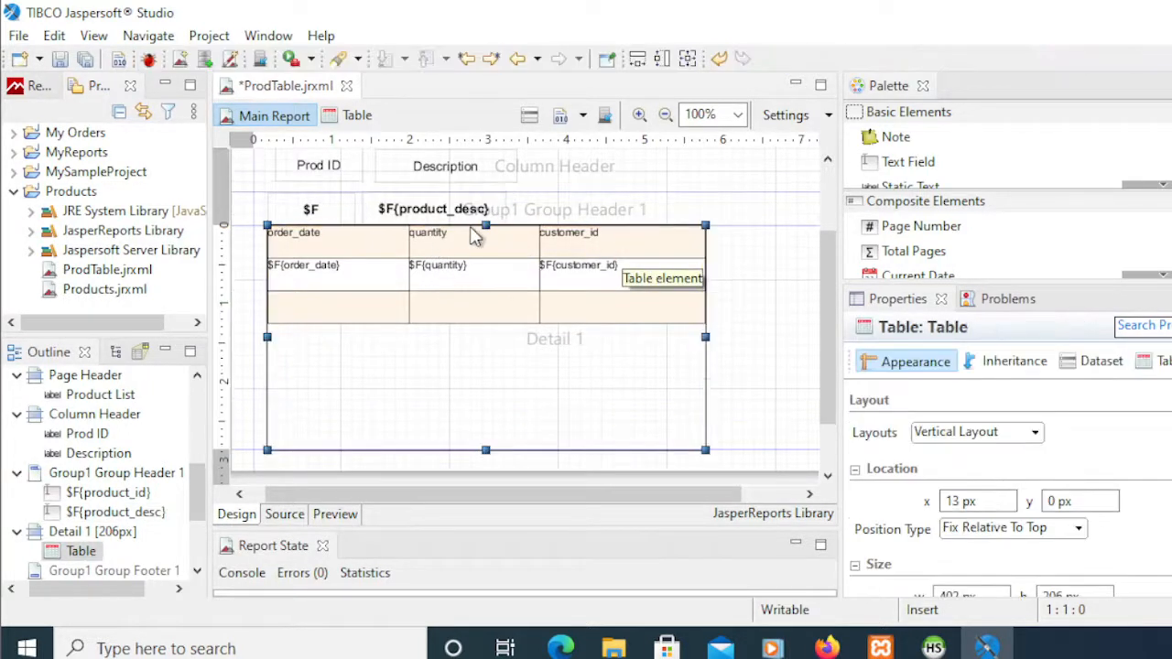
pyautogui.moveTo(486, 236); pyautogui.dragTo(485, 268)
# Move the product_id and product_desc fields from the Group1 header into the Detail 1 band, directly above the table
pyautogui.click(311, 210)
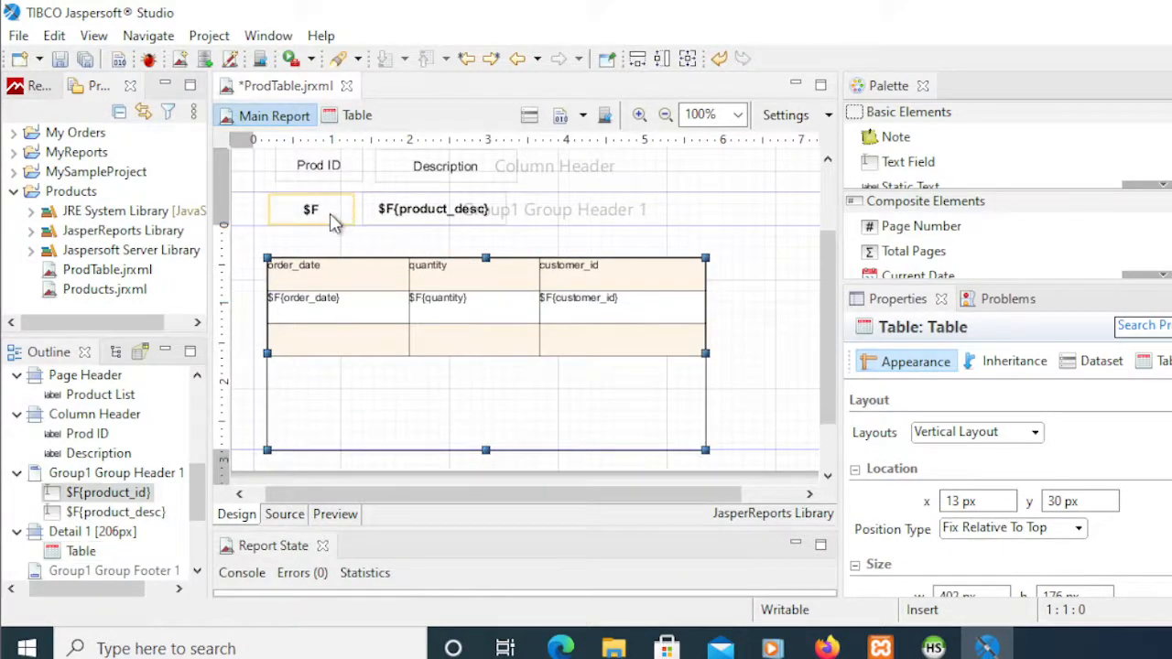
pyautogui.keyDown('shift'); pyautogui.click(389, 212); pyautogui.keyUp('shift')
pyautogui.moveTo(389, 213); pyautogui.dragTo(392, 249)
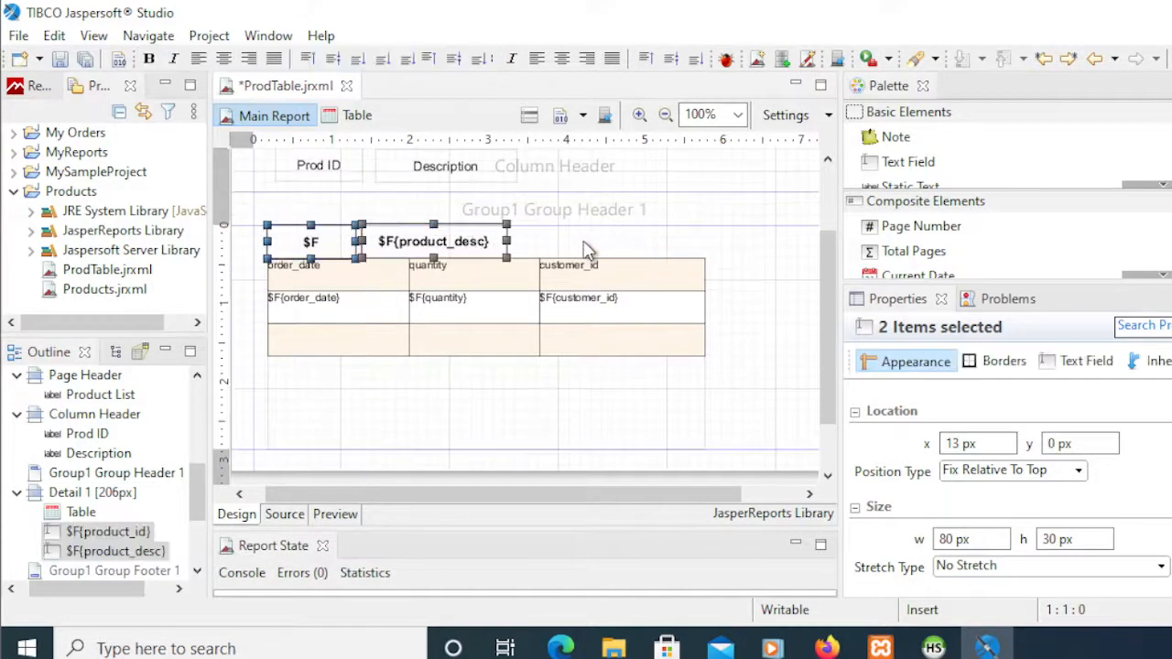
# Try a Detail 1 band height of 121 px, and restore the band to 206 px
pyautogui.click(693, 279)
pyautogui.moveTo(826, 335); pyautogui.dragTo(826, 384)
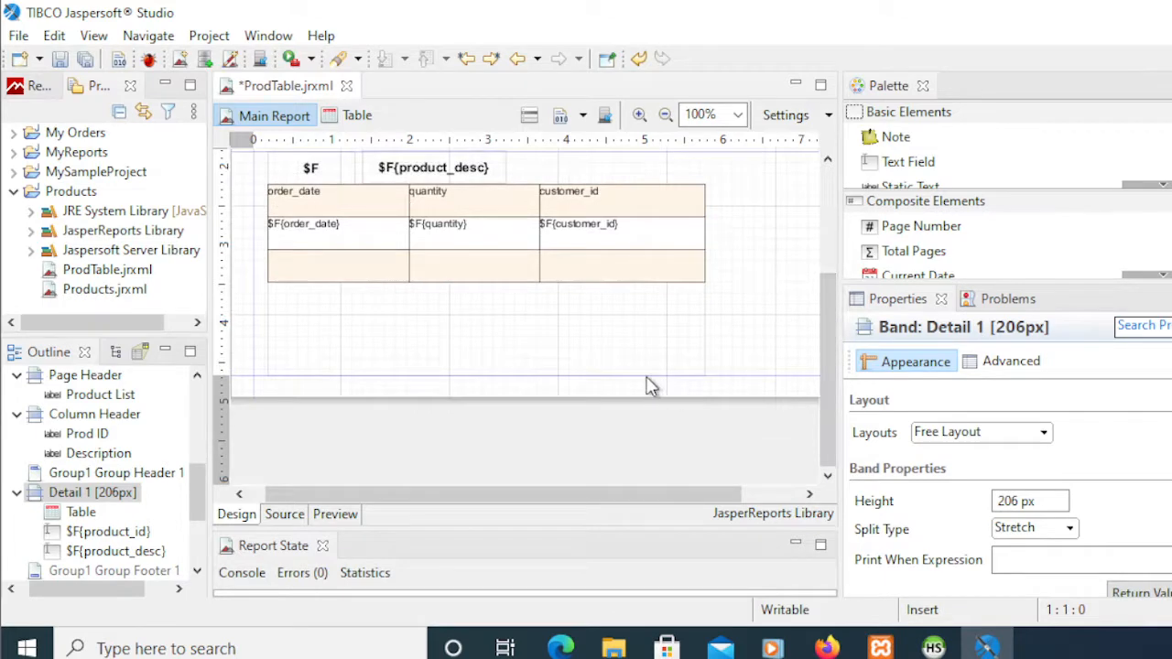
pyautogui.moveTo(652, 375); pyautogui.dragTo(653, 306)
pyautogui.moveTo(653, 287); pyautogui.dragTo(654, 319)
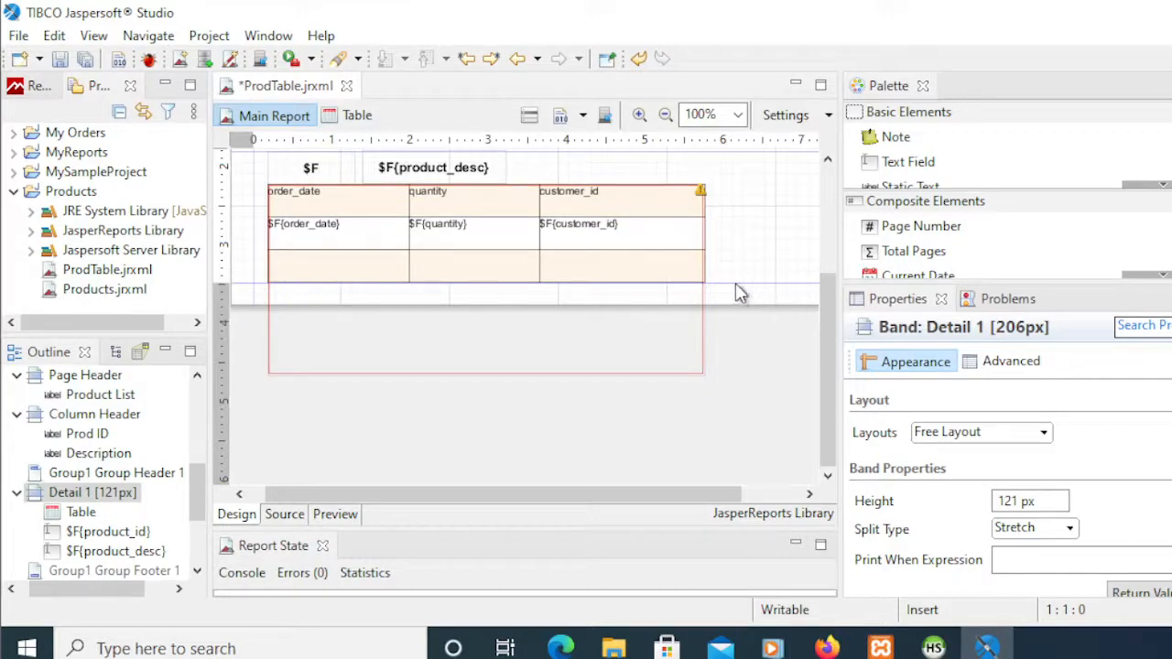
pyautogui.moveTo(735, 283); pyautogui.dragTo(734, 374)
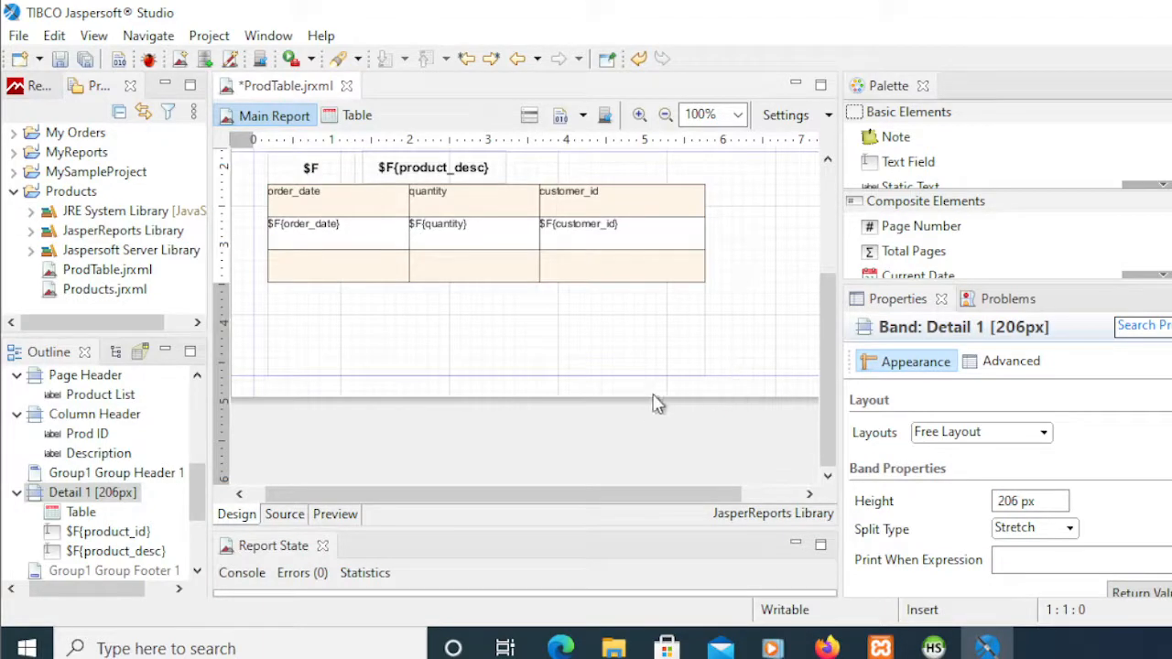
# Preview the report and check that each product's ID and description sit directly above its order table
pyautogui.click(335, 515)
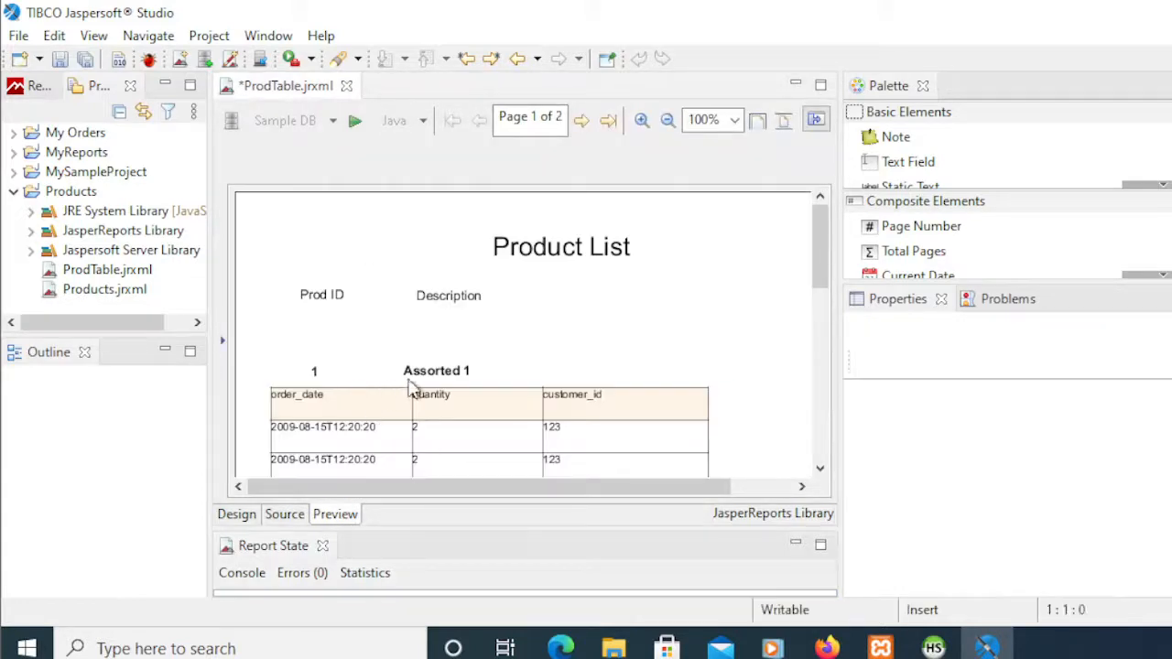
pyautogui.moveTo(827, 264); pyautogui.dragTo(790, 353)
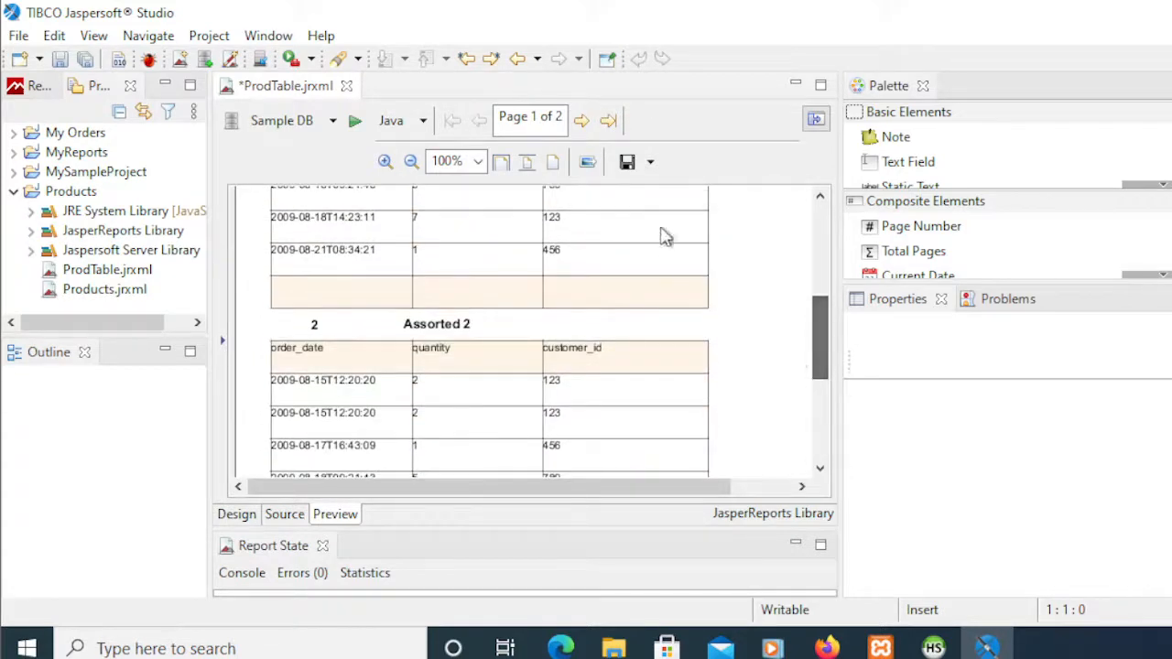
# Check the product entry and its order table on page 2 of the preview
pyautogui.click(582, 120)
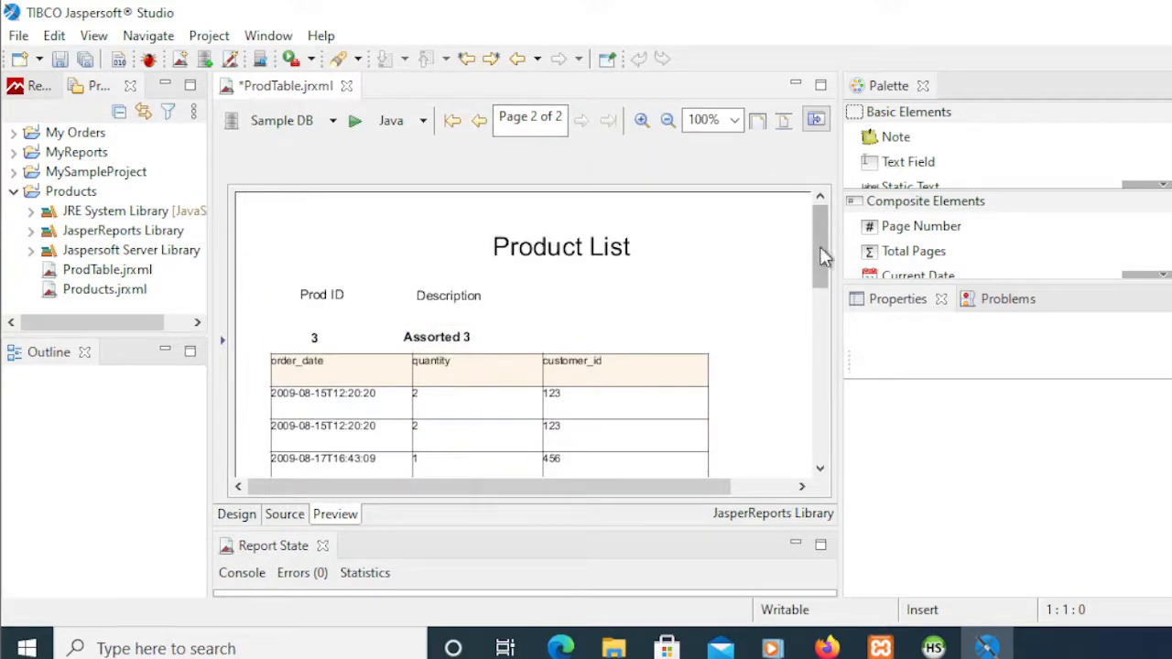
pyautogui.moveTo(819, 247); pyautogui.dragTo(818, 279)
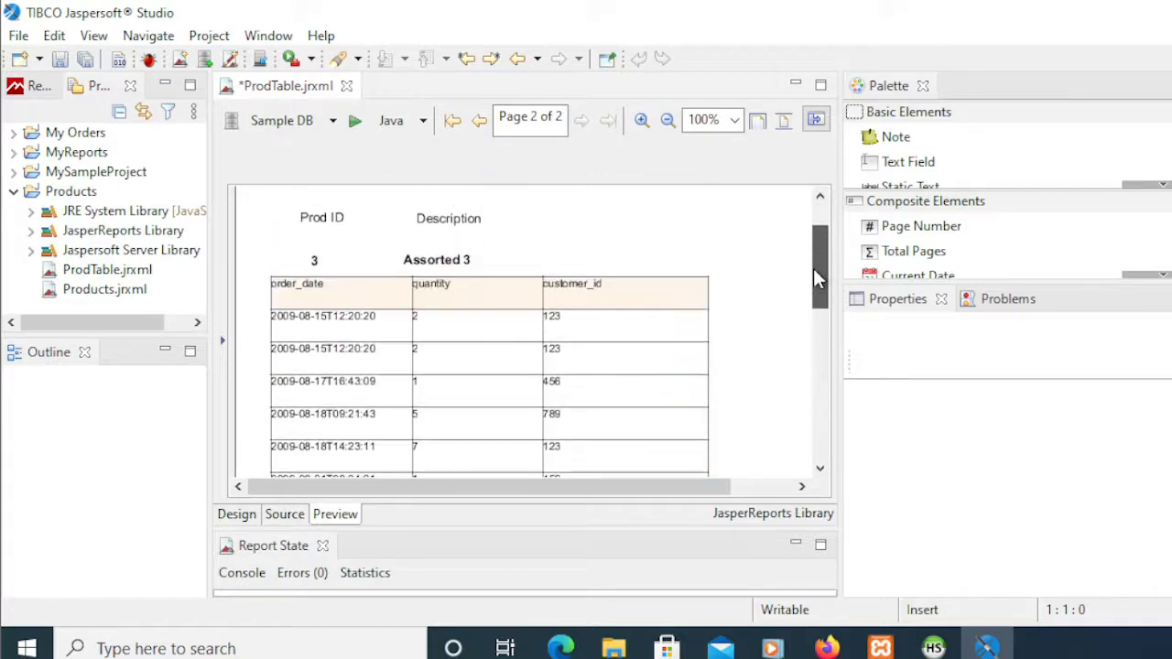
# Delete the empty Group1 group header band from the report design
pyautogui.click(236, 516)
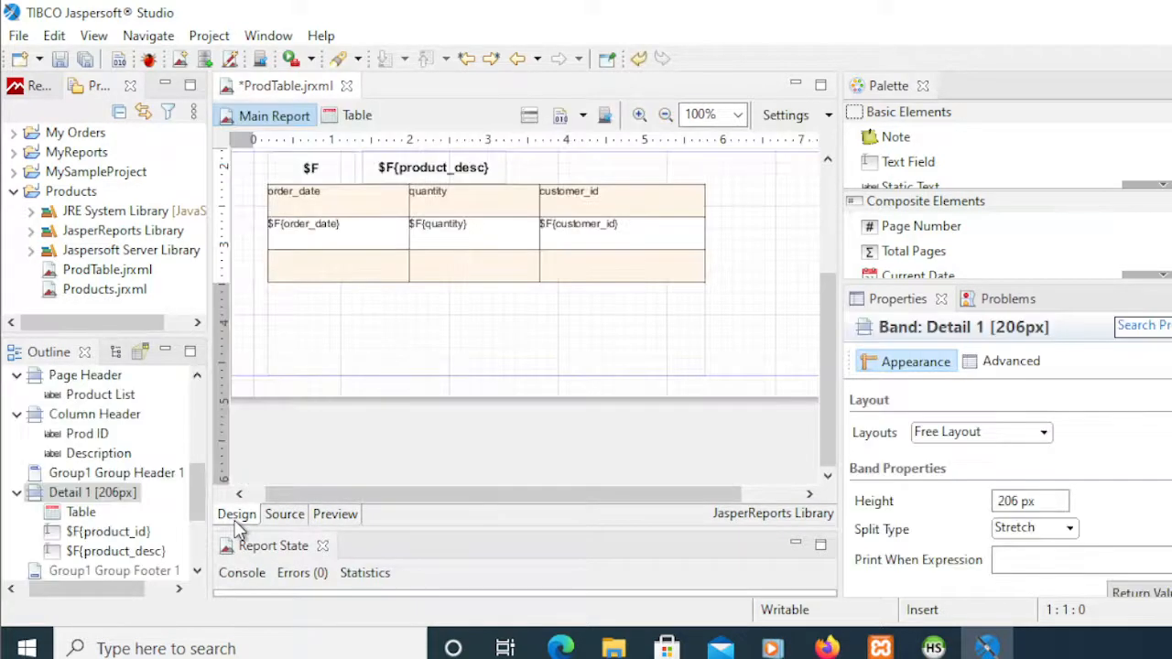
pyautogui.moveTo(830, 409); pyautogui.dragTo(818, 298)
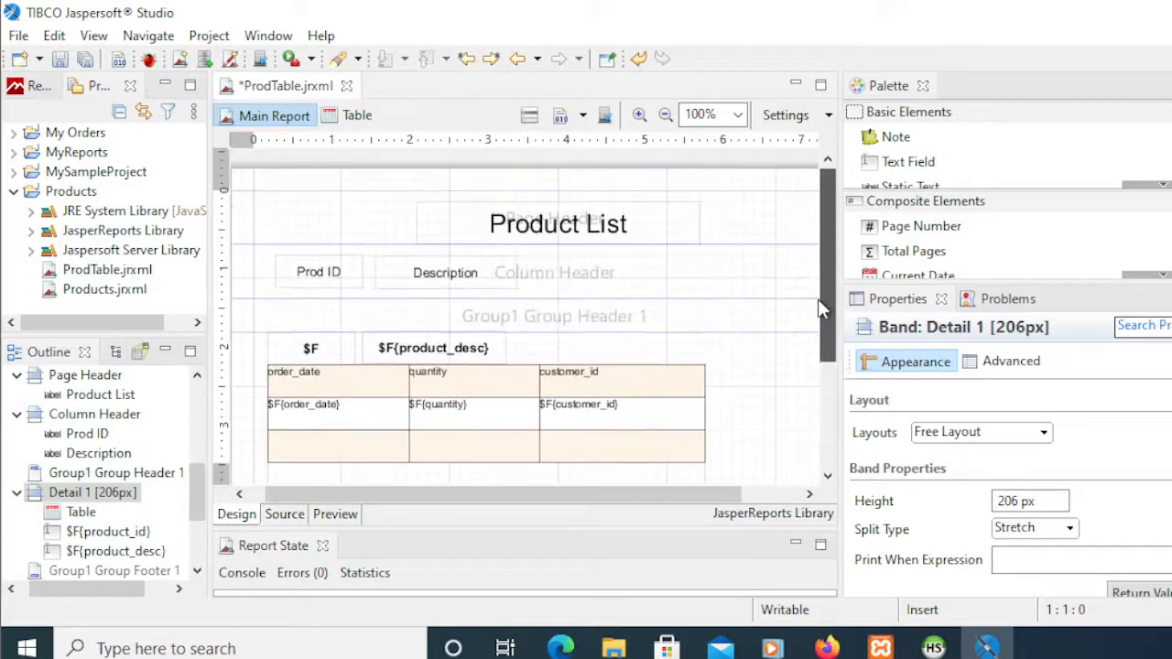
pyautogui.click(401, 325)
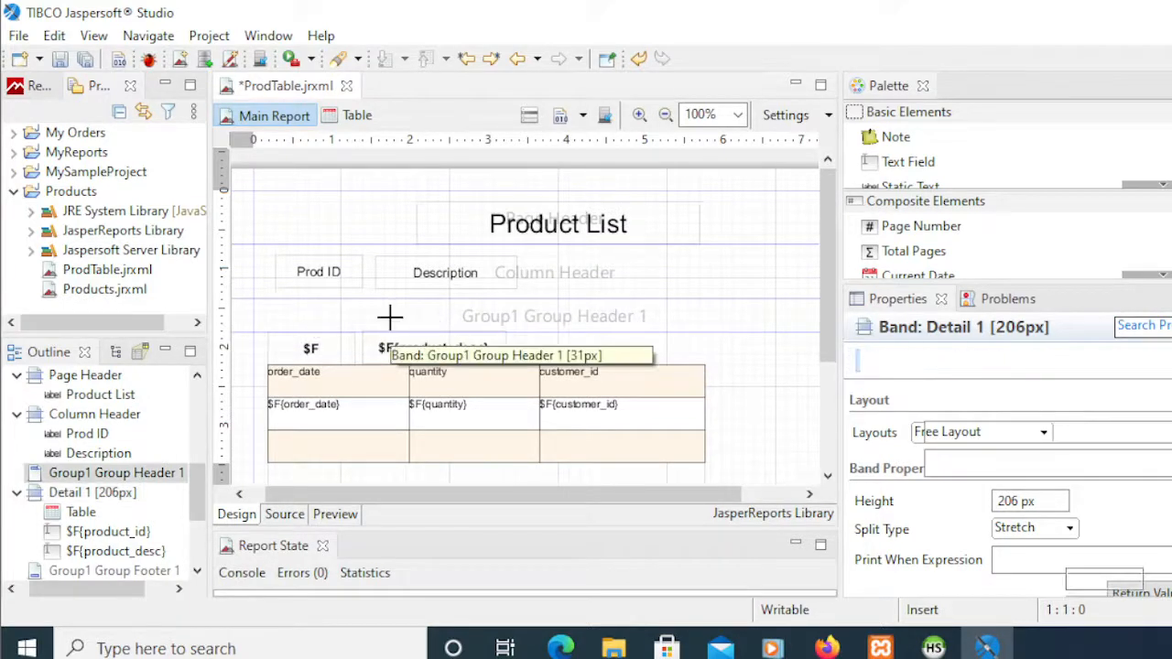
pyautogui.rightClick(400, 325)
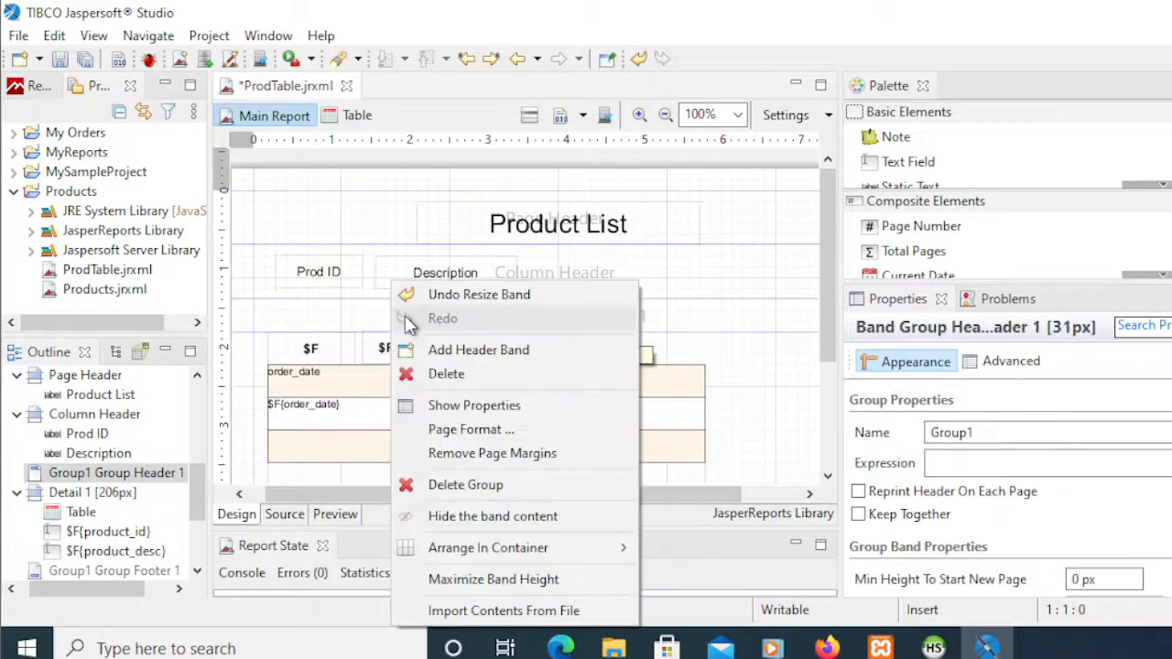
pyautogui.click(428, 375)
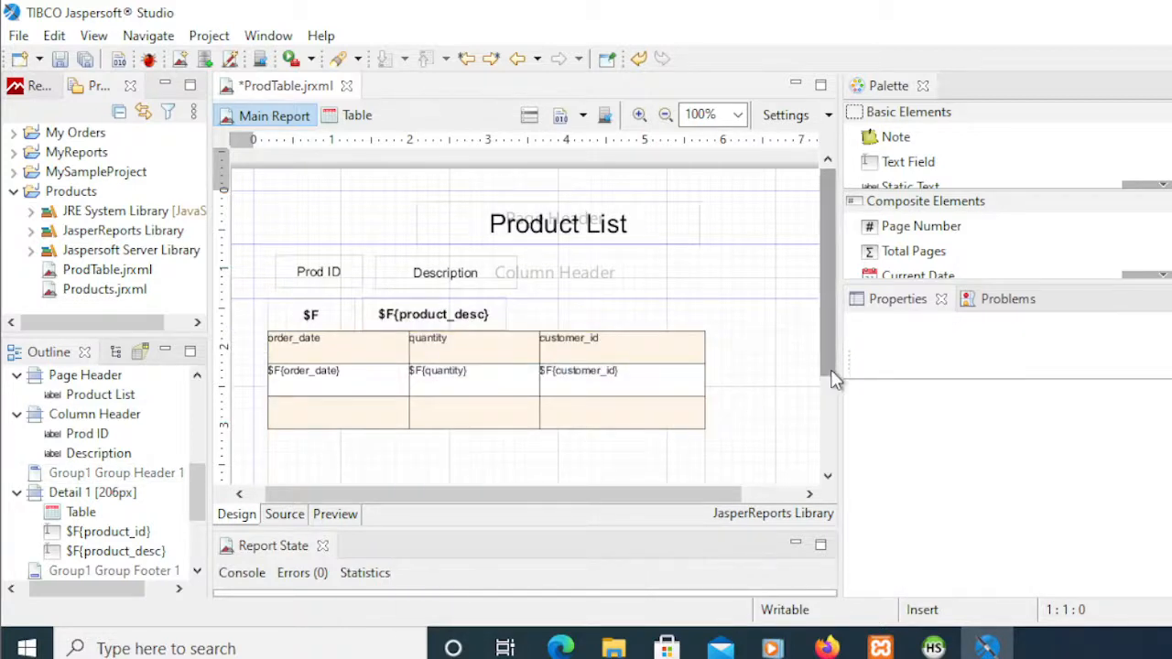
pyautogui.moveTo(829, 362); pyautogui.dragTo(825, 413)
# Preview the report without the group header and check the product tables on both pages
pyautogui.click(335, 515)
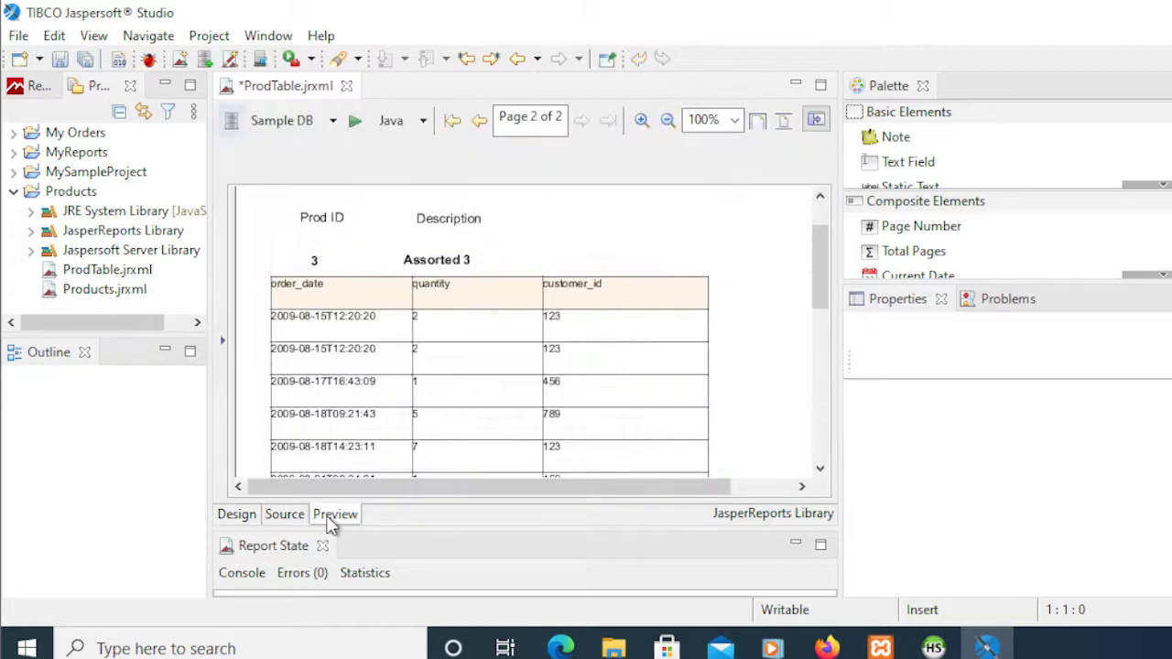
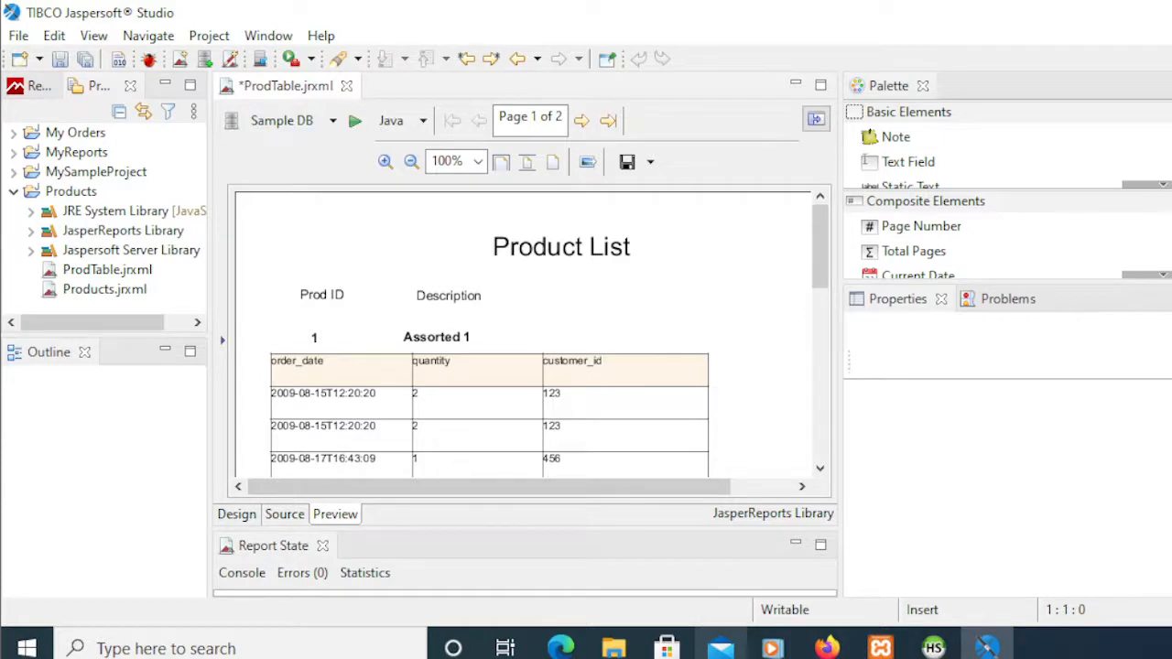
pyautogui.moveTo(820, 224); pyautogui.dragTo(817, 295)
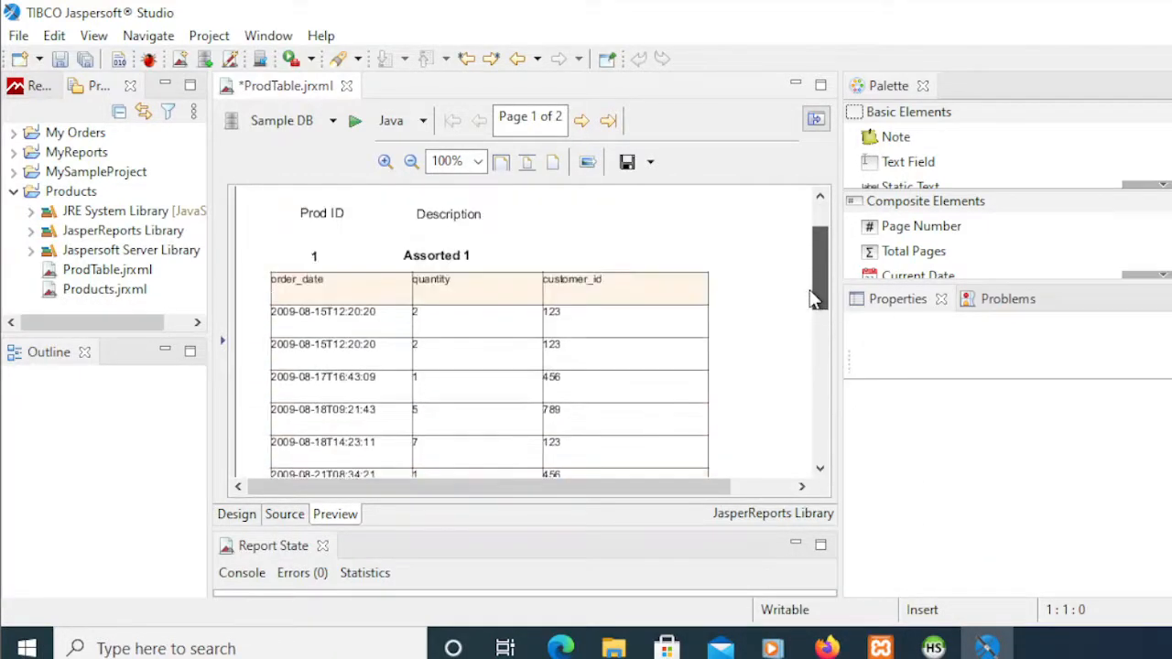
pyautogui.click(583, 121)
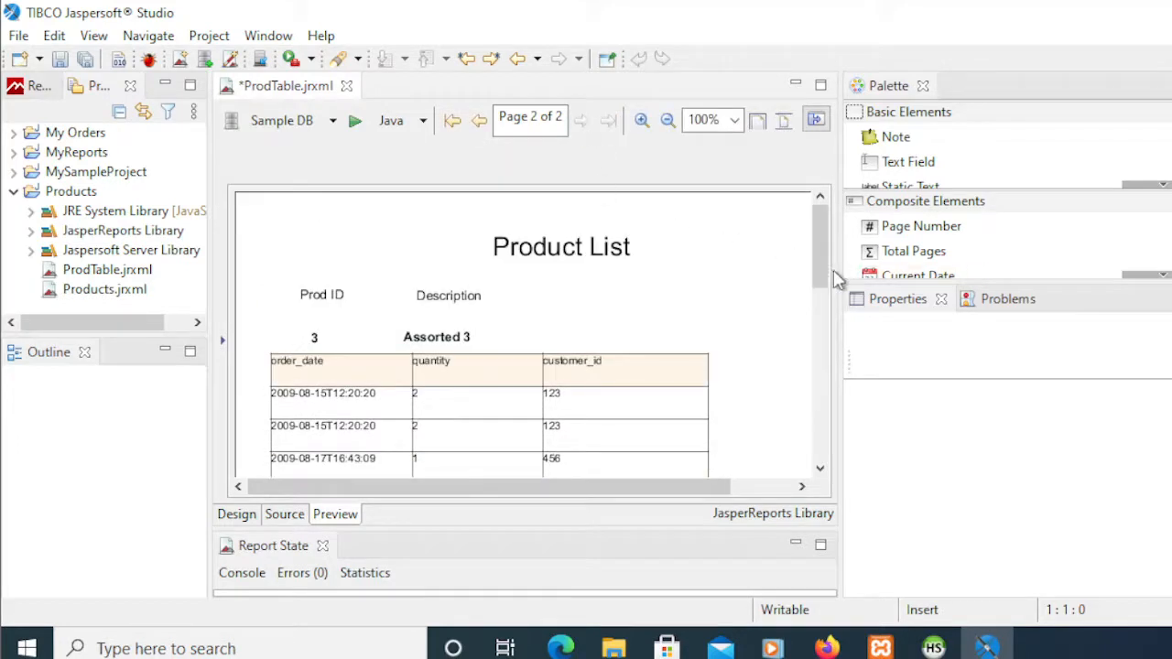
pyautogui.moveTo(825, 278)
pyautogui.mouseDown()
pyautogui.moveTo(820, 424)
pyautogui.moveTo(820, 279)
pyautogui.mouseUp()
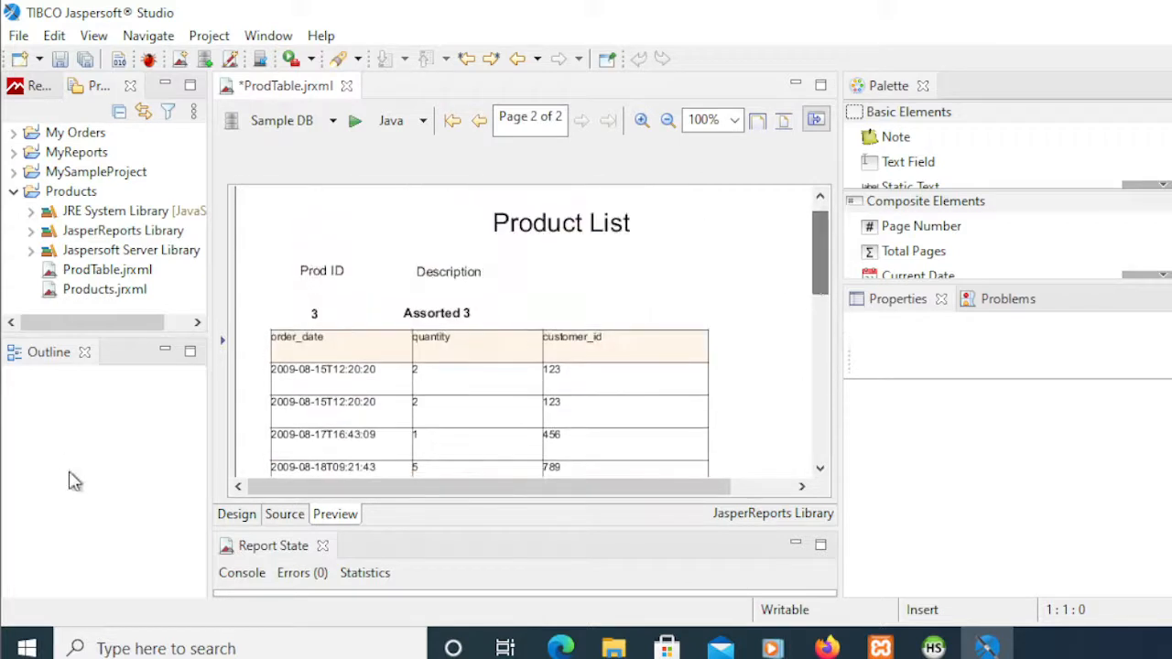
# Create a new parameter in the DatasetOrders dataset
pyautogui.click(246, 515)
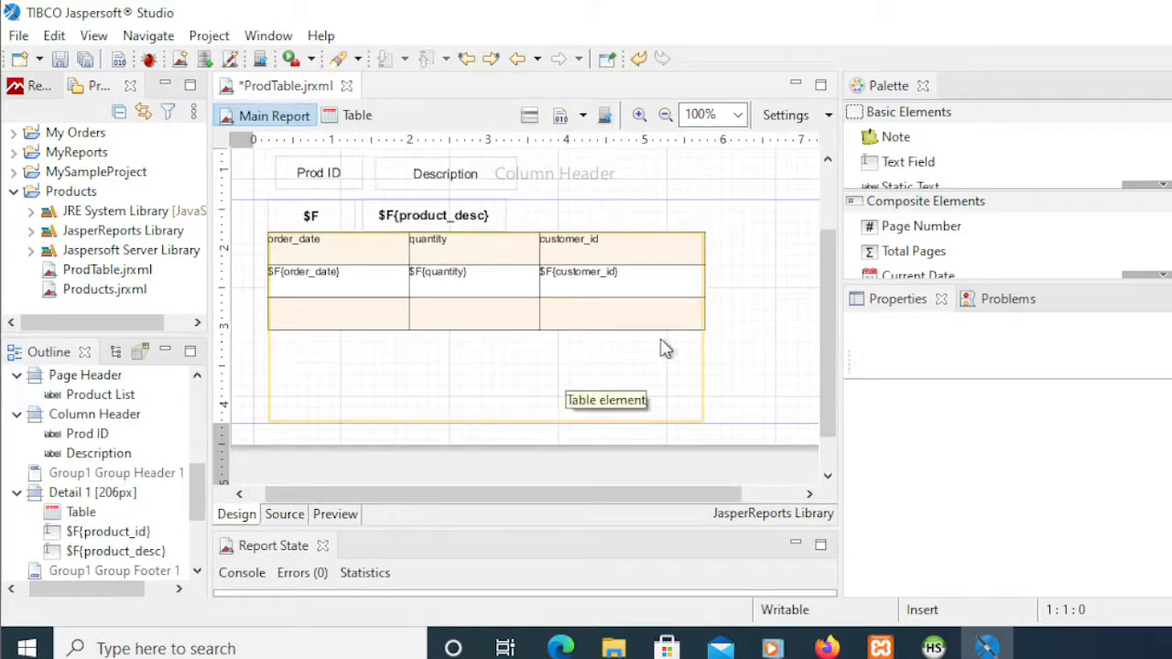
pyautogui.moveTo(835, 337); pyautogui.dragTo(826, 300)
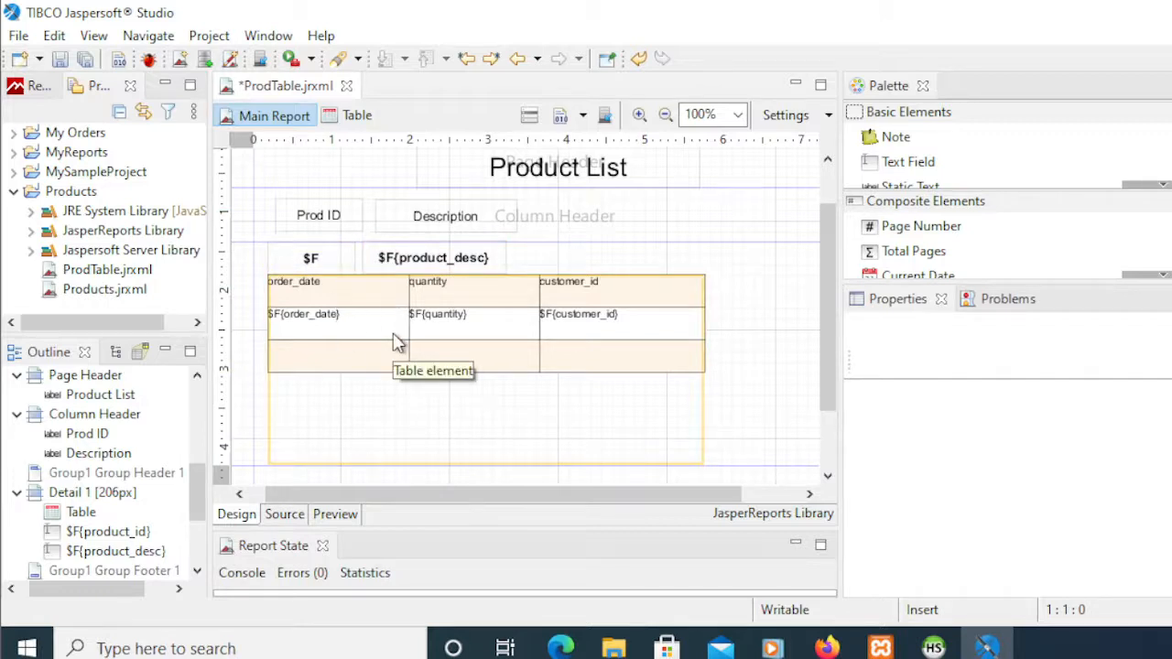
pyautogui.moveTo(196, 507); pyautogui.dragTo(196, 484)
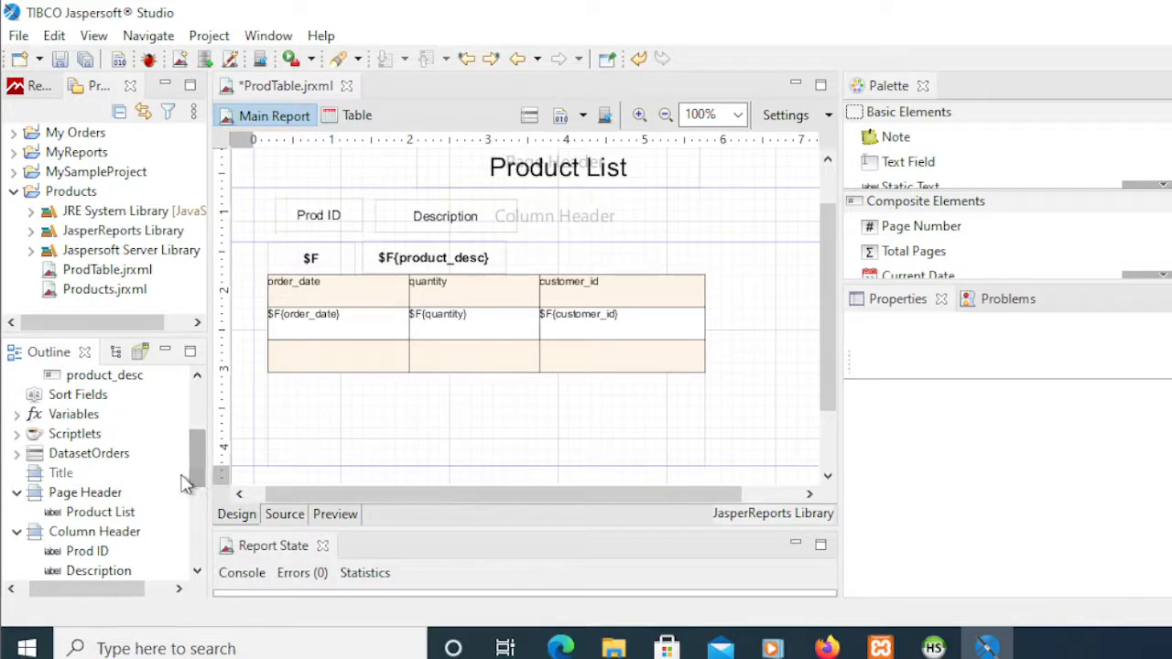
pyautogui.click(92, 455)
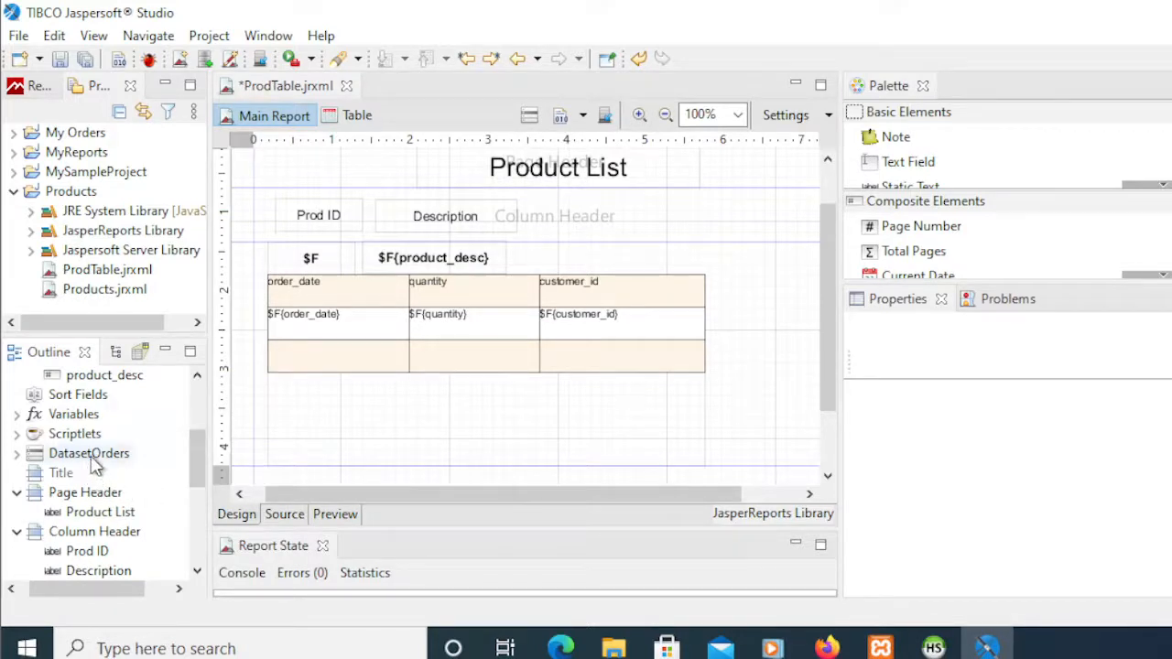
pyautogui.click(19, 454)
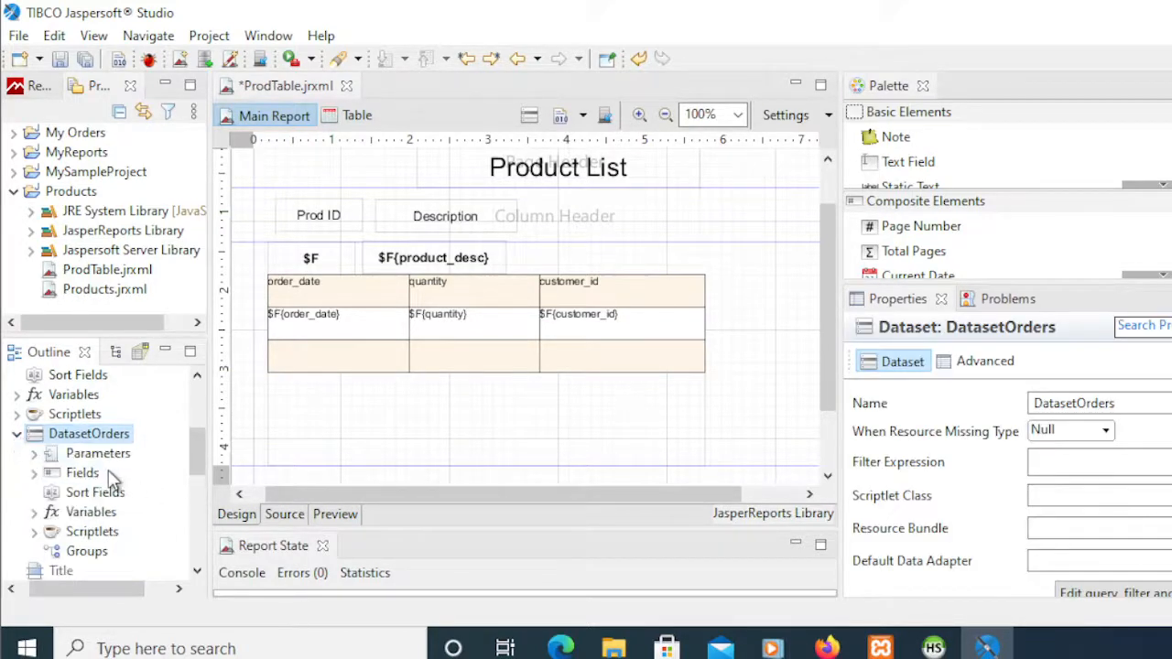
pyautogui.click(34, 453)
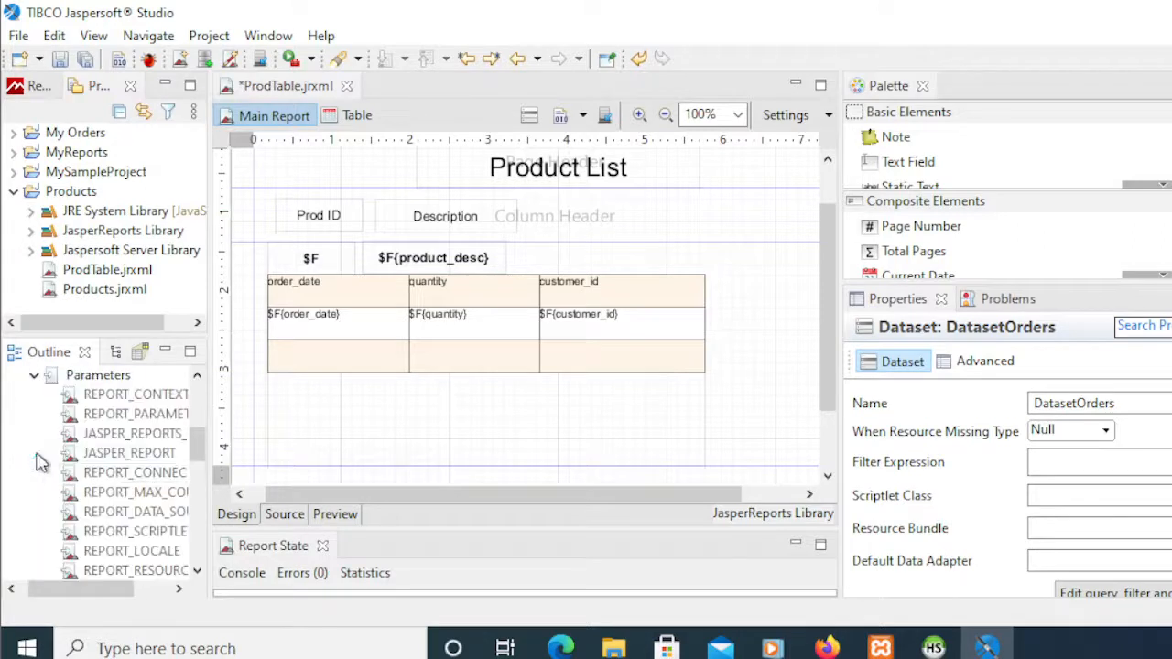
pyautogui.click(81, 381)
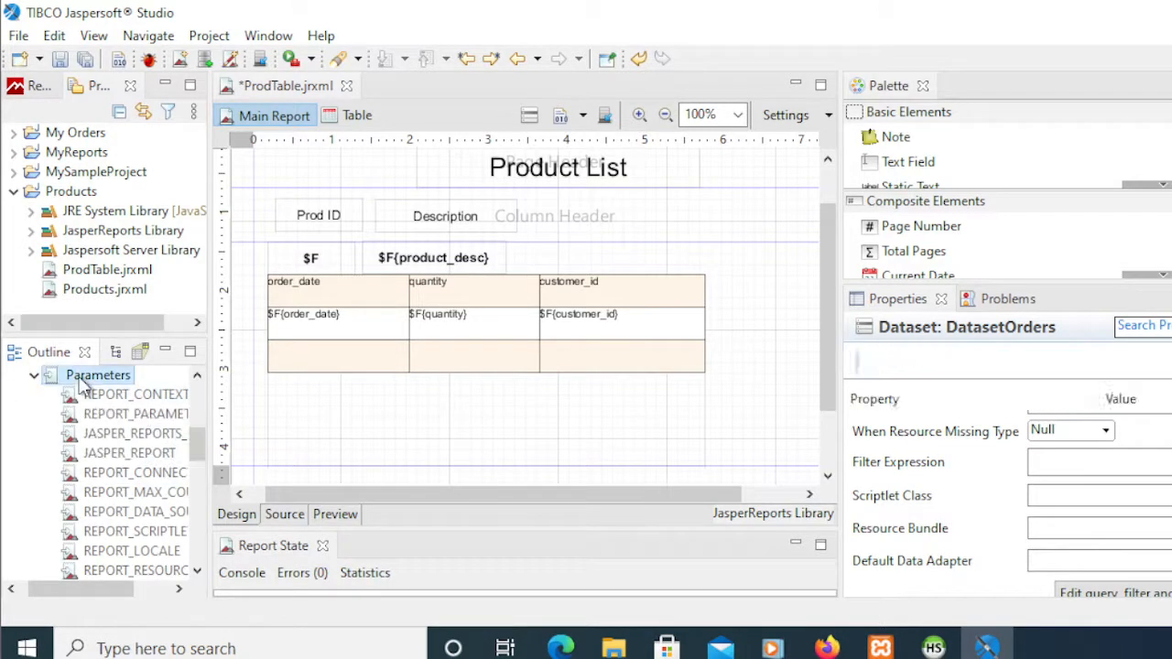
pyautogui.rightClick(80, 383)
pyautogui.press('Escape')
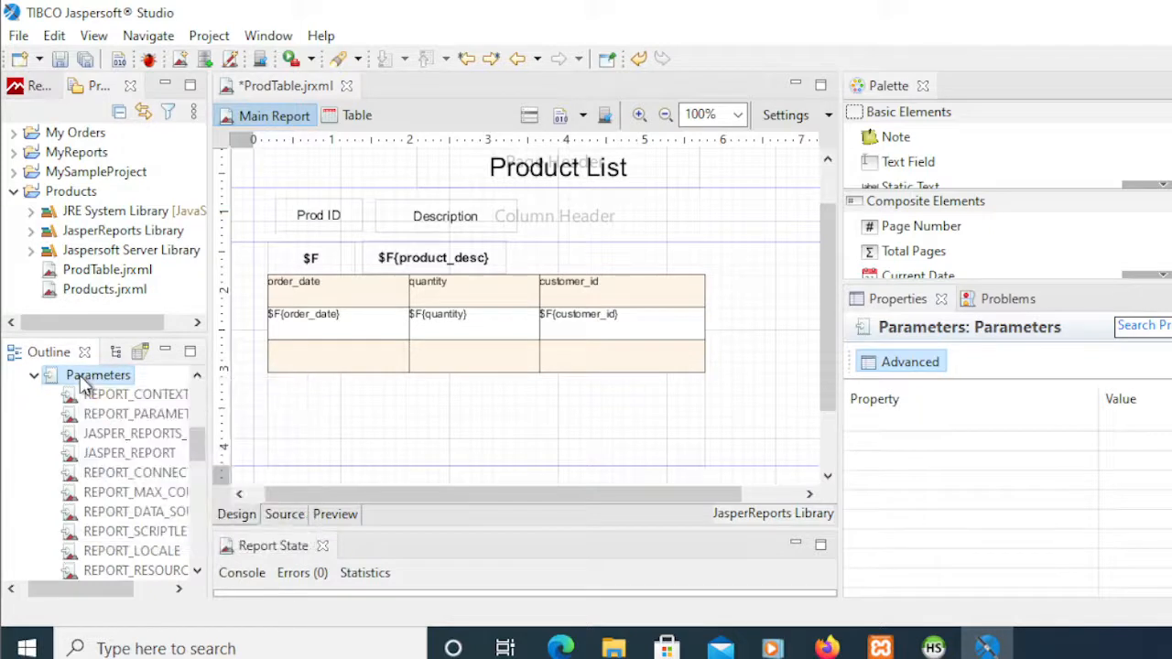
pyautogui.rightClick(80, 381)
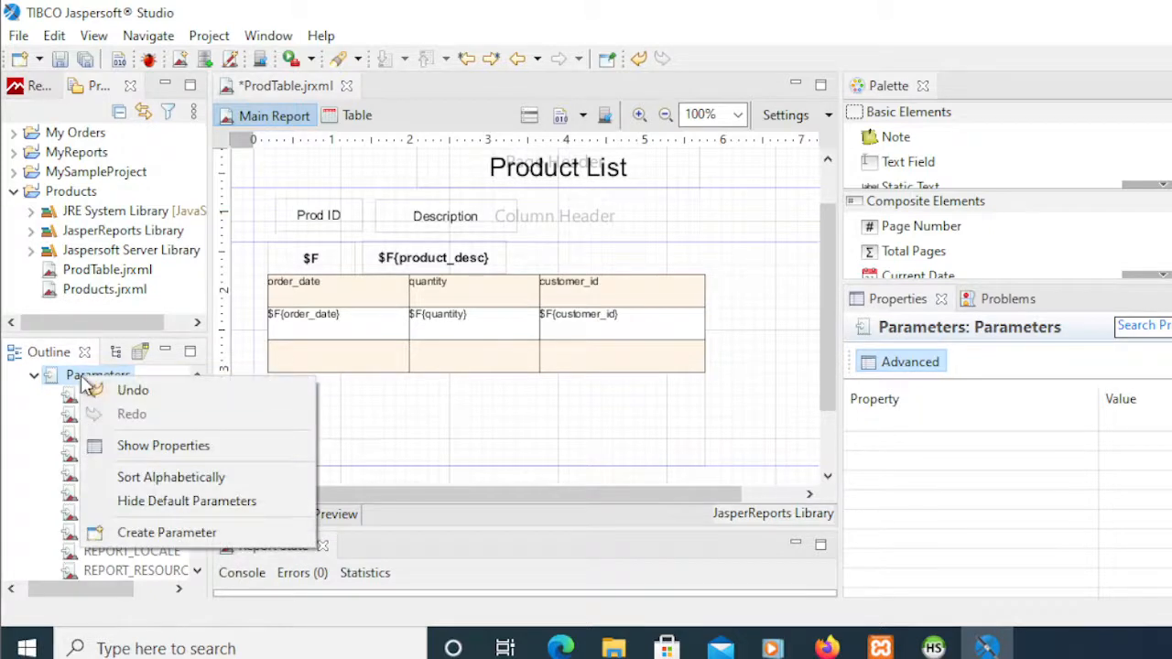
pyautogui.click(150, 533)
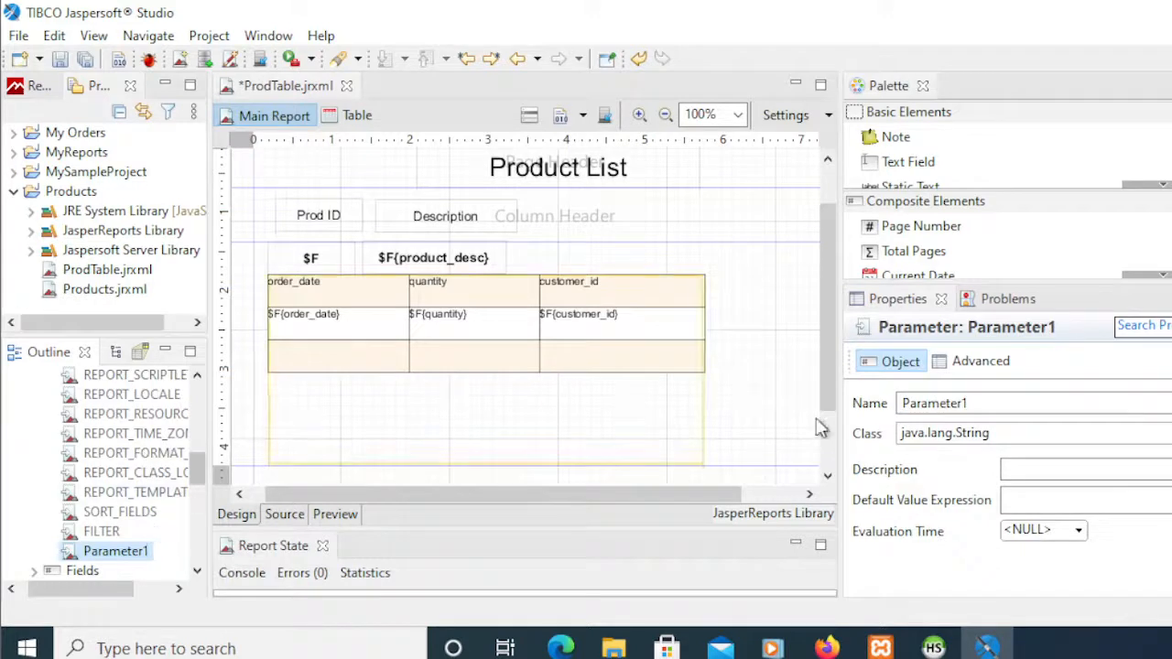
# Name the new dataset parameter ParamProdID and set its class to java.lang.Integer
pyautogui.click(1000, 403)
pyautogui.click(1000, 403)
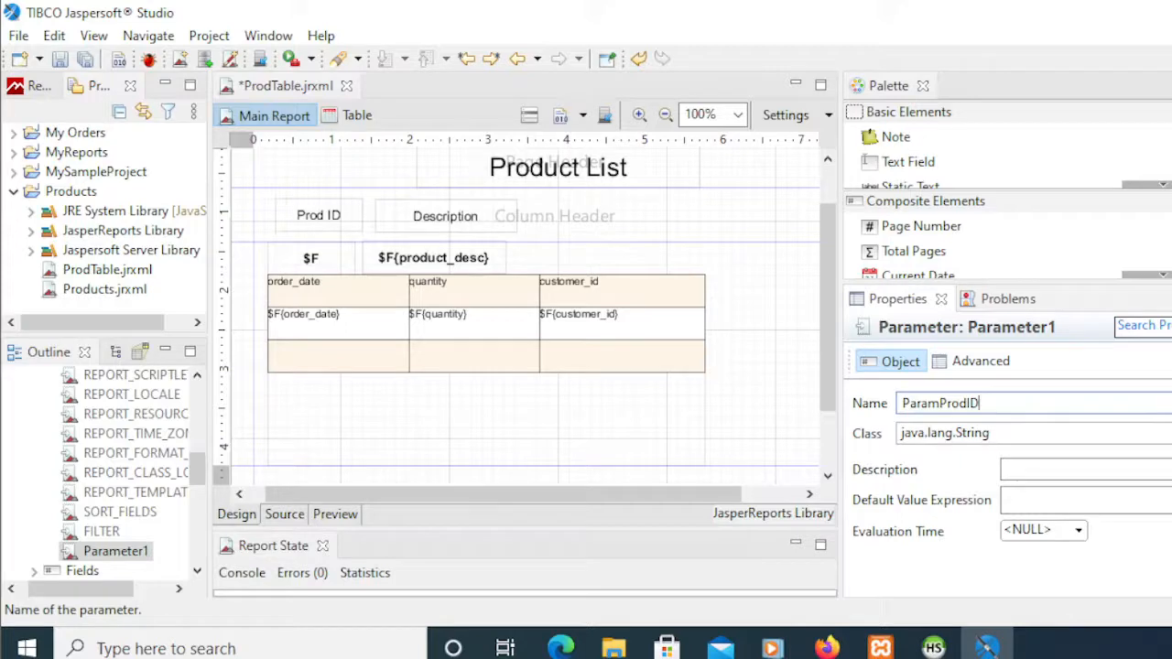
pyautogui.click(943, 433)
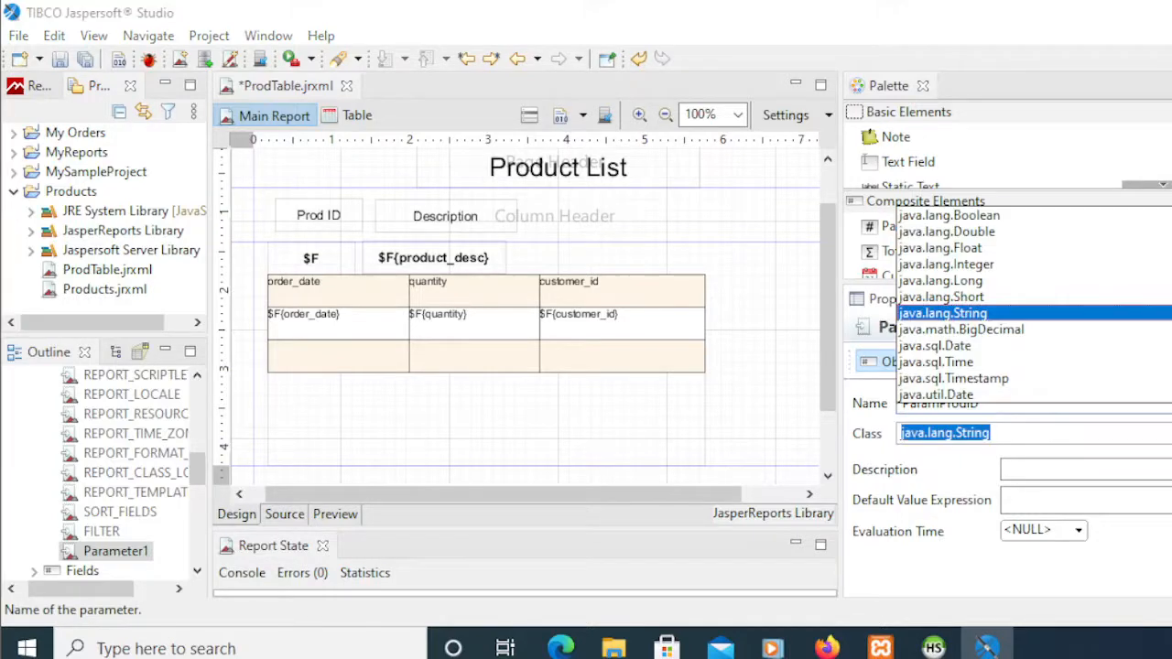
pyautogui.click(967, 267)
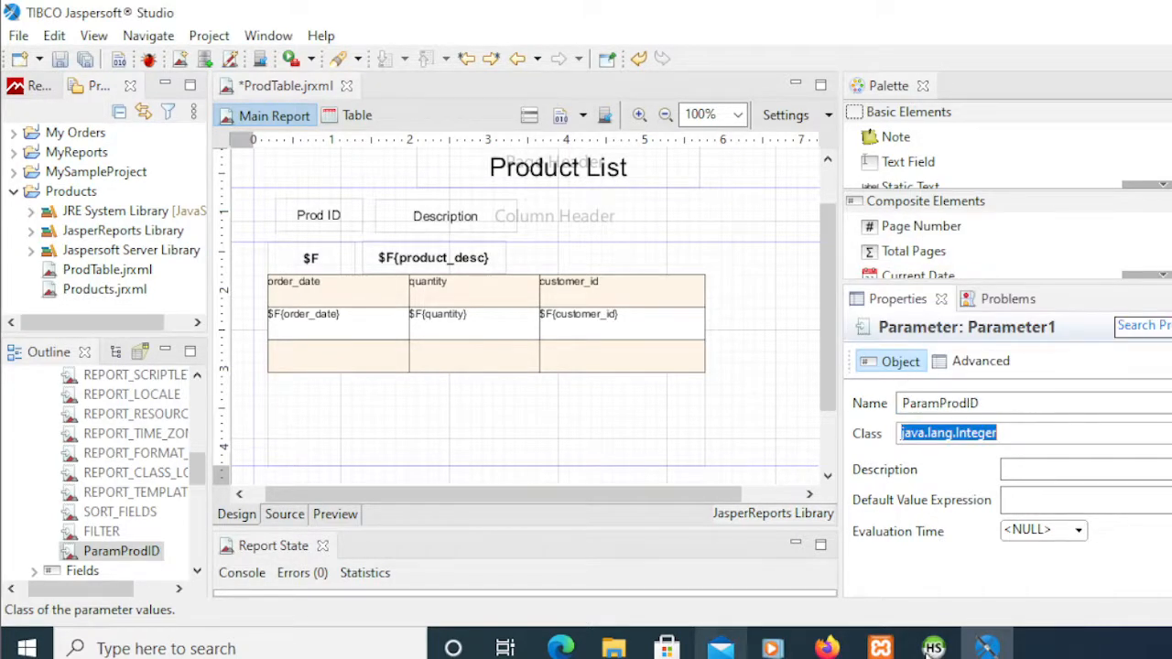
pyautogui.click(934, 648)
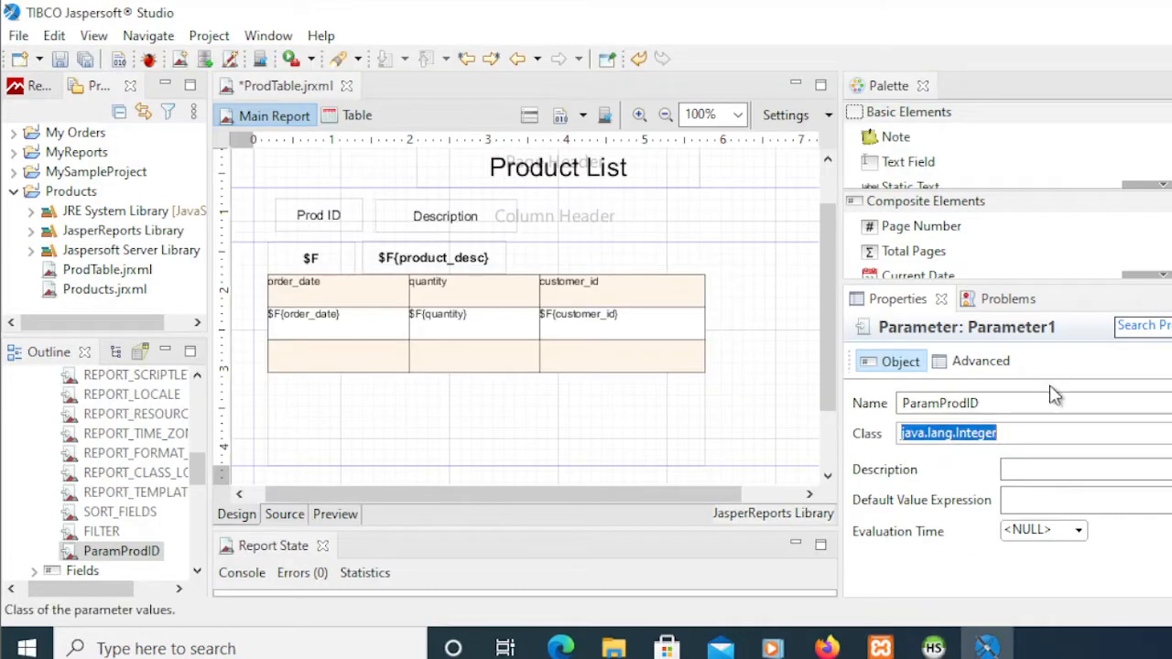
# Open the dataset run parameters of the order table in the Detail 1 band
pyautogui.scroll(2, 198, 449)
pyautogui.moveTo(197, 446); pyautogui.dragTo(199, 485)
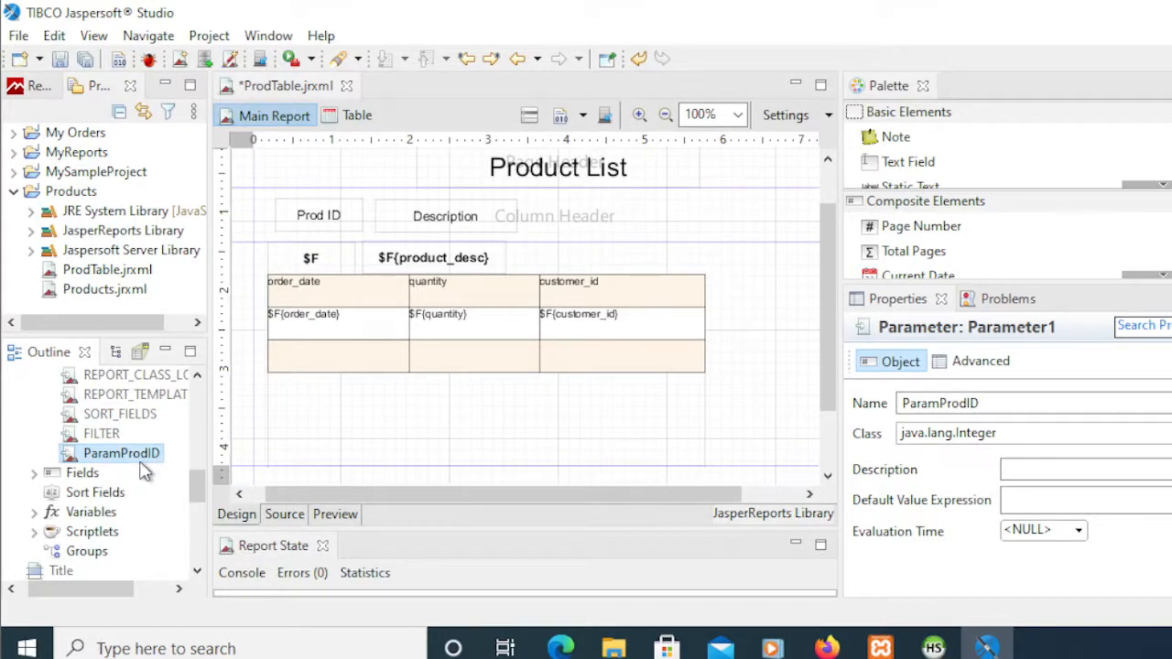
pyautogui.click(395, 346)
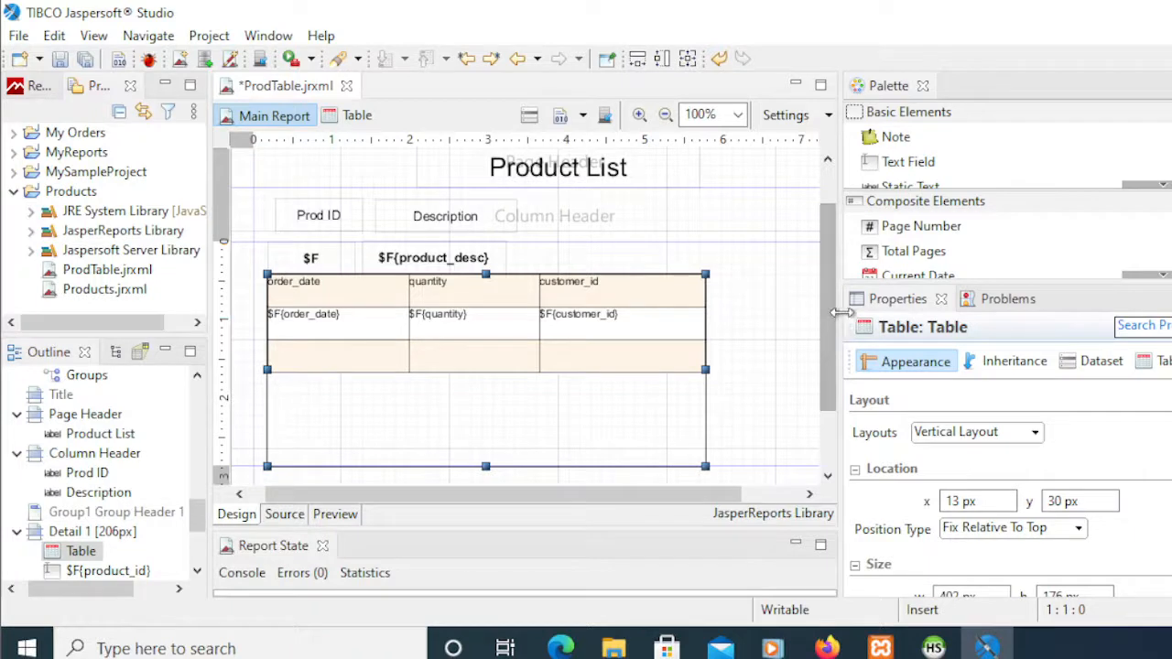
pyautogui.moveTo(841, 312); pyautogui.dragTo(743, 316)
pyautogui.moveTo(986, 648)
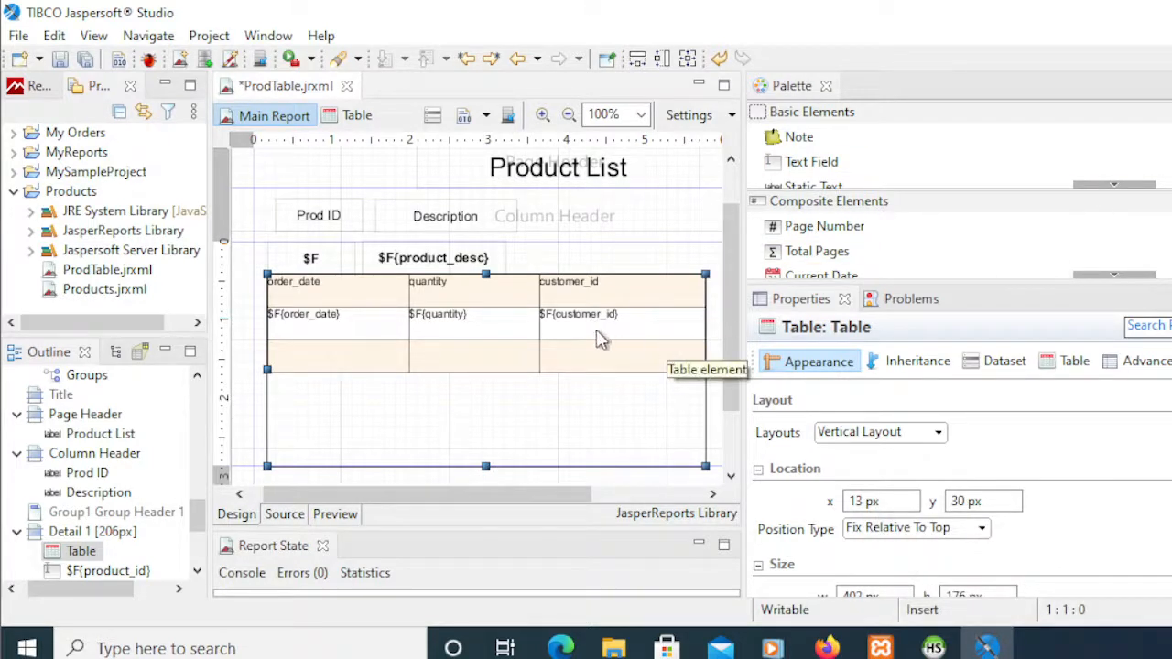
pyautogui.click(1004, 364)
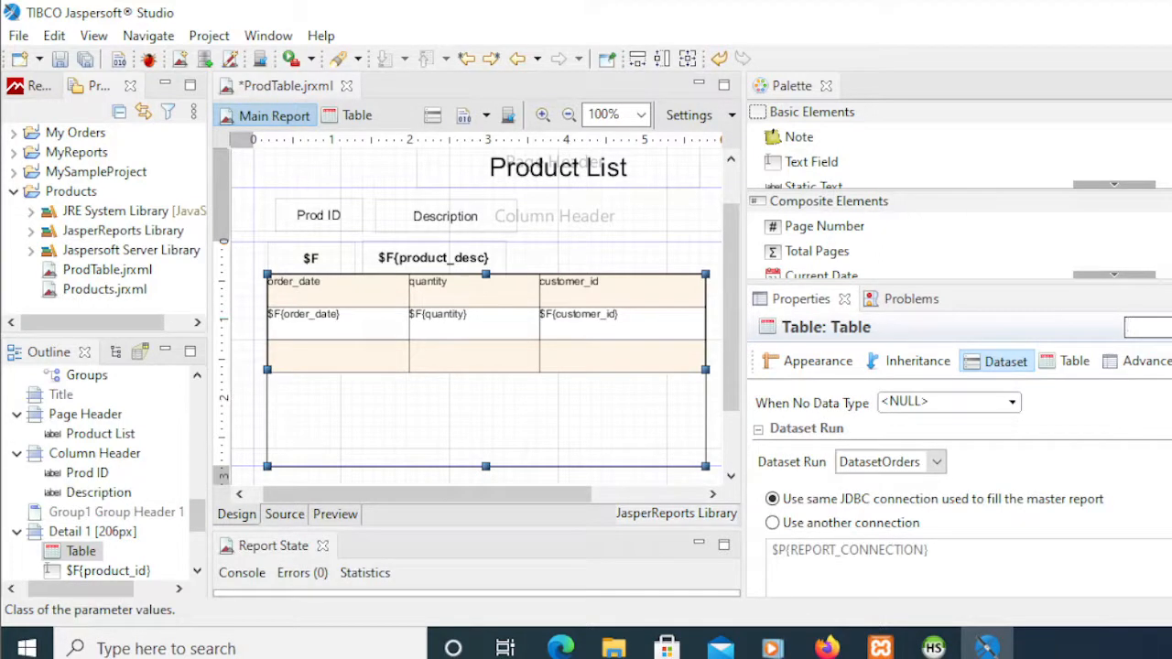
pyautogui.scroll(-5, 962, 477)
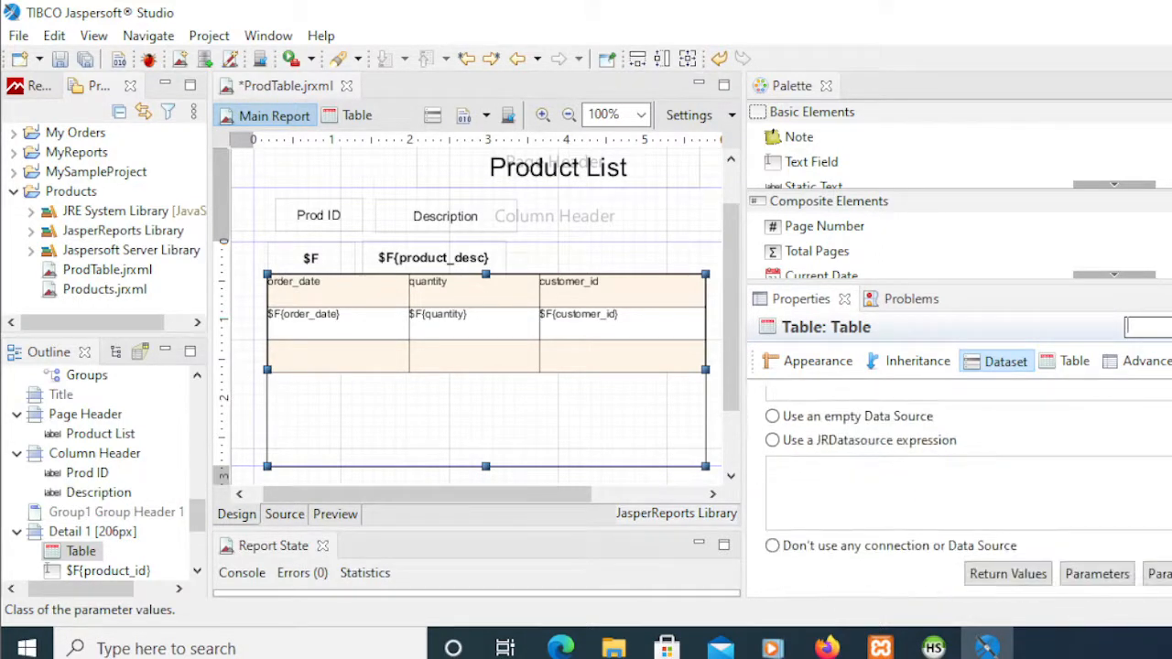
pyautogui.click(1098, 576)
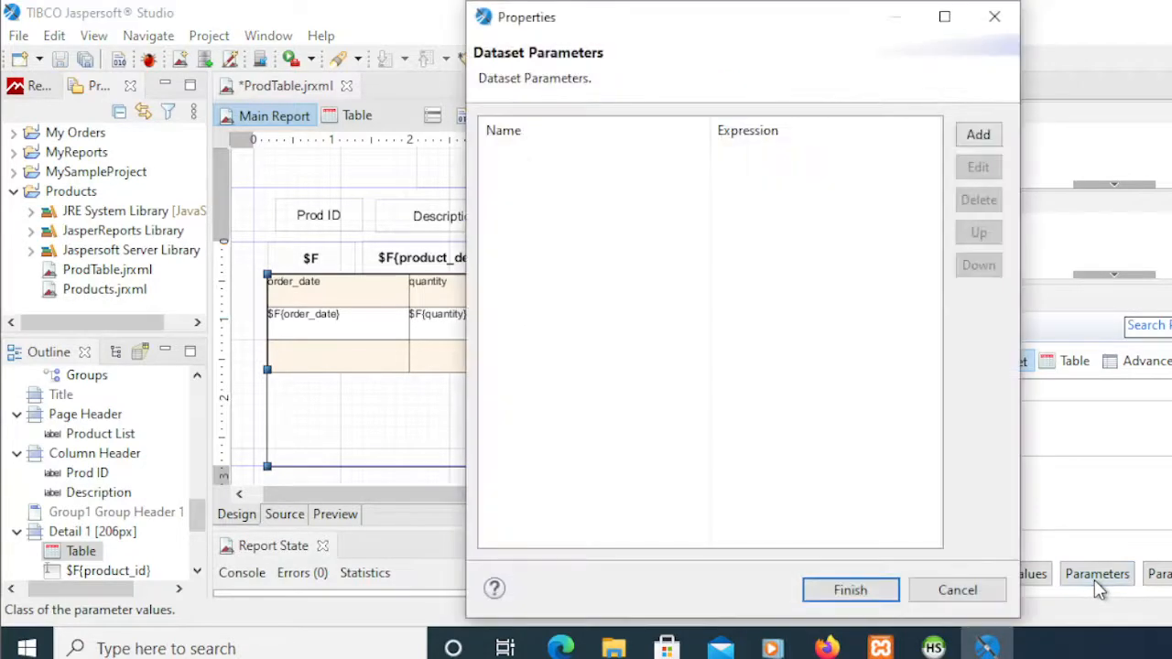
# Add a dataset parameter entry to the order table's dataset run and select ParamProdID as its name
pyautogui.moveTo(657, 21); pyautogui.dragTo(541, 31)
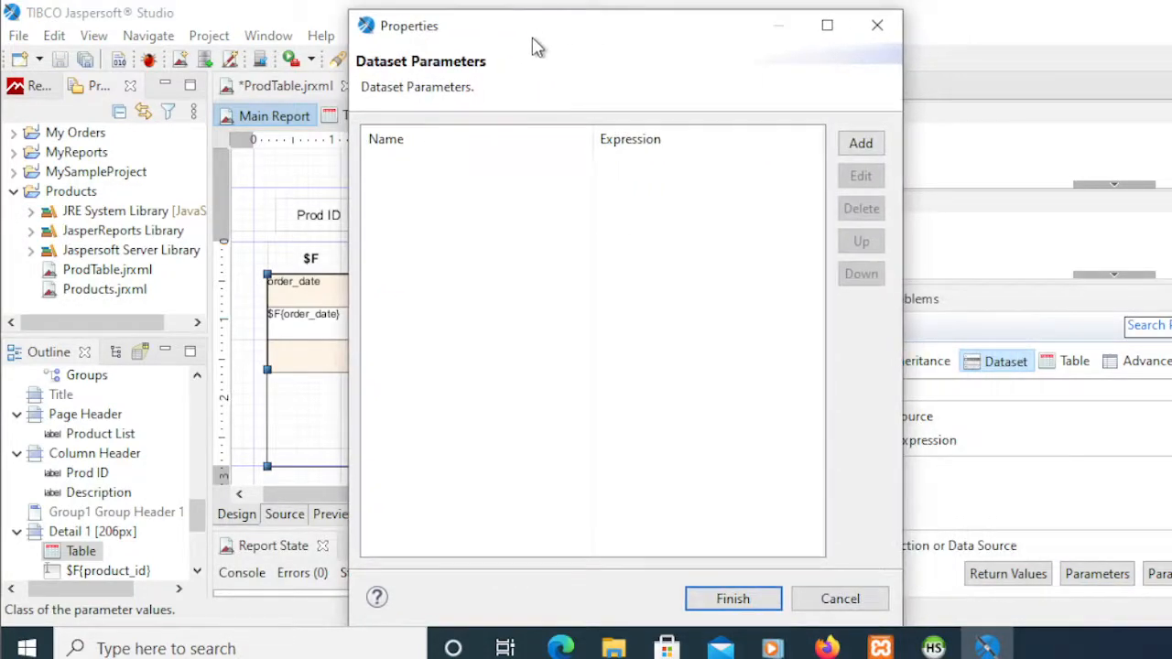
pyautogui.click(861, 145)
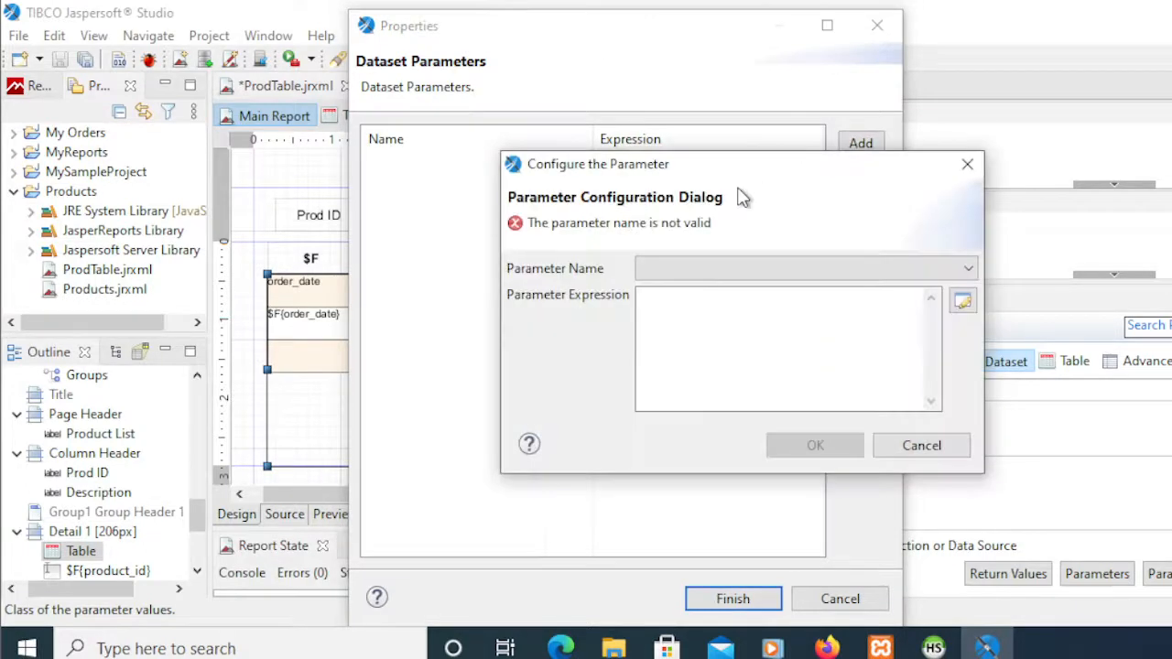
pyautogui.click(971, 269)
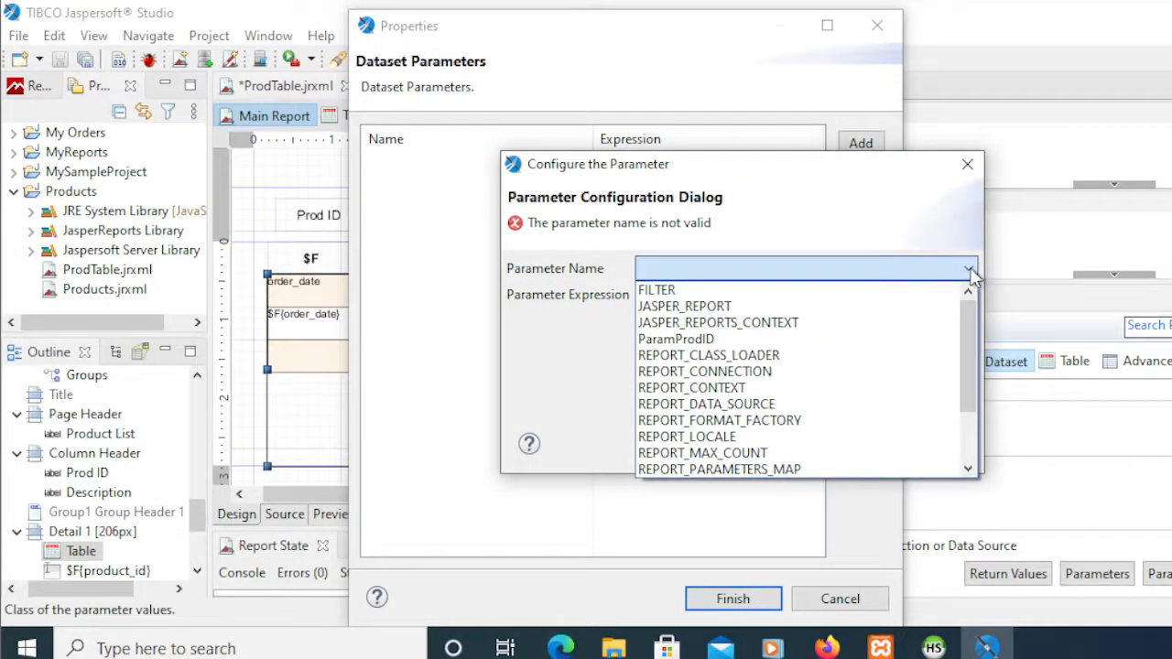
pyautogui.moveTo(976, 321)
pyautogui.mouseDown()
pyautogui.moveTo(963, 378)
pyautogui.moveTo(960, 337)
pyautogui.mouseUp()
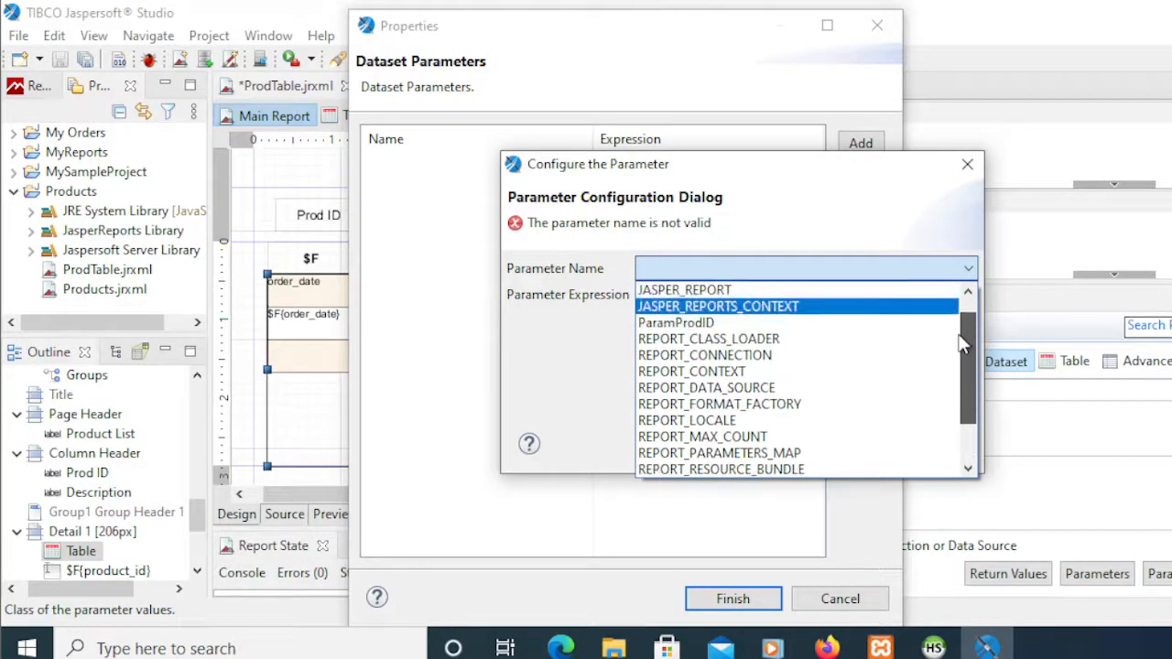
pyautogui.click(683, 331)
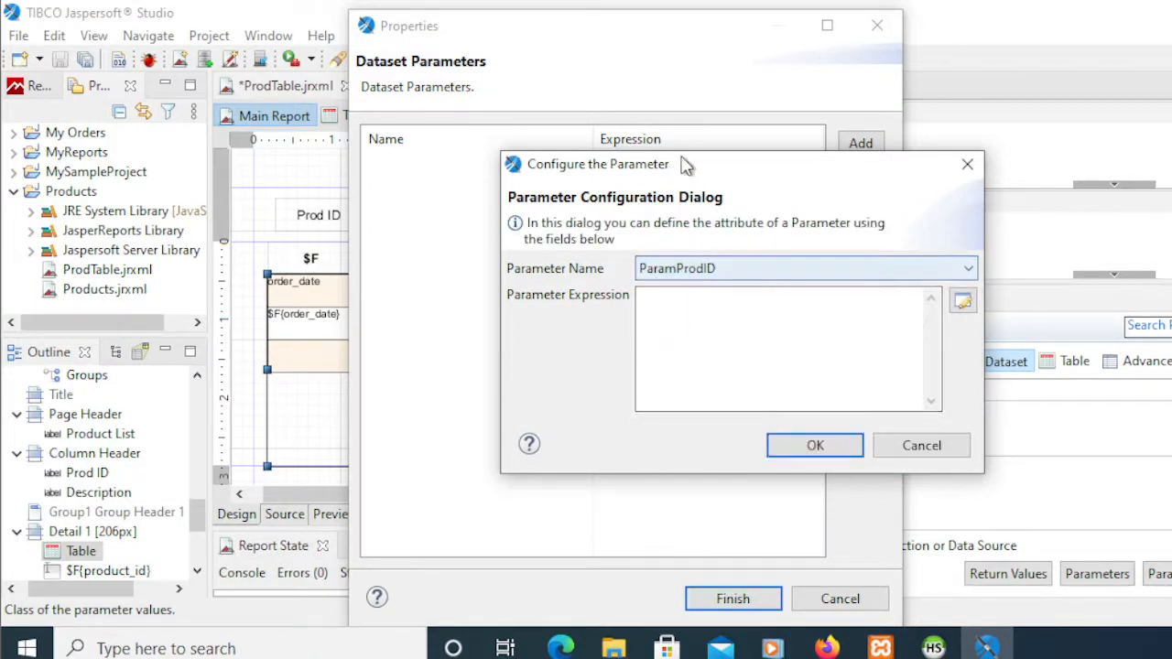
pyautogui.moveTo(682, 166); pyautogui.dragTo(540, 172)
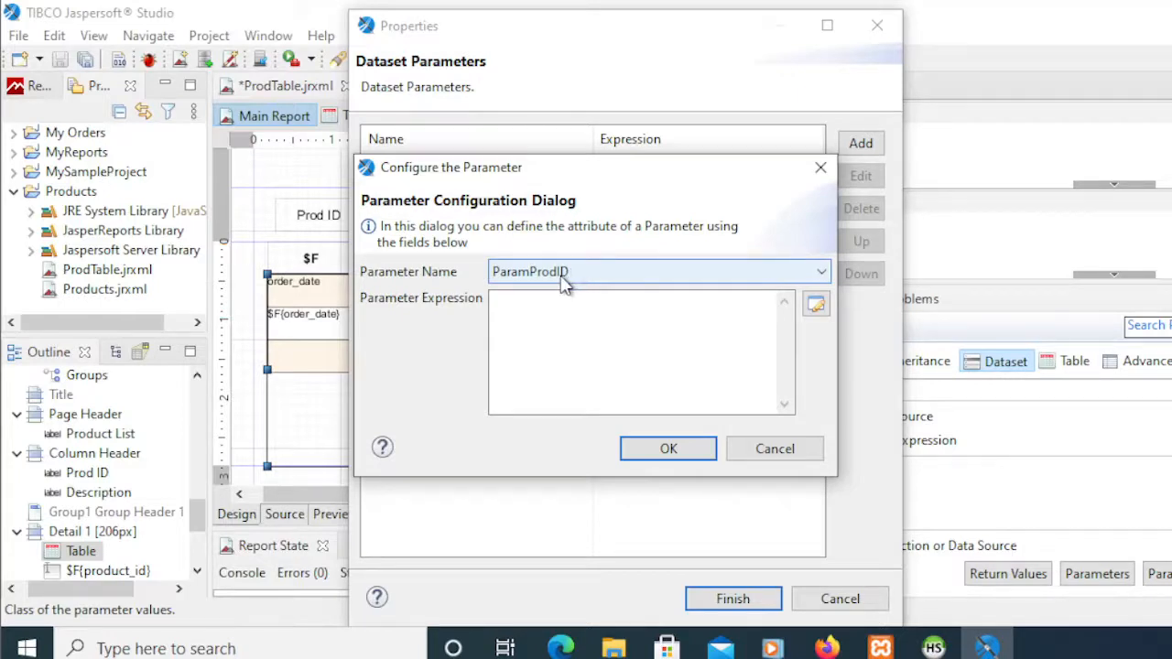
# Set the ParamProdID expression to $F{product_id} and apply the dataset parameters
pyautogui.click(818, 307)
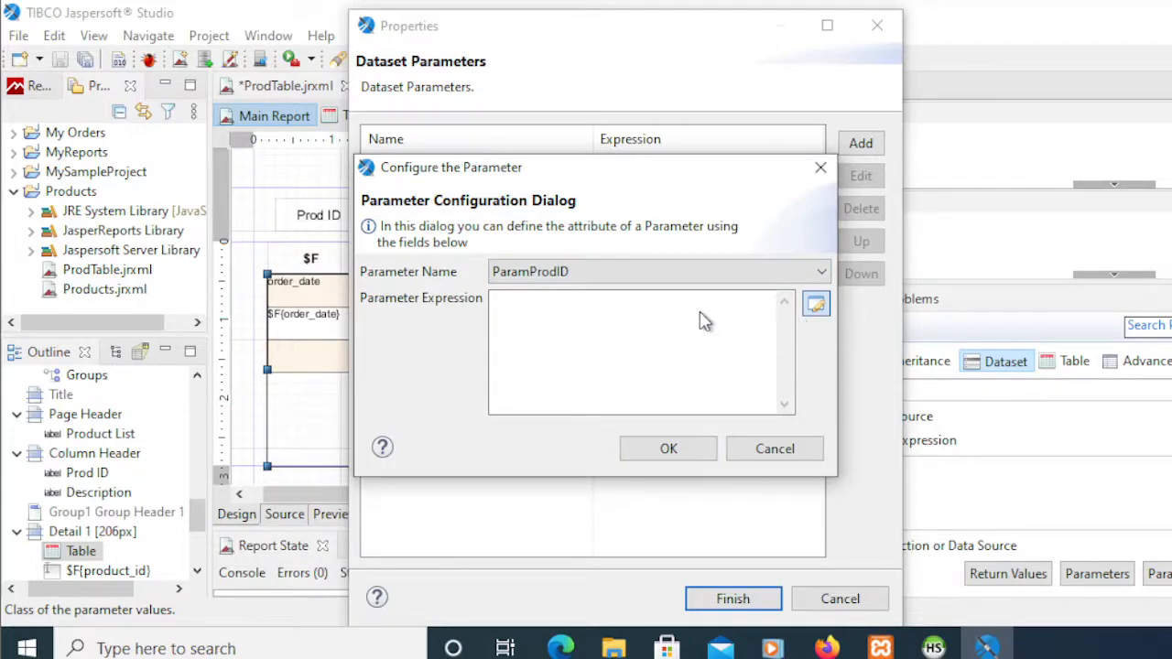
pyautogui.click(815, 307)
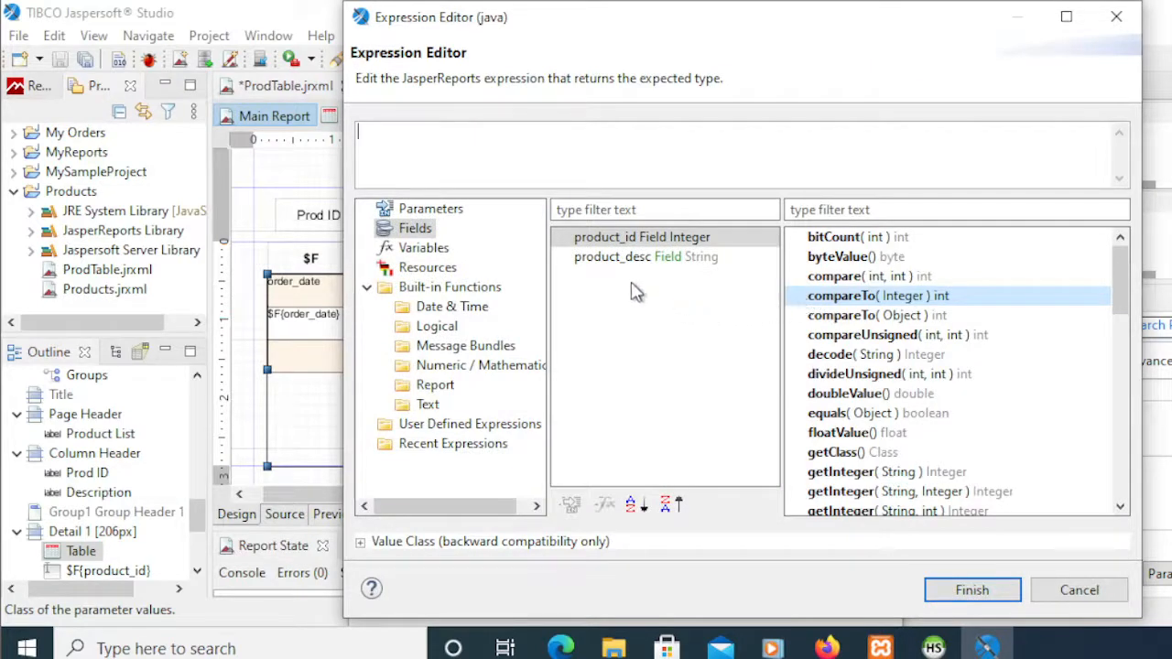
pyautogui.doubleClick(608, 240)
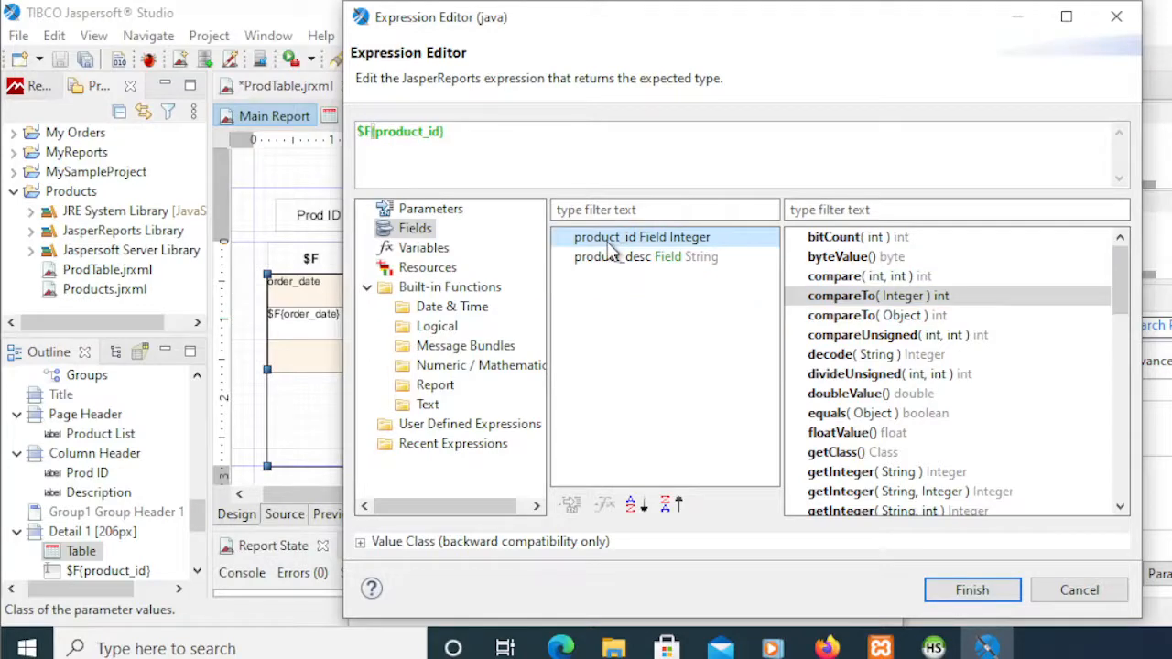
pyautogui.click(973, 592)
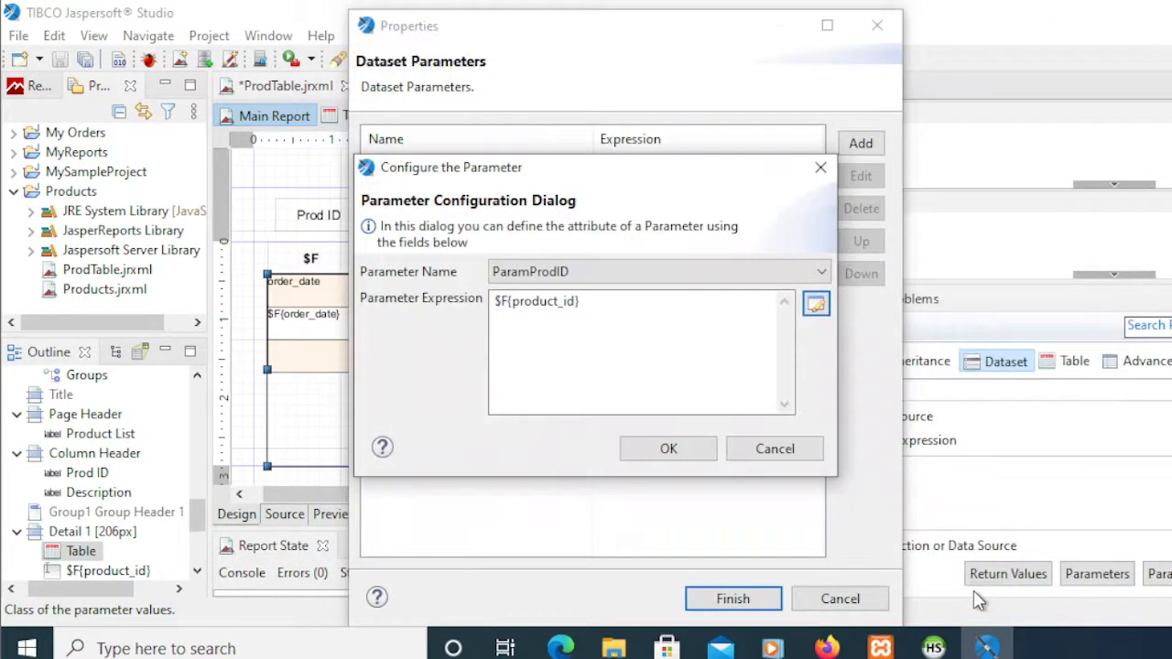
pyautogui.click(673, 449)
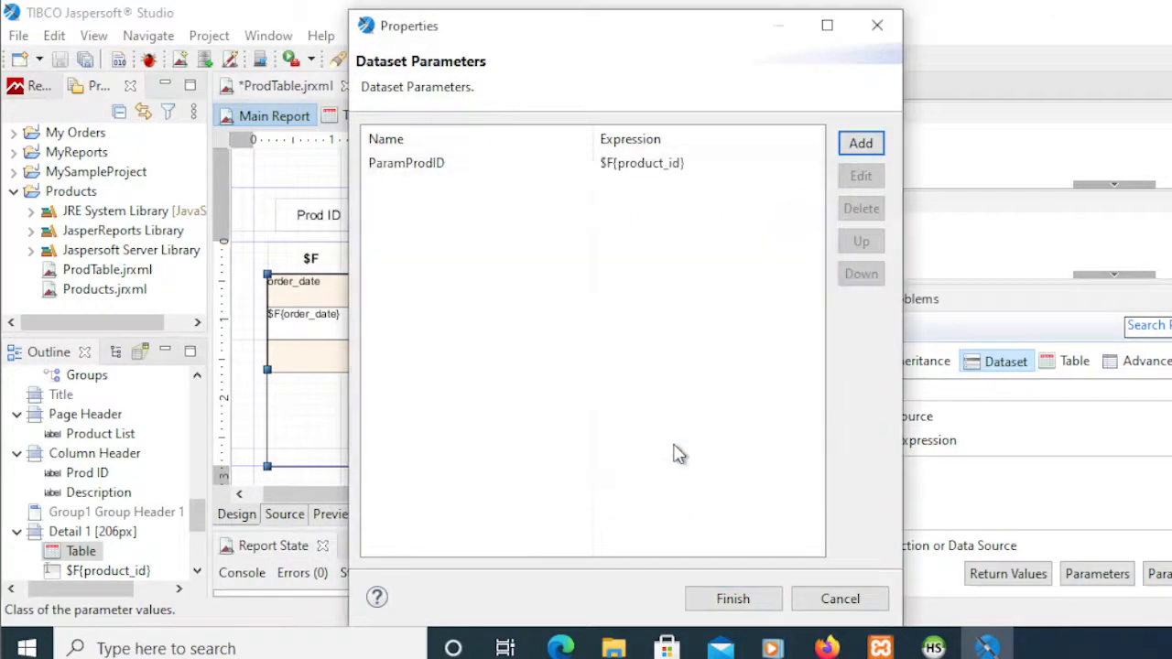
pyautogui.click(425, 173)
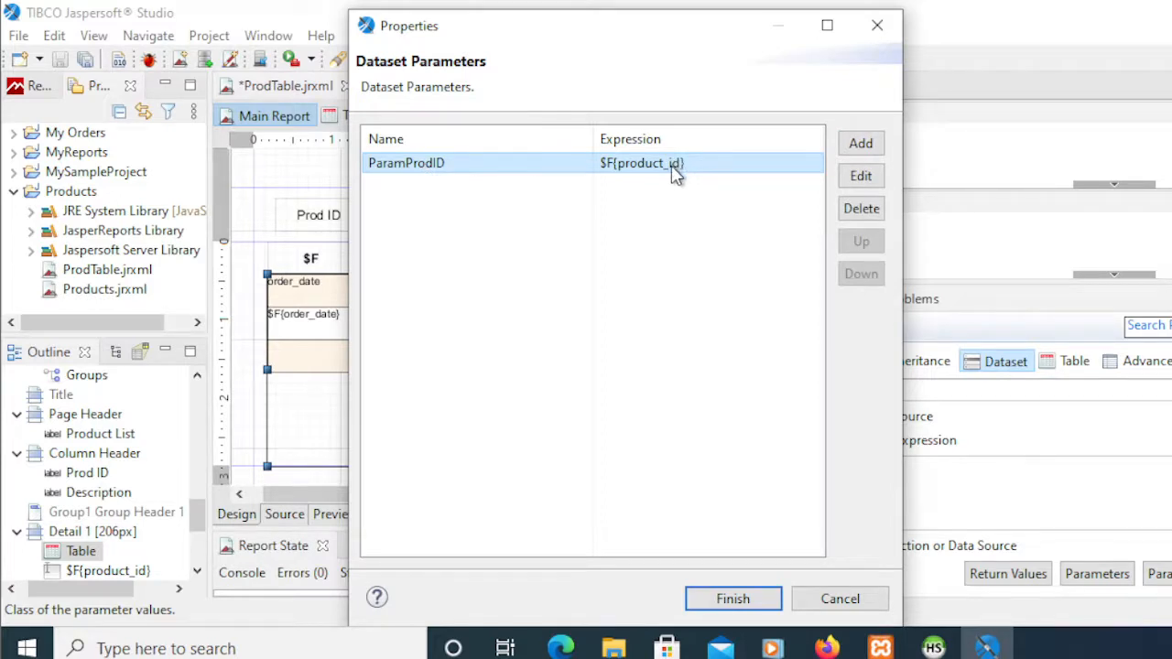
pyautogui.click(733, 601)
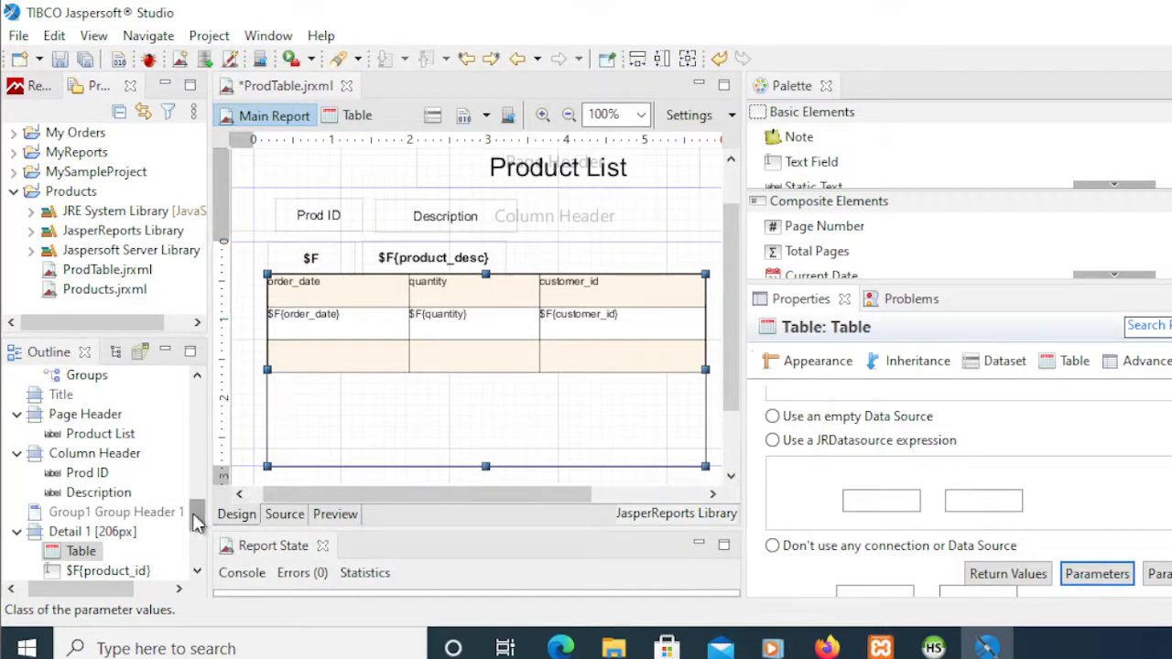
# Copy the name of the ParamProdID parameter from the DatasetOrders dataset
pyautogui.moveTo(199, 524); pyautogui.dragTo(194, 520)
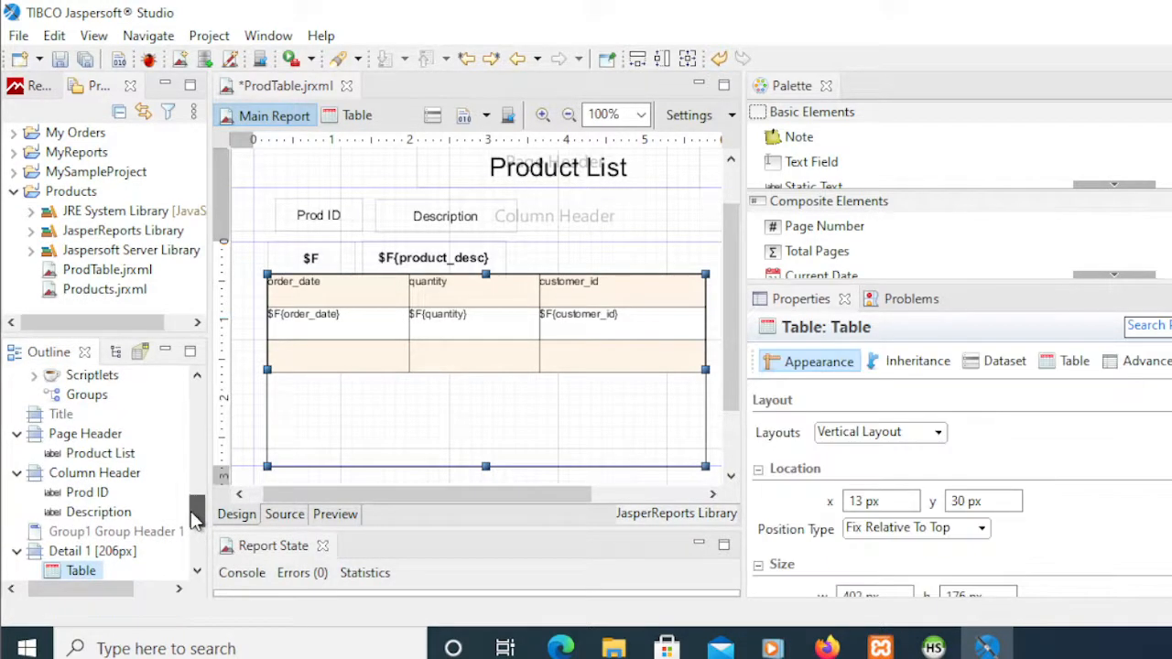
pyautogui.moveTo(194, 520); pyautogui.dragTo(196, 471)
pyautogui.click(154, 493)
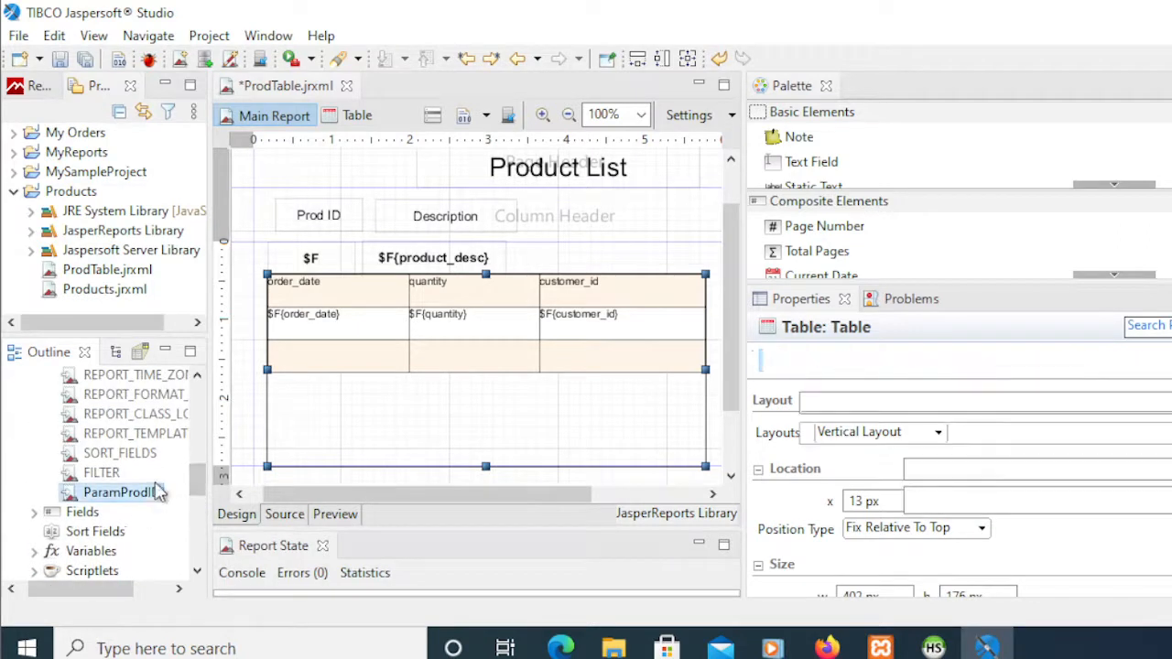
pyautogui.click(802, 403)
pyautogui.hotkey('ctrl', 'c')
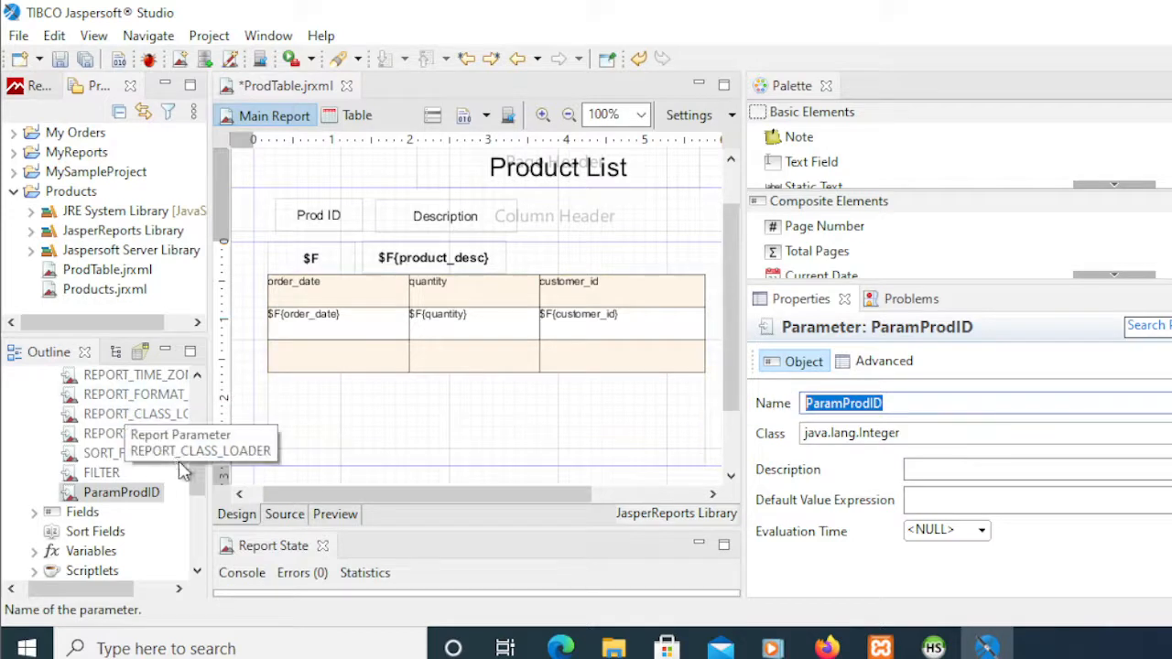
# Open the dataset and query editor for DatasetOrders
pyautogui.moveTo(196, 471); pyautogui.dragTo(196, 437)
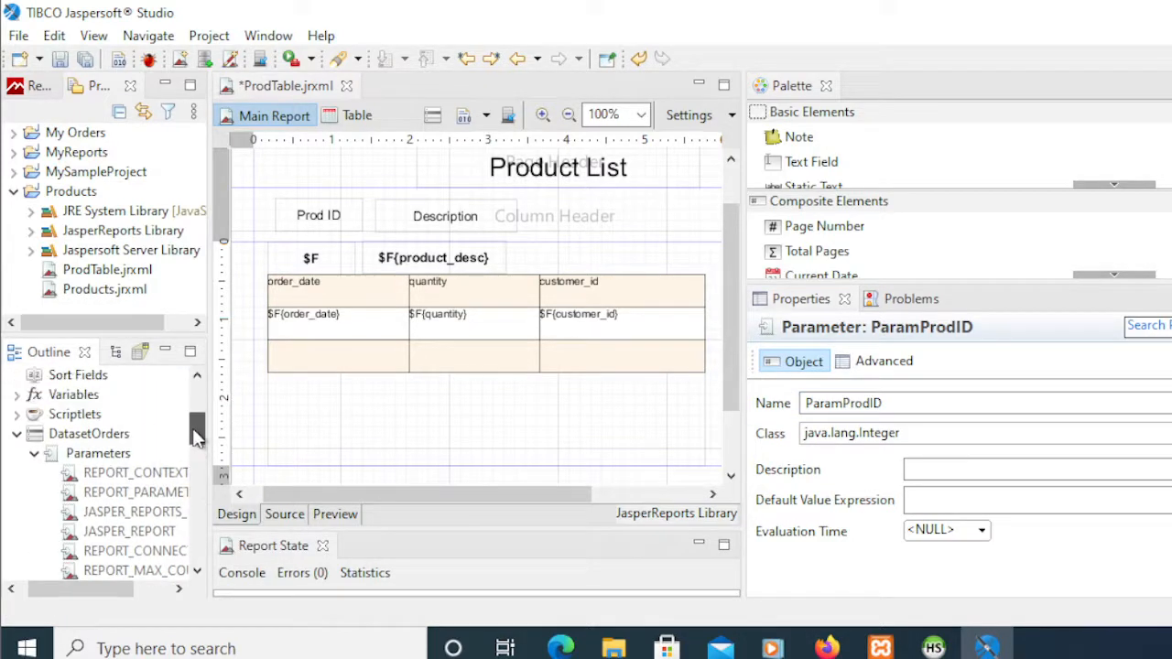
pyautogui.click(109, 435)
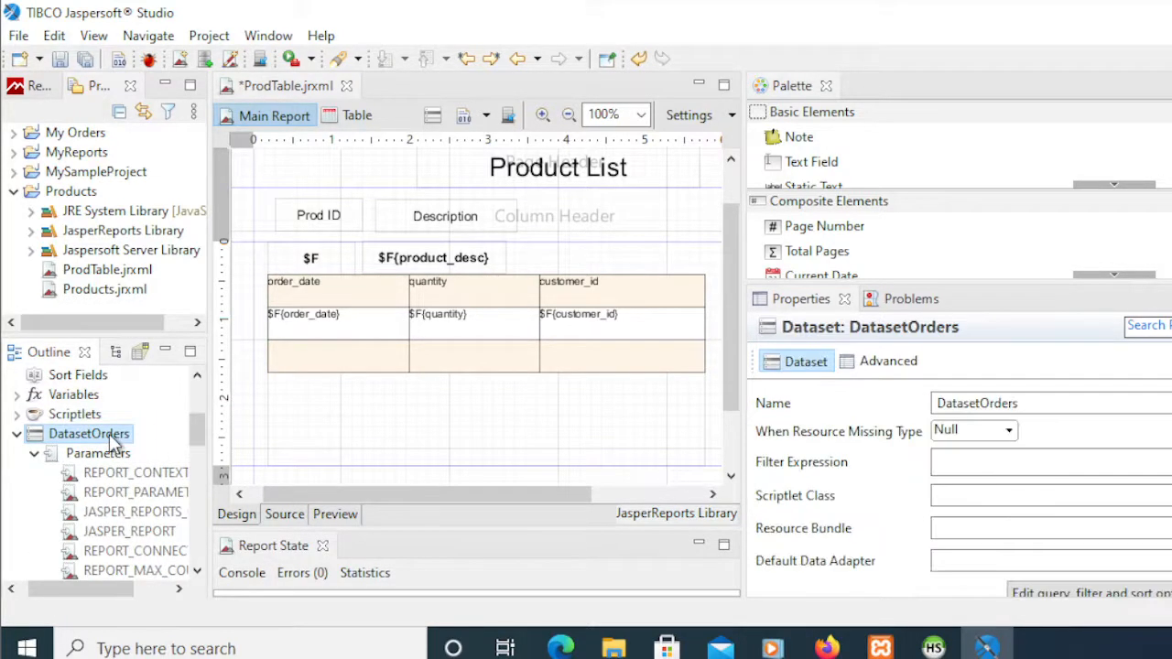
pyautogui.rightClick(109, 434)
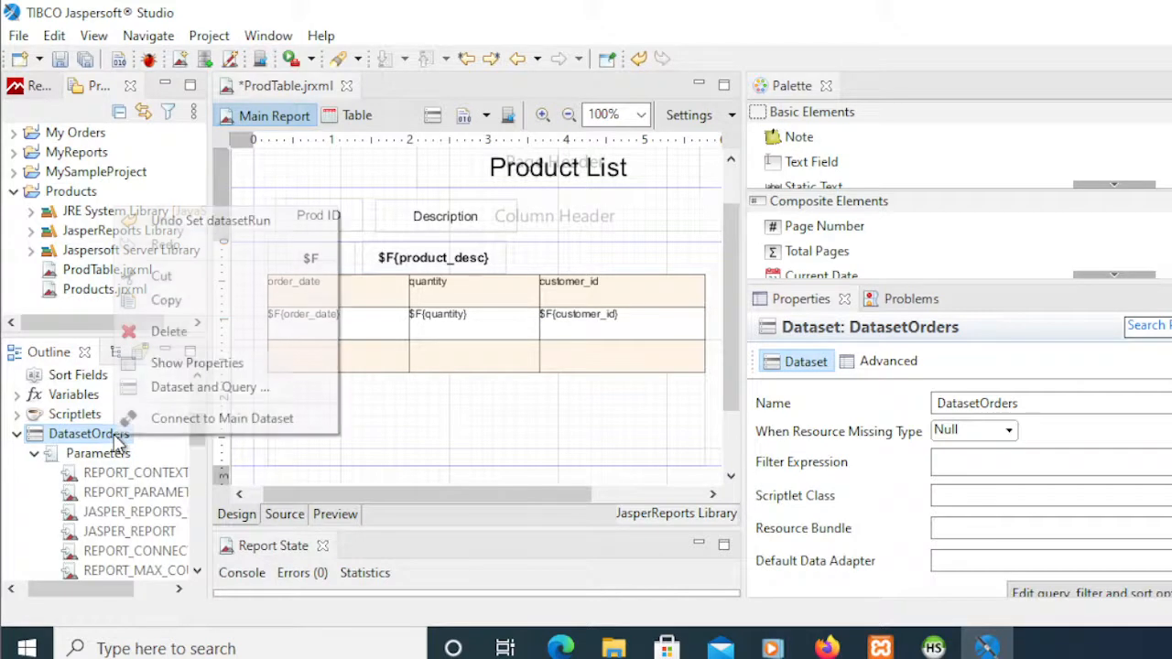
pyautogui.click(205, 389)
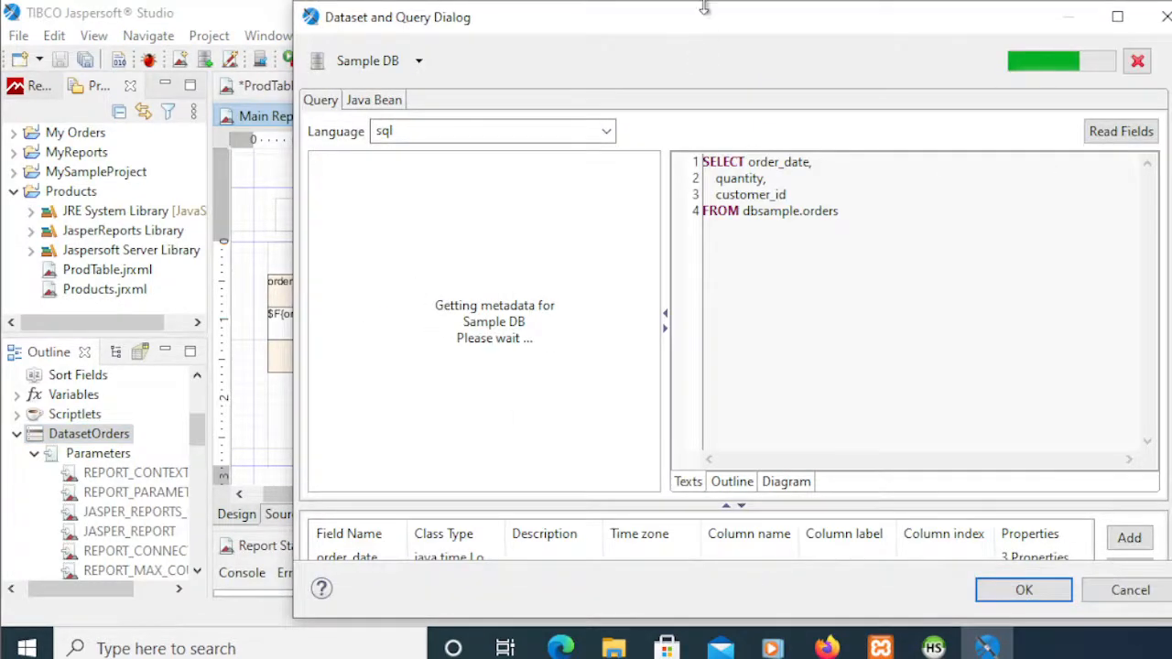
pyautogui.moveTo(701, 31); pyautogui.dragTo(572, 37)
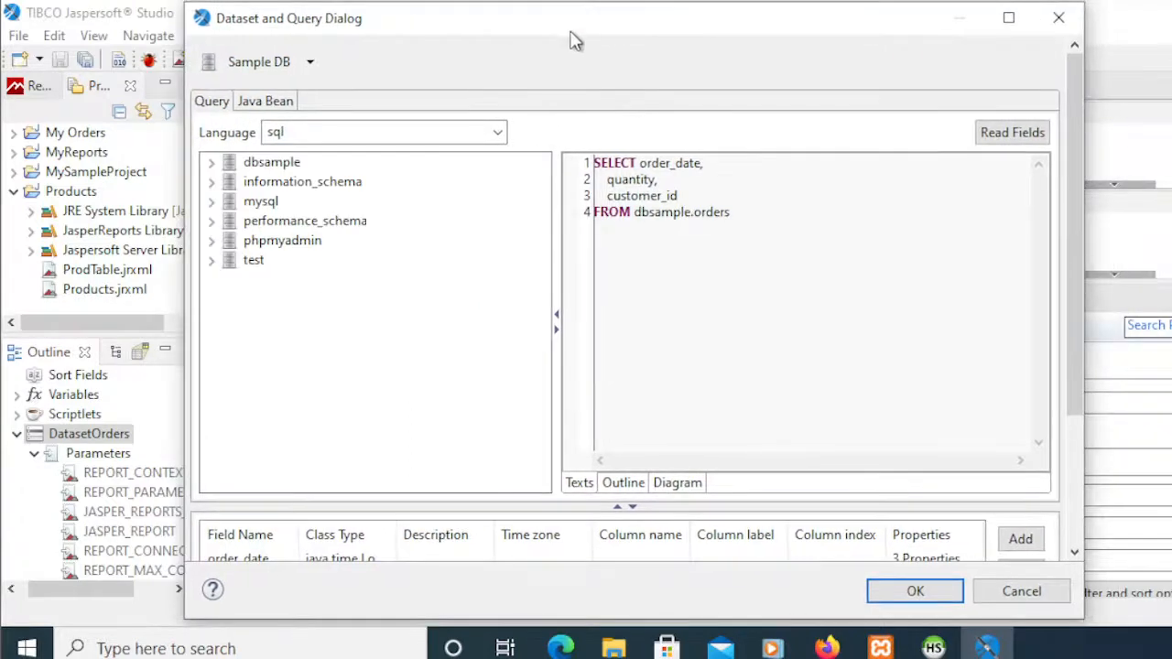
# Append the clause WHERE customer_id = $P{ParamProdID} to the DatasetOrders SQL query, reusing the copied parameter name
pyautogui.click(737, 218)
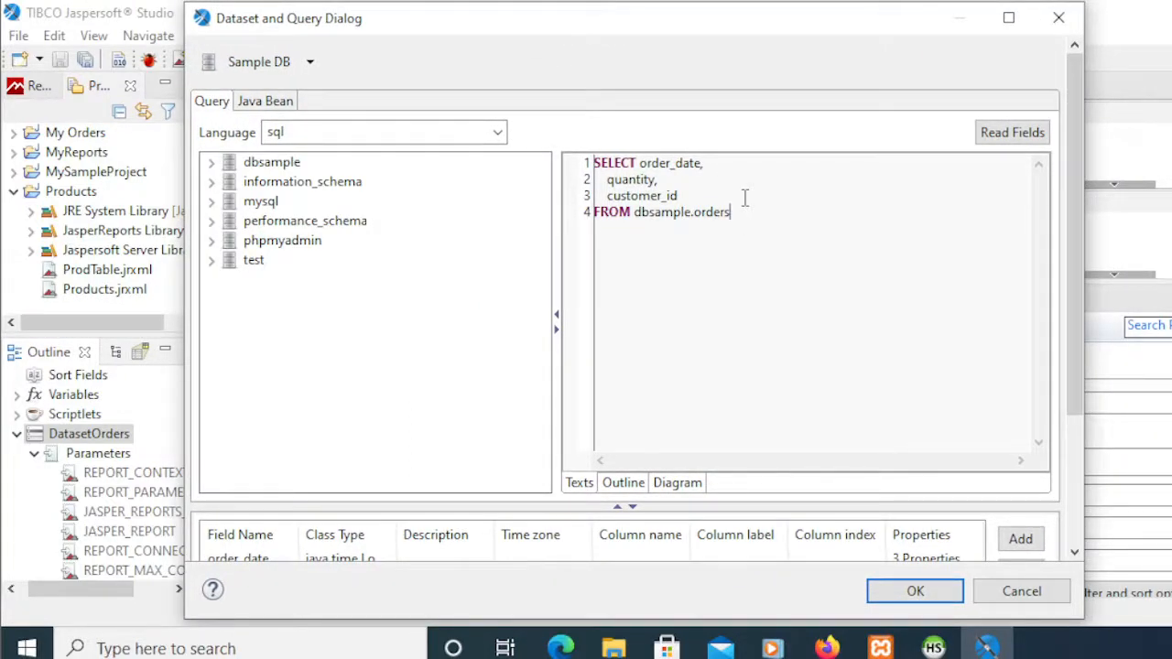
pyautogui.press('Return')
pyautogui.write('WHERE')
pyautogui.hotkey('ctrl', 'v')
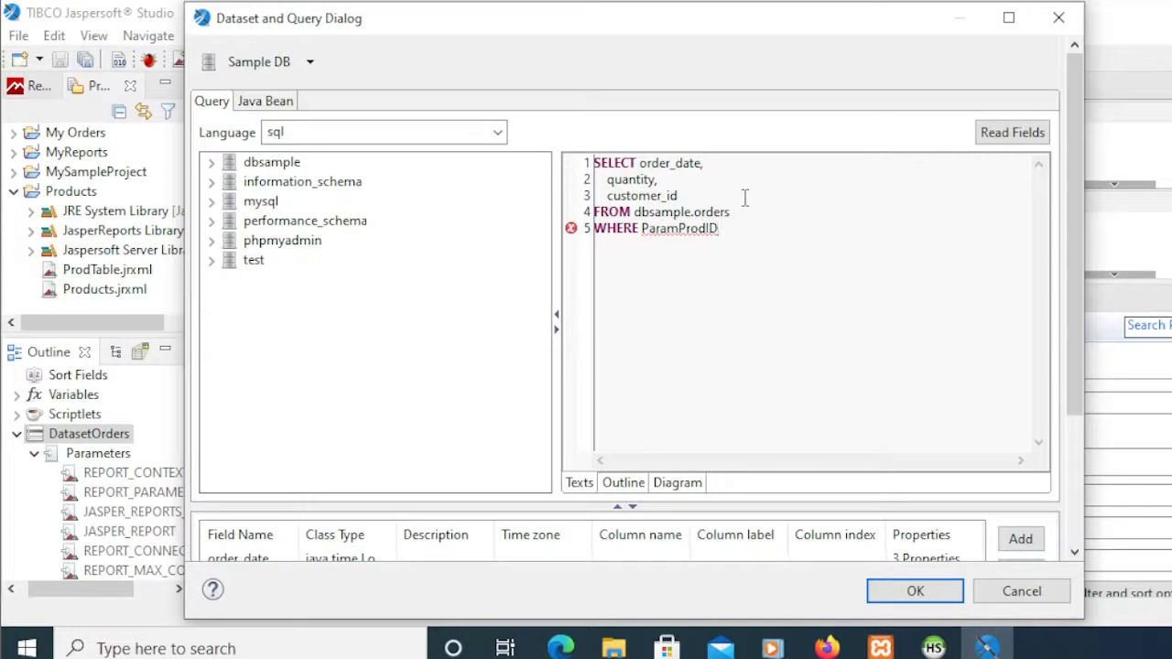
pyautogui.moveTo(605, 196); pyautogui.dragTo(684, 197)
pyautogui.hotkey('ctrl', 'c')
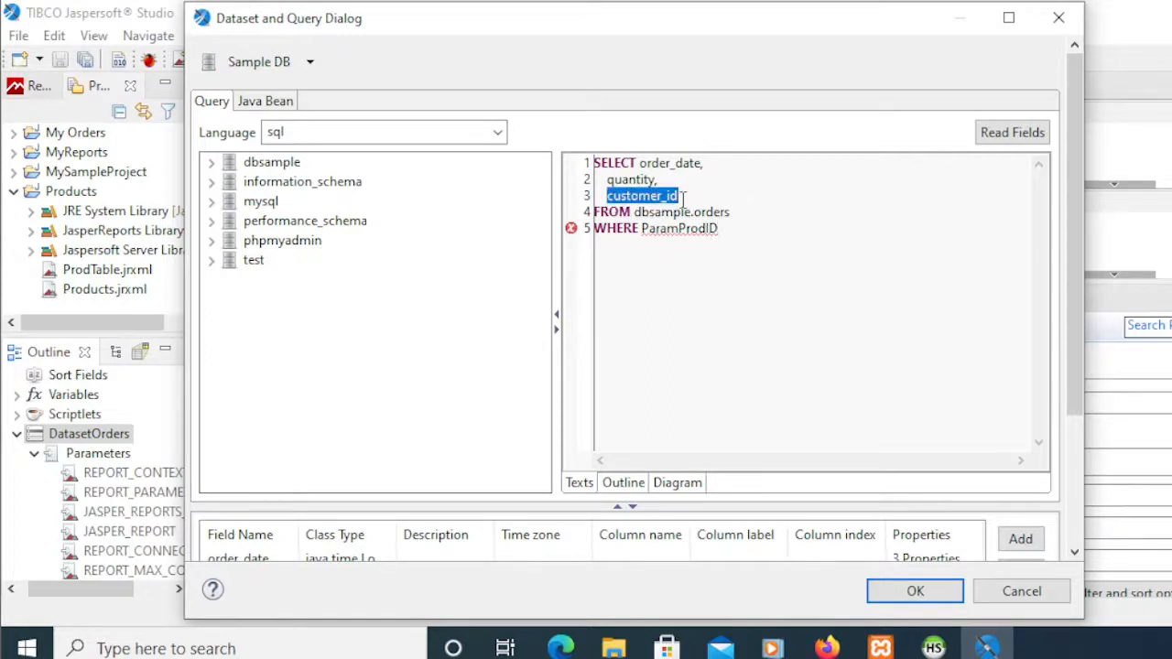
pyautogui.click(644, 228)
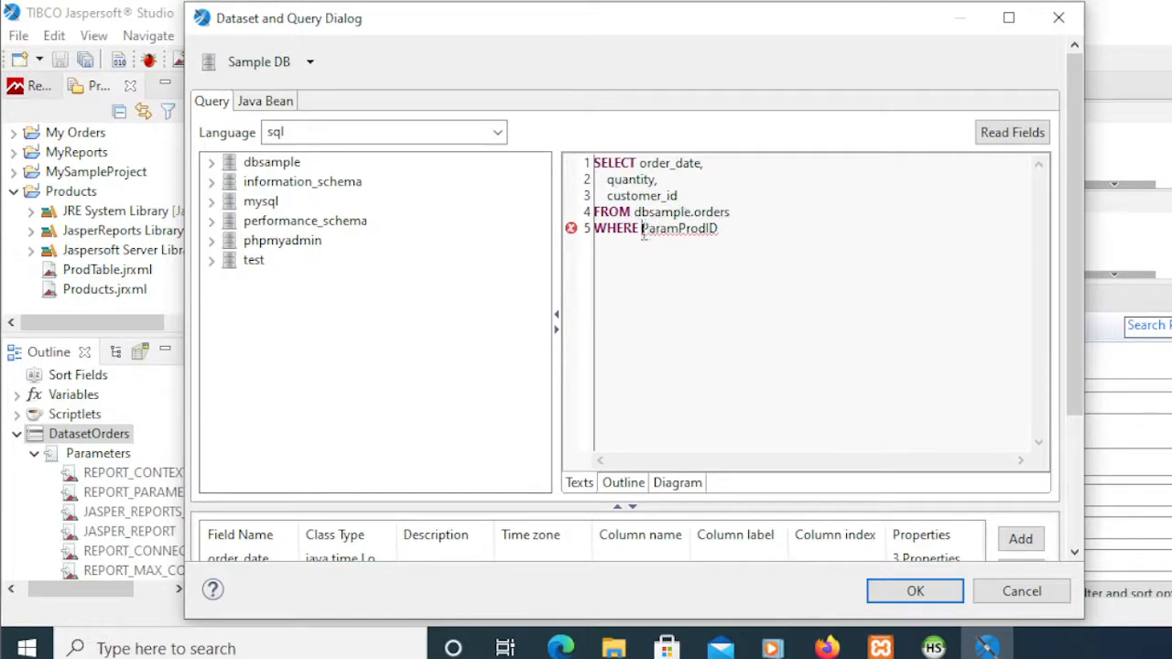
pyautogui.hotkey('ctrl', 'v')
pyautogui.write('= ')
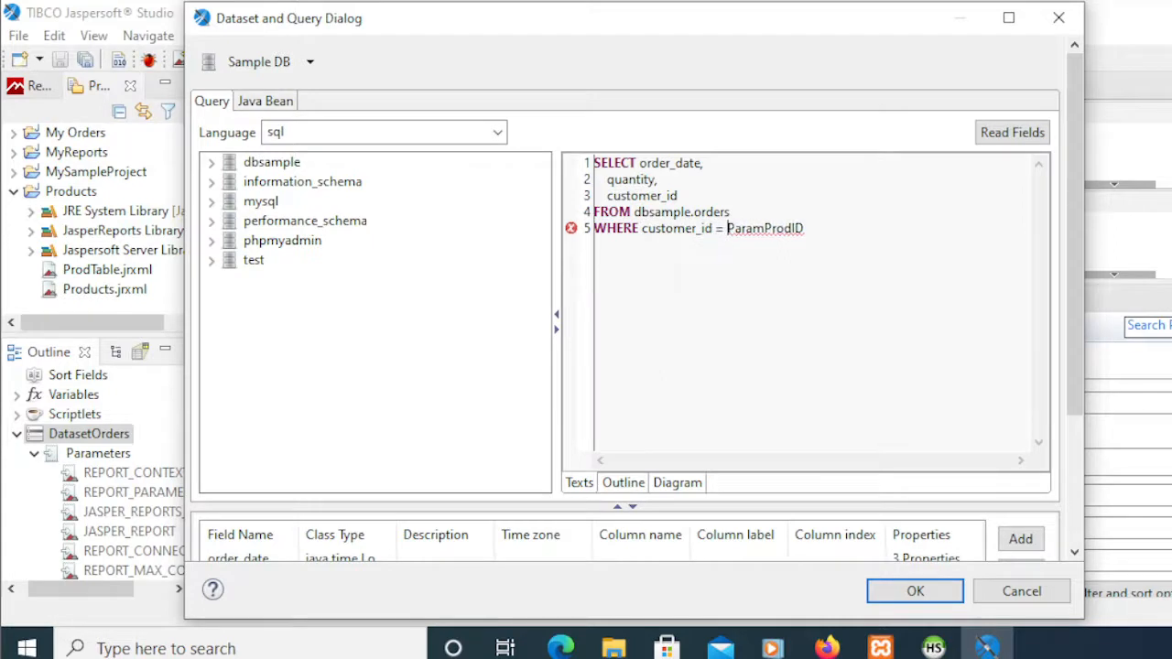
pyautogui.write('$P')
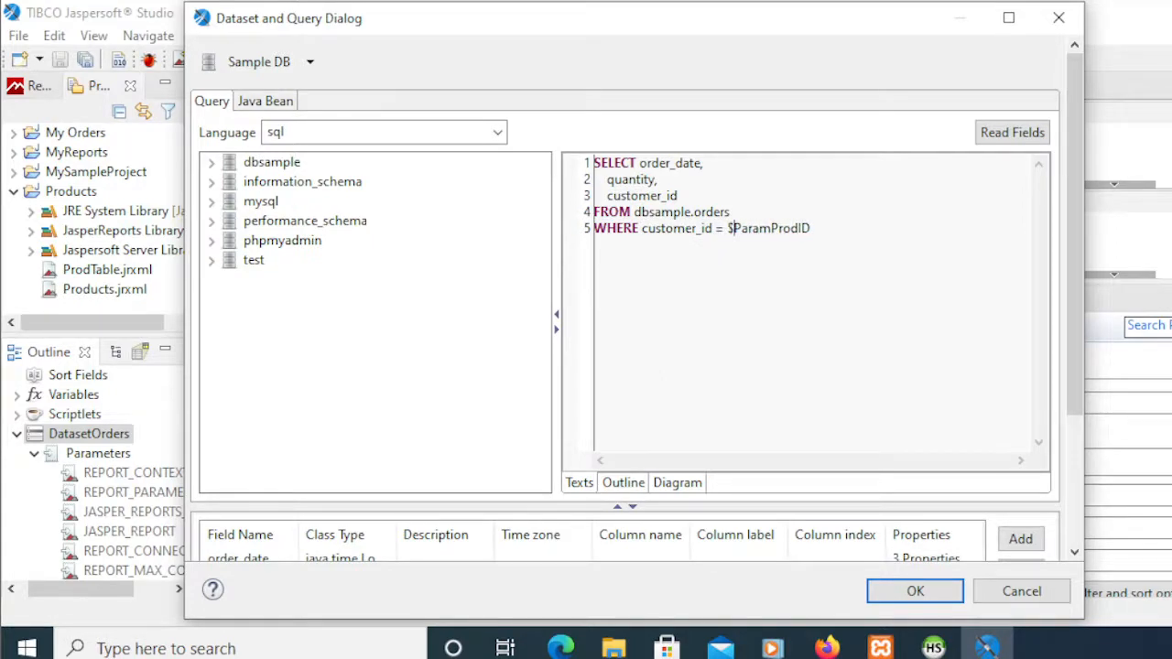
pyautogui.write('{P')
# Read the fields from the filtered query and enlarge the field list beneath it
pyautogui.click(1036, 135)
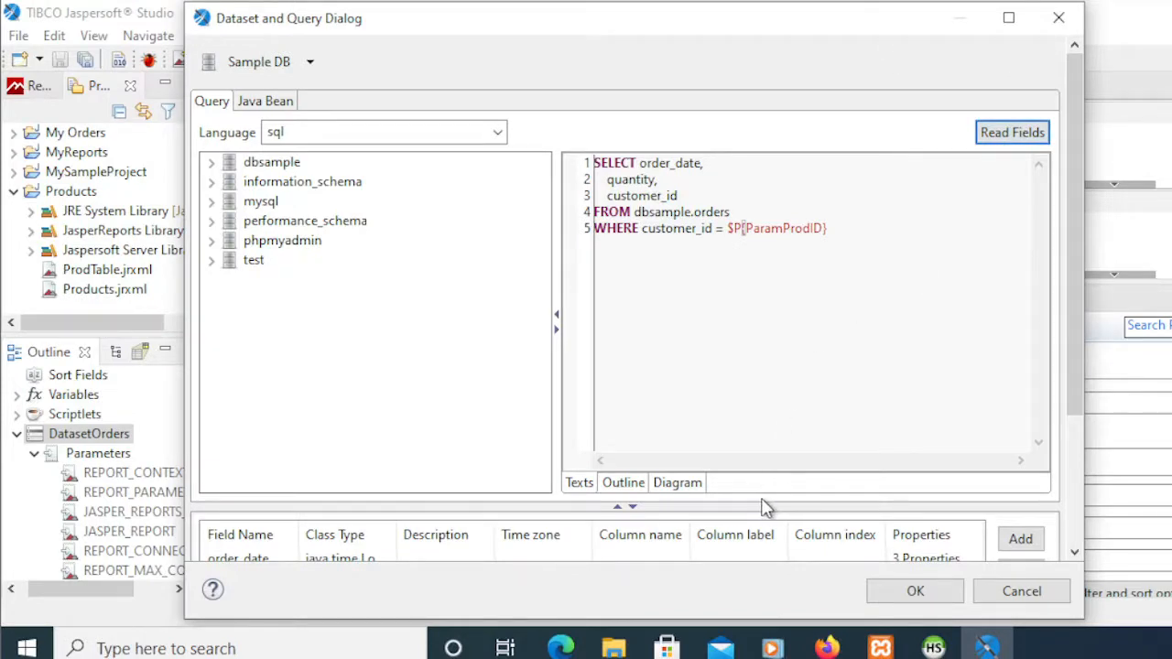
pyautogui.moveTo(760, 509); pyautogui.dragTo(765, 414)
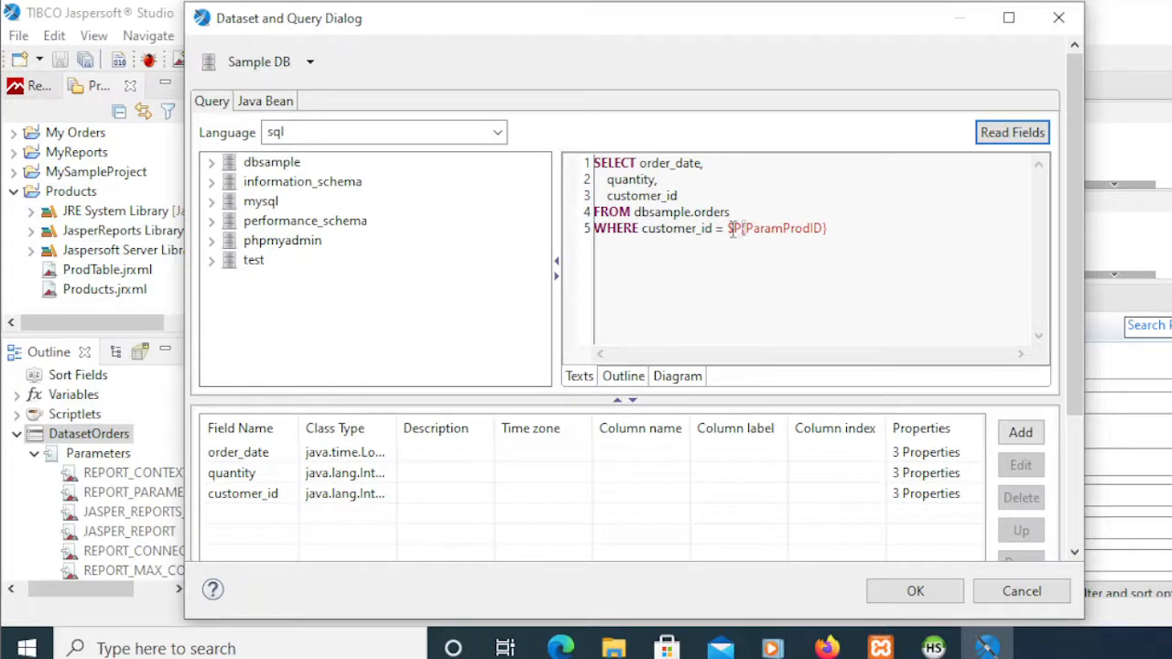
pyautogui.moveTo(728, 229); pyautogui.dragTo(820, 227)
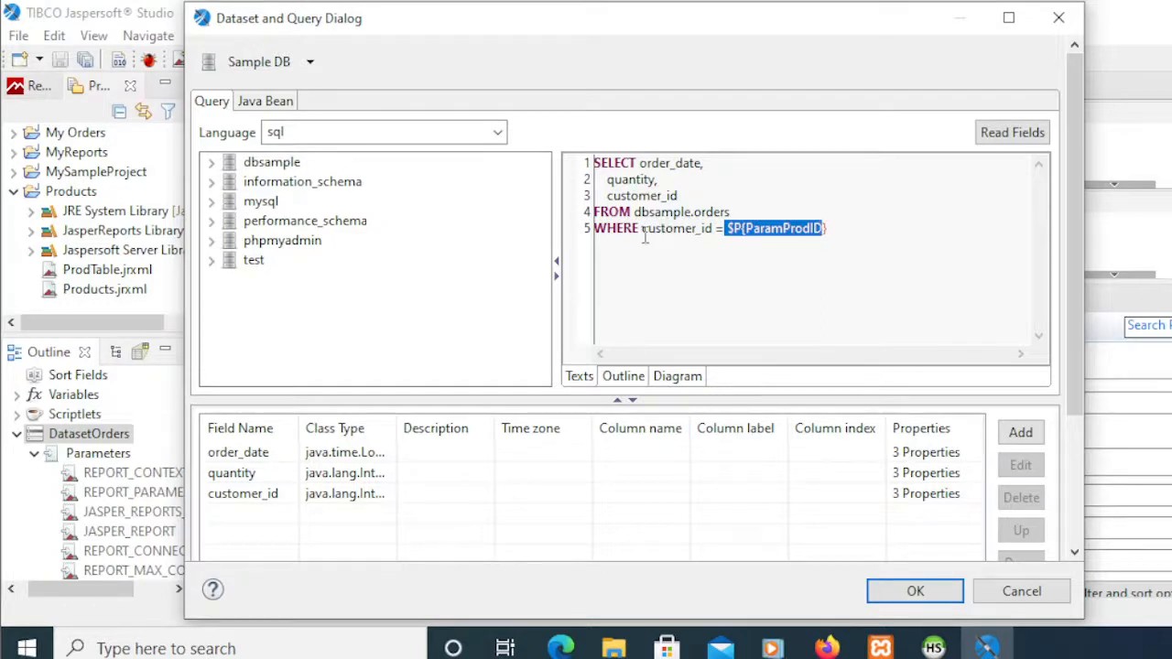
pyautogui.click(694, 237)
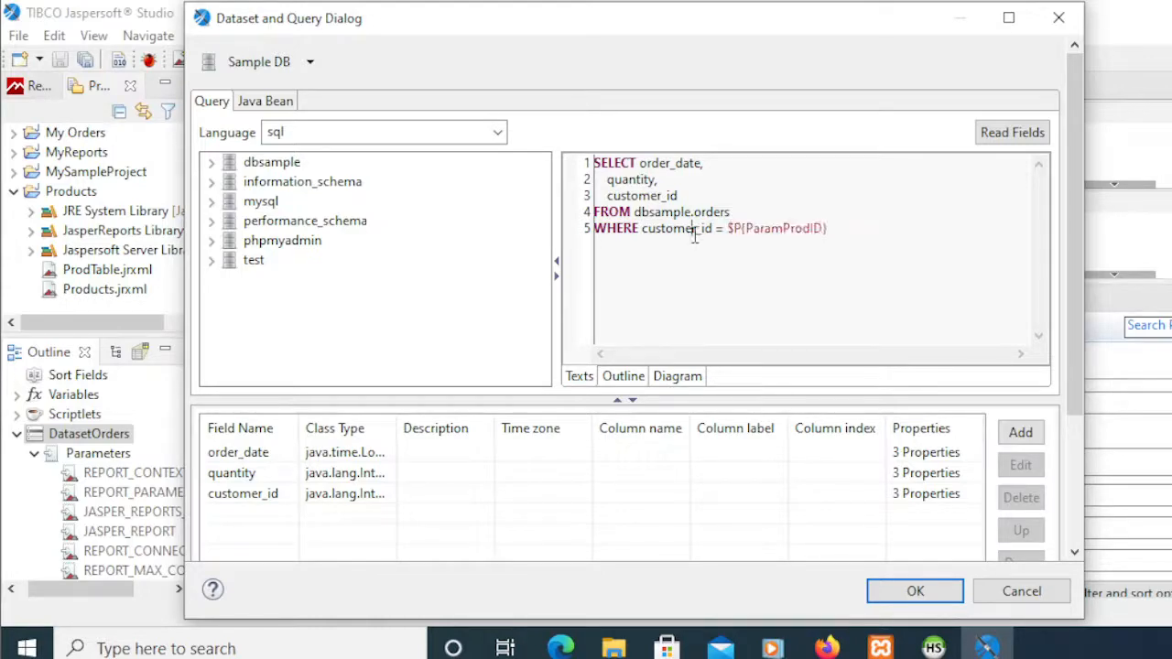
# Check the orders table's columns in HeidiSQL, and change the WHERE clause's filter column to product_id
pyautogui.click(939, 648)
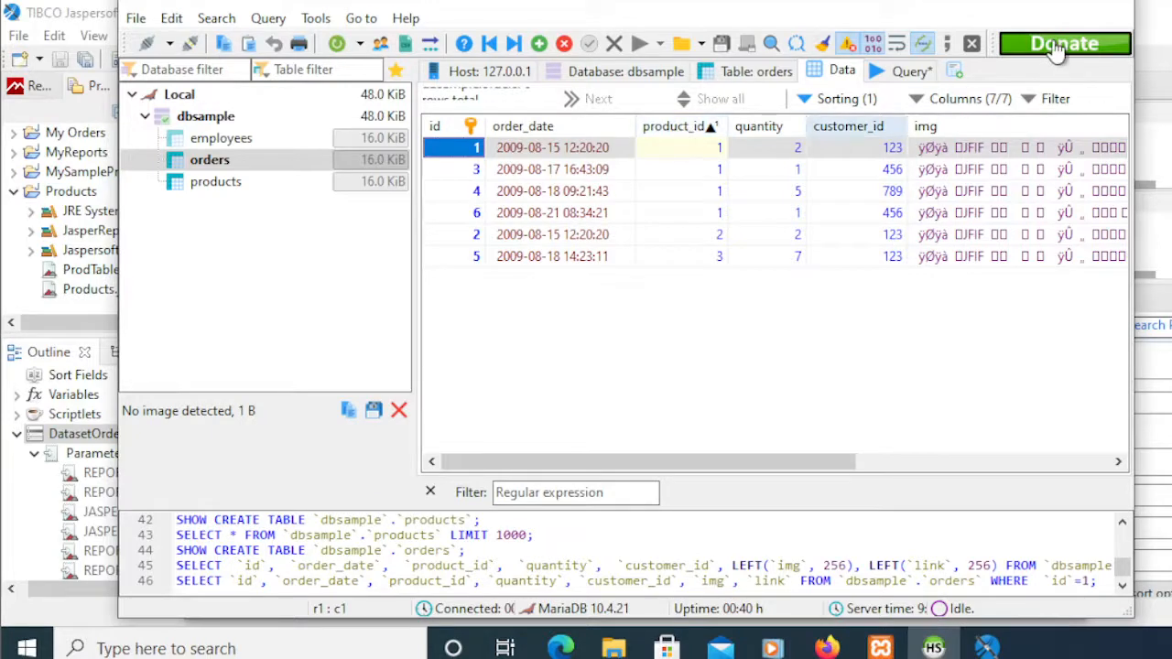
pyautogui.click(1159, 146)
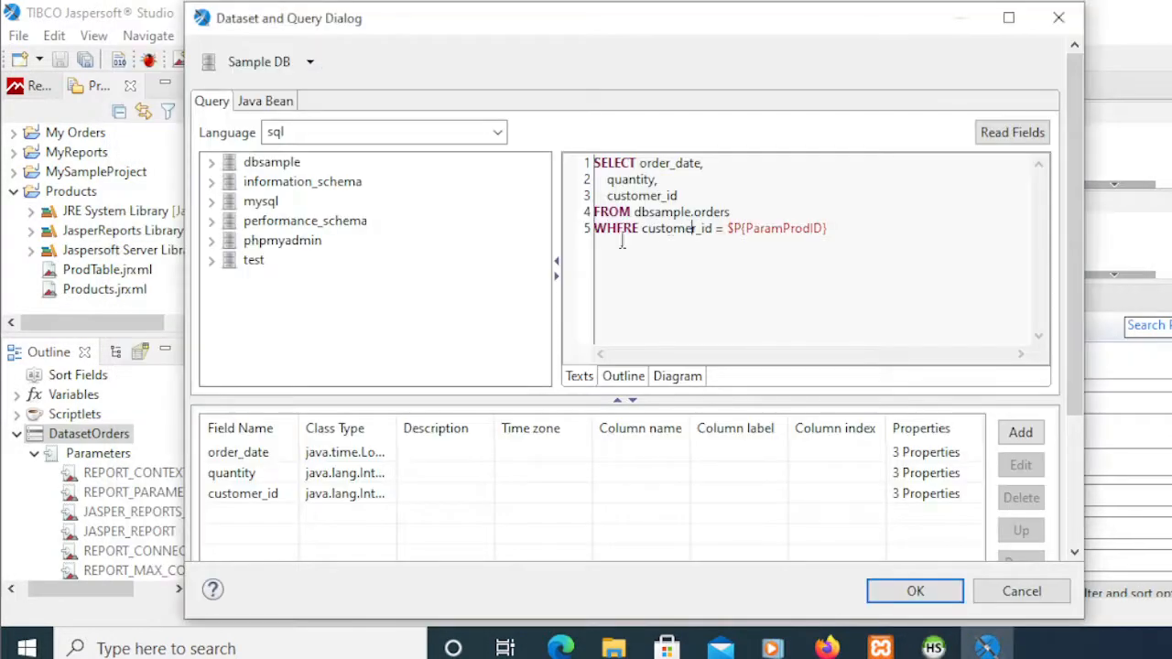
pyautogui.moveTo(696, 229); pyautogui.dragTo(640, 234)
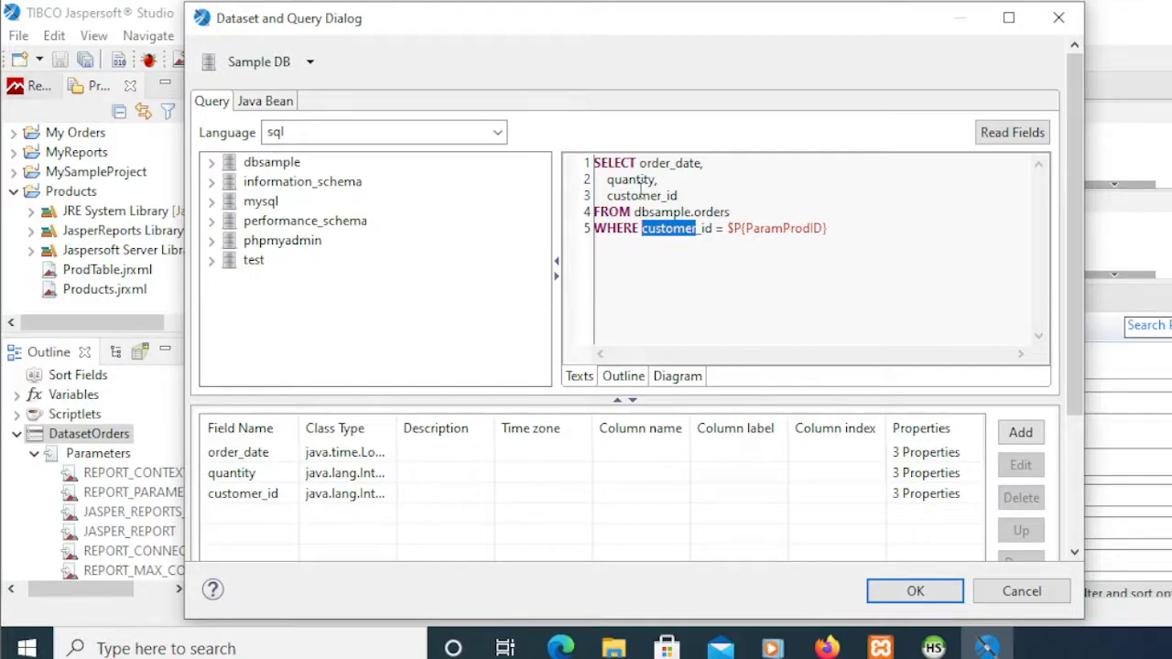
pyautogui.write('product')
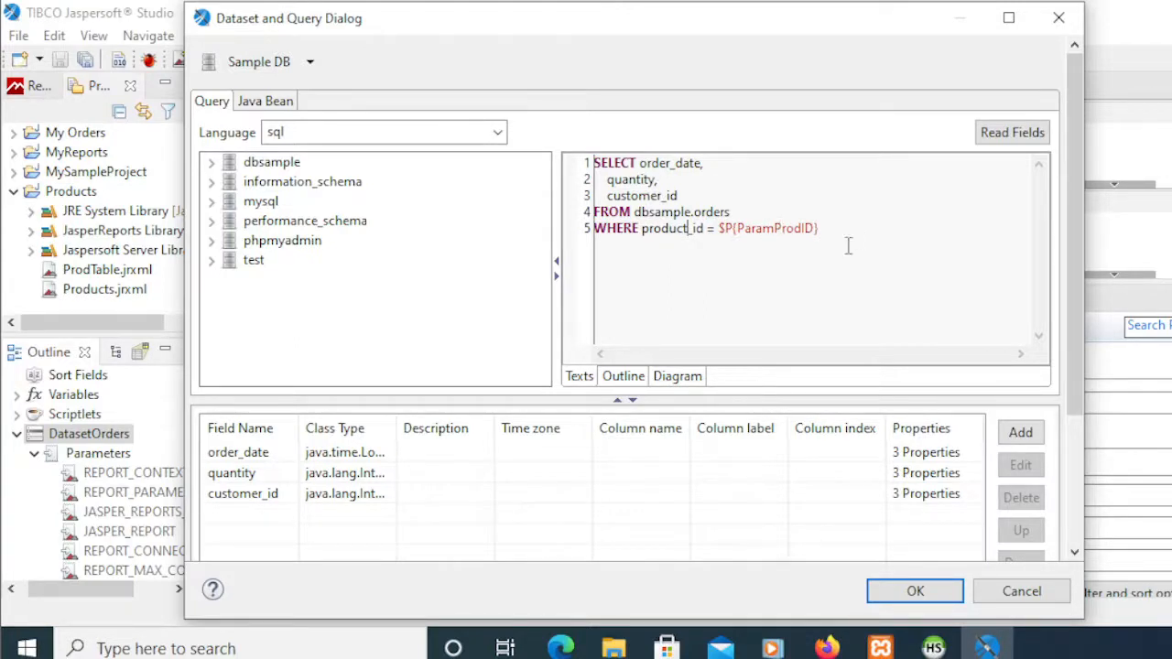
# Read the fields again from the query filtered by product_id and apply the DatasetOrders query changes
pyautogui.click(998, 142)
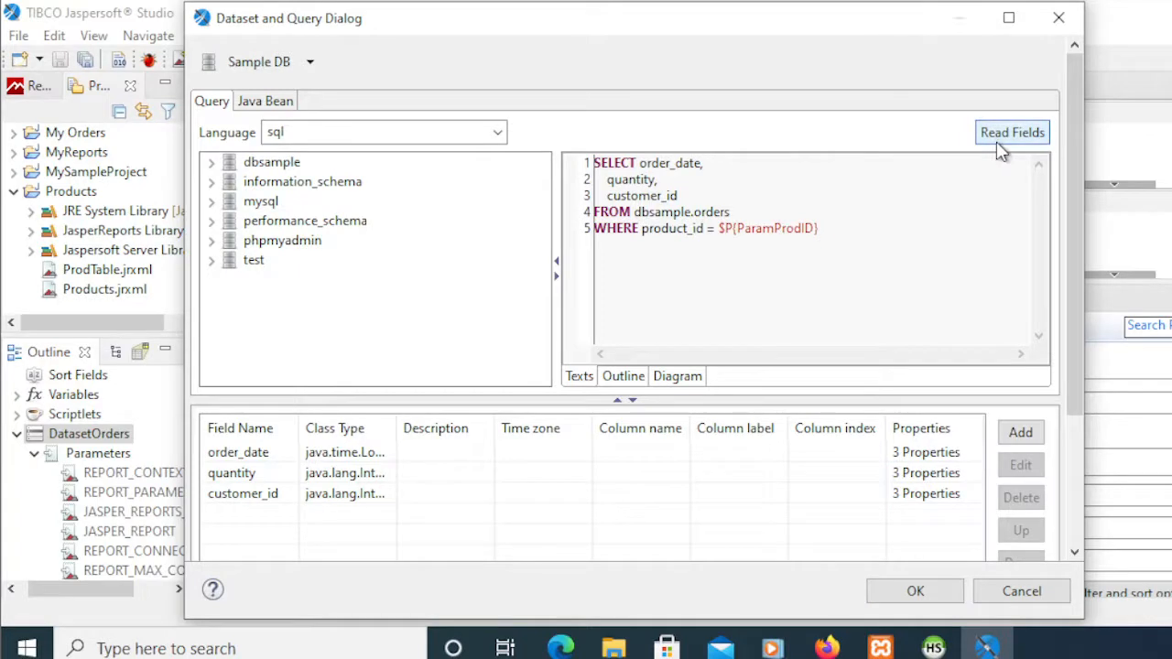
pyautogui.click(916, 592)
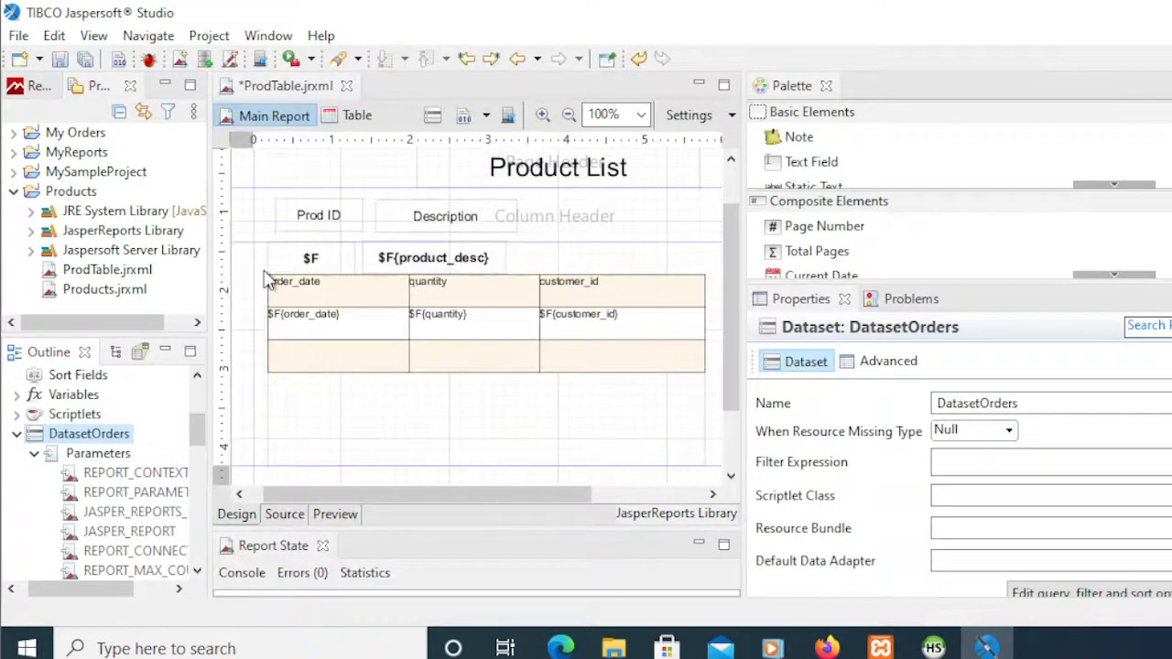
# Preview the ProdTable report in a widened editor area and check the orders table listed beneath each product
pyautogui.click(335, 515)
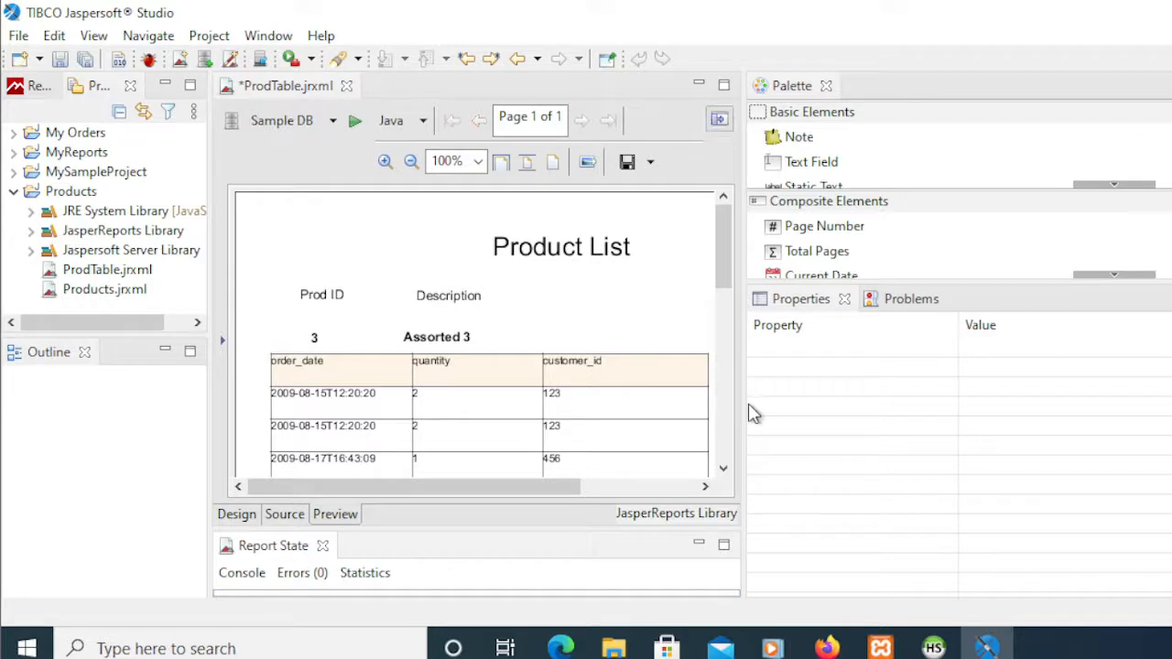
pyautogui.moveTo(740, 400); pyautogui.dragTo(857, 395)
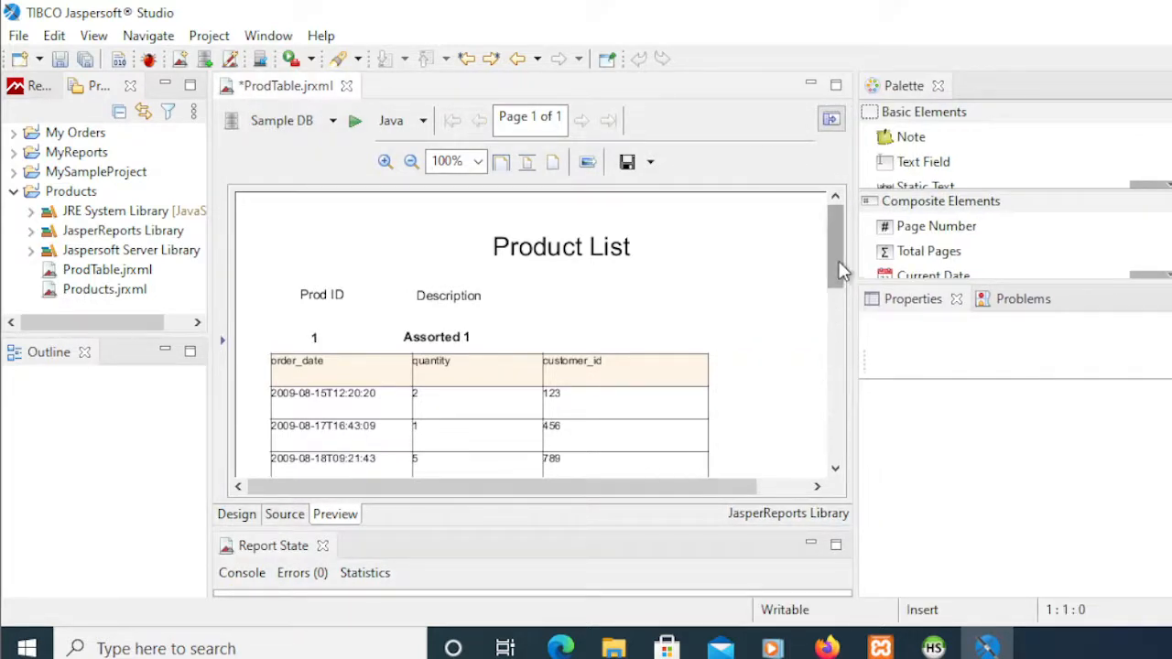
pyautogui.moveTo(839, 266)
pyautogui.mouseDown()
pyautogui.moveTo(832, 419)
pyautogui.moveTo(842, 293)
pyautogui.moveTo(828, 273)
pyautogui.mouseUp()
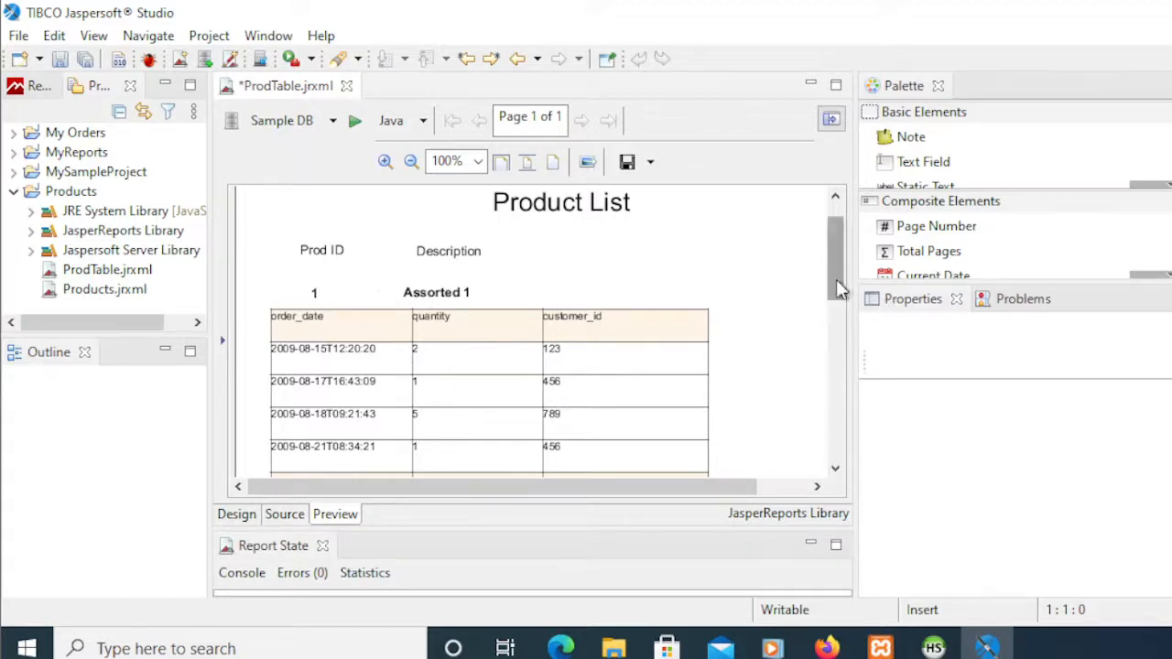
pyautogui.moveTo(837, 280); pyautogui.dragTo(824, 322)
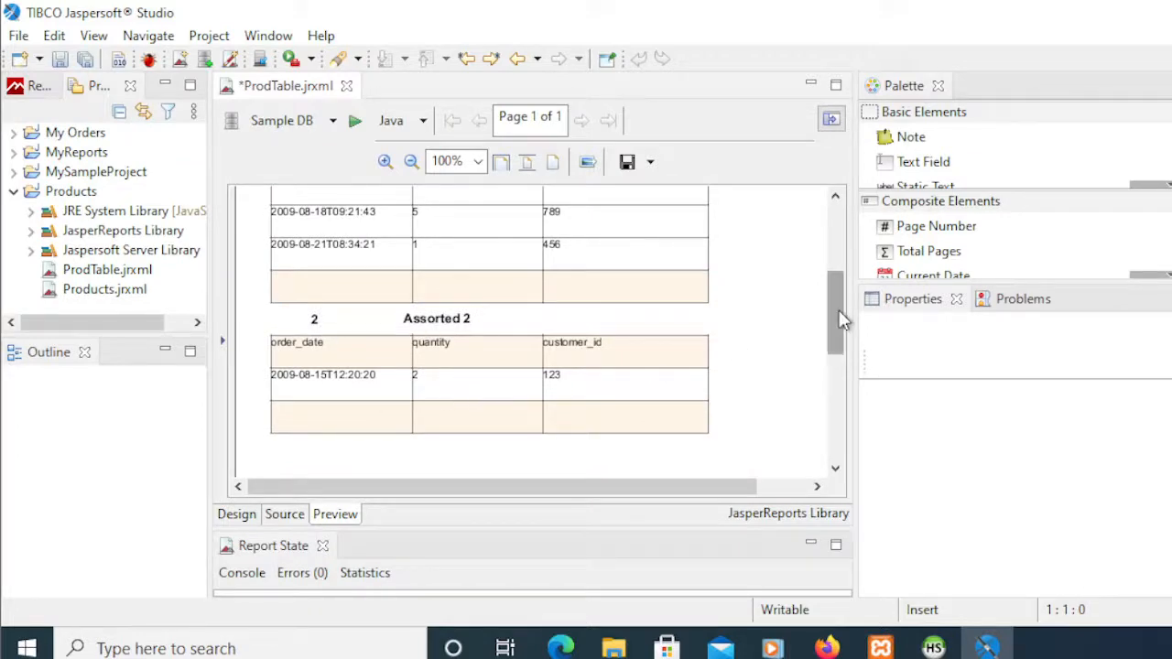
pyautogui.moveTo(835, 317); pyautogui.dragTo(829, 240)
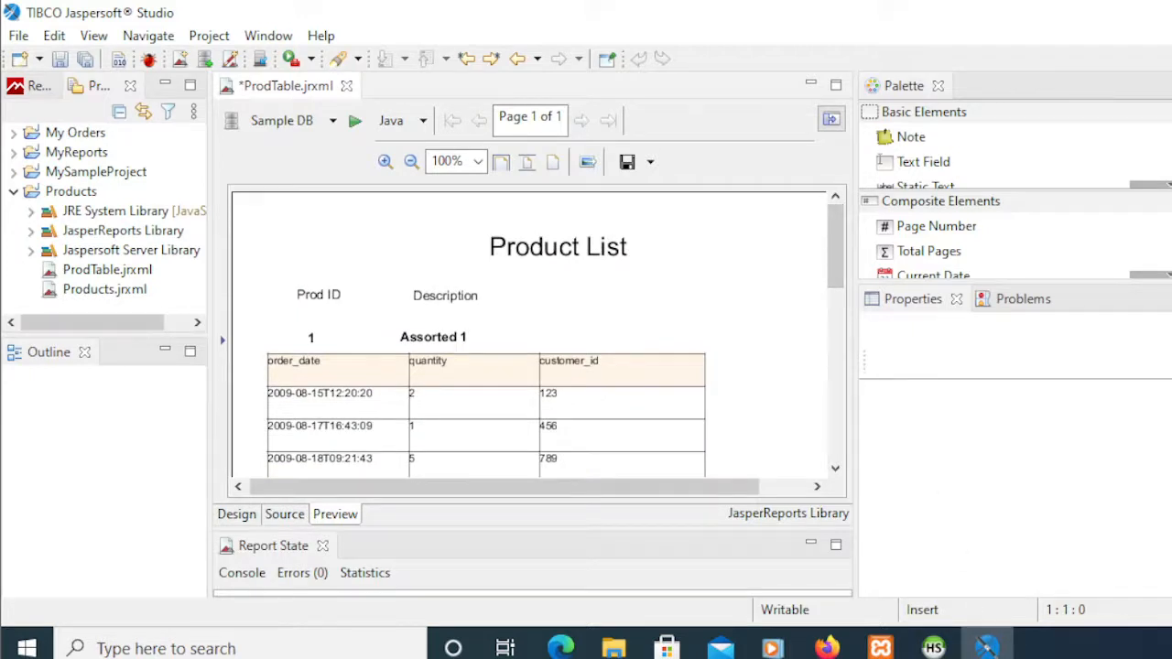